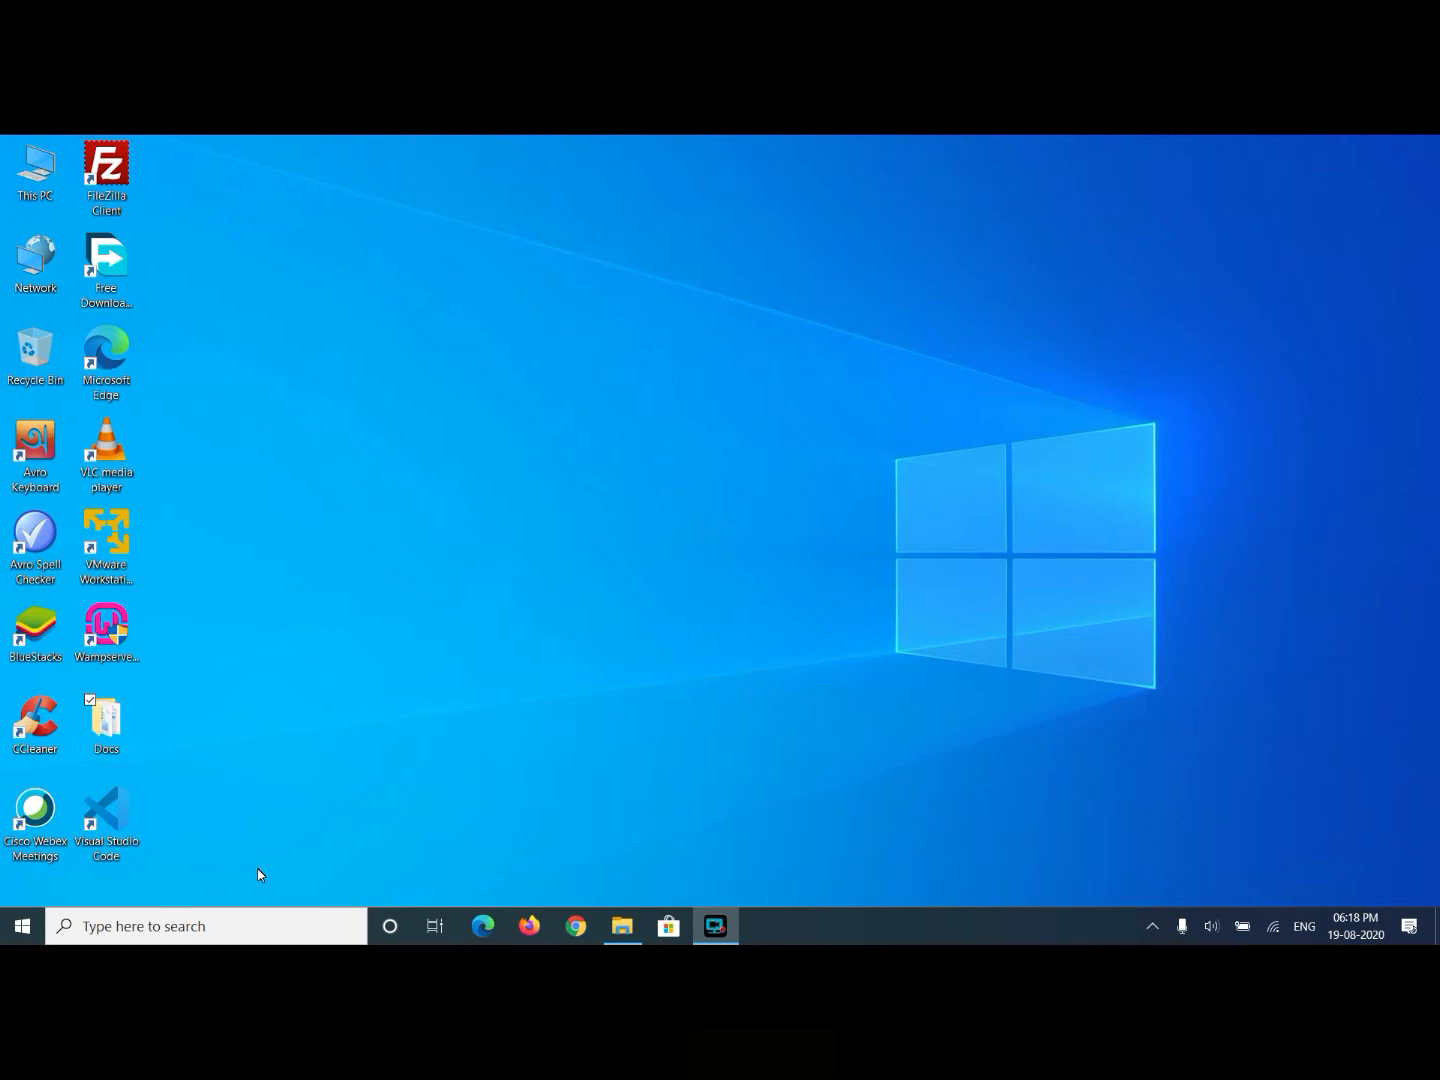
- Launch Firefox from the Windows taskbar
click(529, 926)
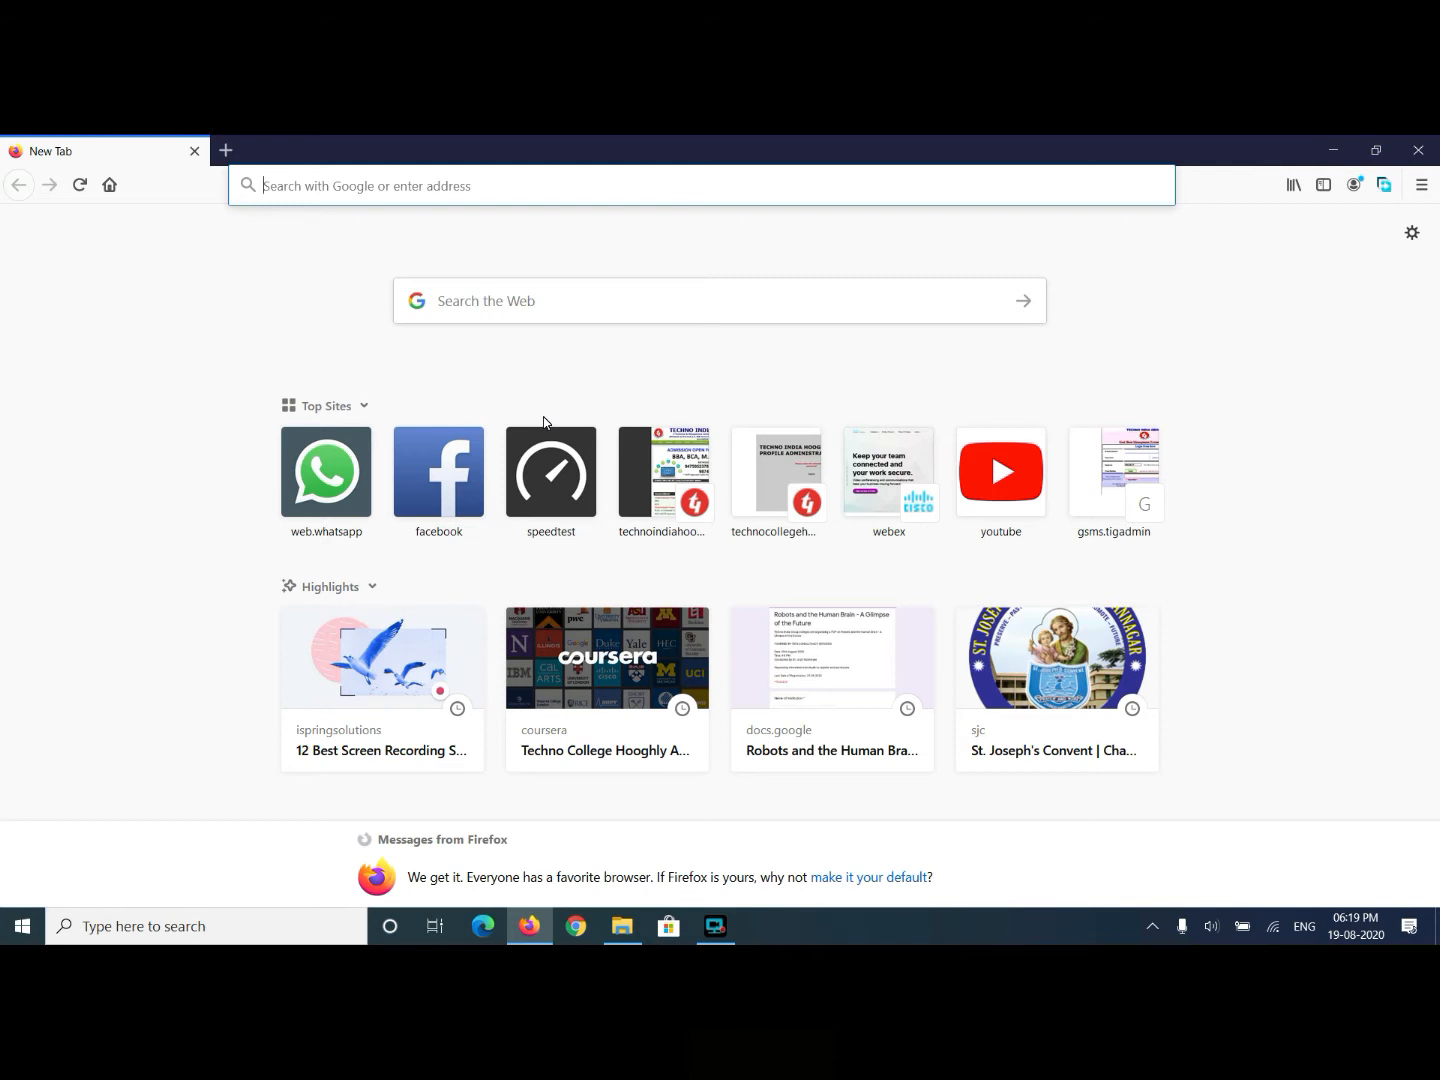
- Search Google for 'virtualization softwares' and scroll through the results
text(virtual)
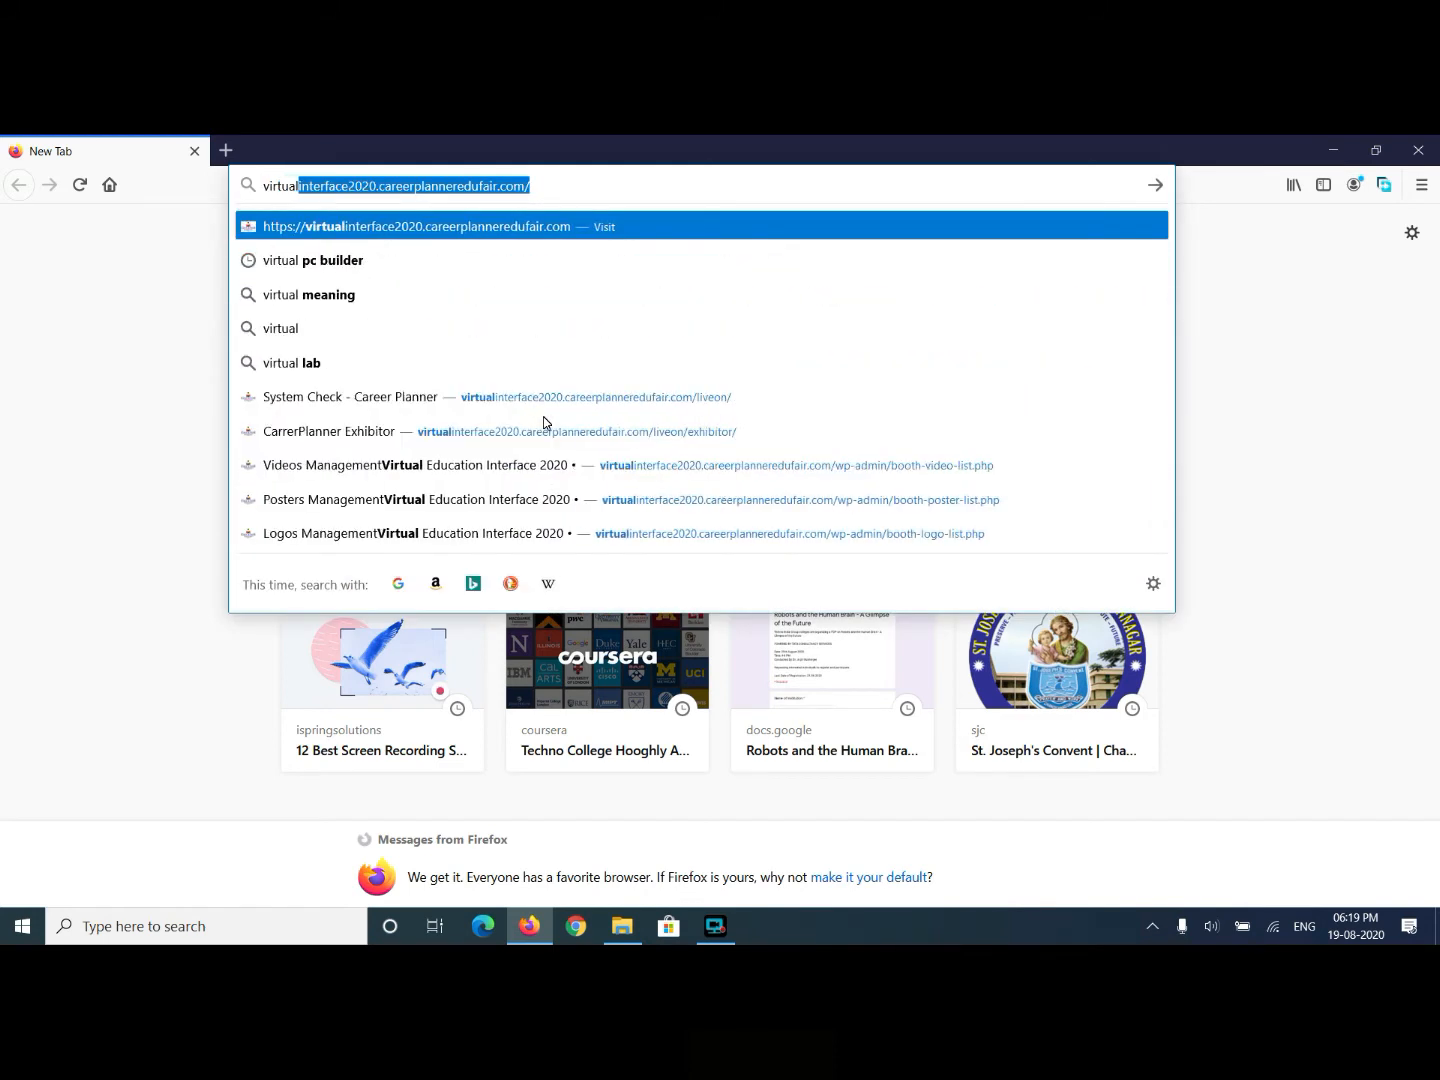
text(ization)
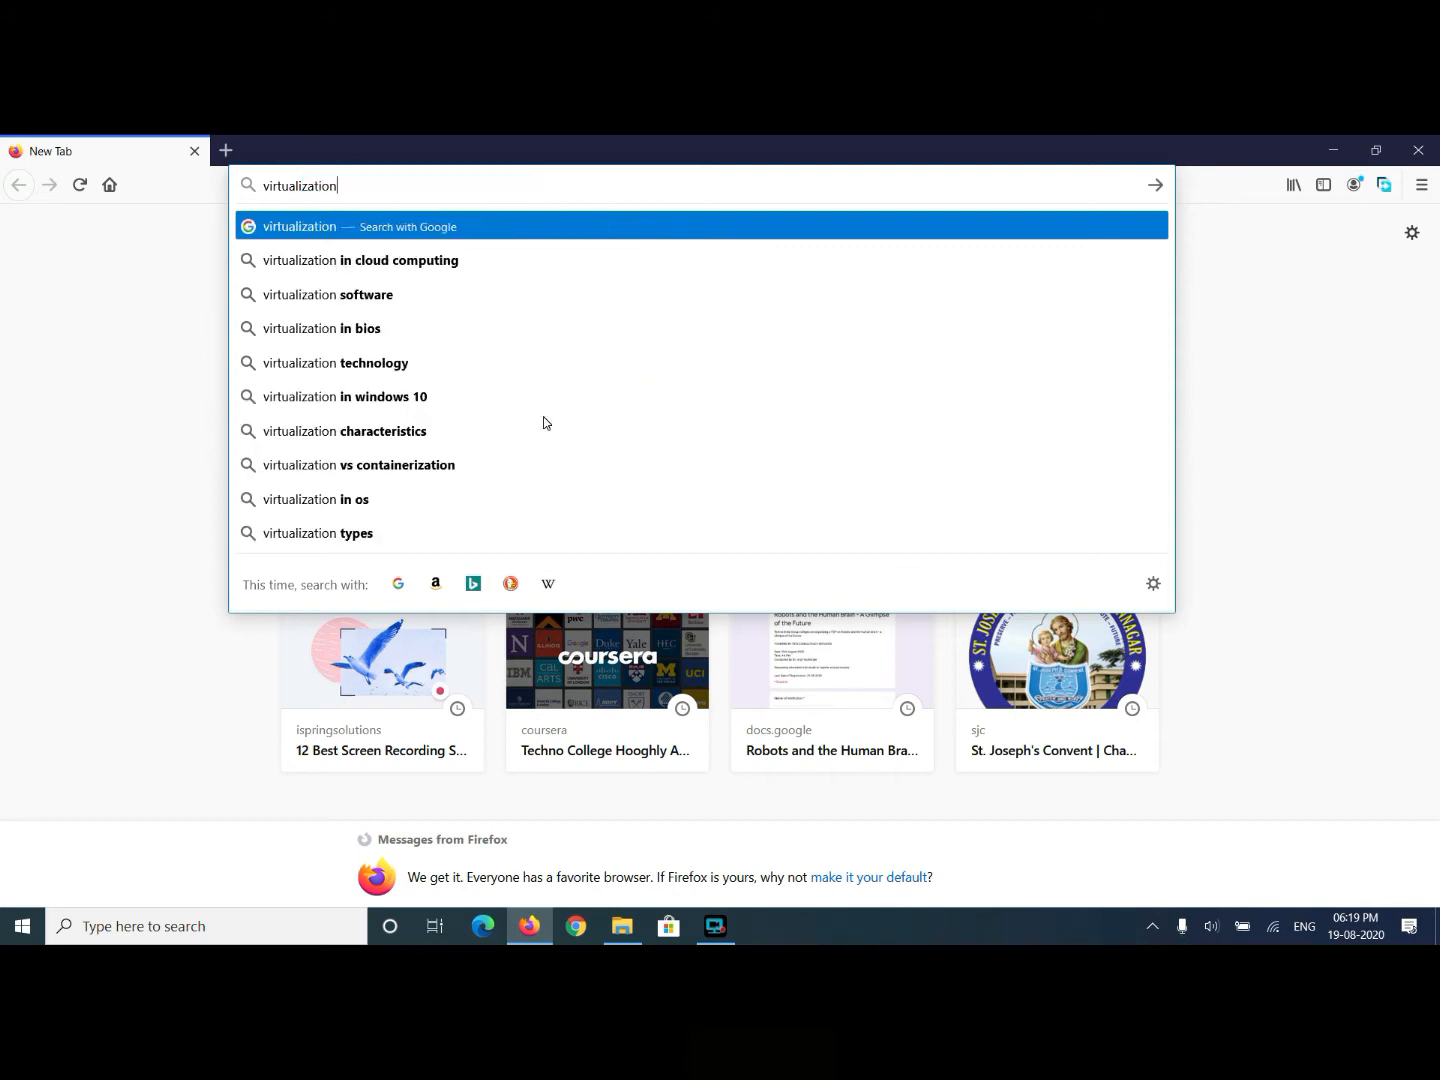
text( softwares)
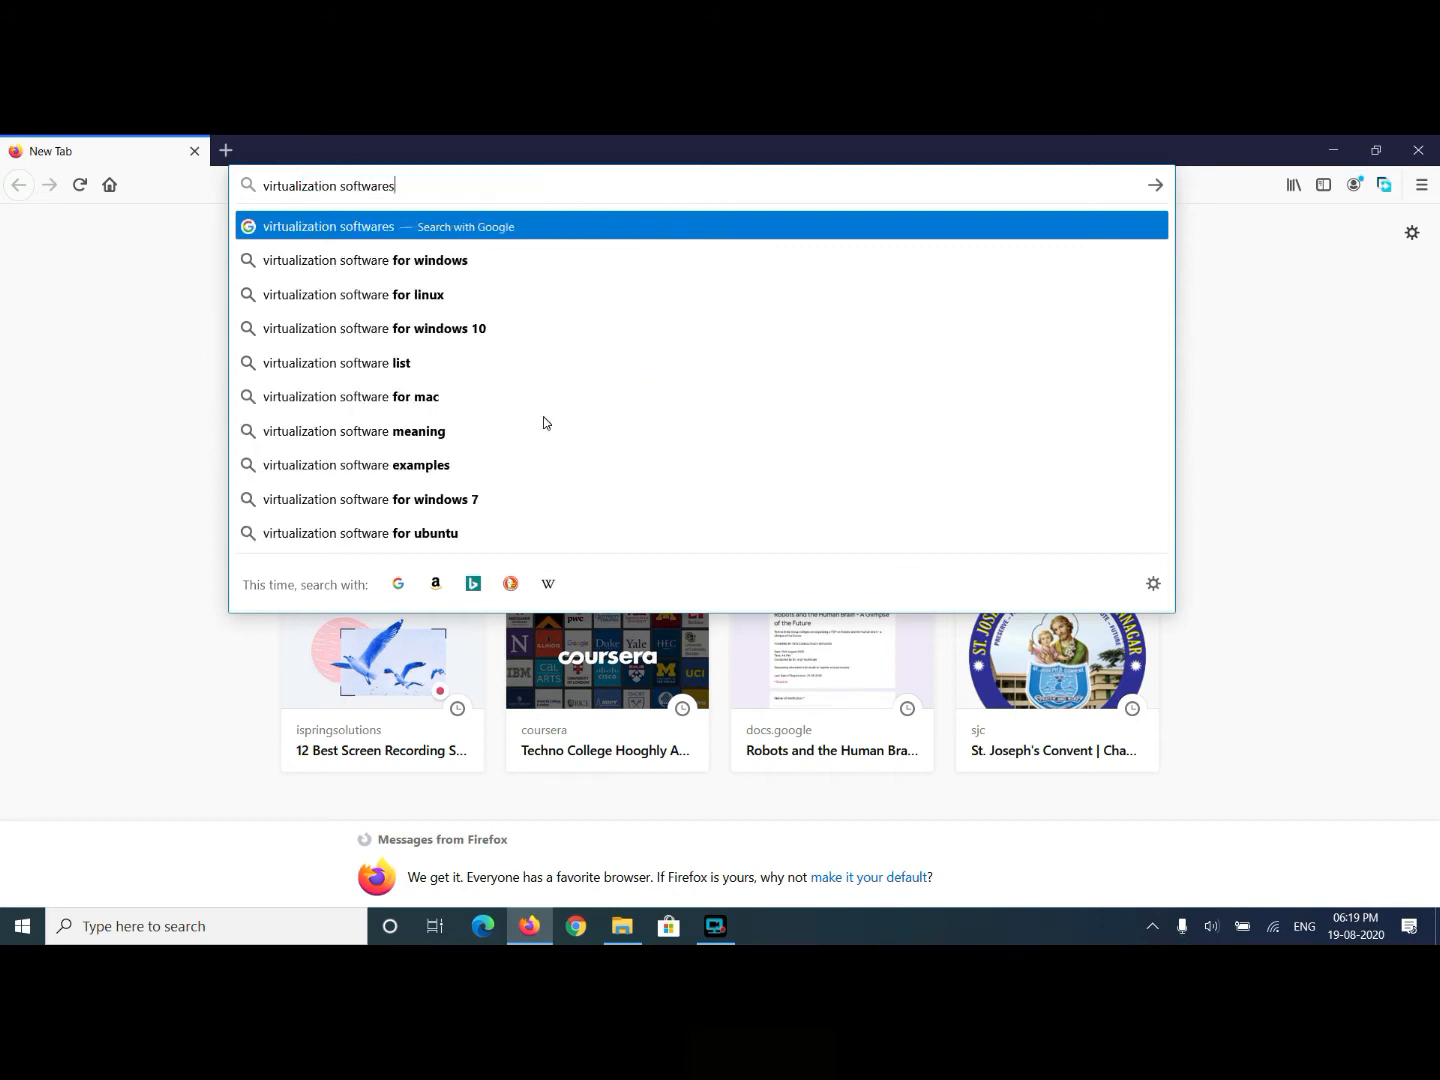
key(Down)
key(Return)
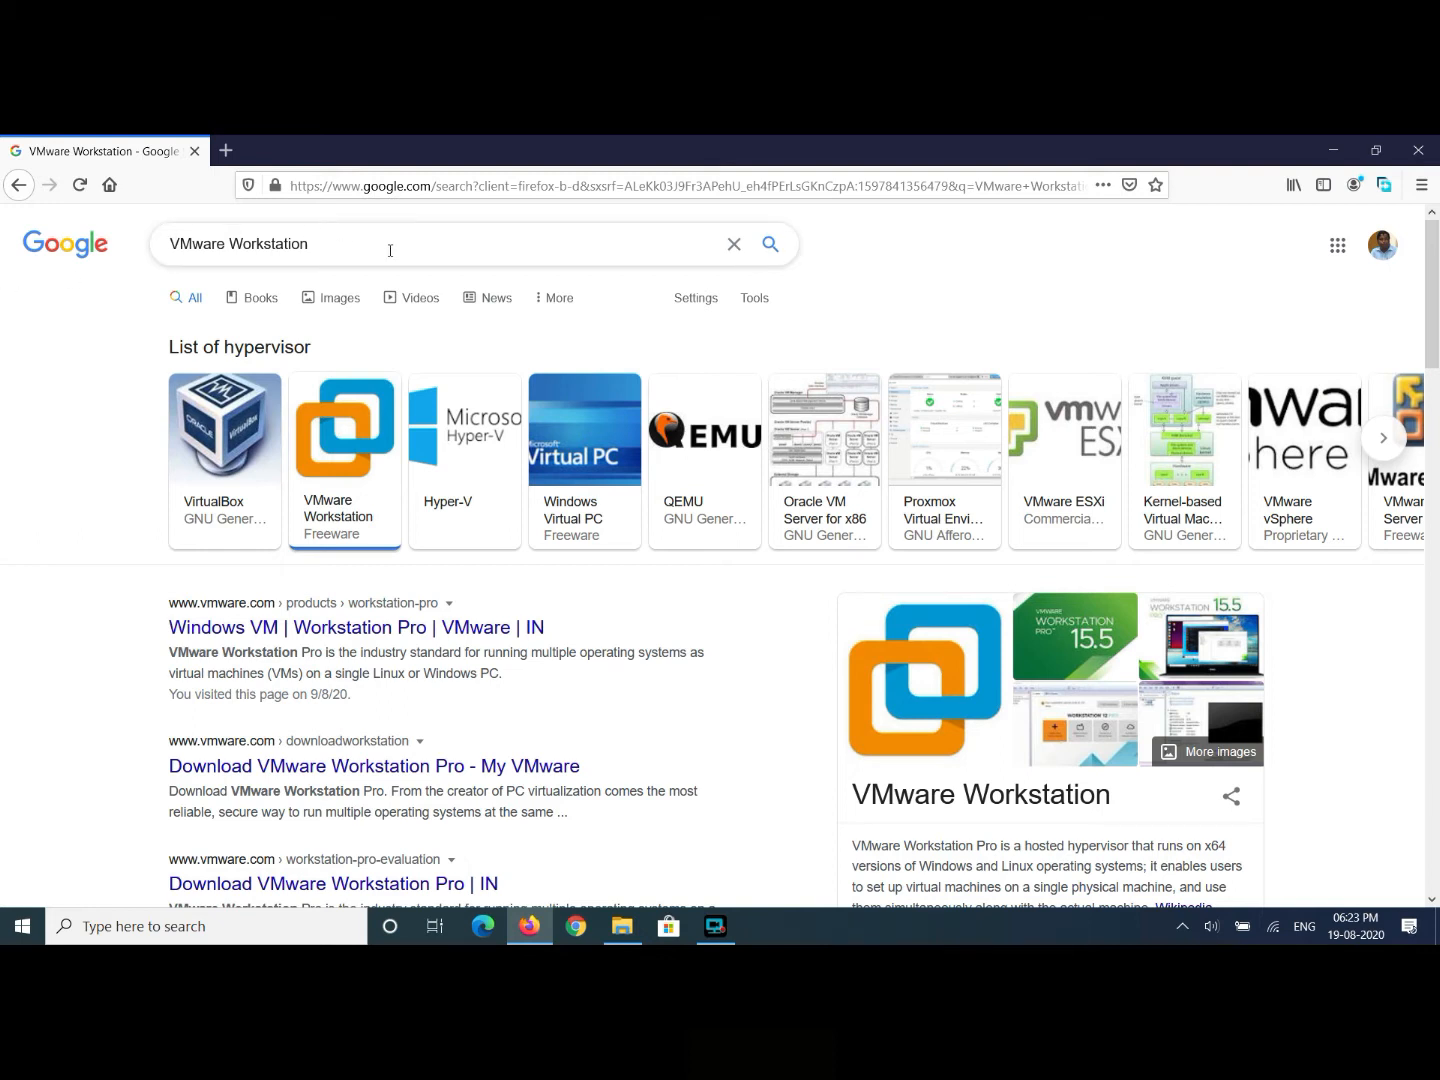
scroll(390, 250, down, 6)
- Search 'vmware workstation player', open its vmware.com download page, then start a blank new tab
click(373, 236)
text(pla)
key(Down)
key(Return)
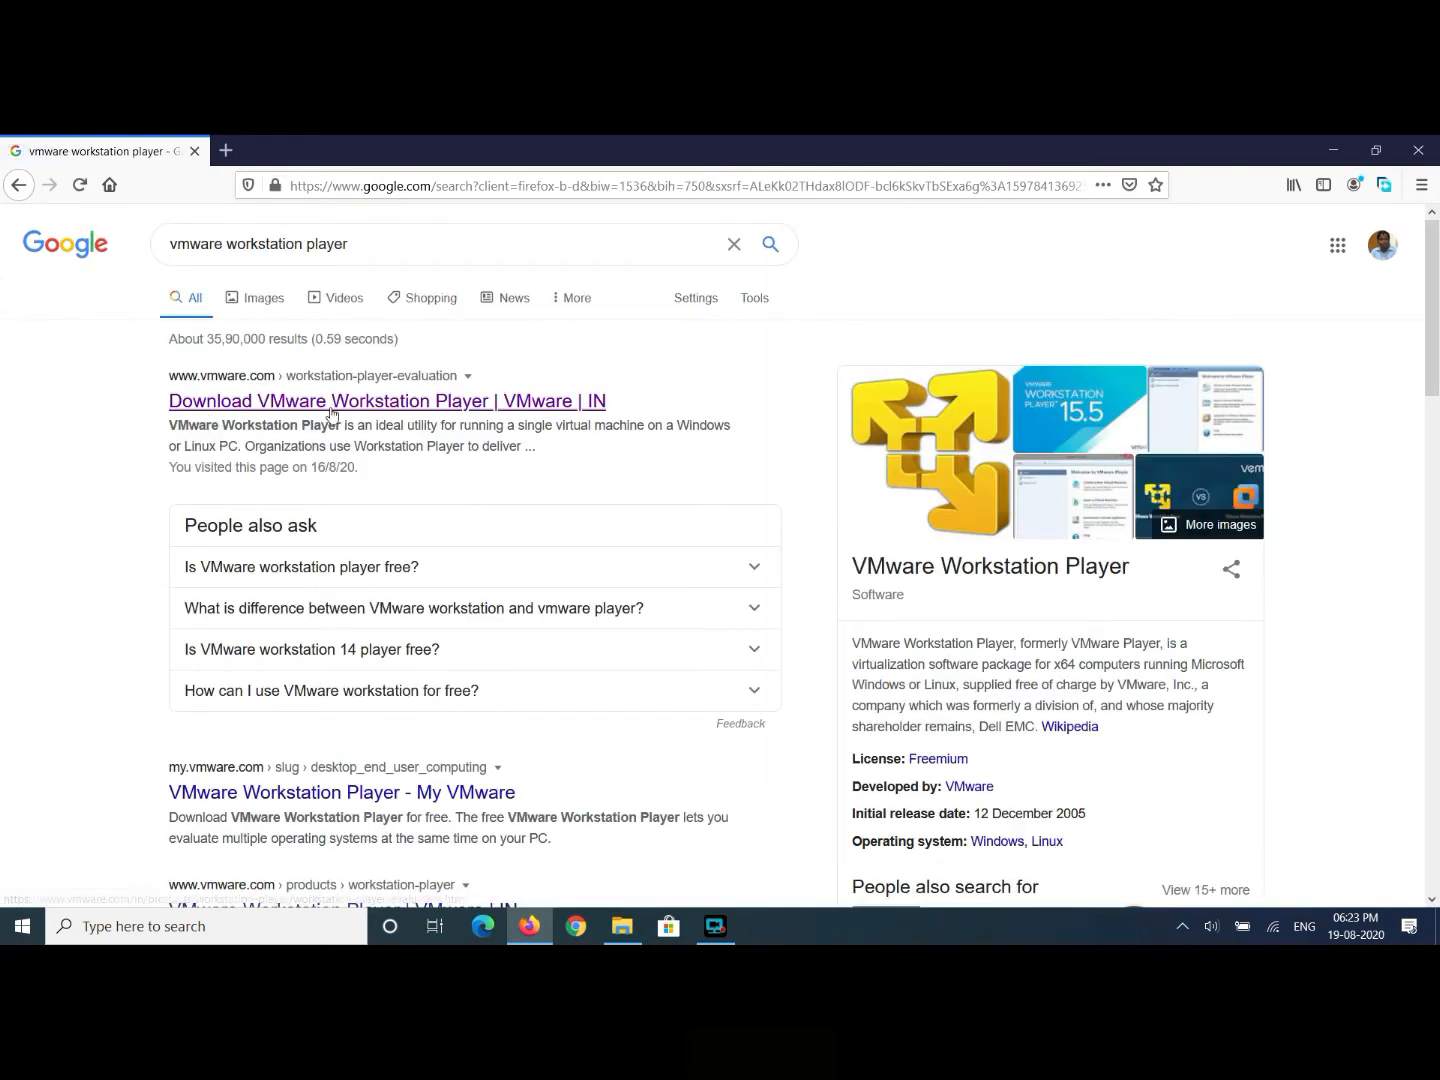
click(331, 411)
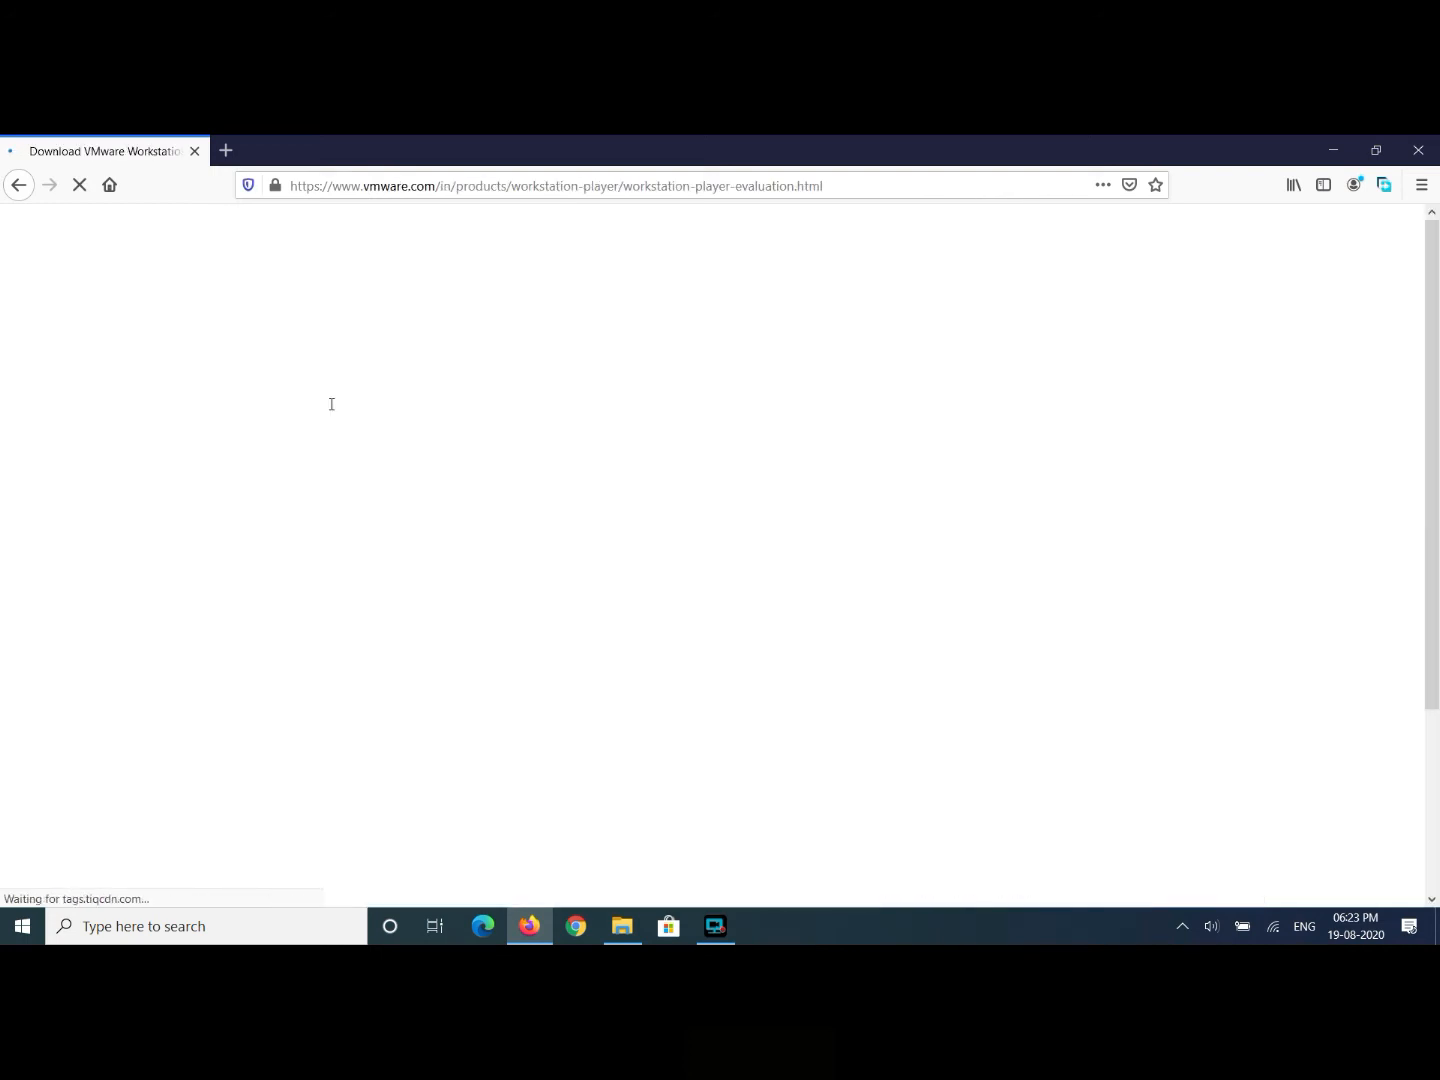
scroll(90, 647, down, 3)
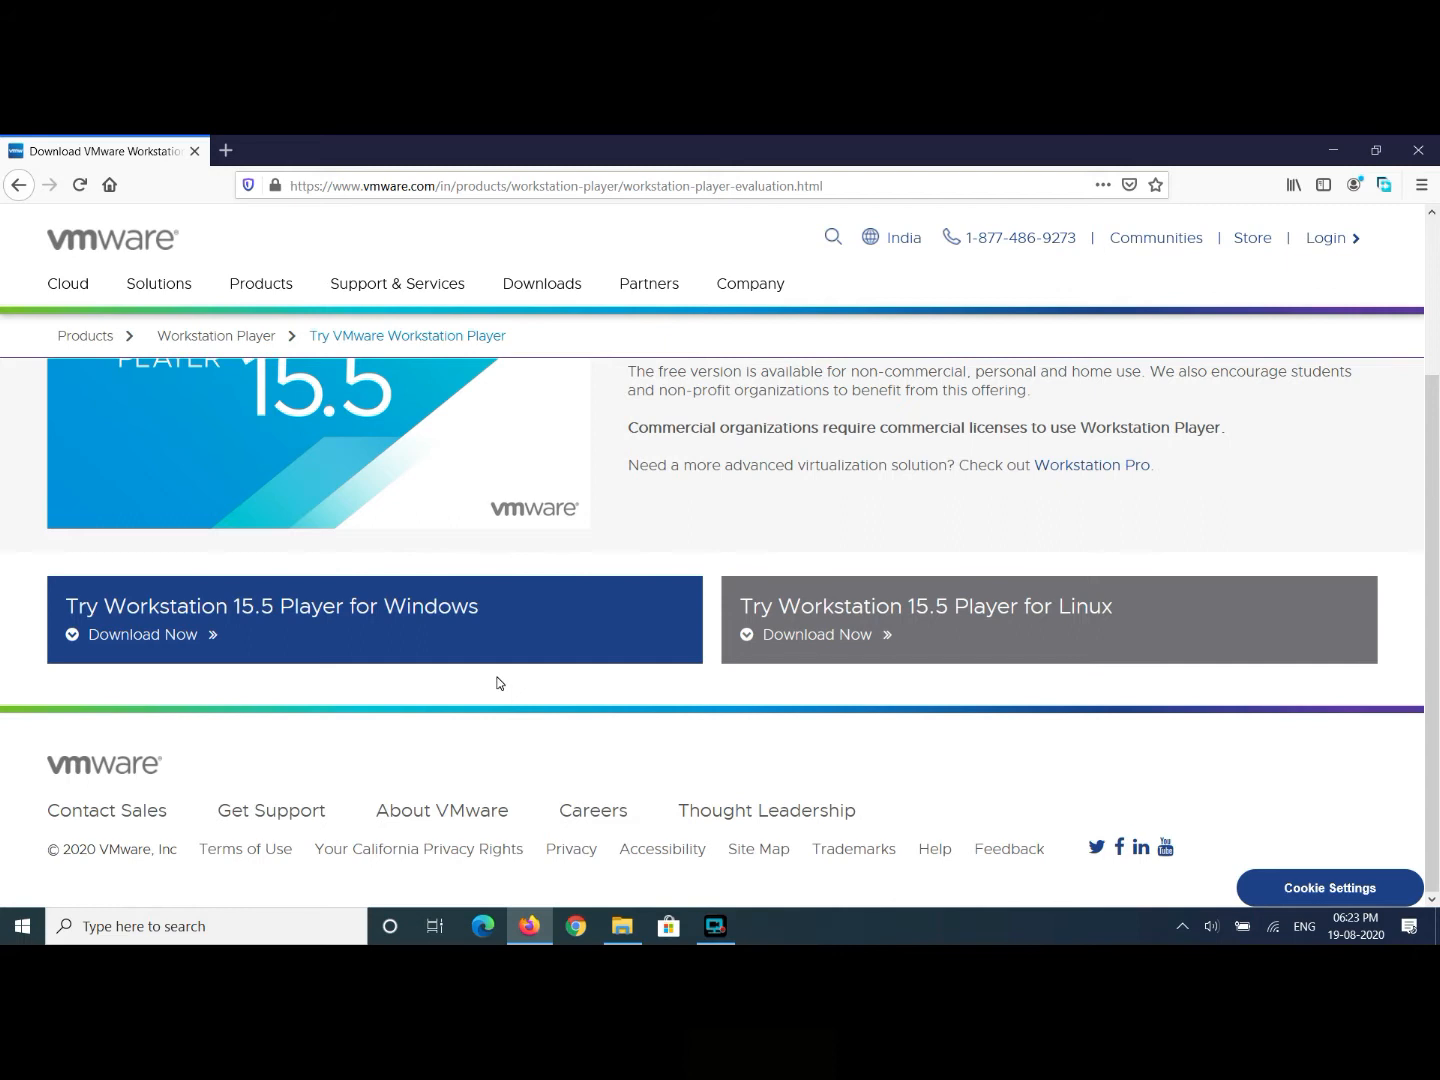
click(226, 150)
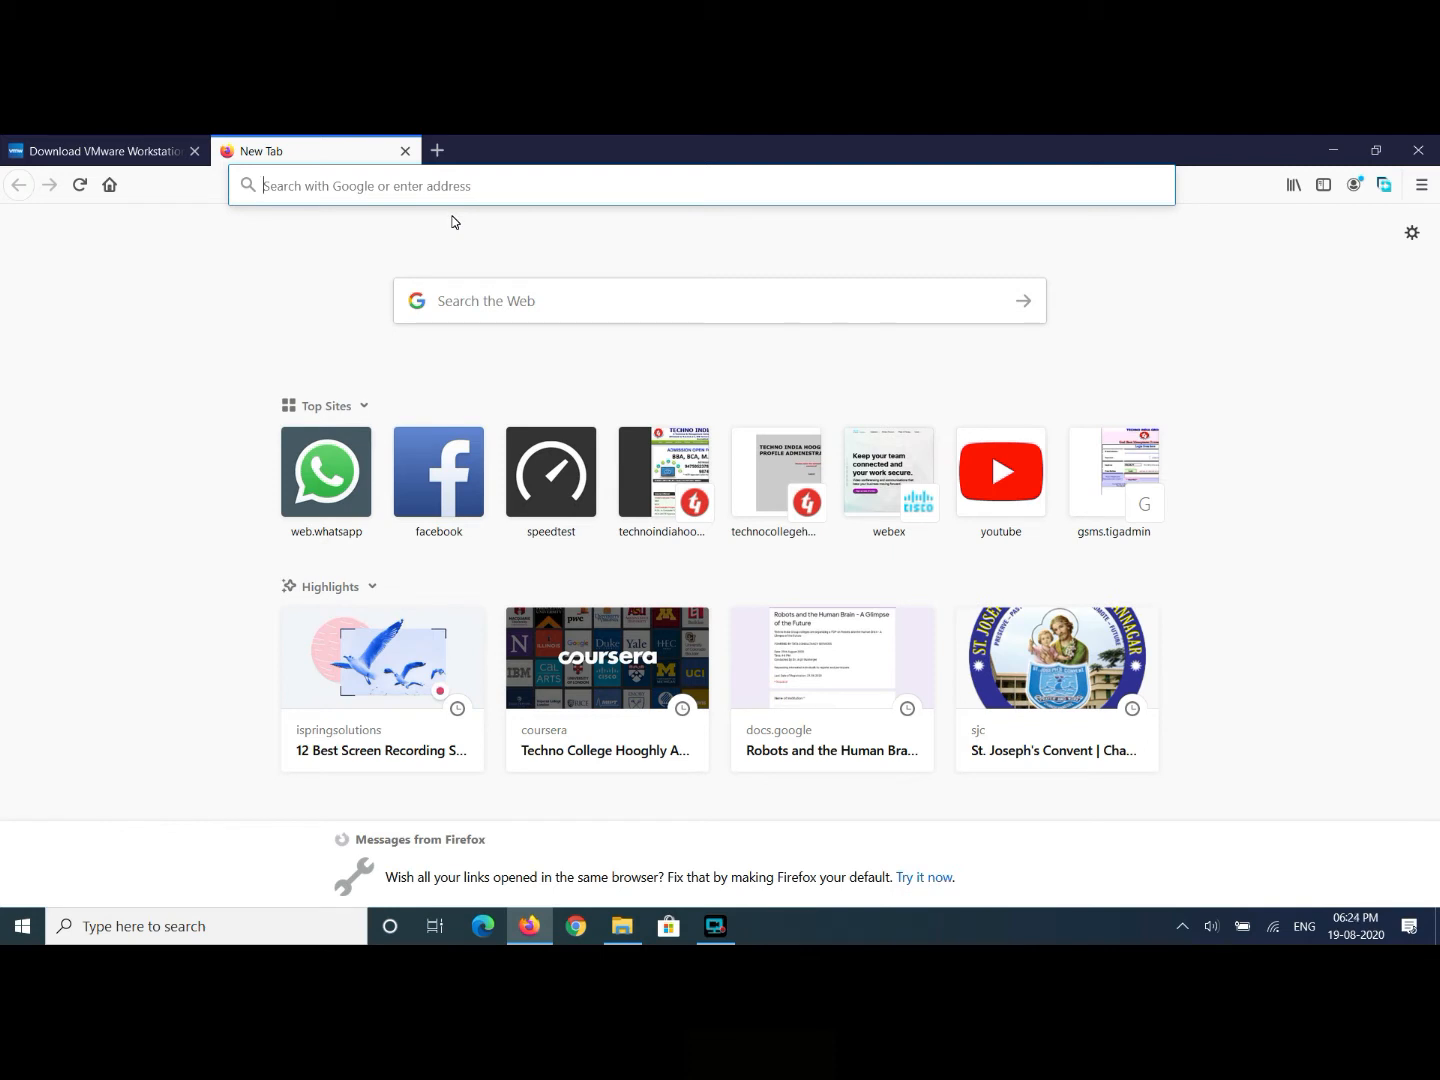
- Search 'cent os download' and open the centos.org Download page
text(cen)
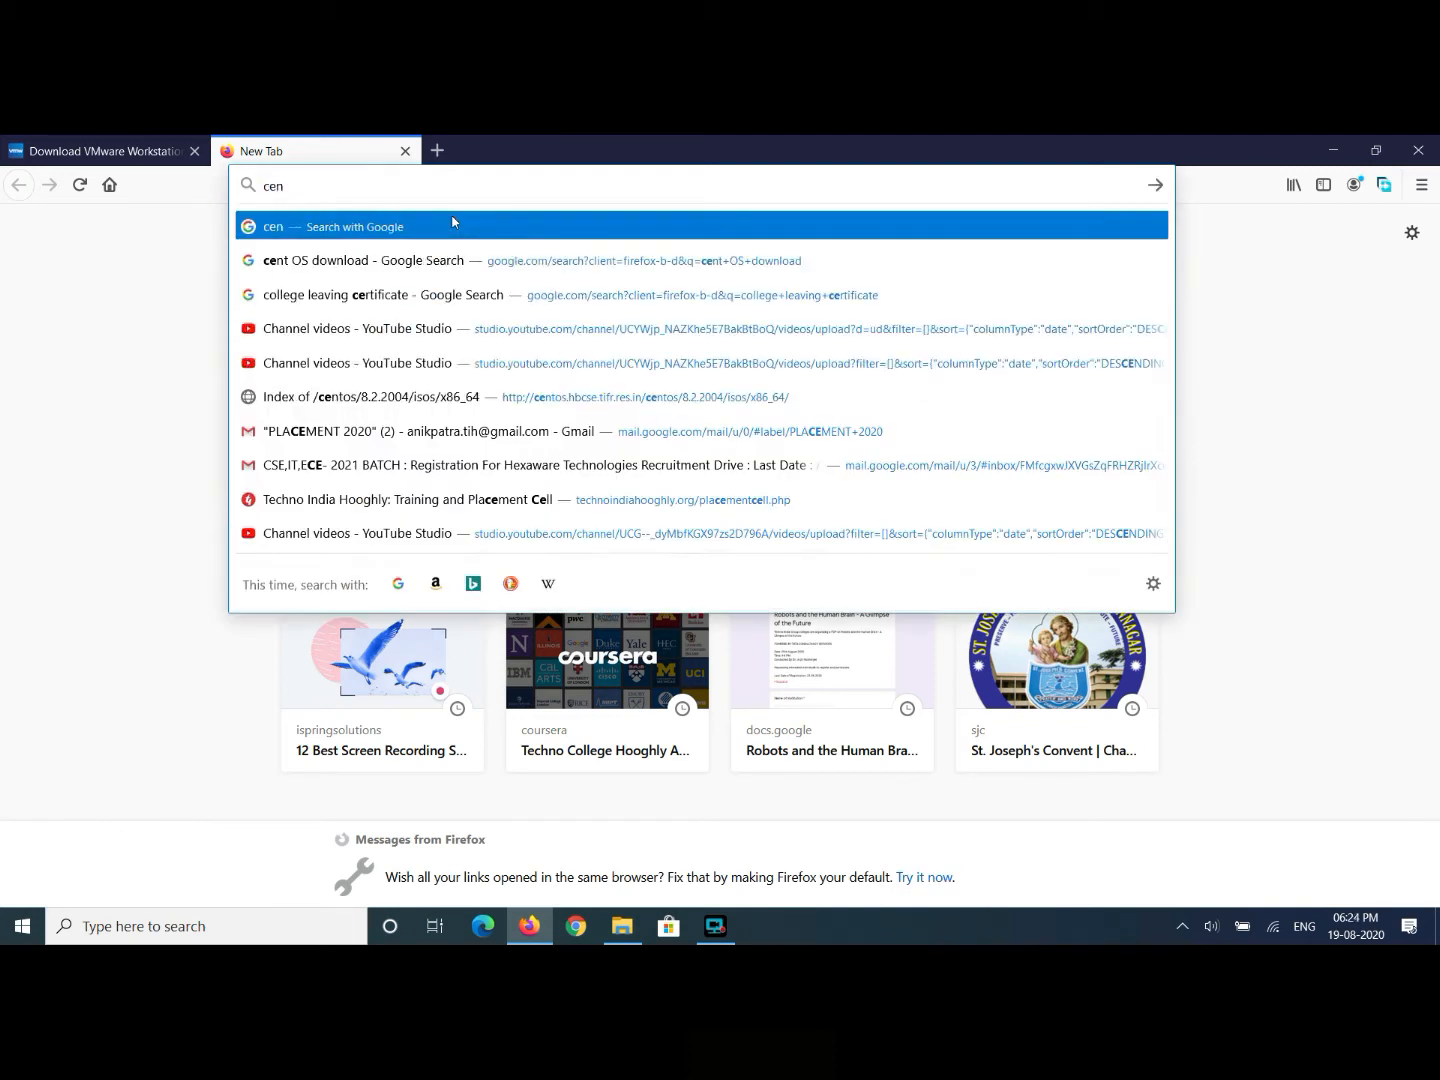
text(t os download)
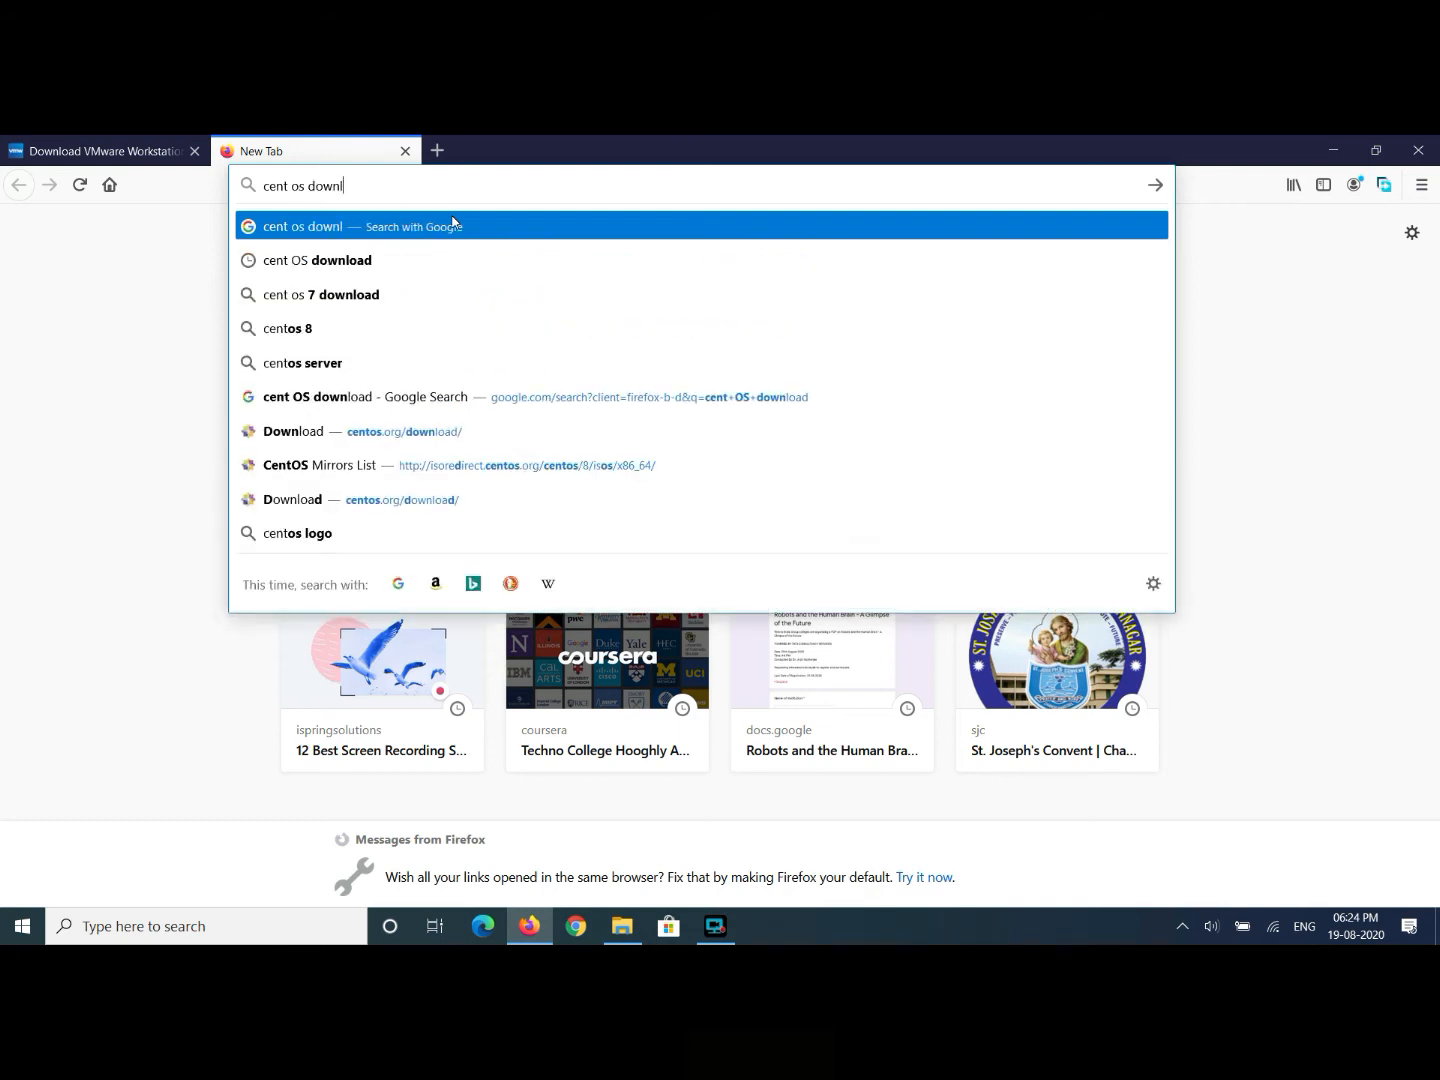
key(Return)
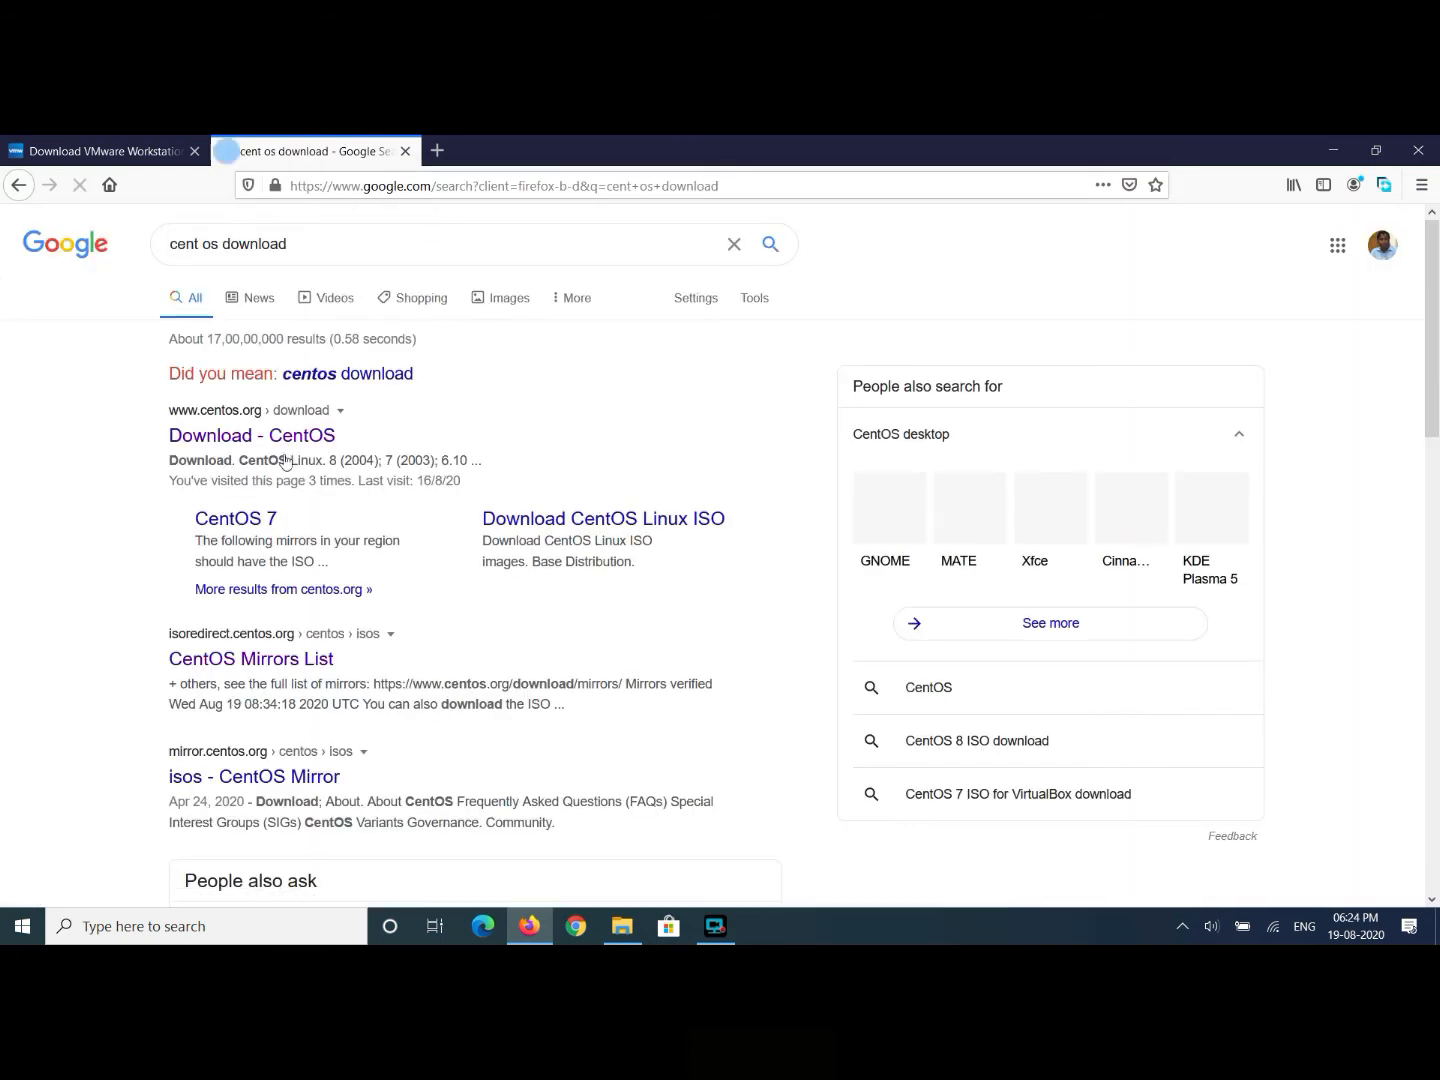
click(283, 440)
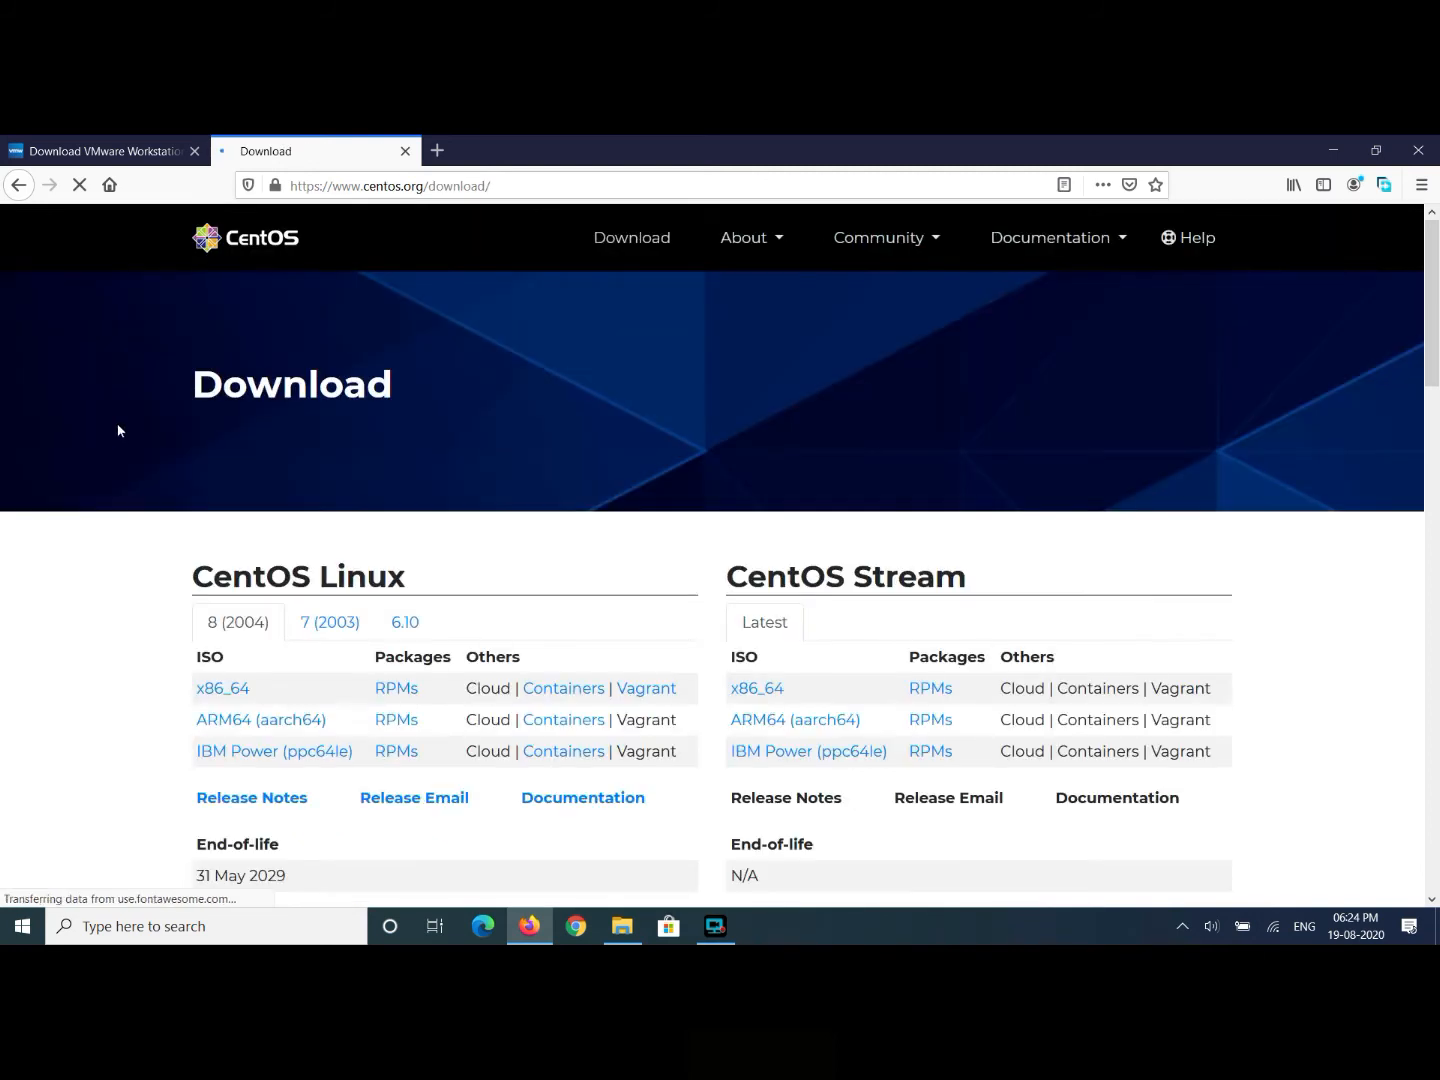
scroll(118, 430, down, 2)
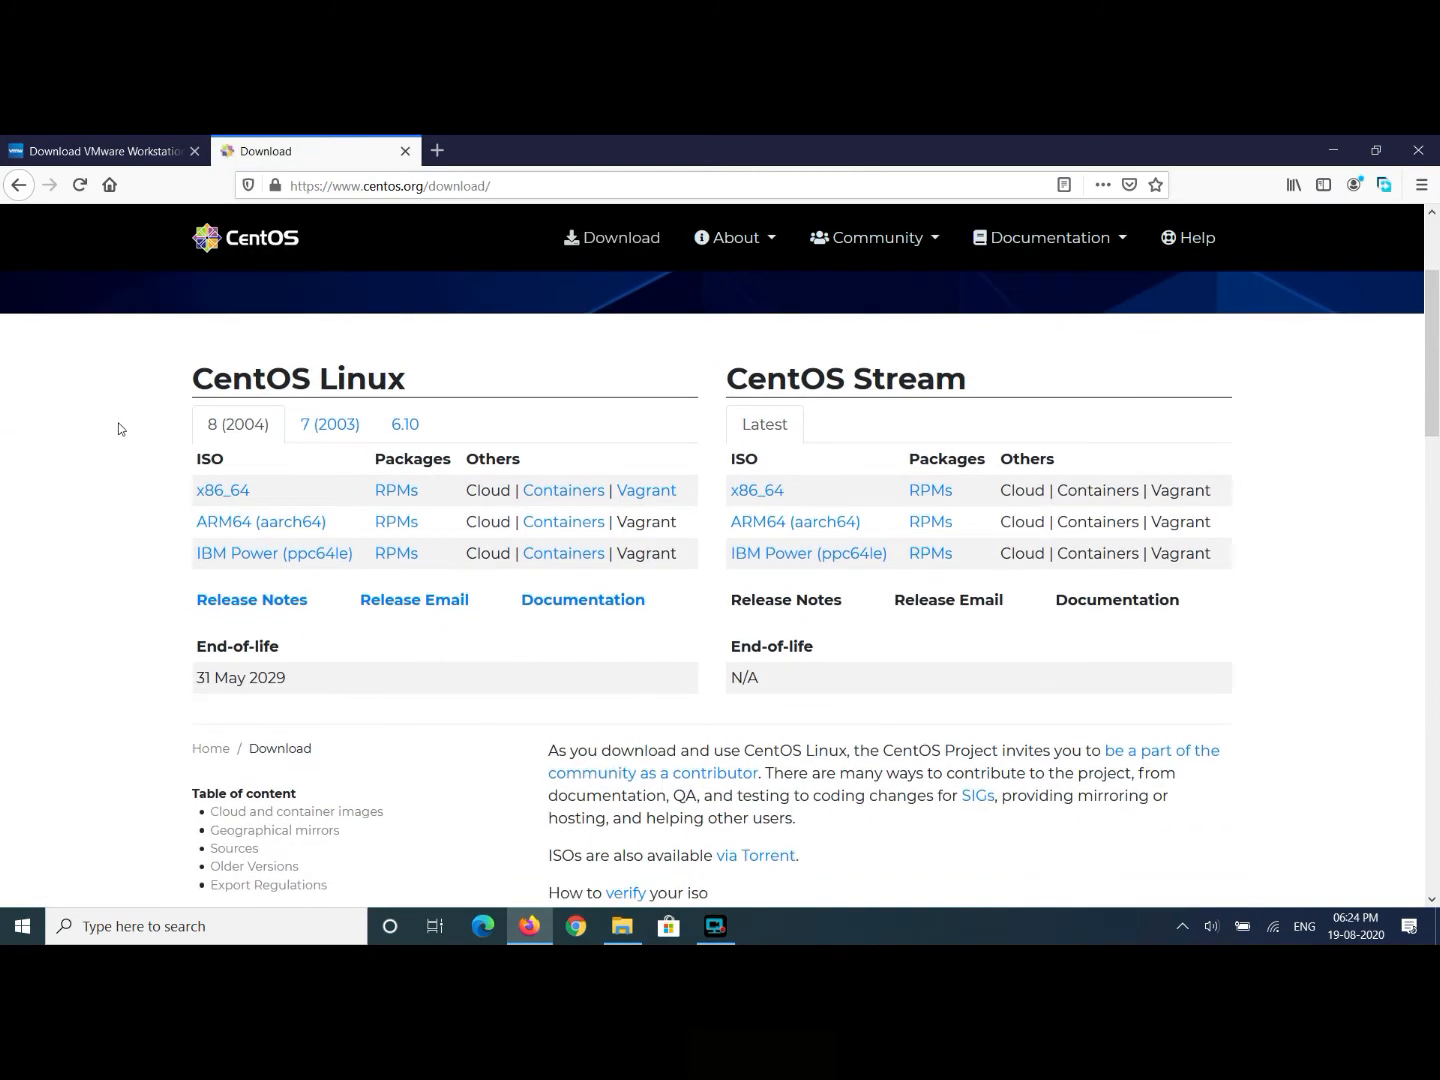
- List mirrors for the CentOS Linux 8 x86_64 ISO and open the first regional mirror
click(235, 497)
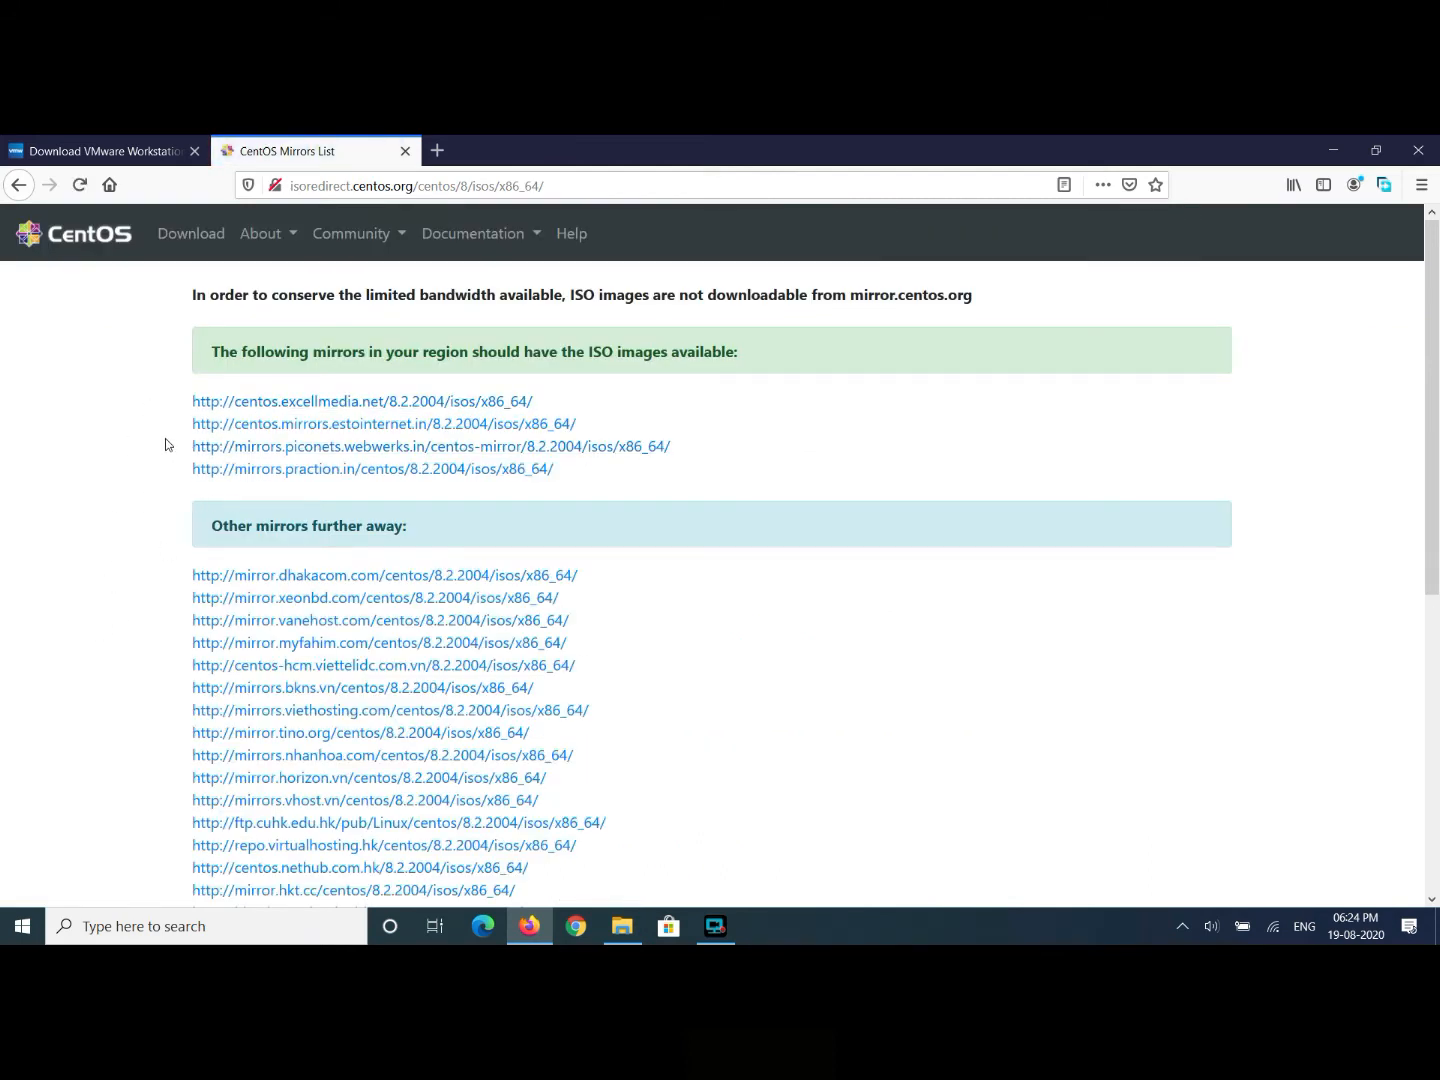
scroll(167, 443, down, 5)
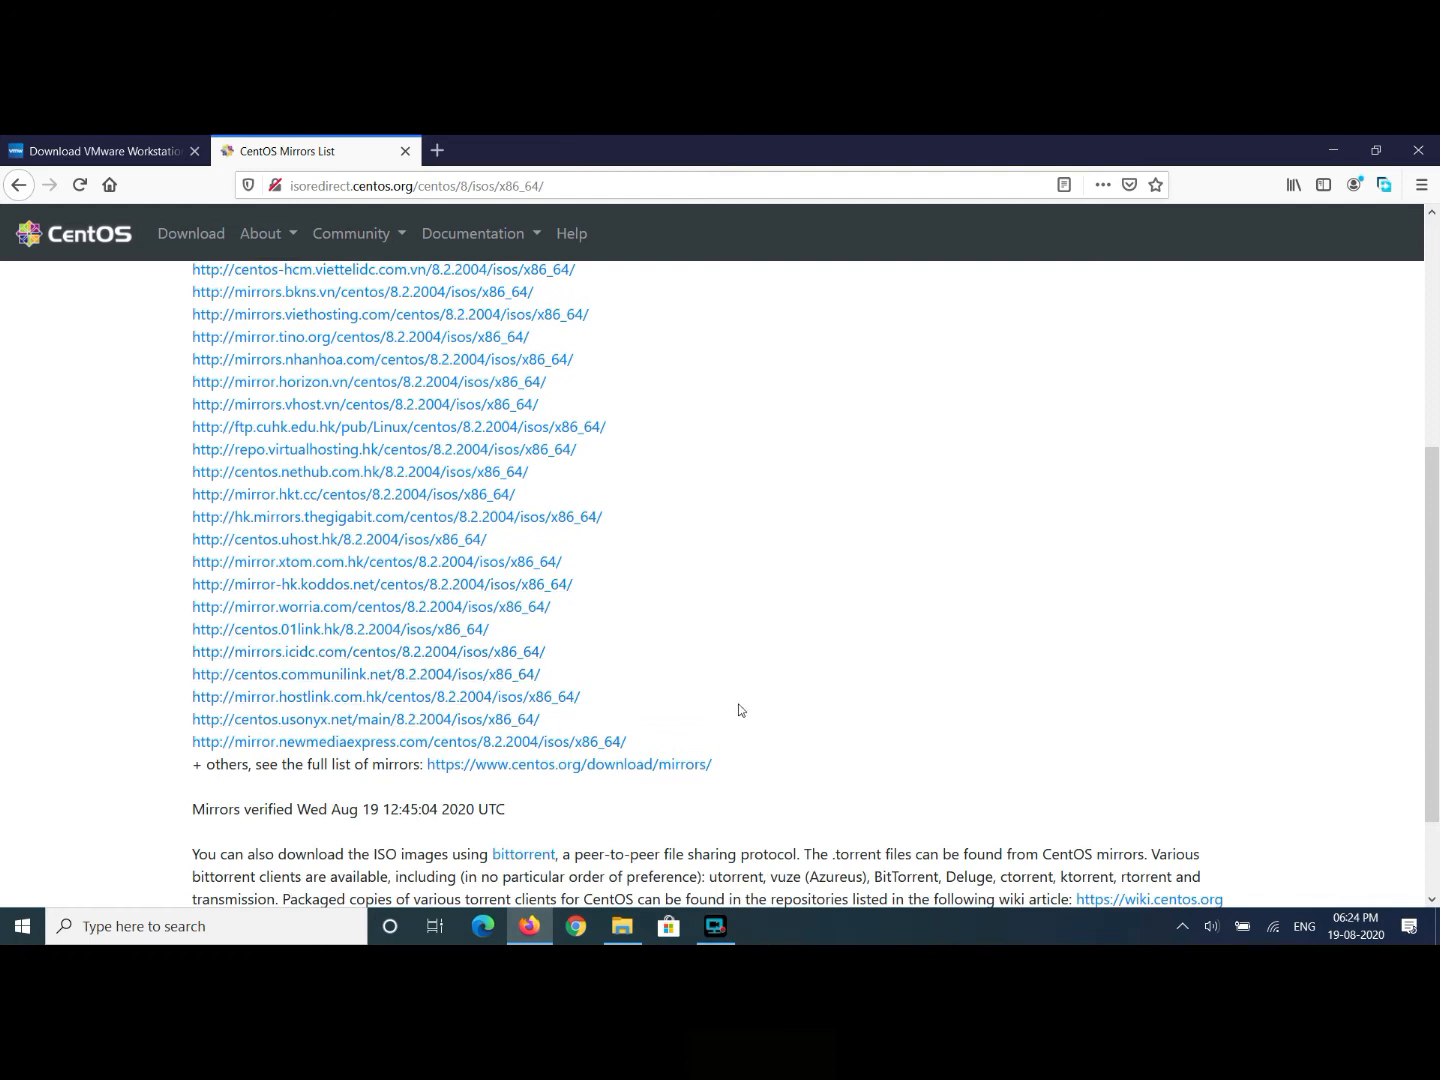
scroll(727, 710, up, 5)
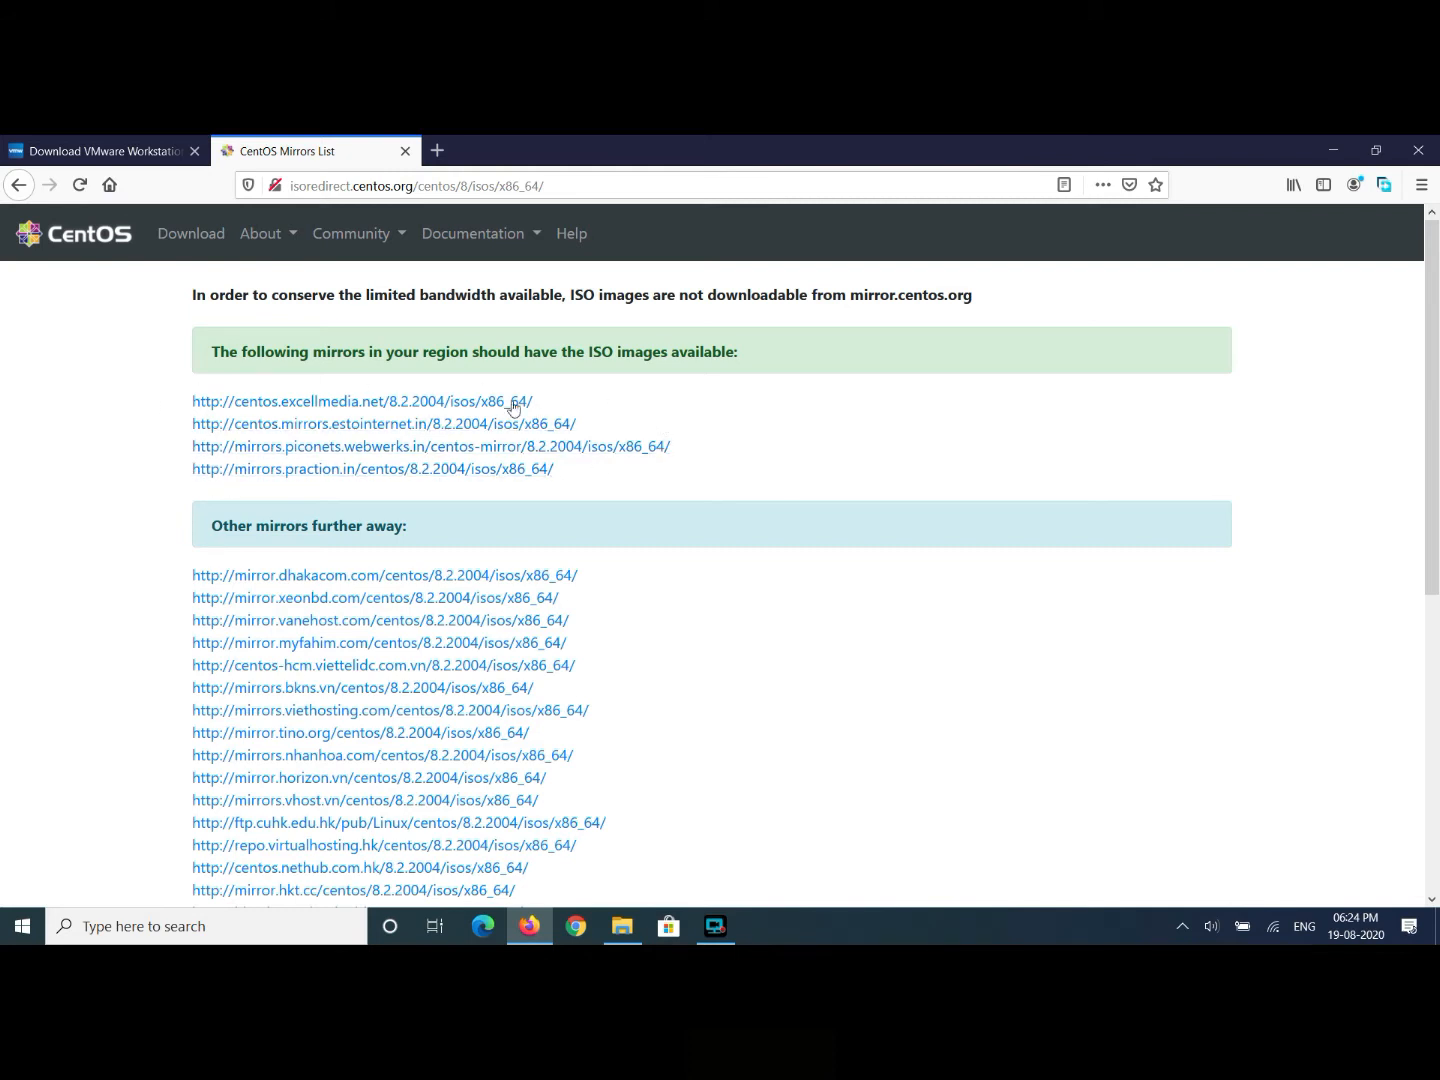
click(300, 401)
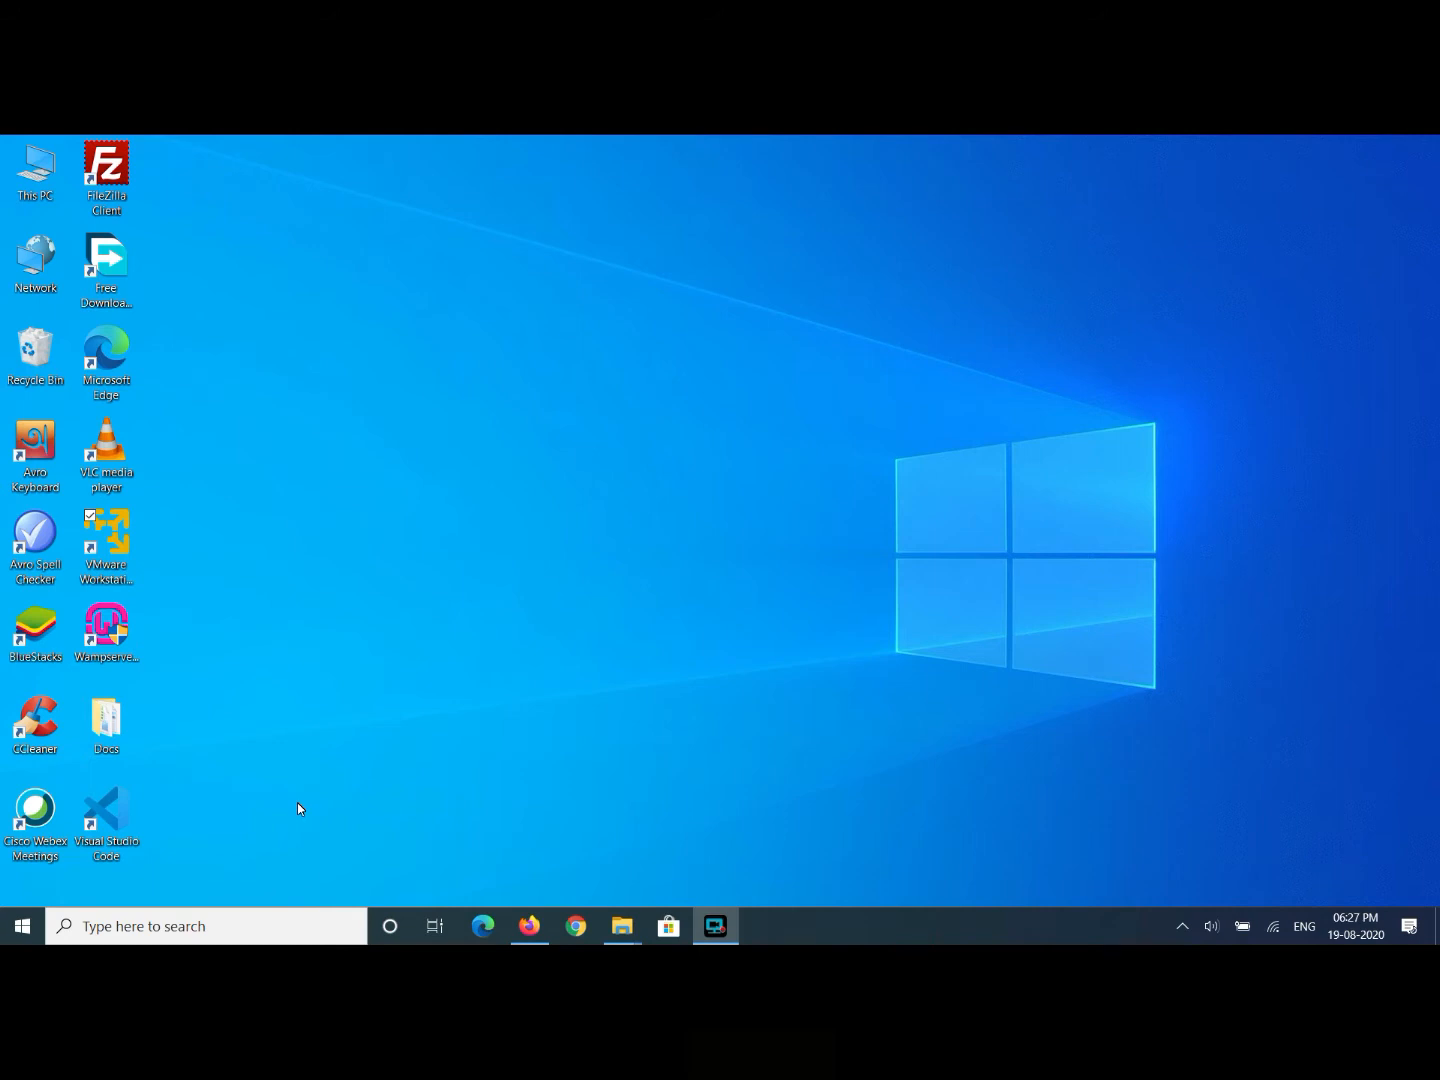
- Launch VMware Workstation 15 Player from its desktop shortcut, maximize it, and dismiss the update prompt
click(123, 538)
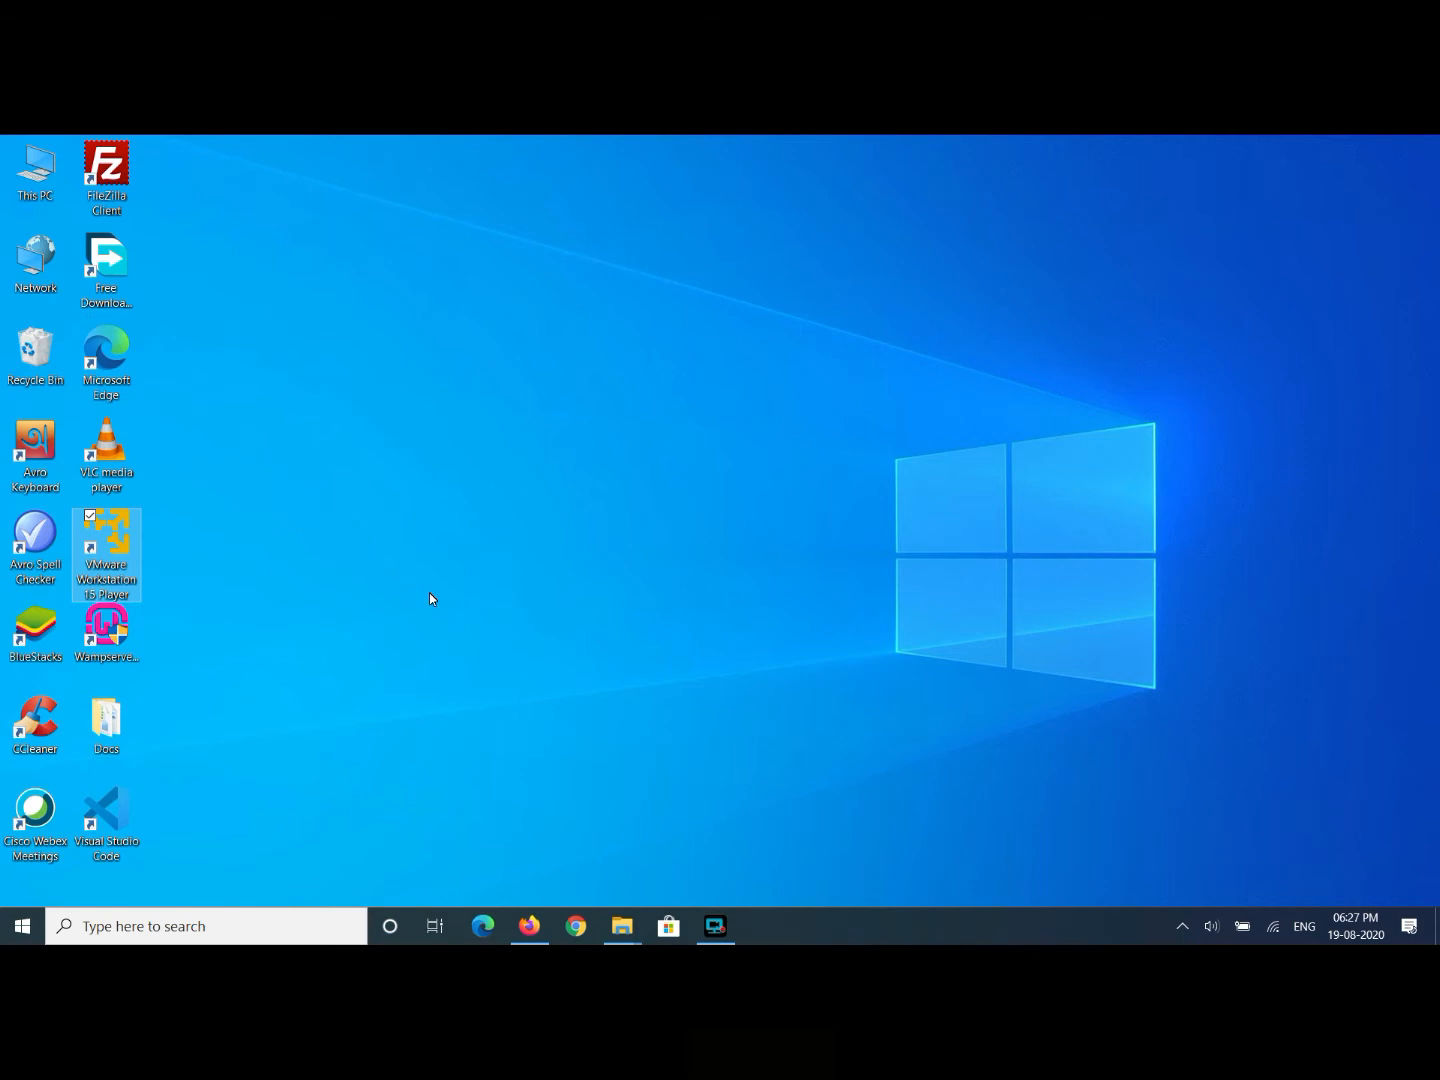
key(Return)
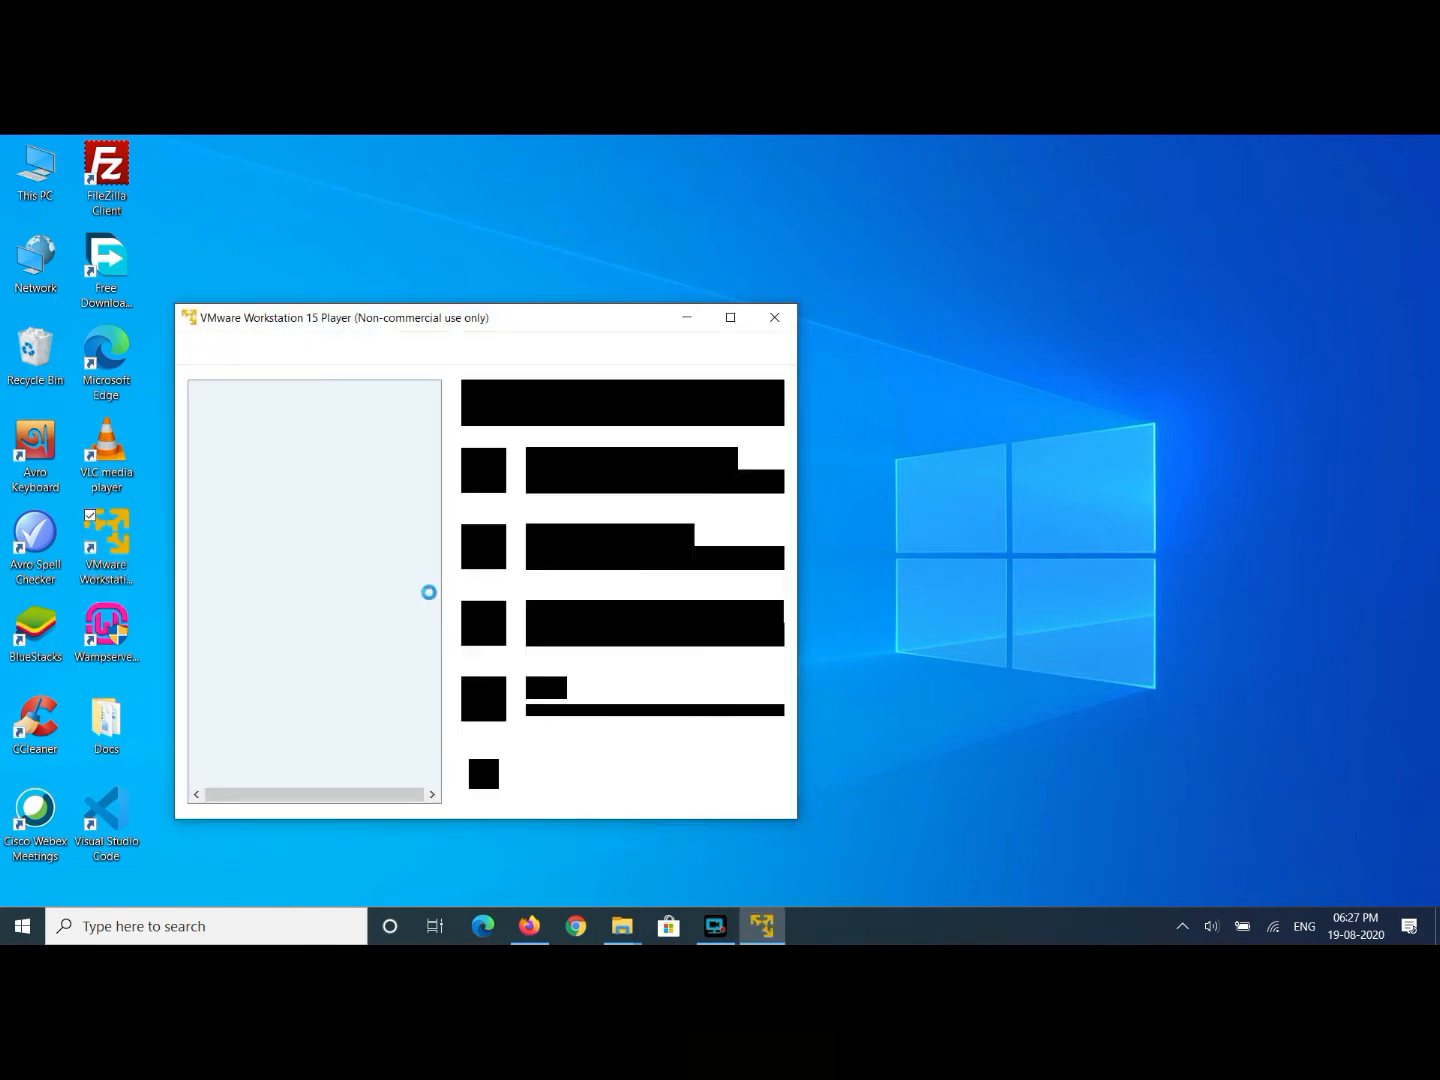
click(730, 317)
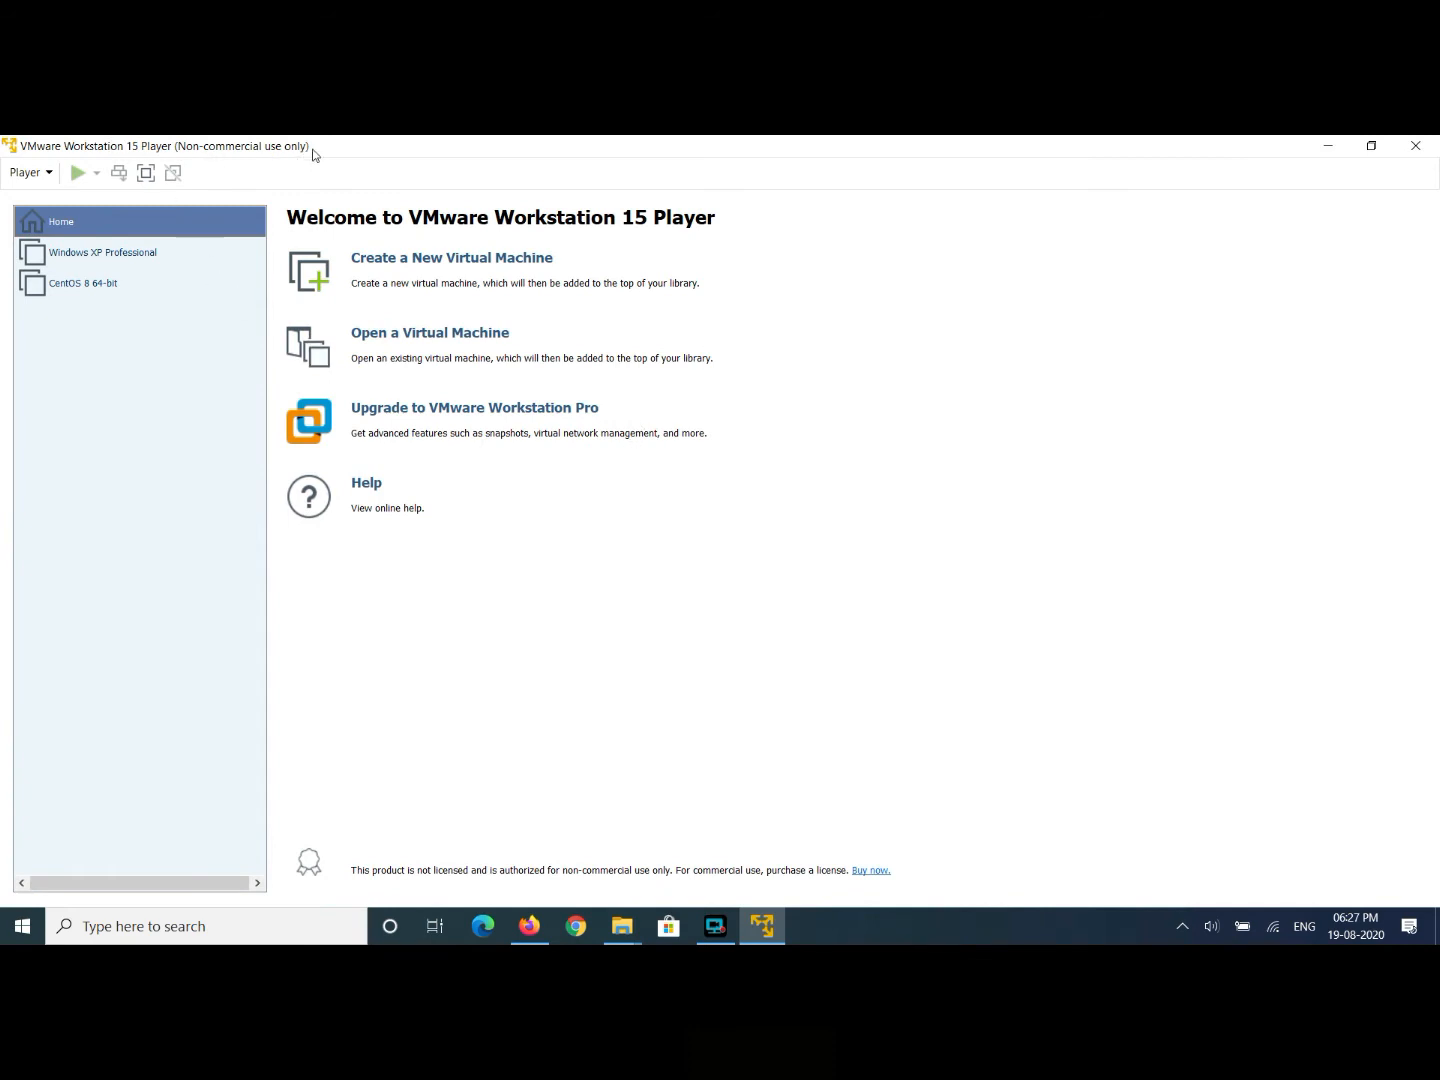
click(224, 146)
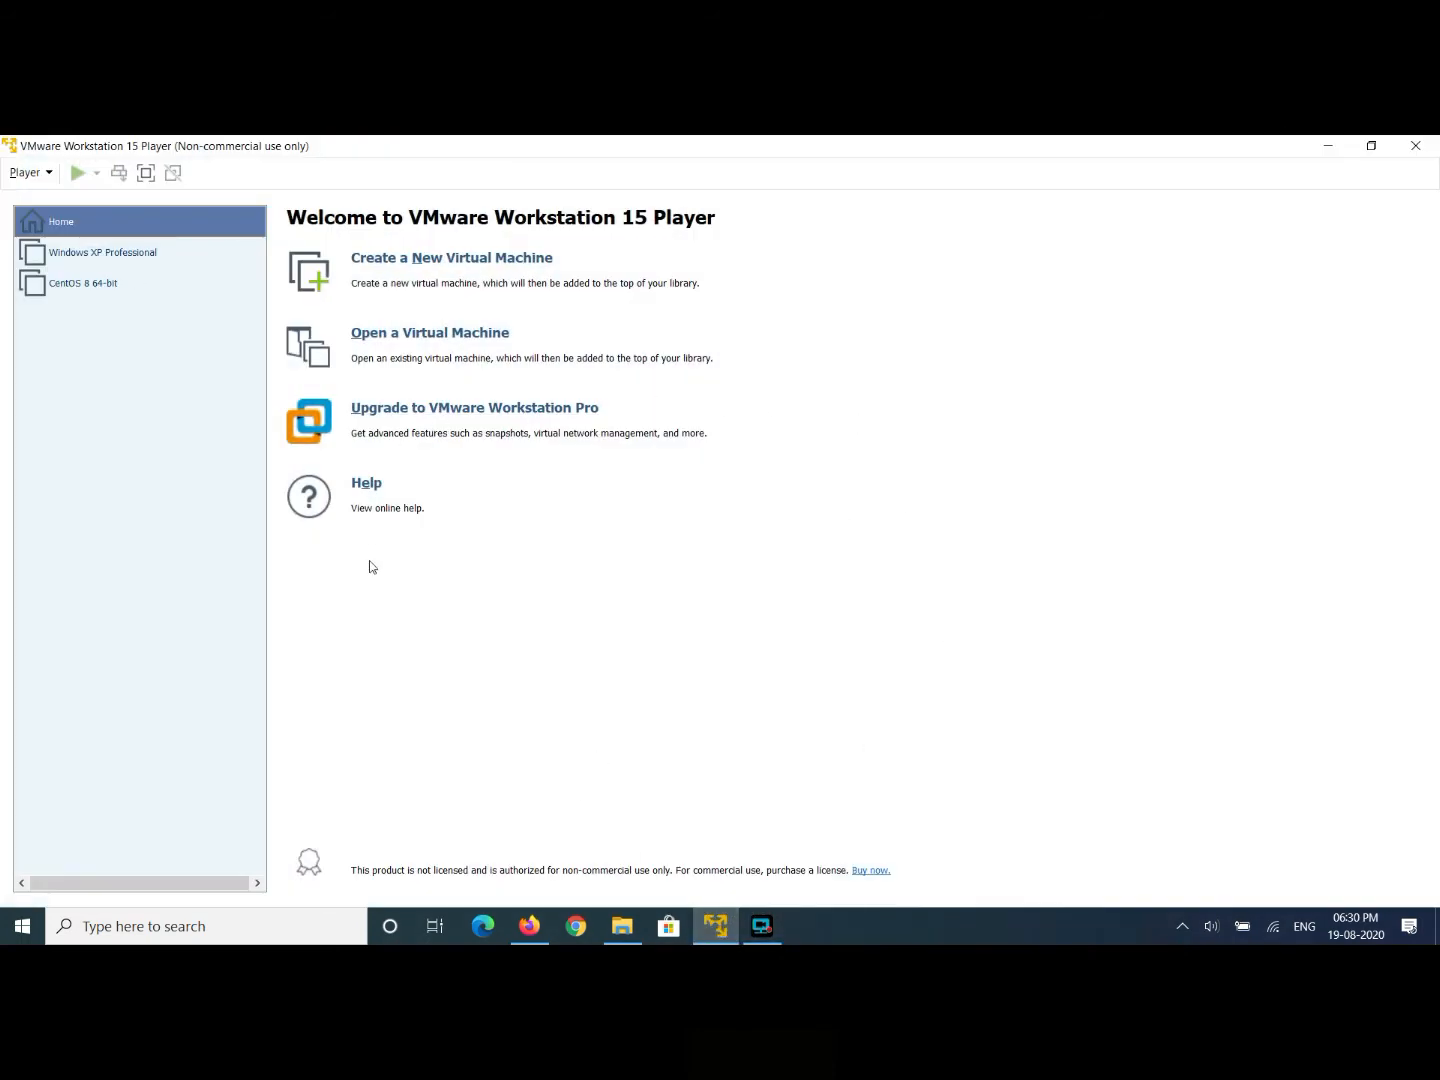
- In Player Preferences, download all available VMware software components, then close the dialog
click(49, 178)
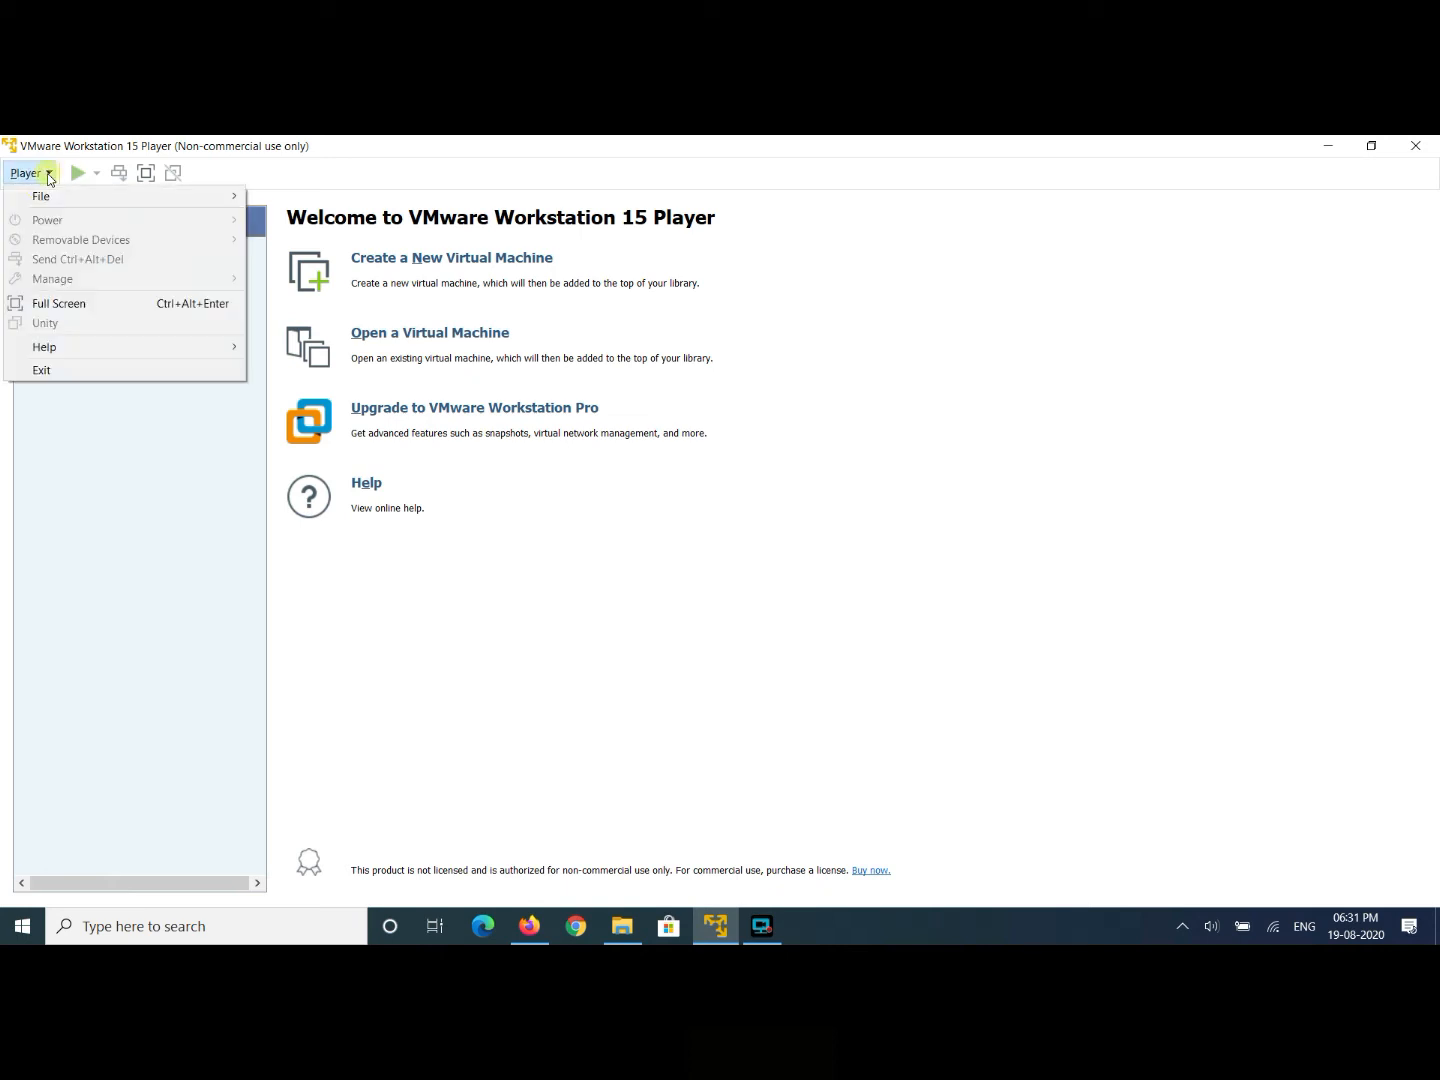
mouse_move(76, 198)
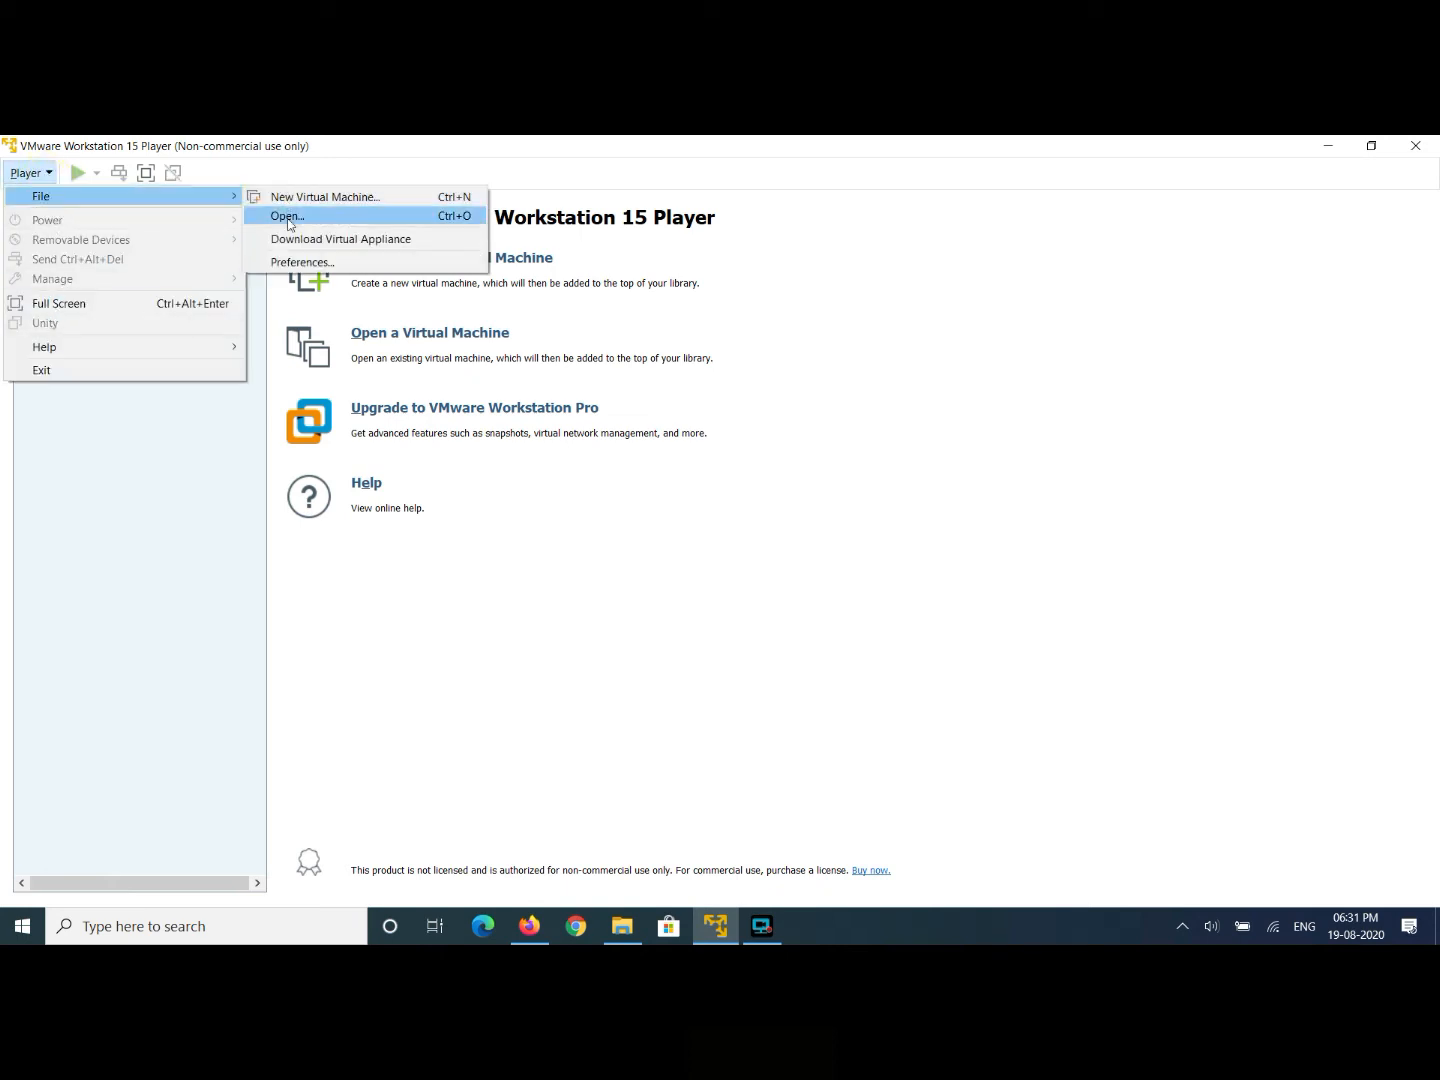
click(302, 262)
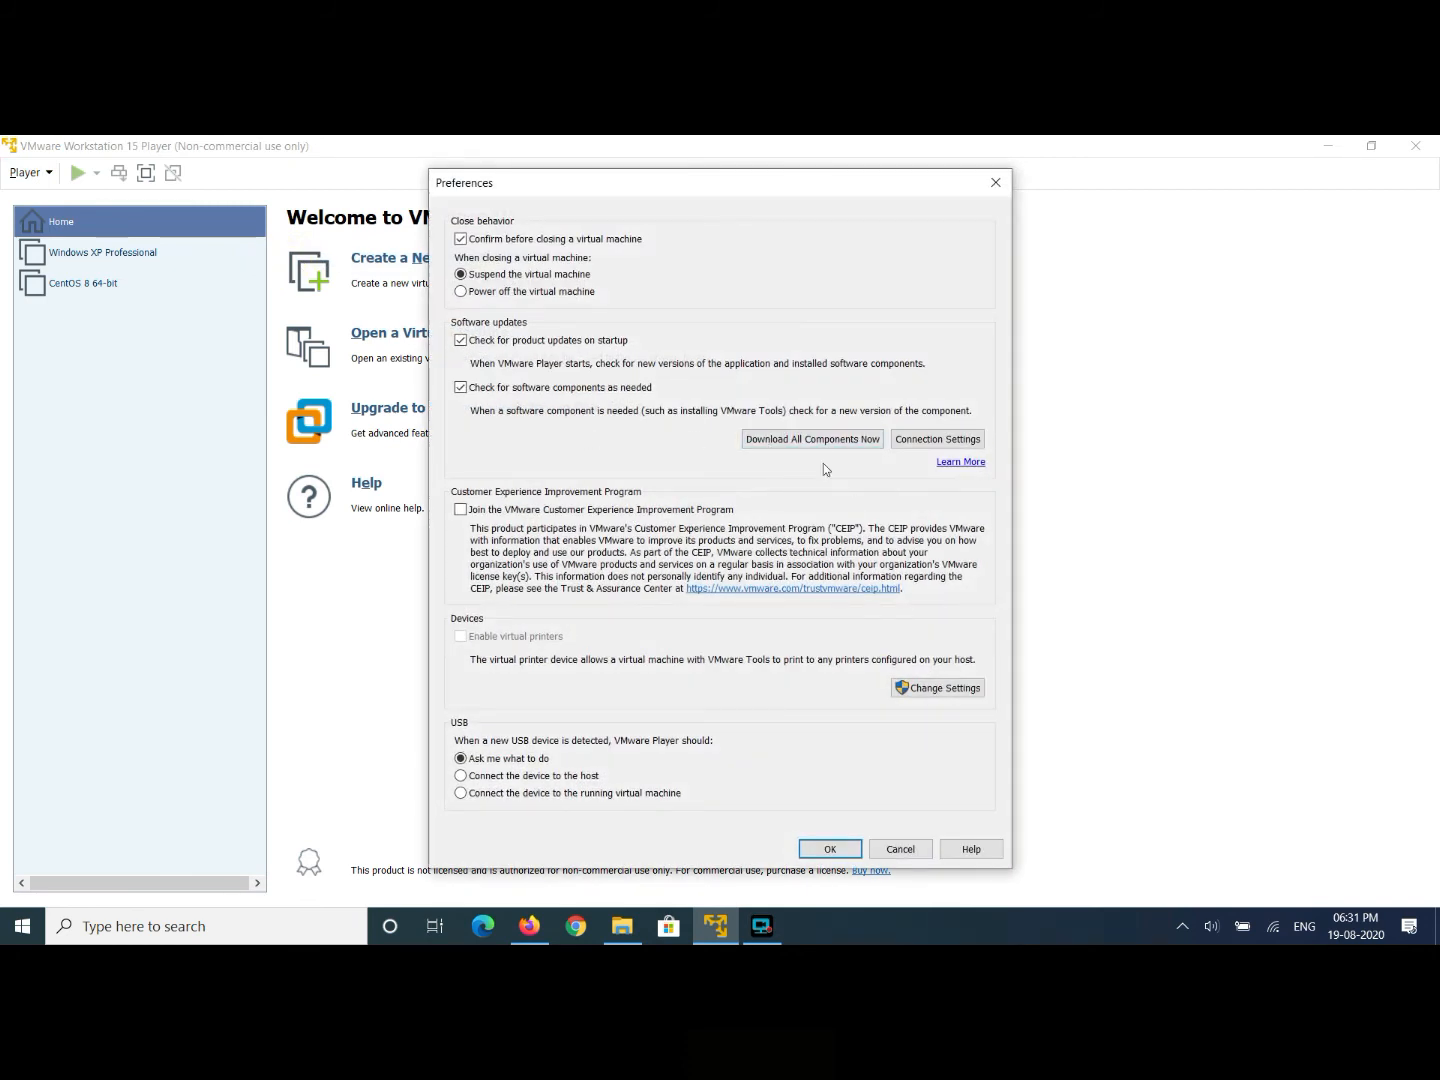
click(813, 440)
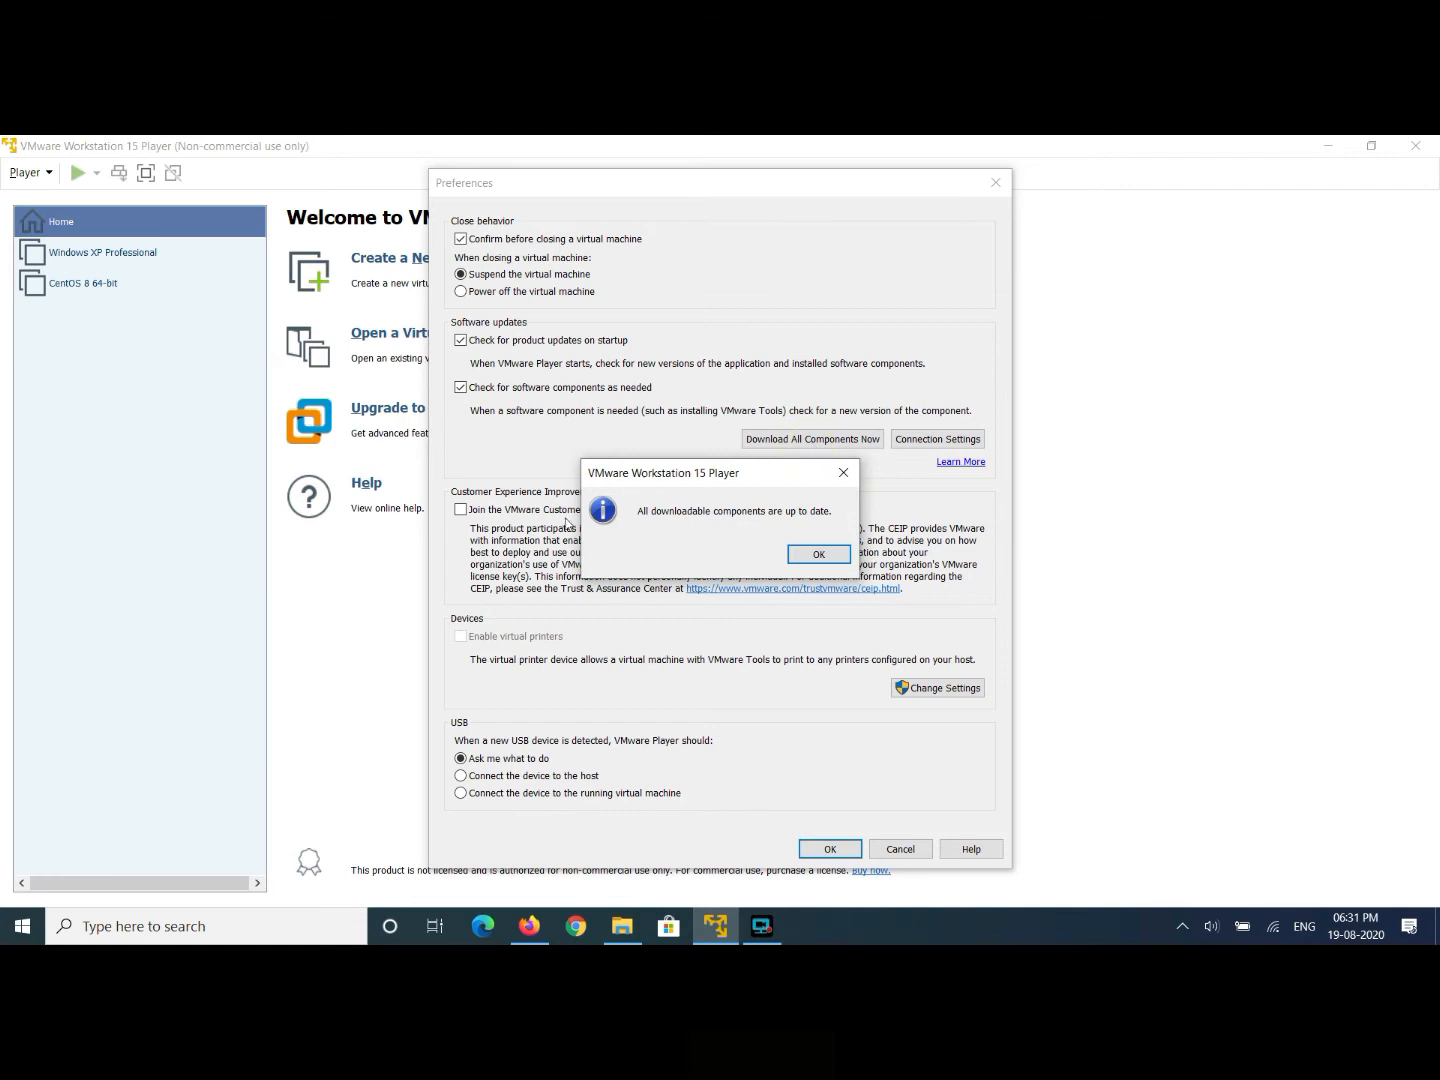
click(843, 473)
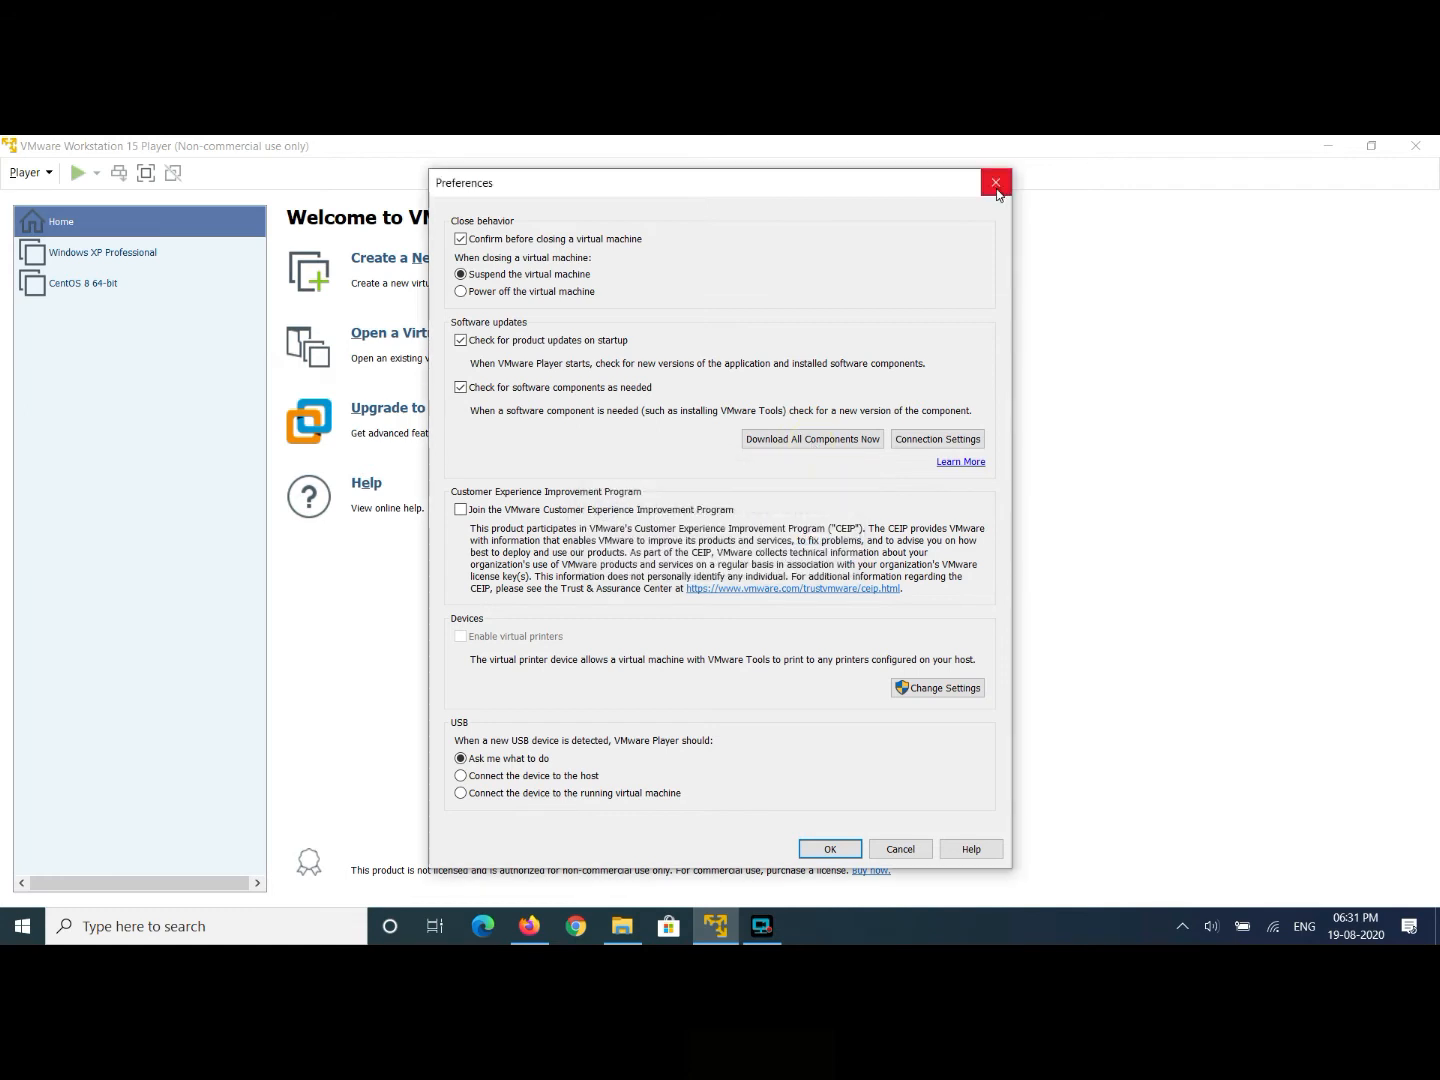
click(996, 183)
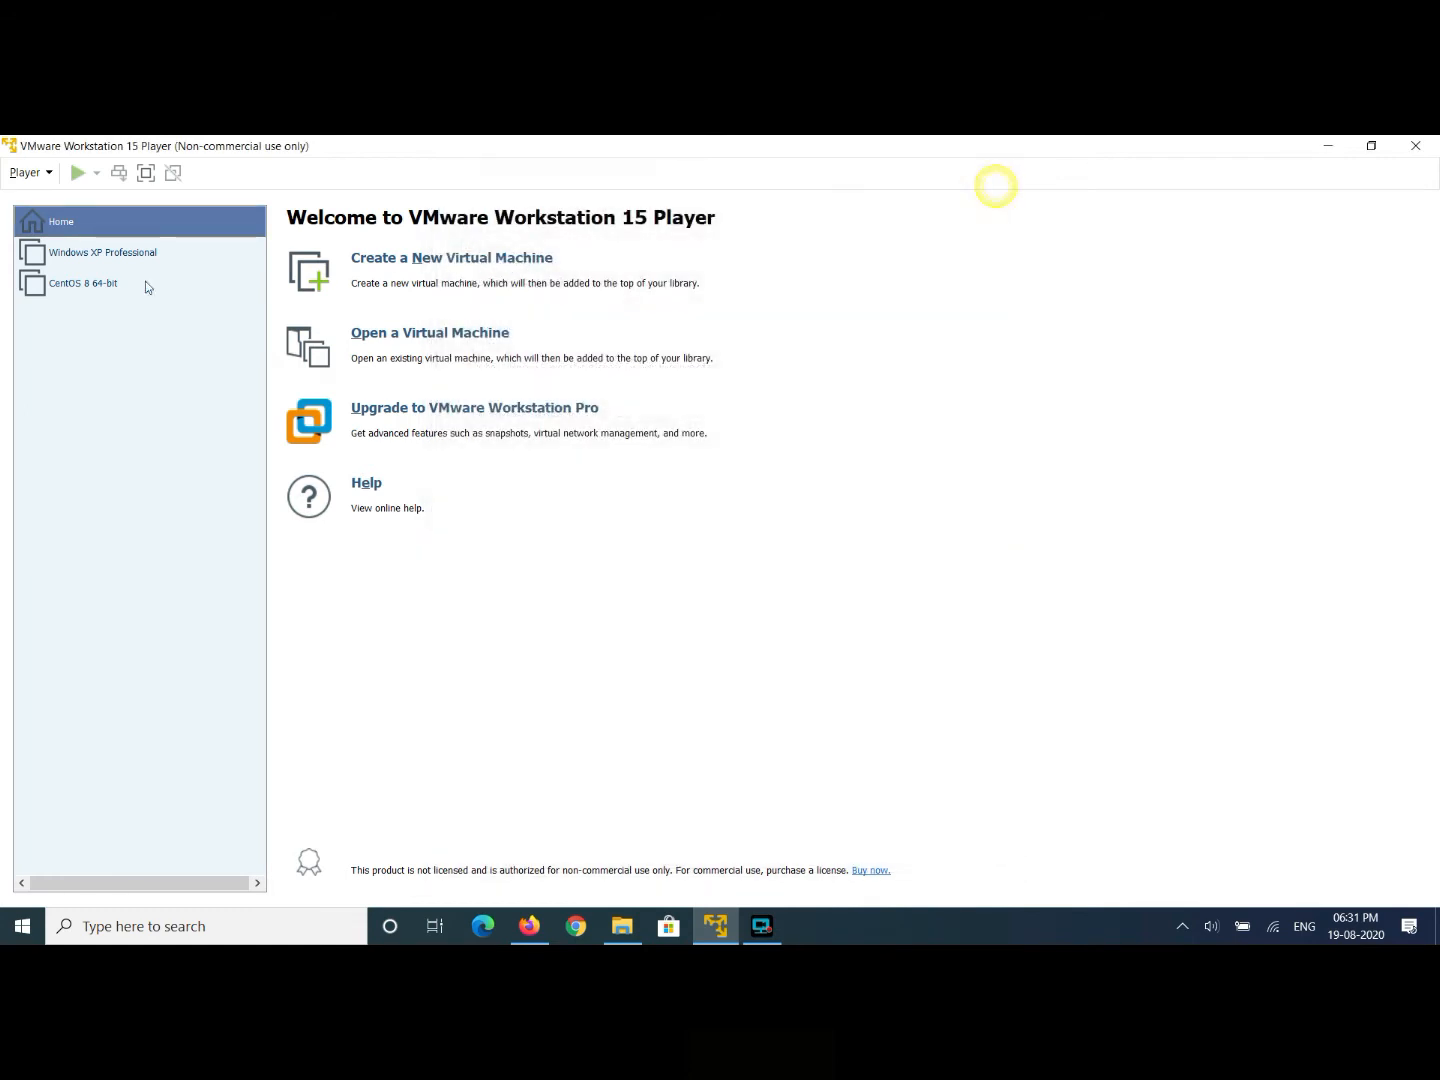
- Reopen Preferences to check it, close it without changes, and dismiss the Player menu
click(50, 174)
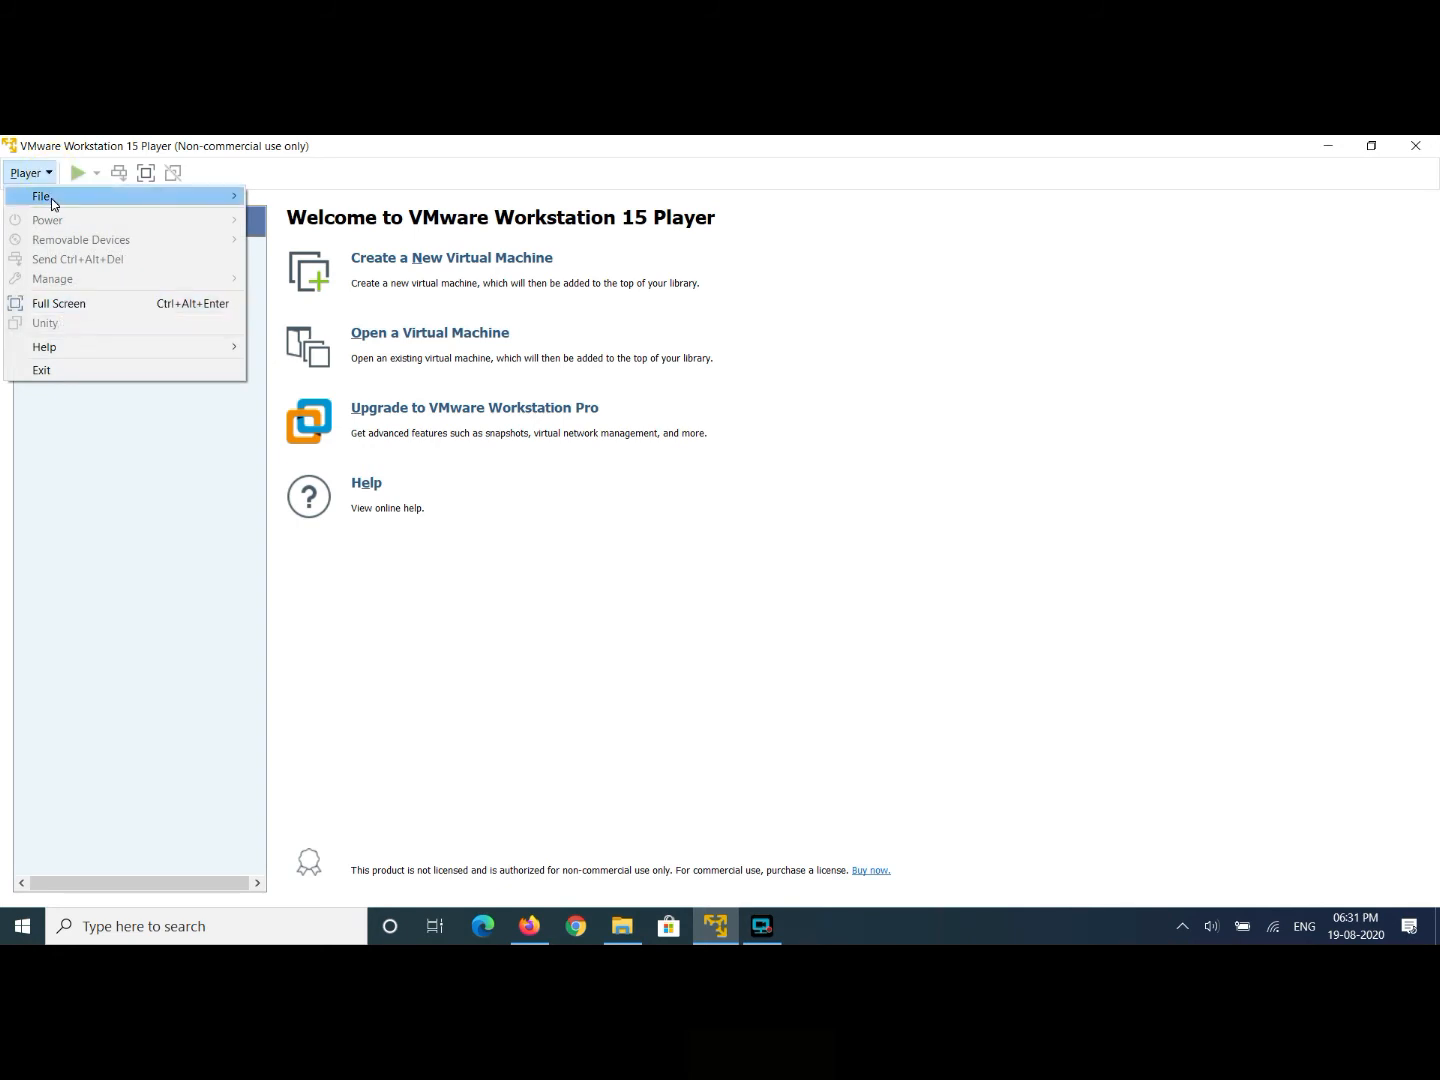
mouse_move(50, 196)
click(286, 264)
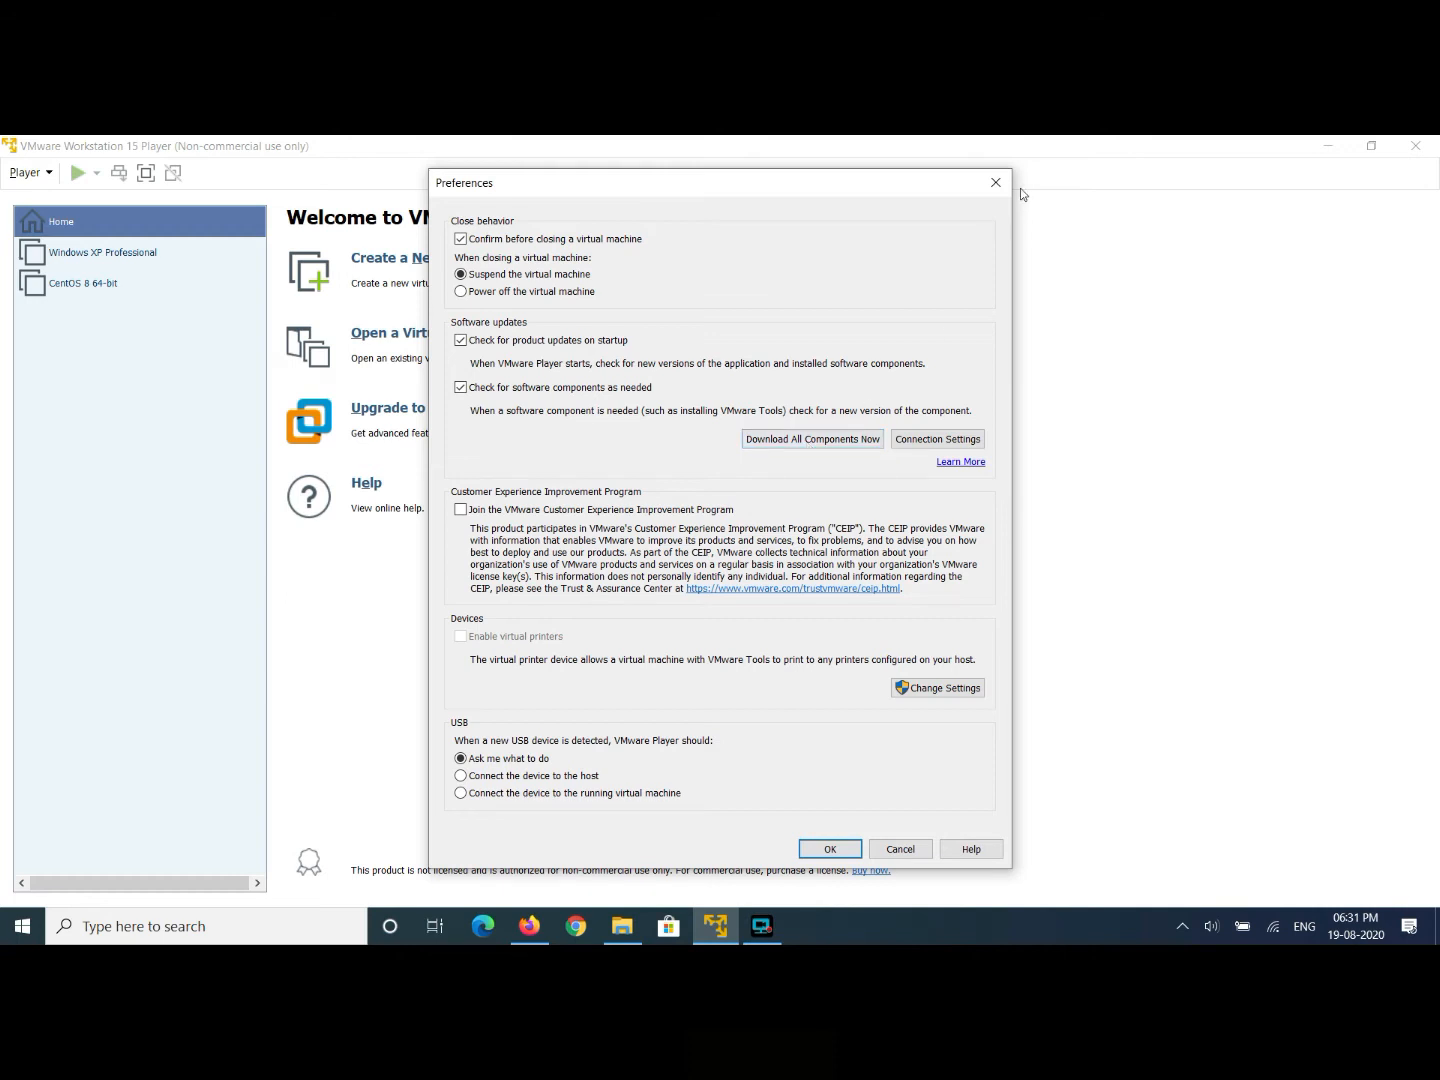
click(995, 182)
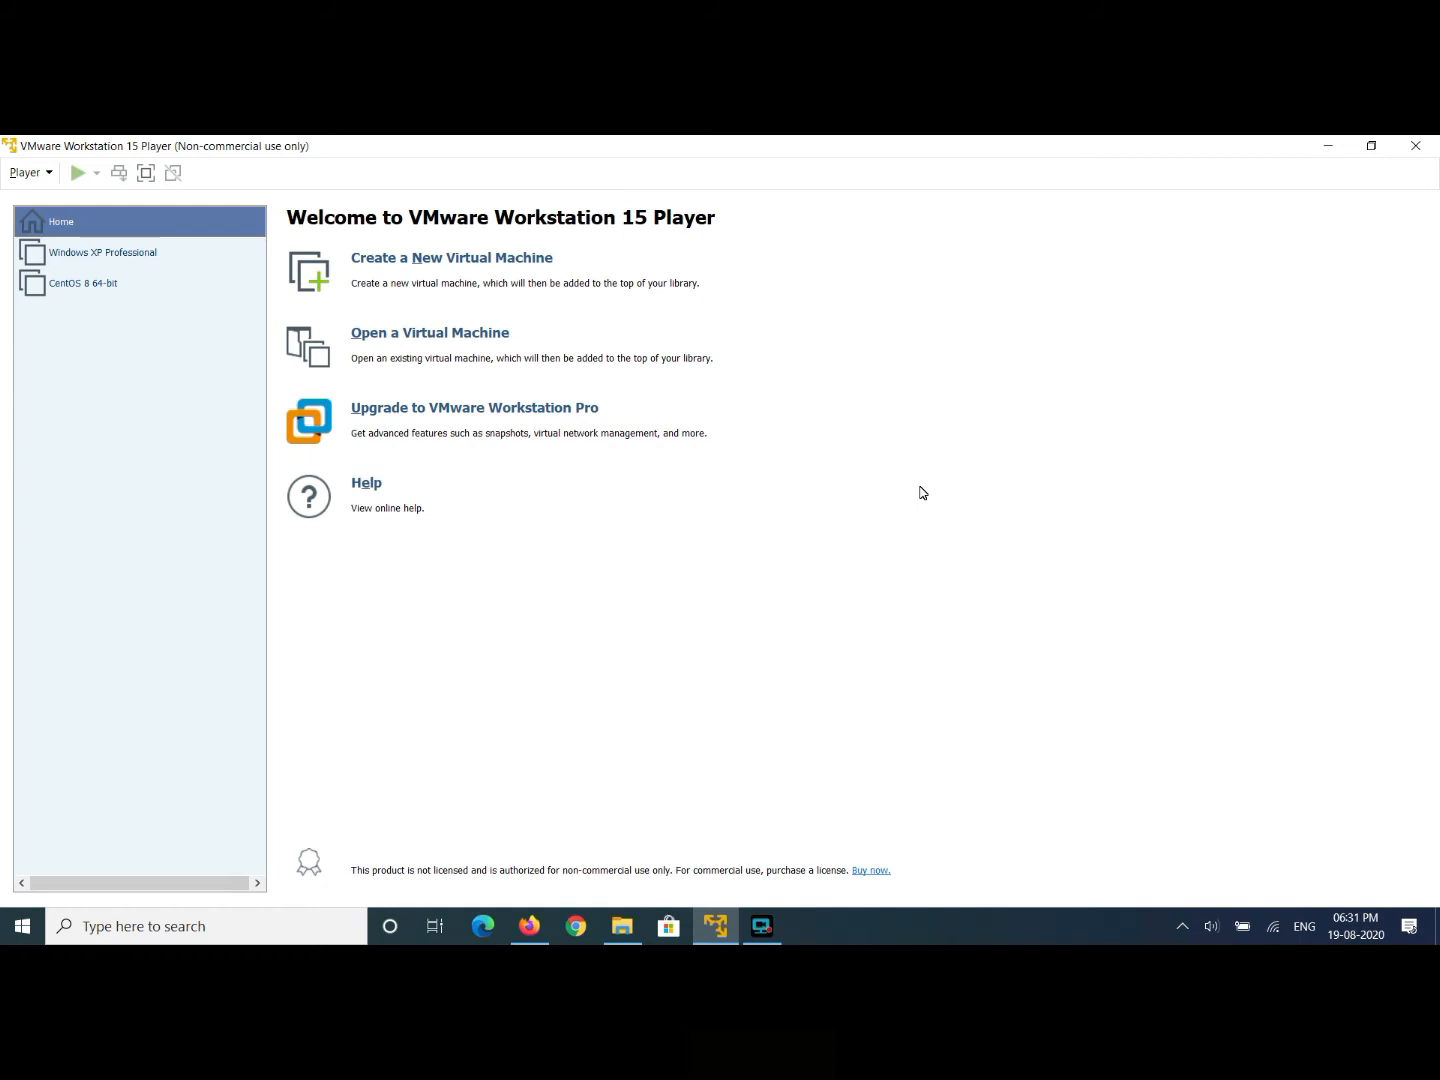
click(364, 266)
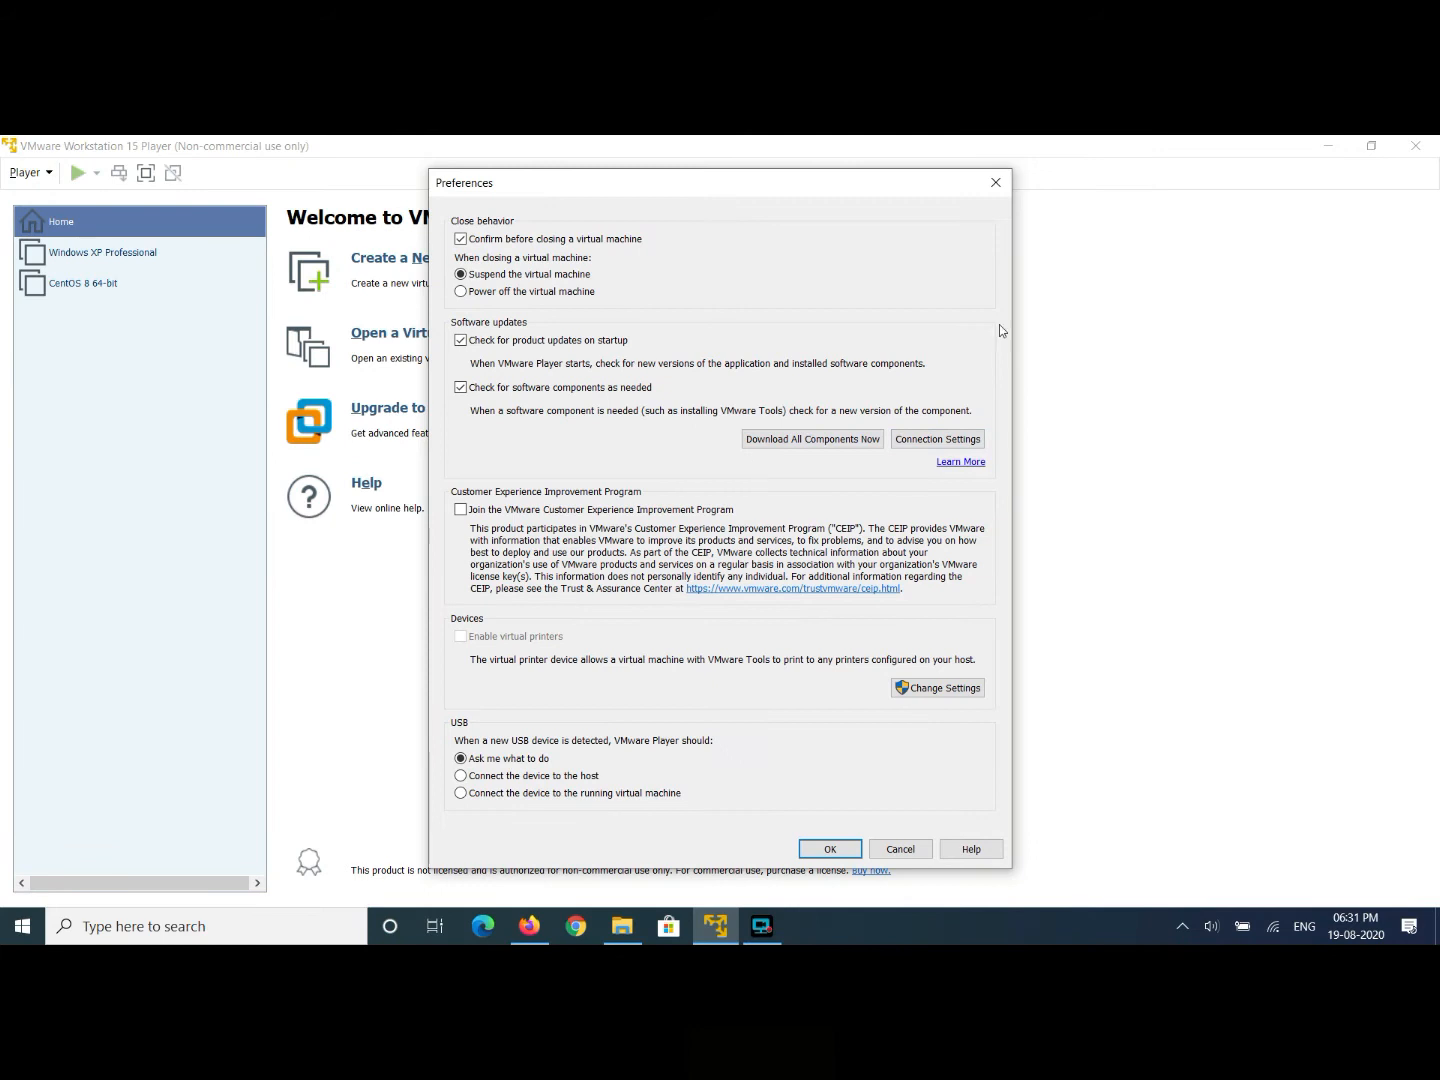
click(995, 190)
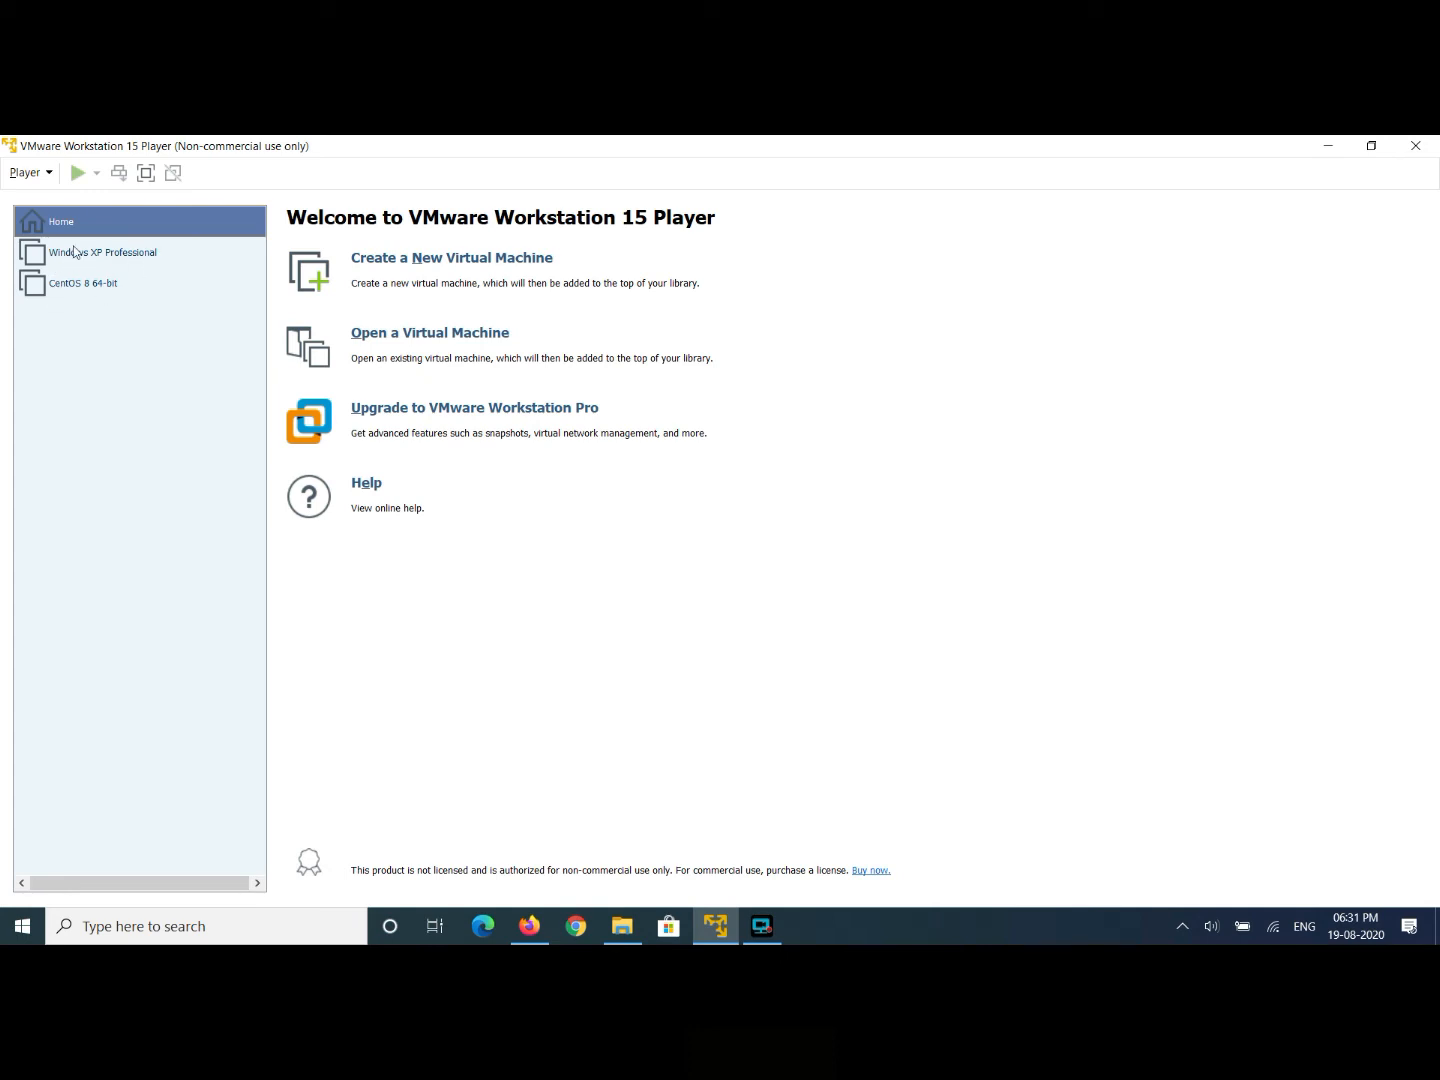
click(50, 176)
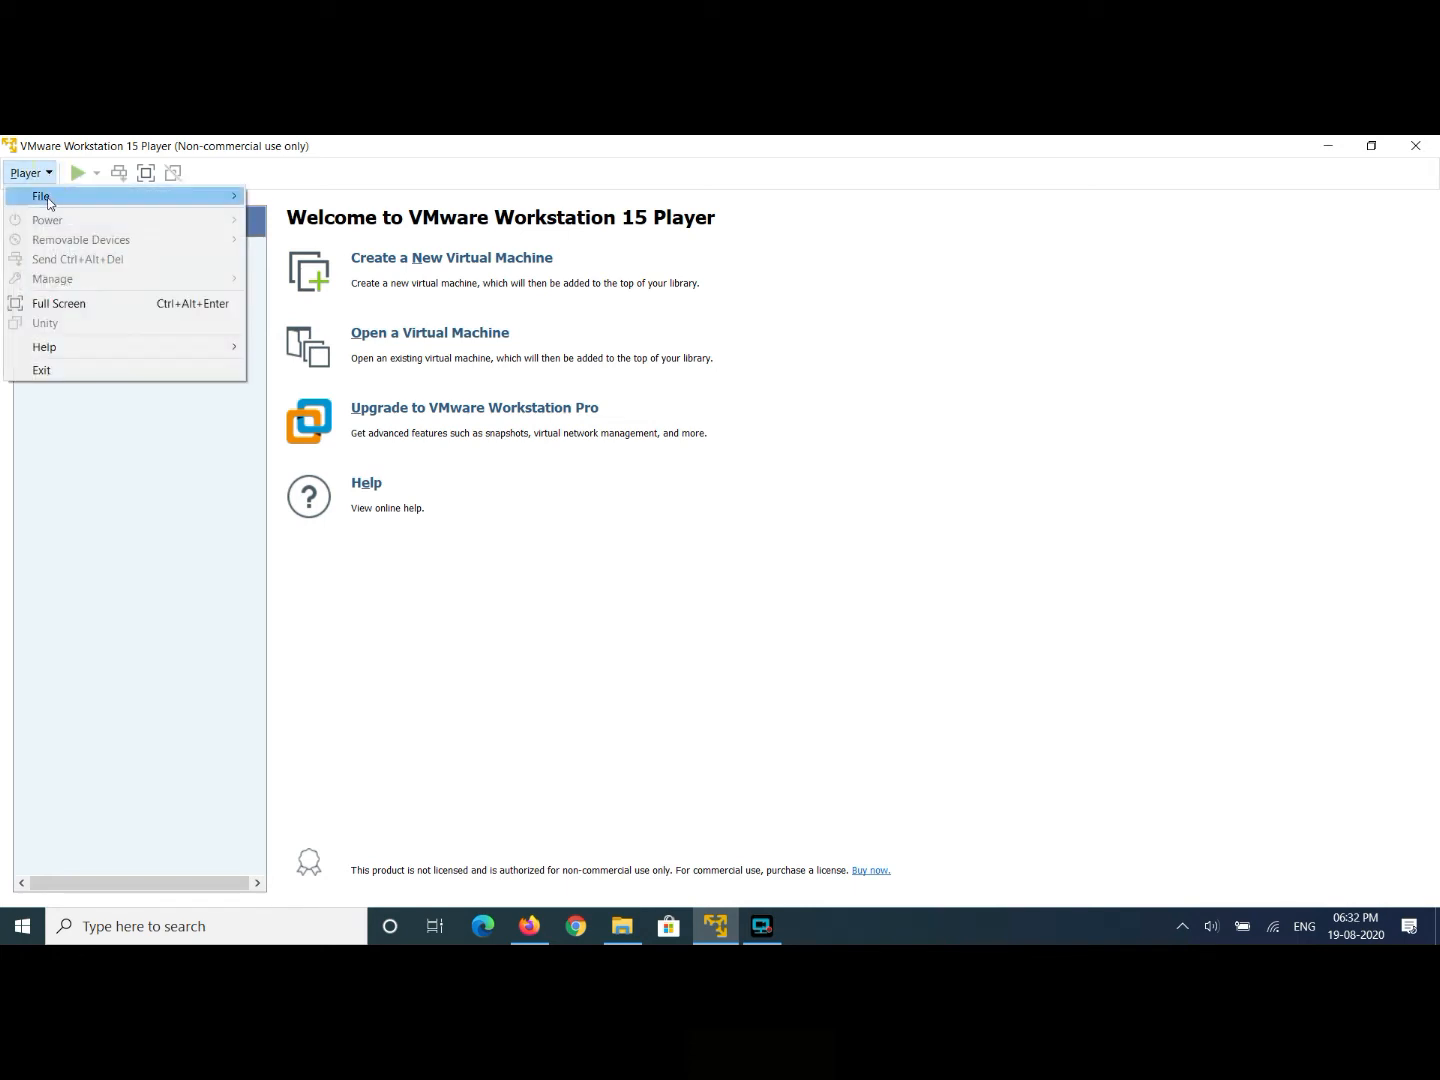
mouse_move(45, 197)
click(703, 499)
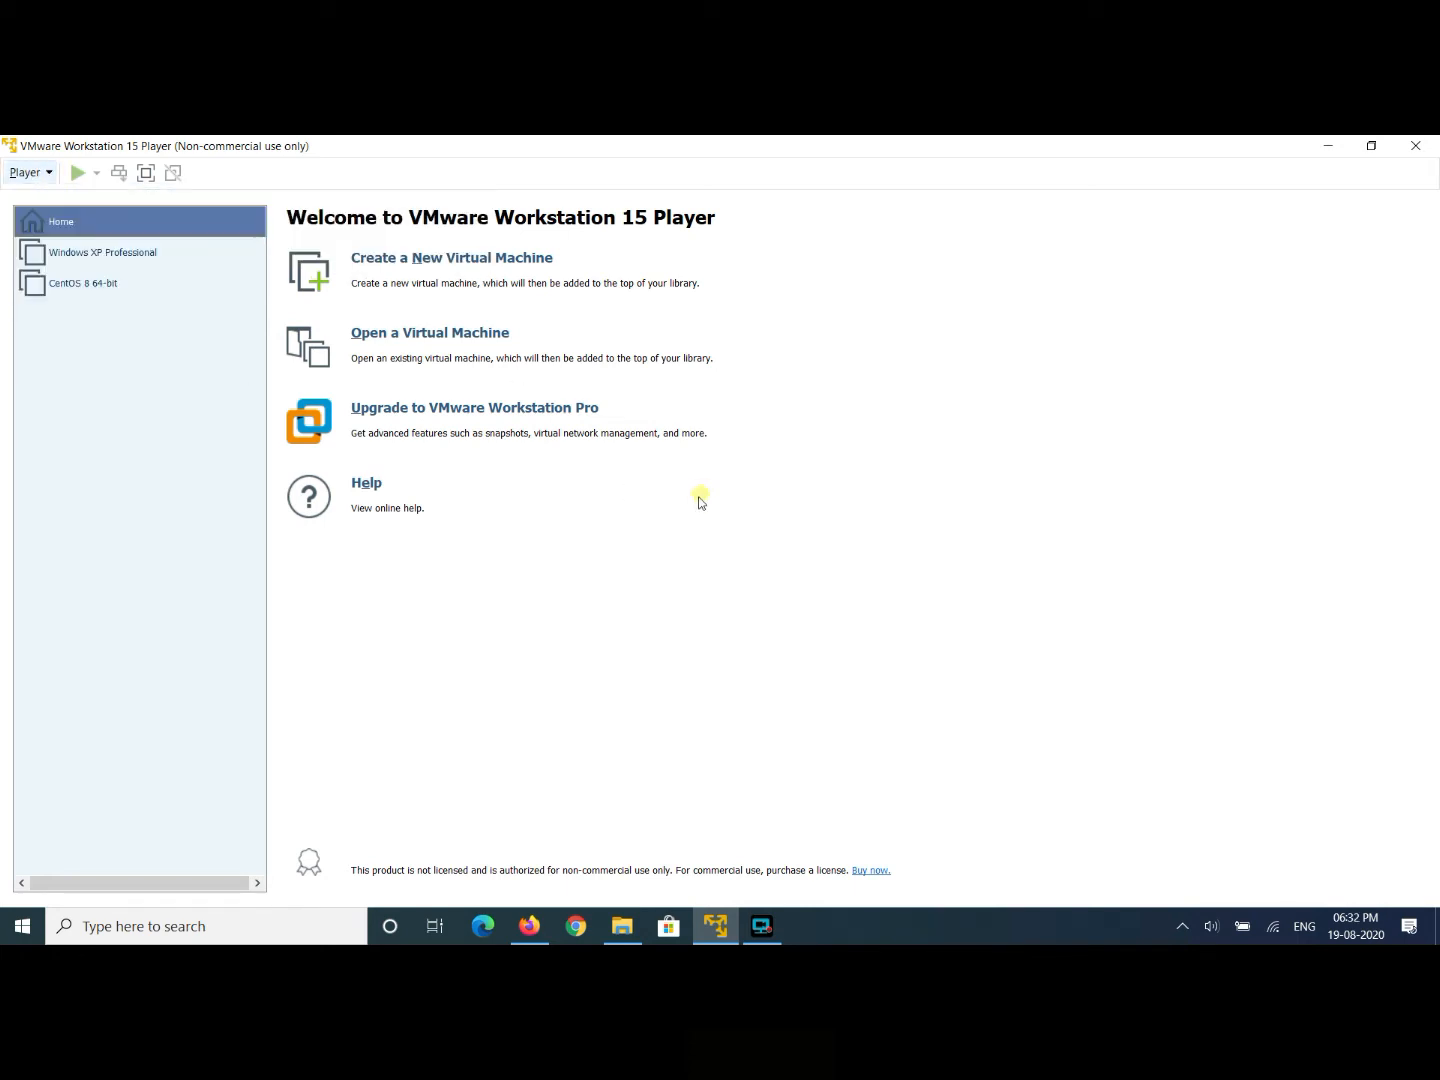
- Create a folder named 'Virtual Machine' on New Volume (F:), then return to VMware Player
click(622, 926)
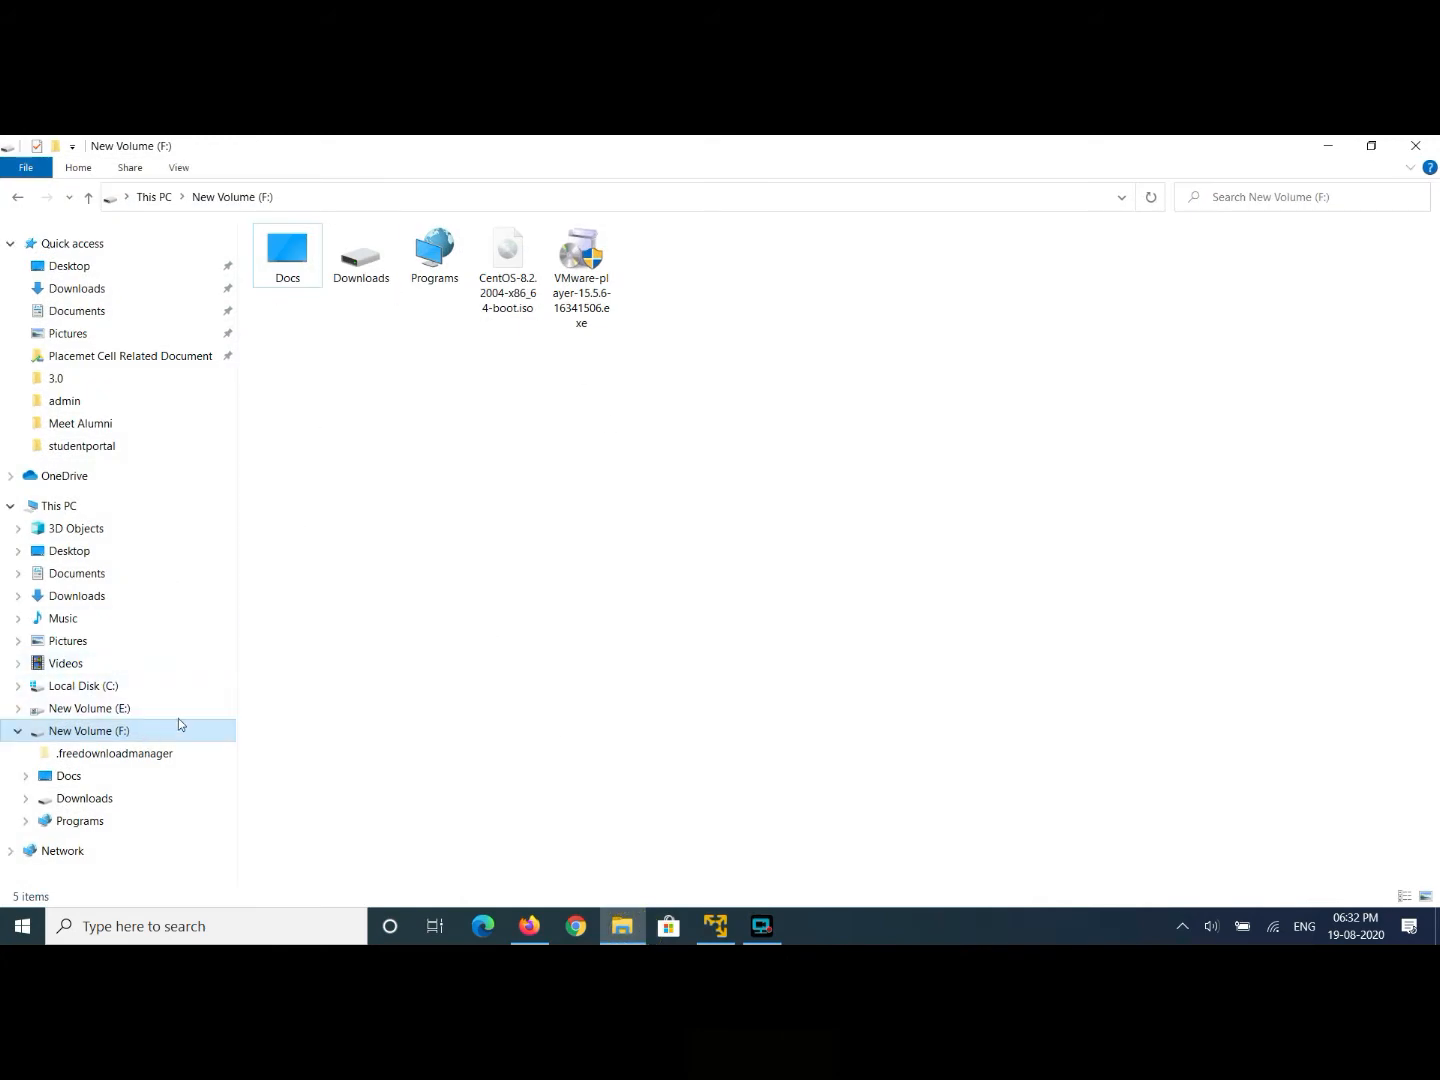
right_click(480, 497)
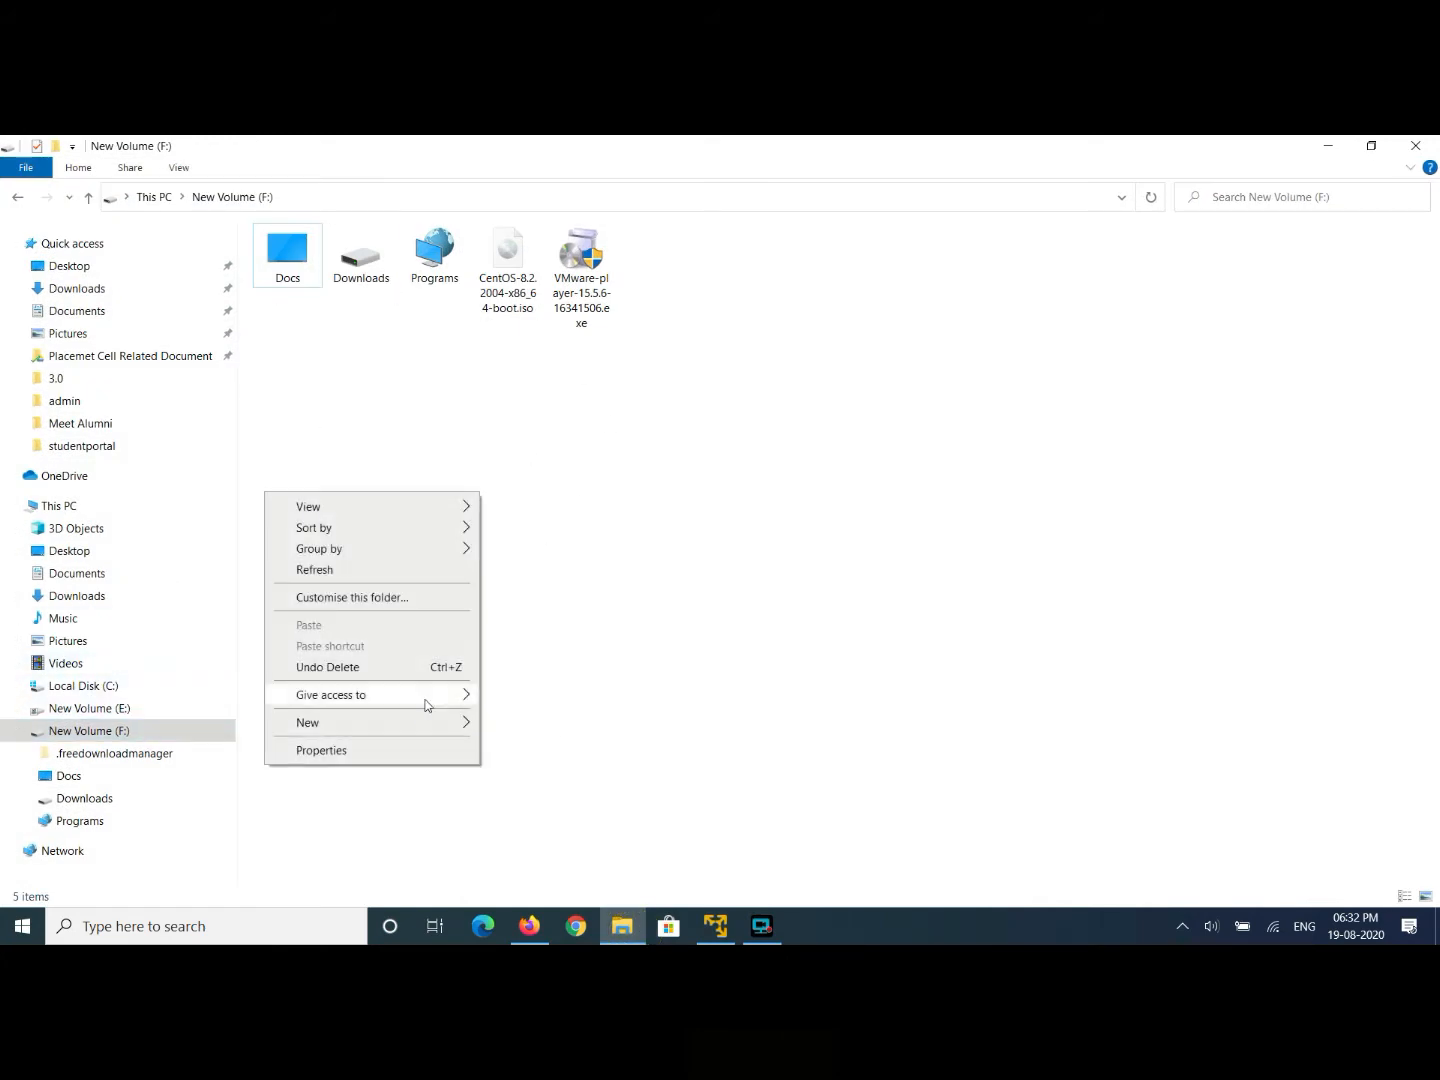
mouse_move(418, 718)
click(524, 725)
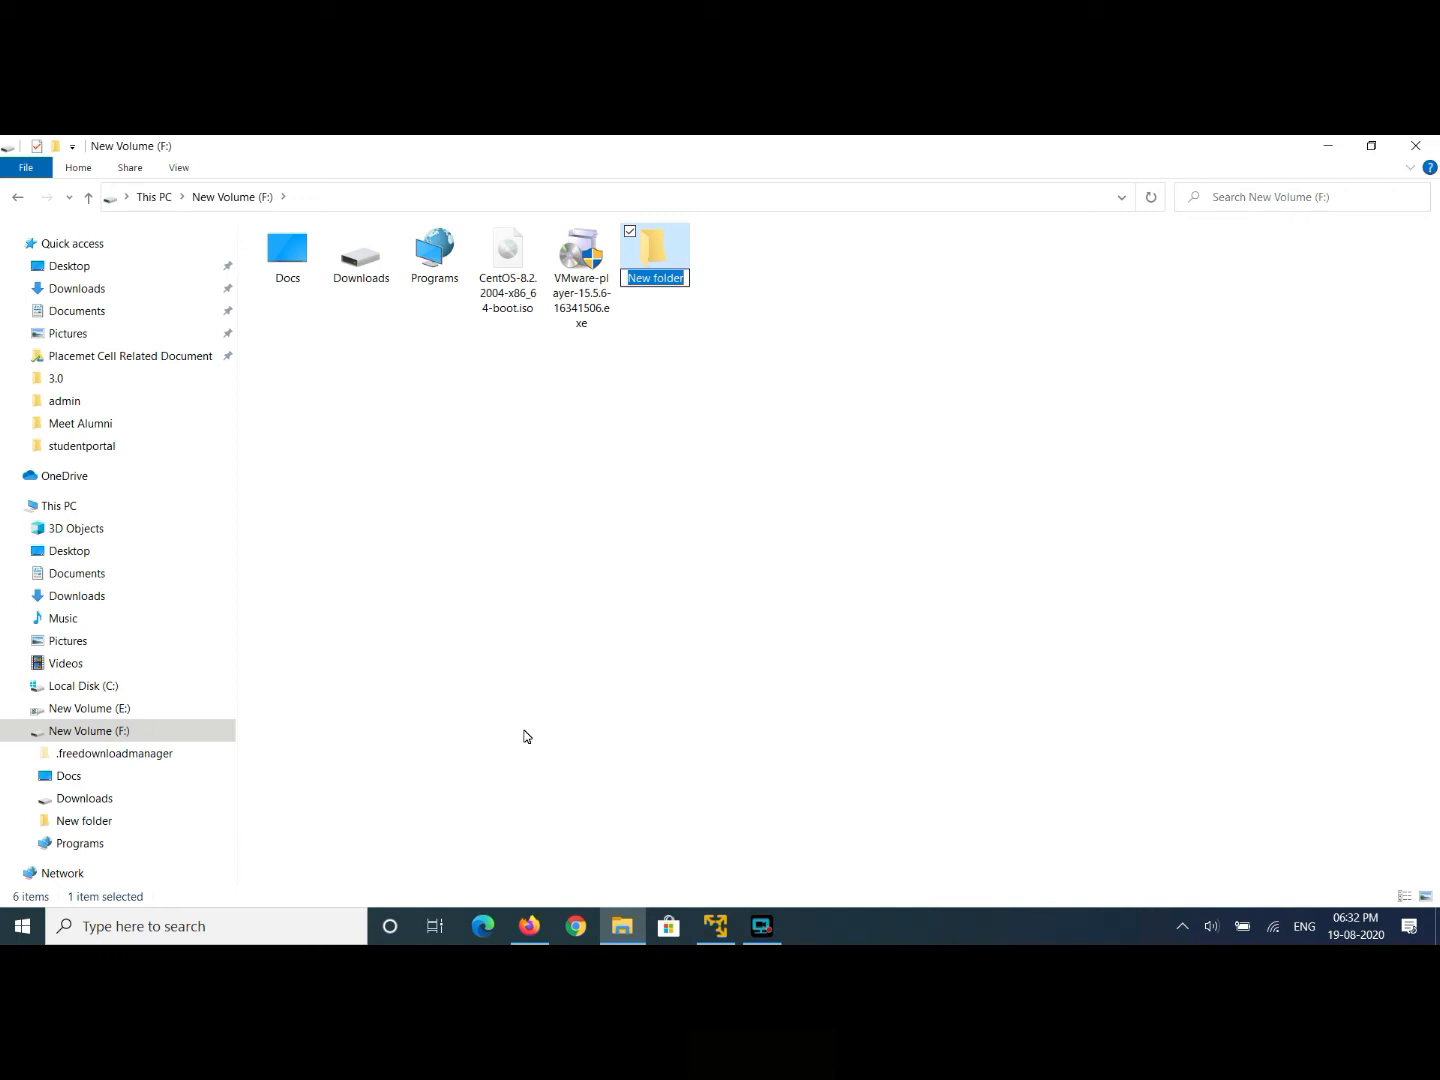
text(Virtual Machine)
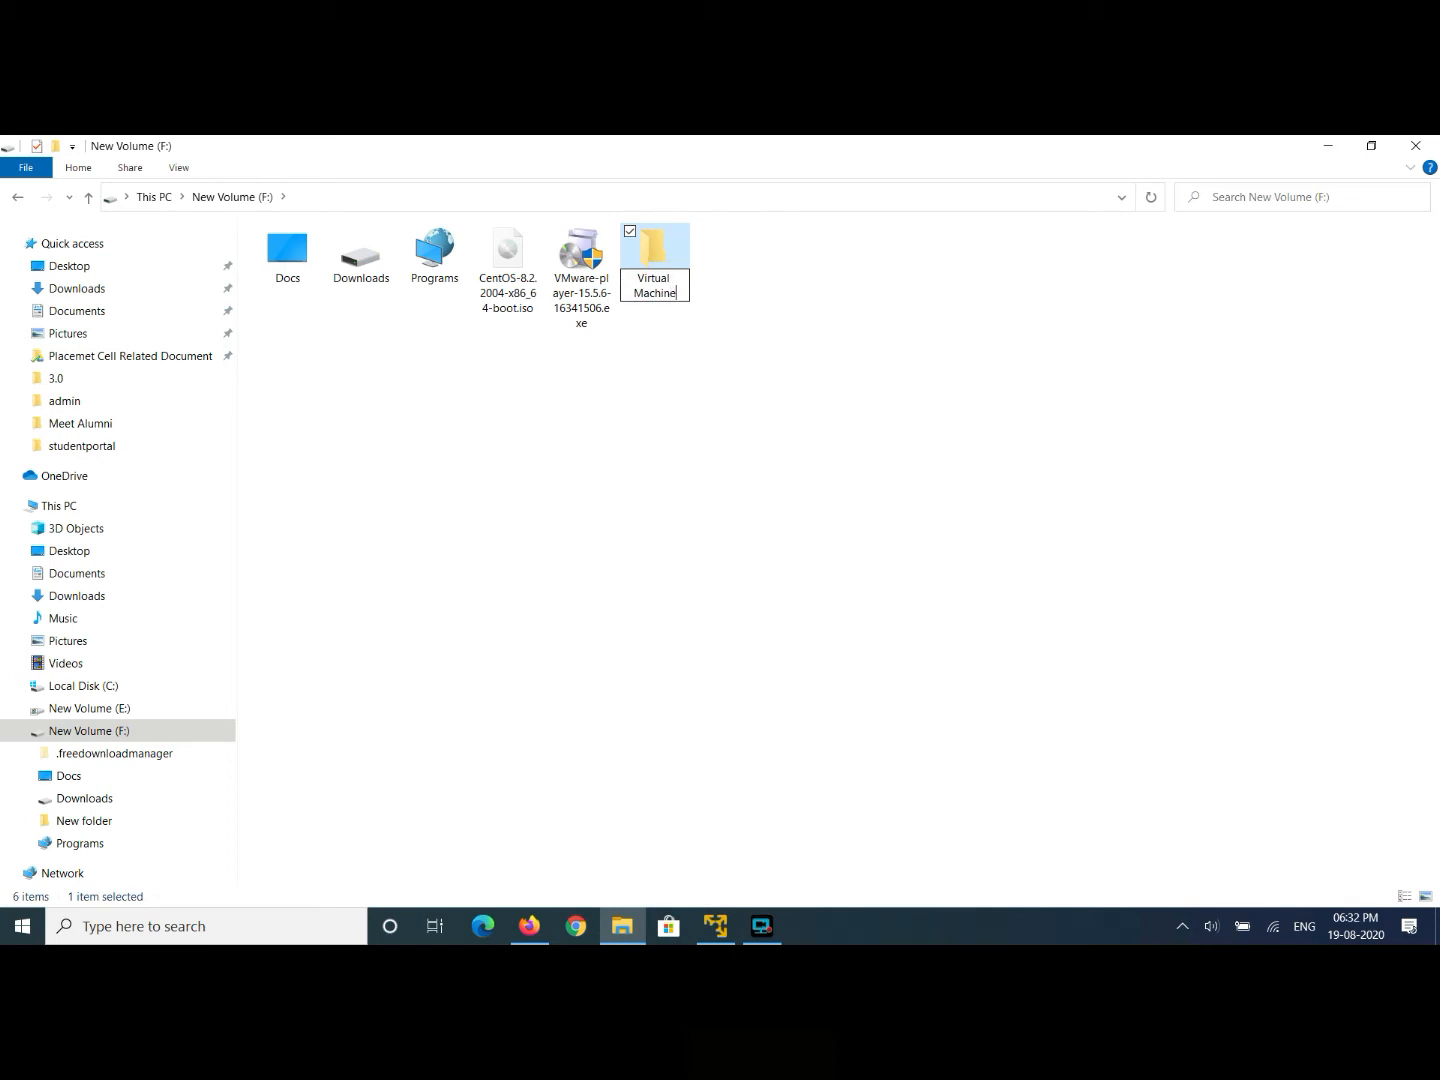
key(Return)
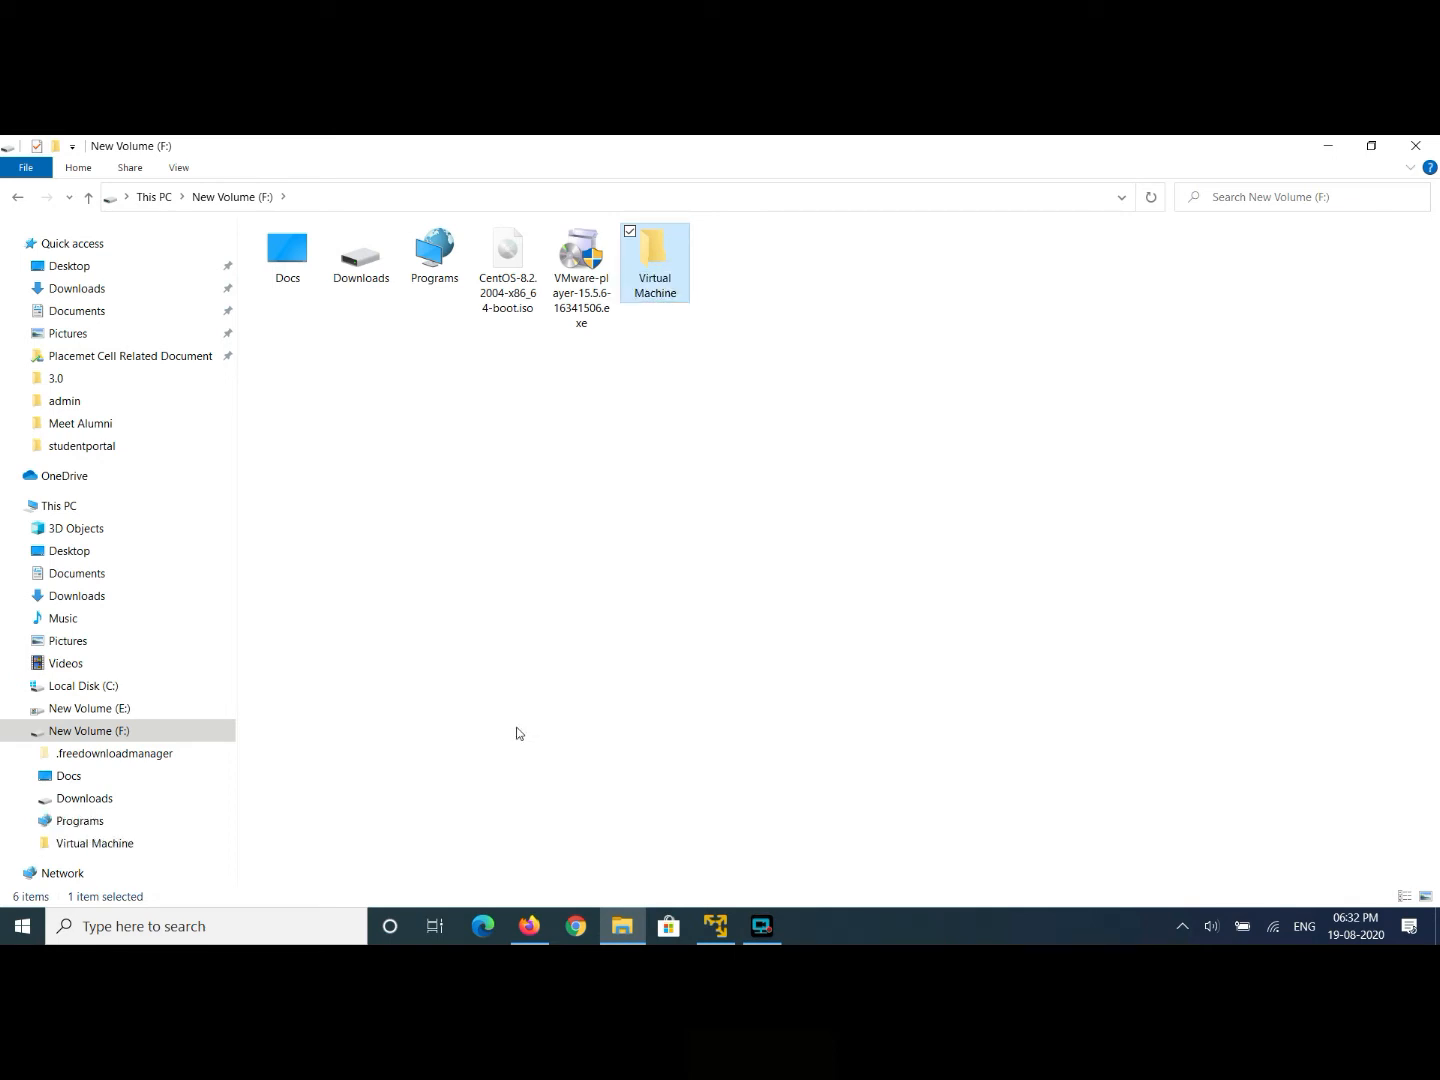
click(715, 925)
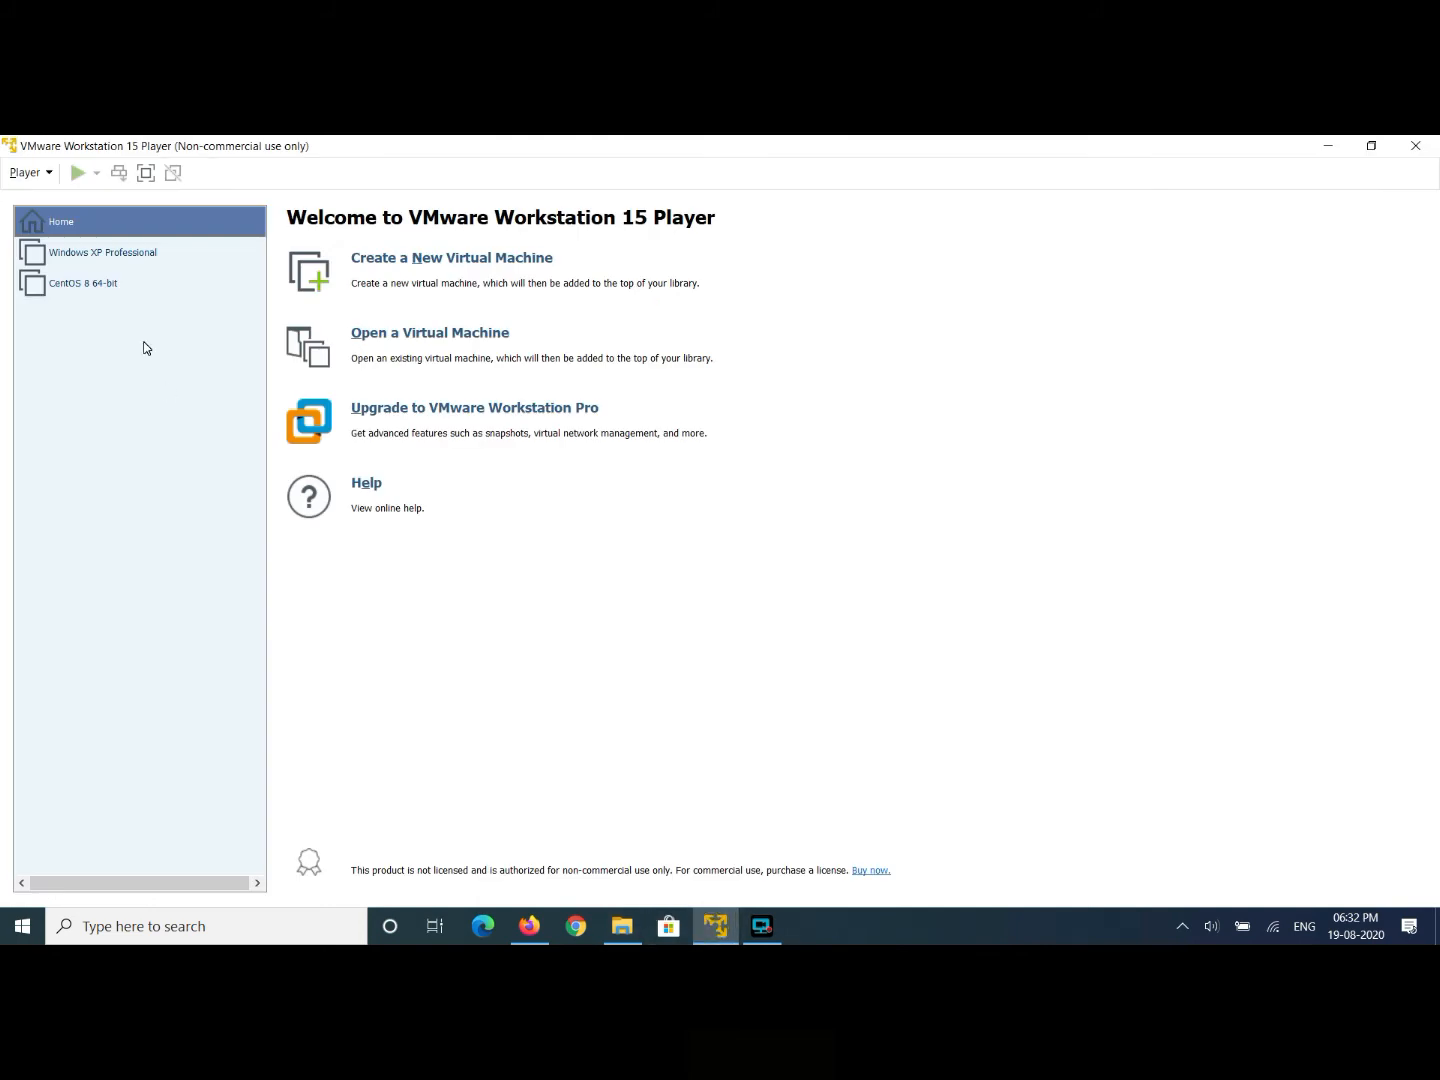
- Start a new virtual machine from the Player > File menu
click(48, 178)
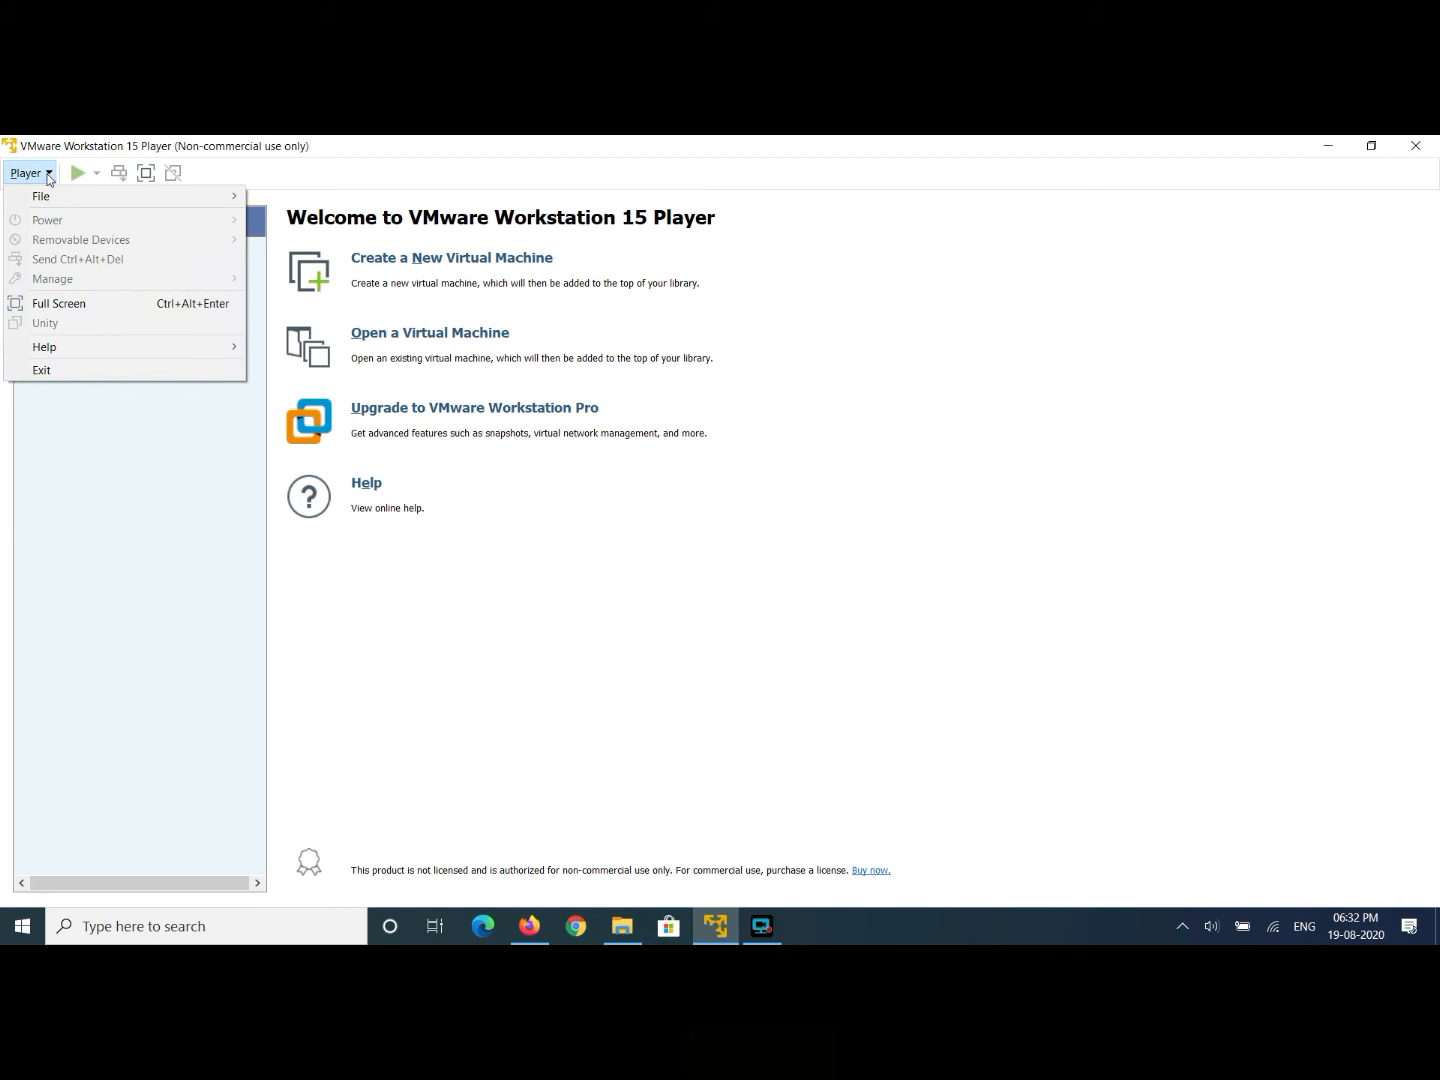
mouse_move(45, 196)
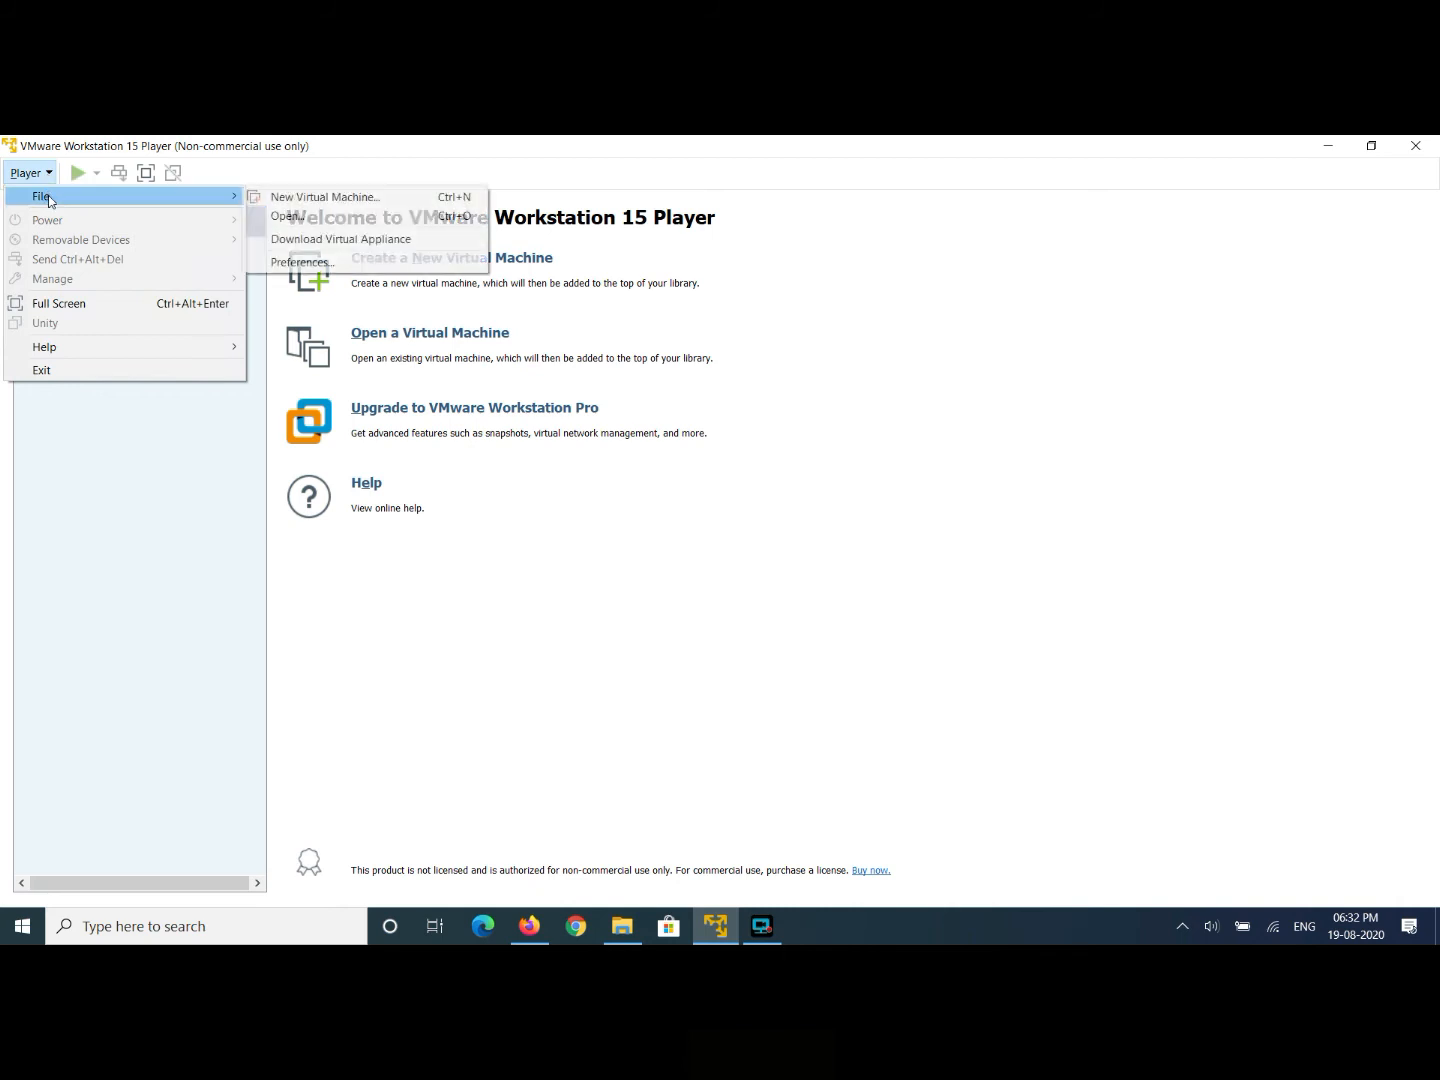
click(285, 198)
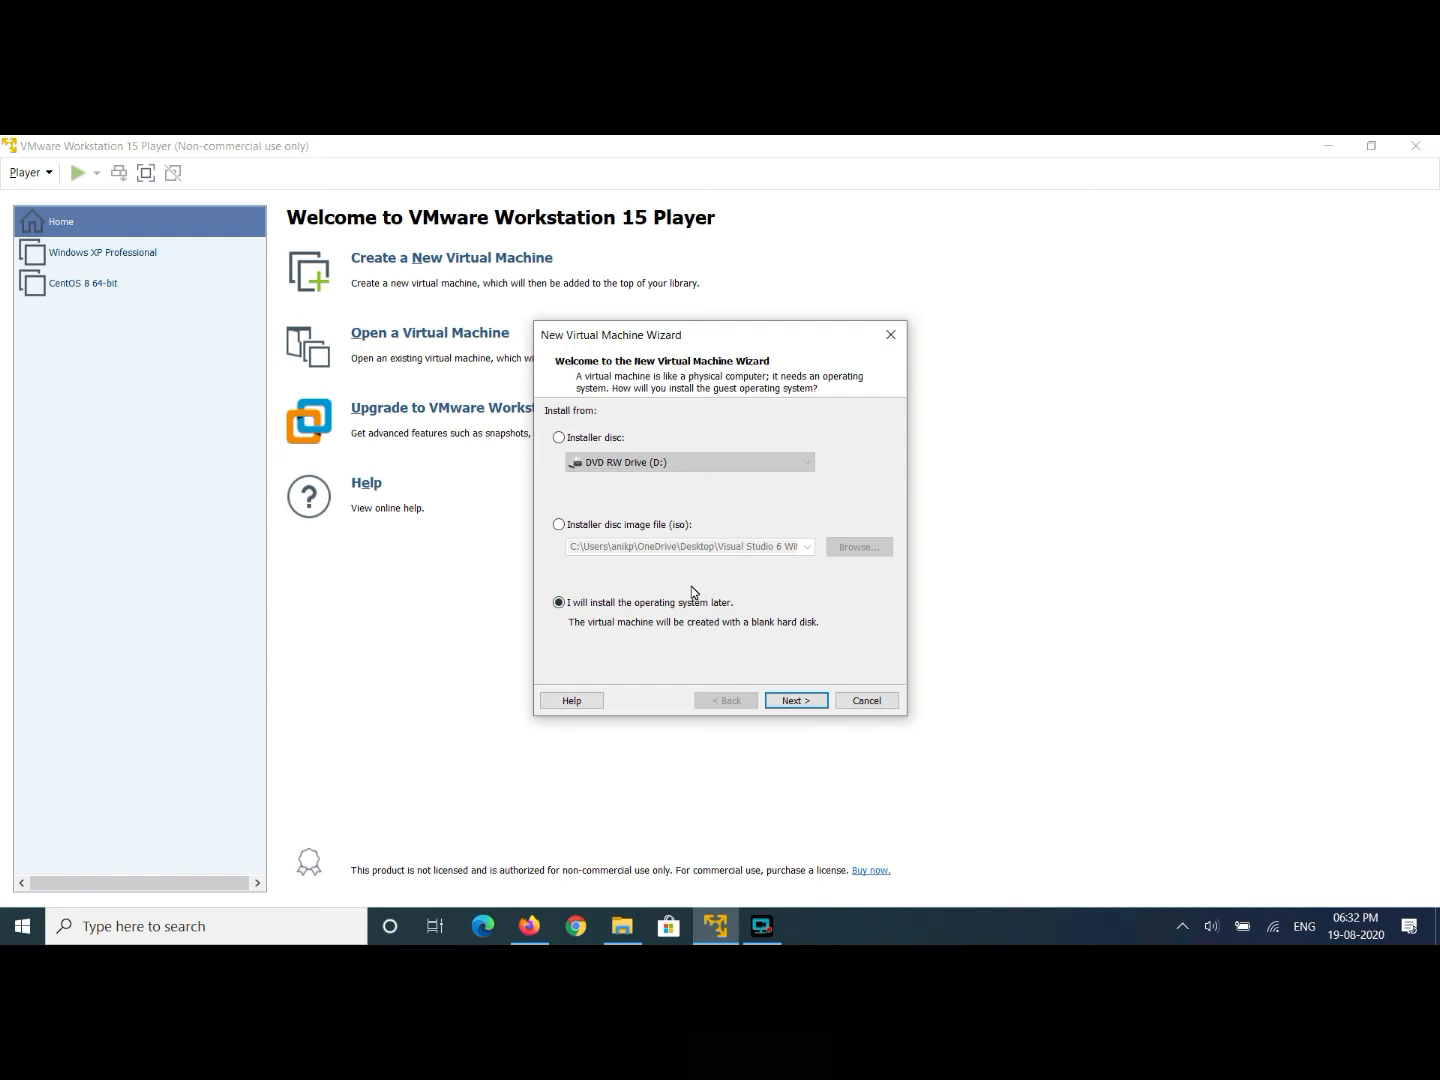
- Choose the installer disc image F:\CentOS-8.2.2004-x86_64-boot.iso for the new machine
click(558, 526)
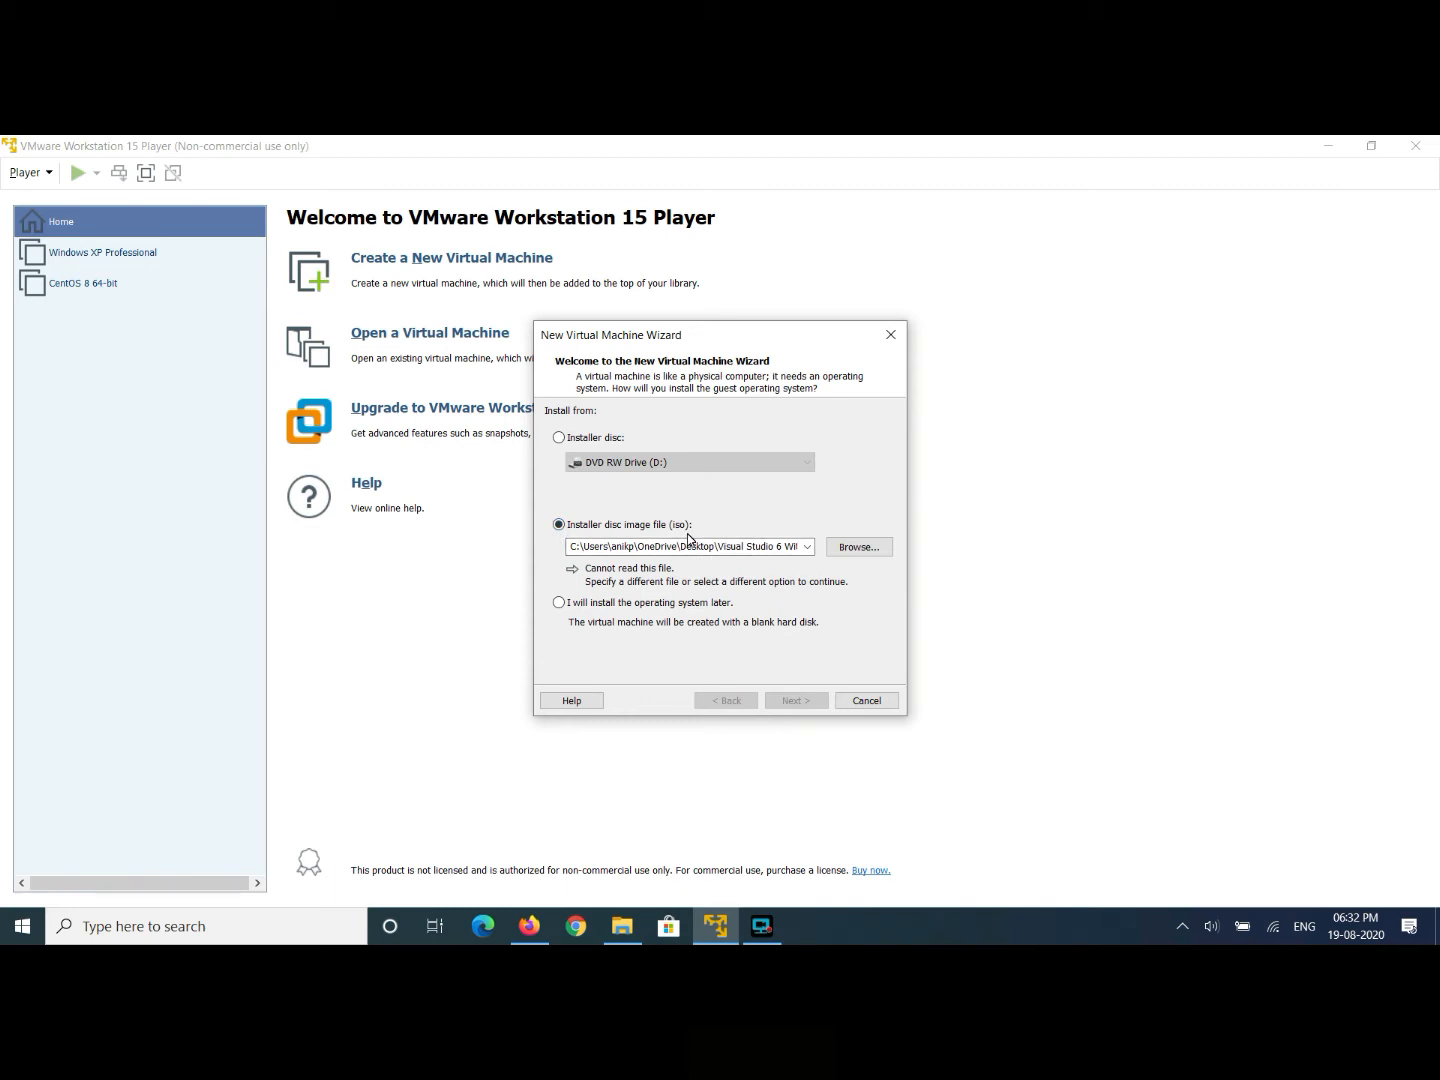
click(558, 439)
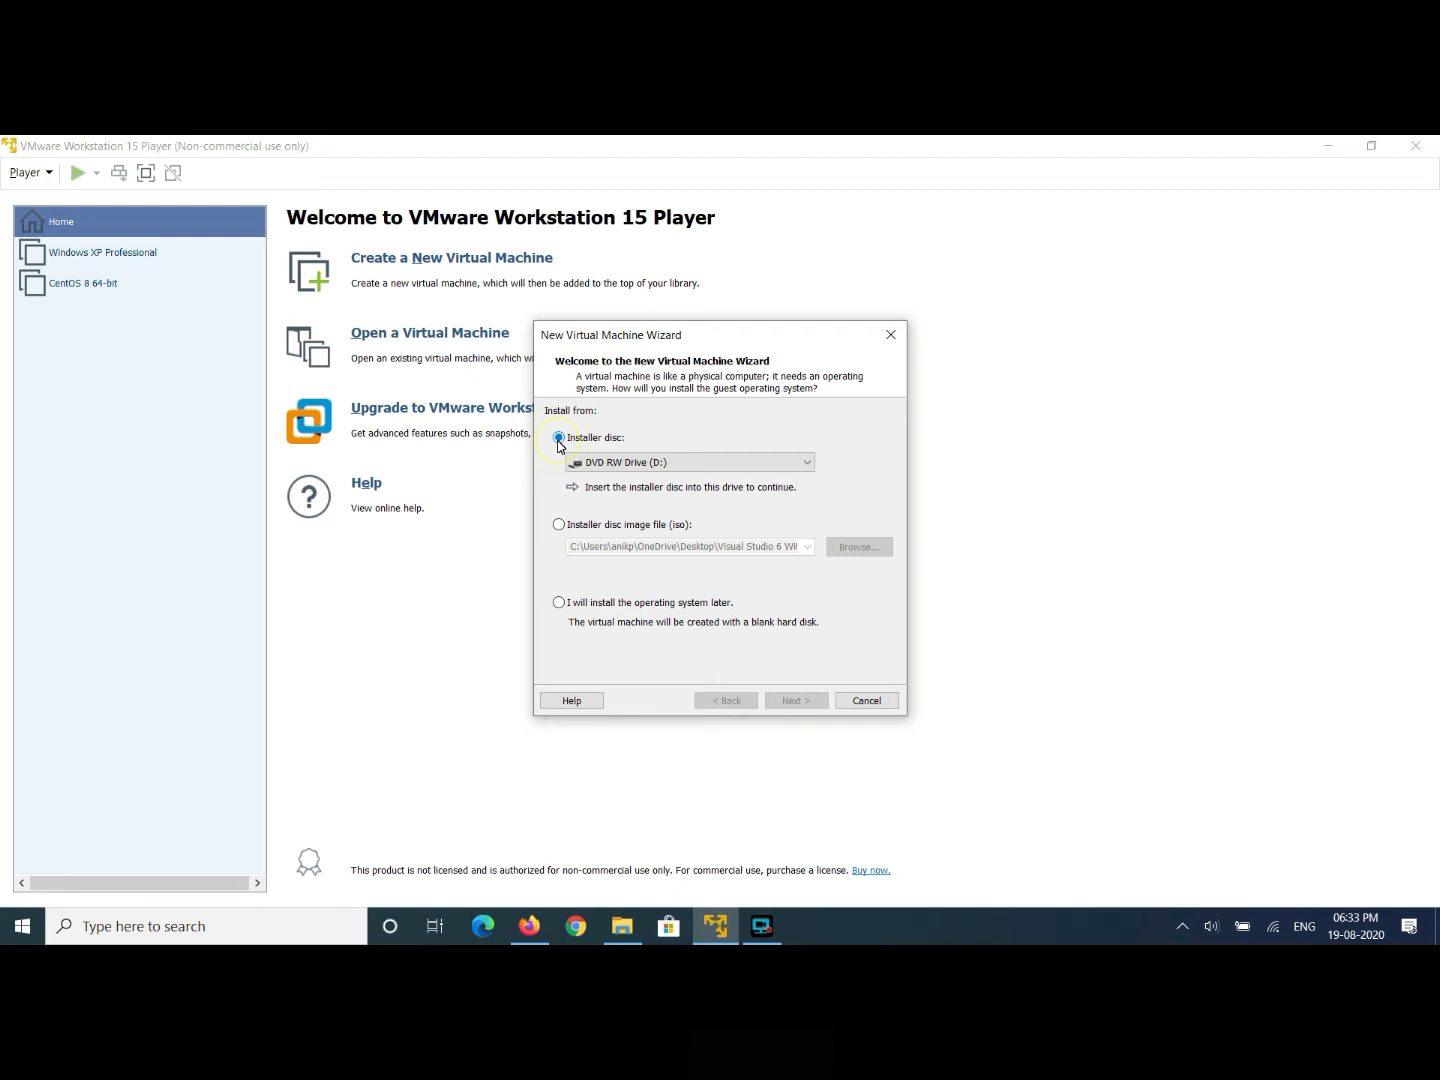
click(559, 524)
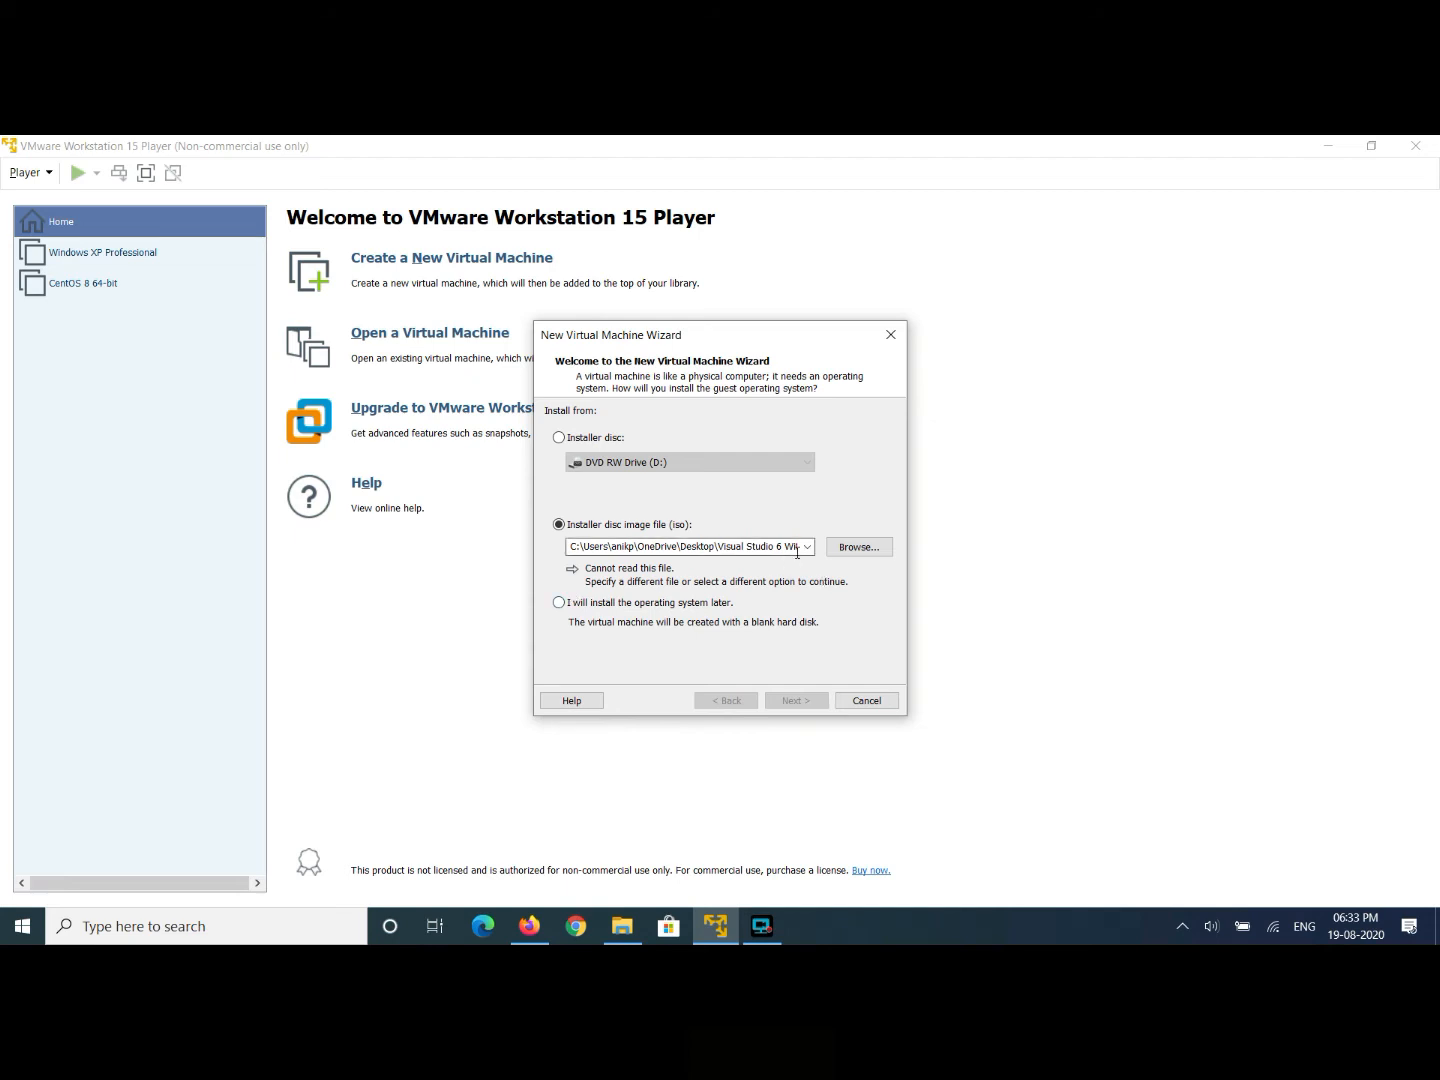
click(851, 549)
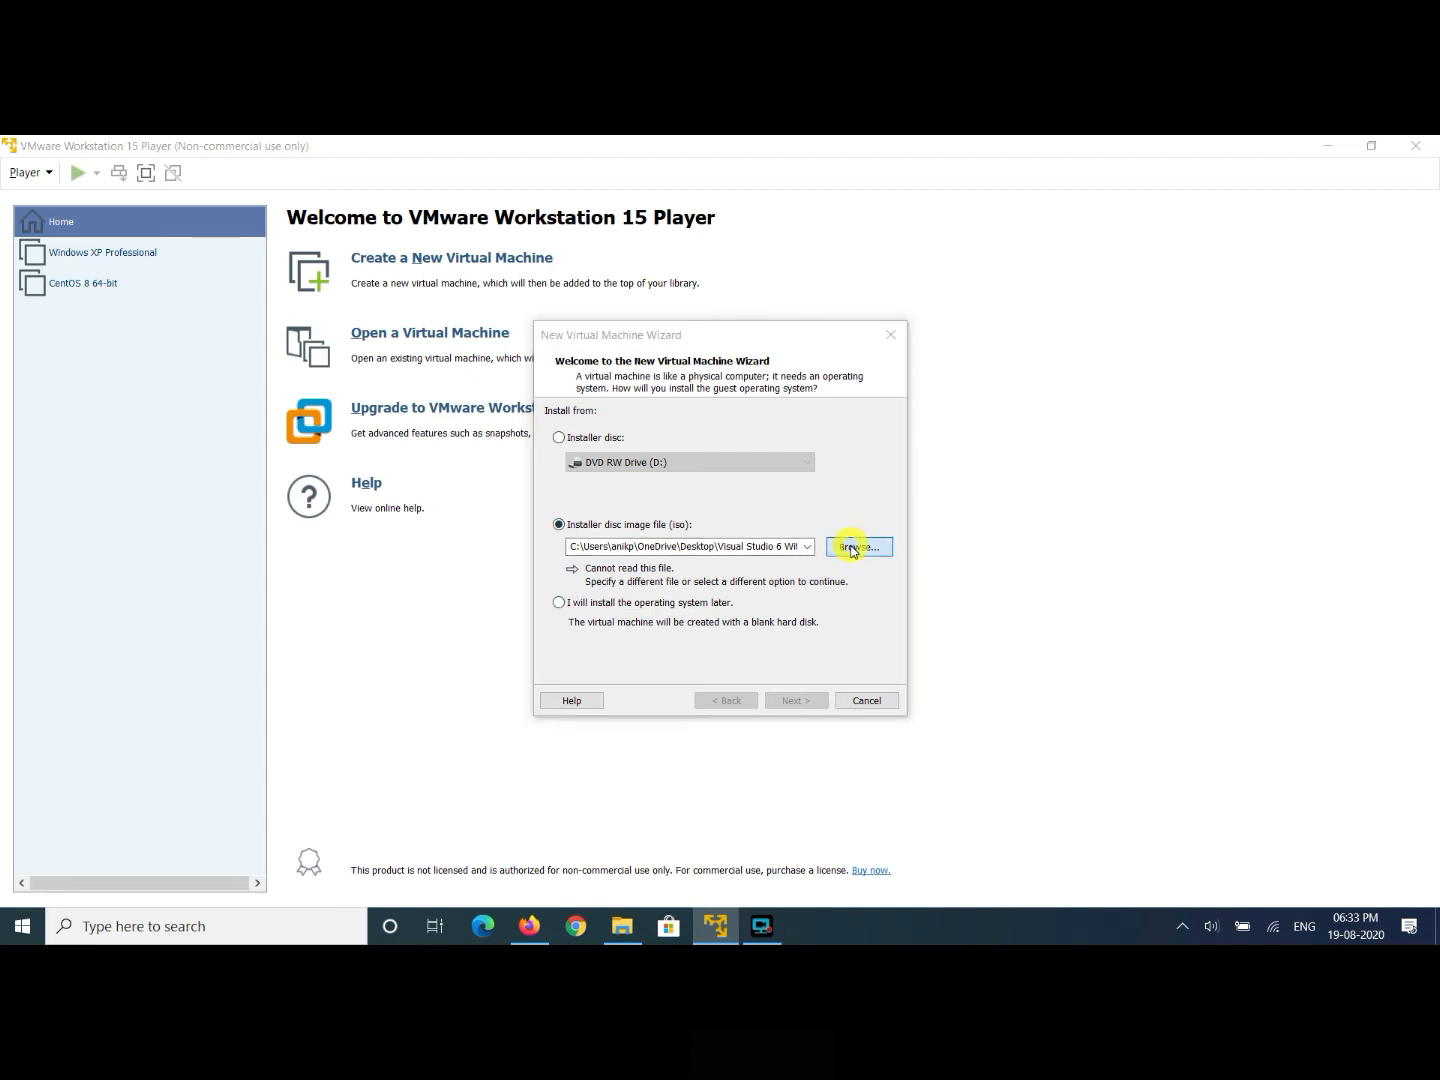
scroll(675, 612, down, 1)
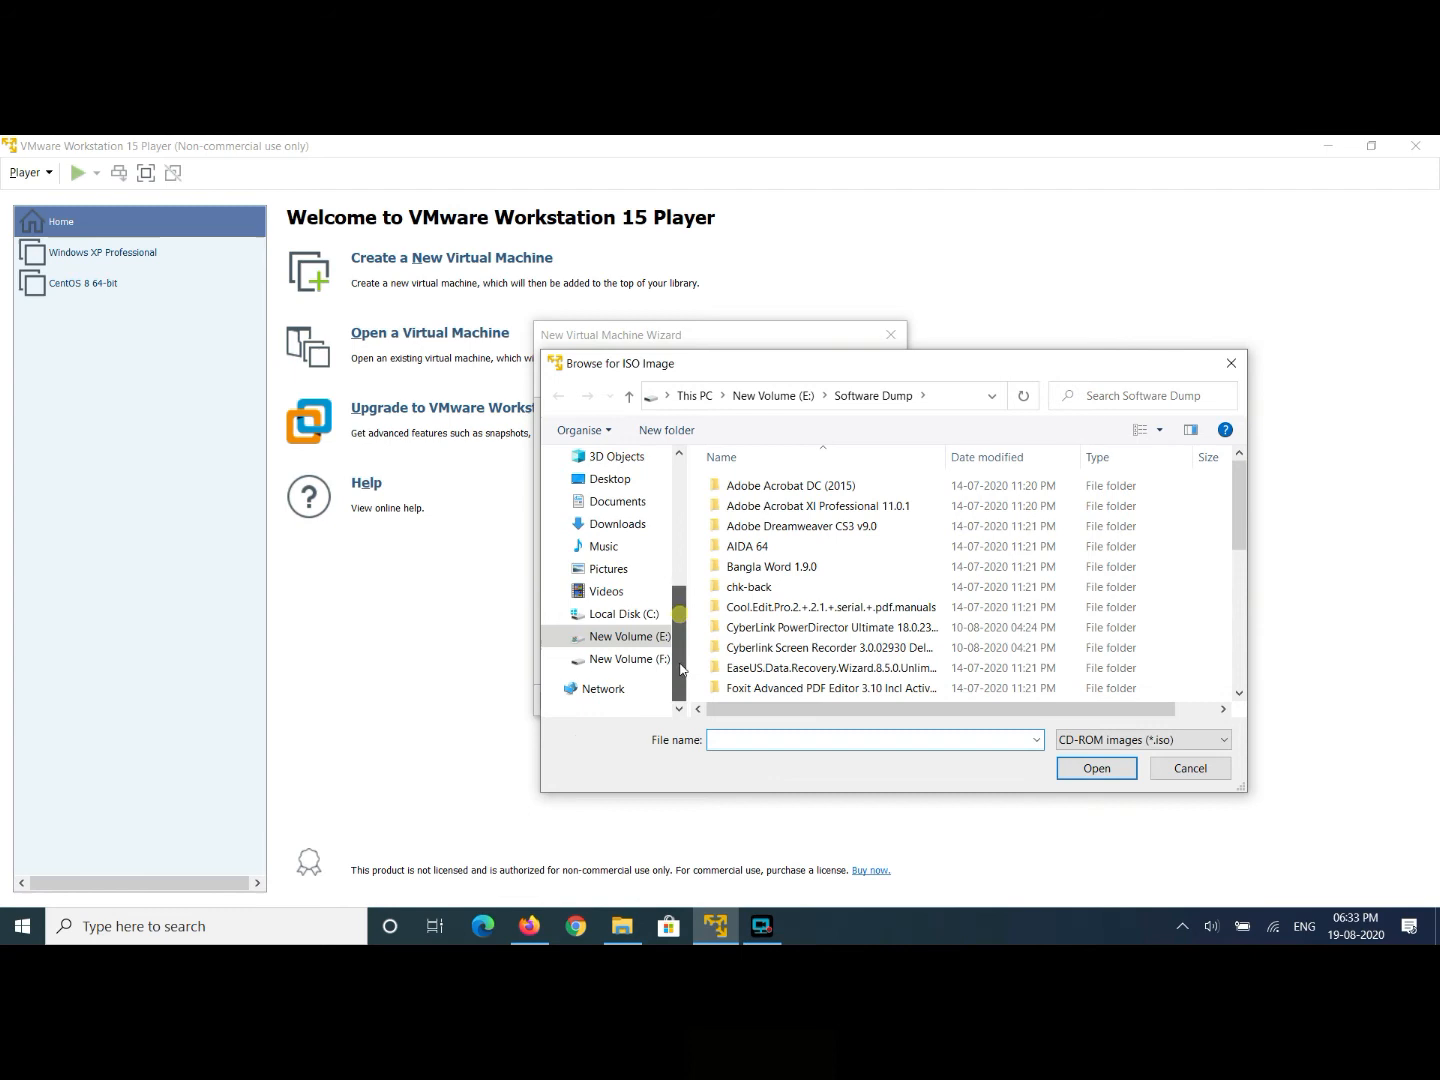
click(630, 658)
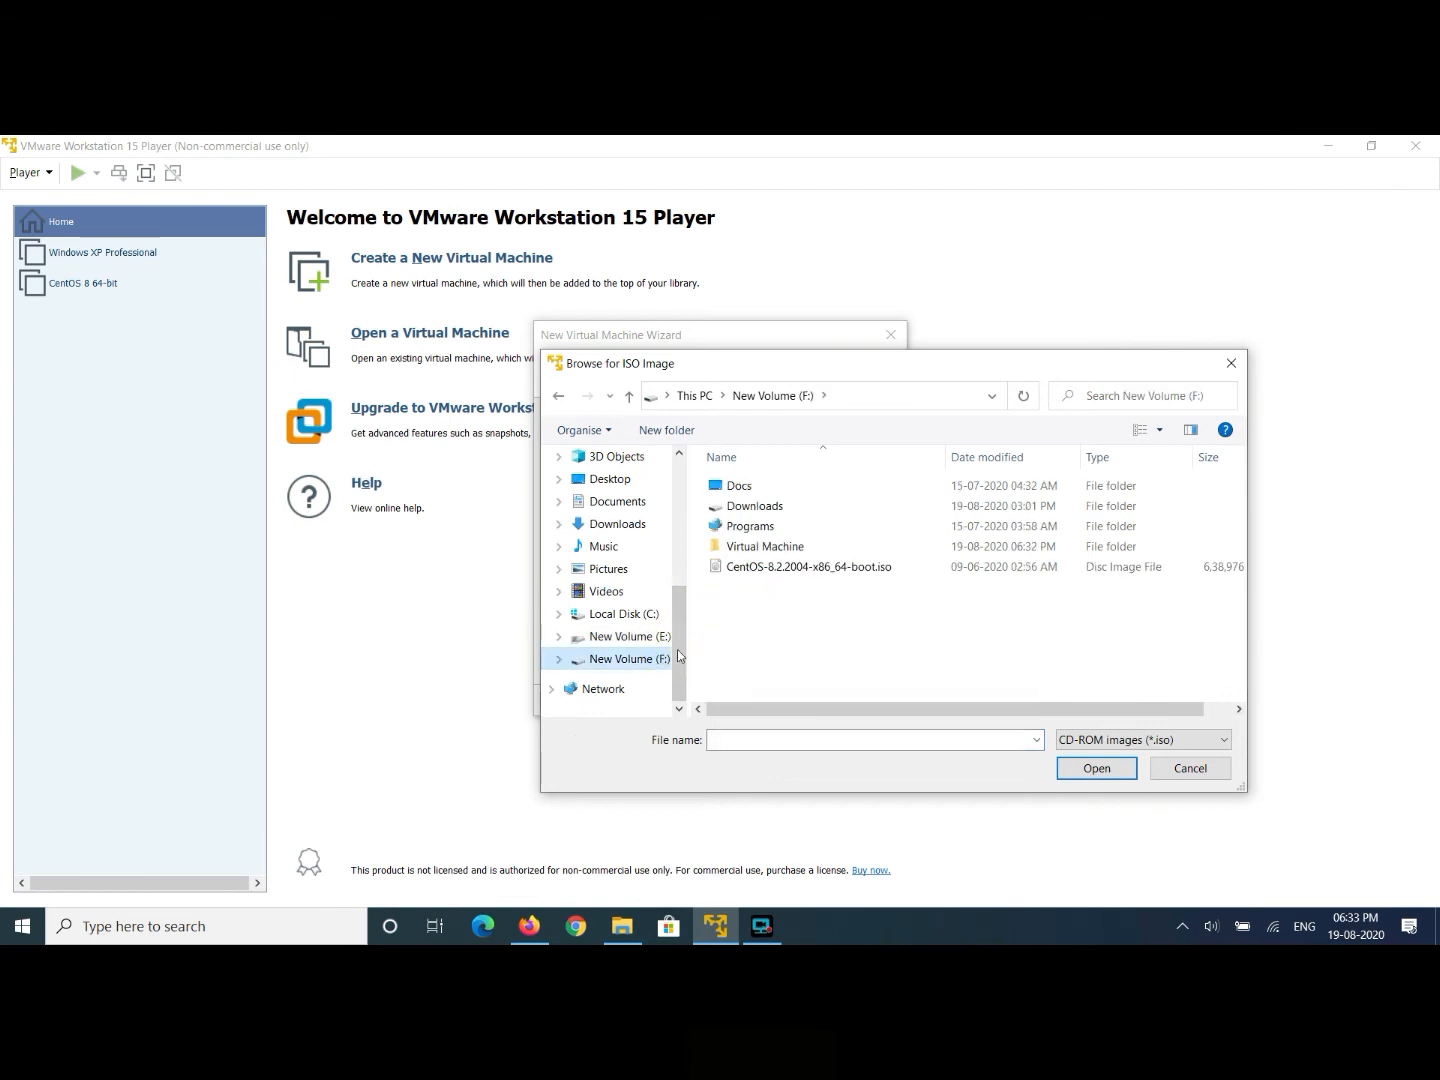
click(791, 570)
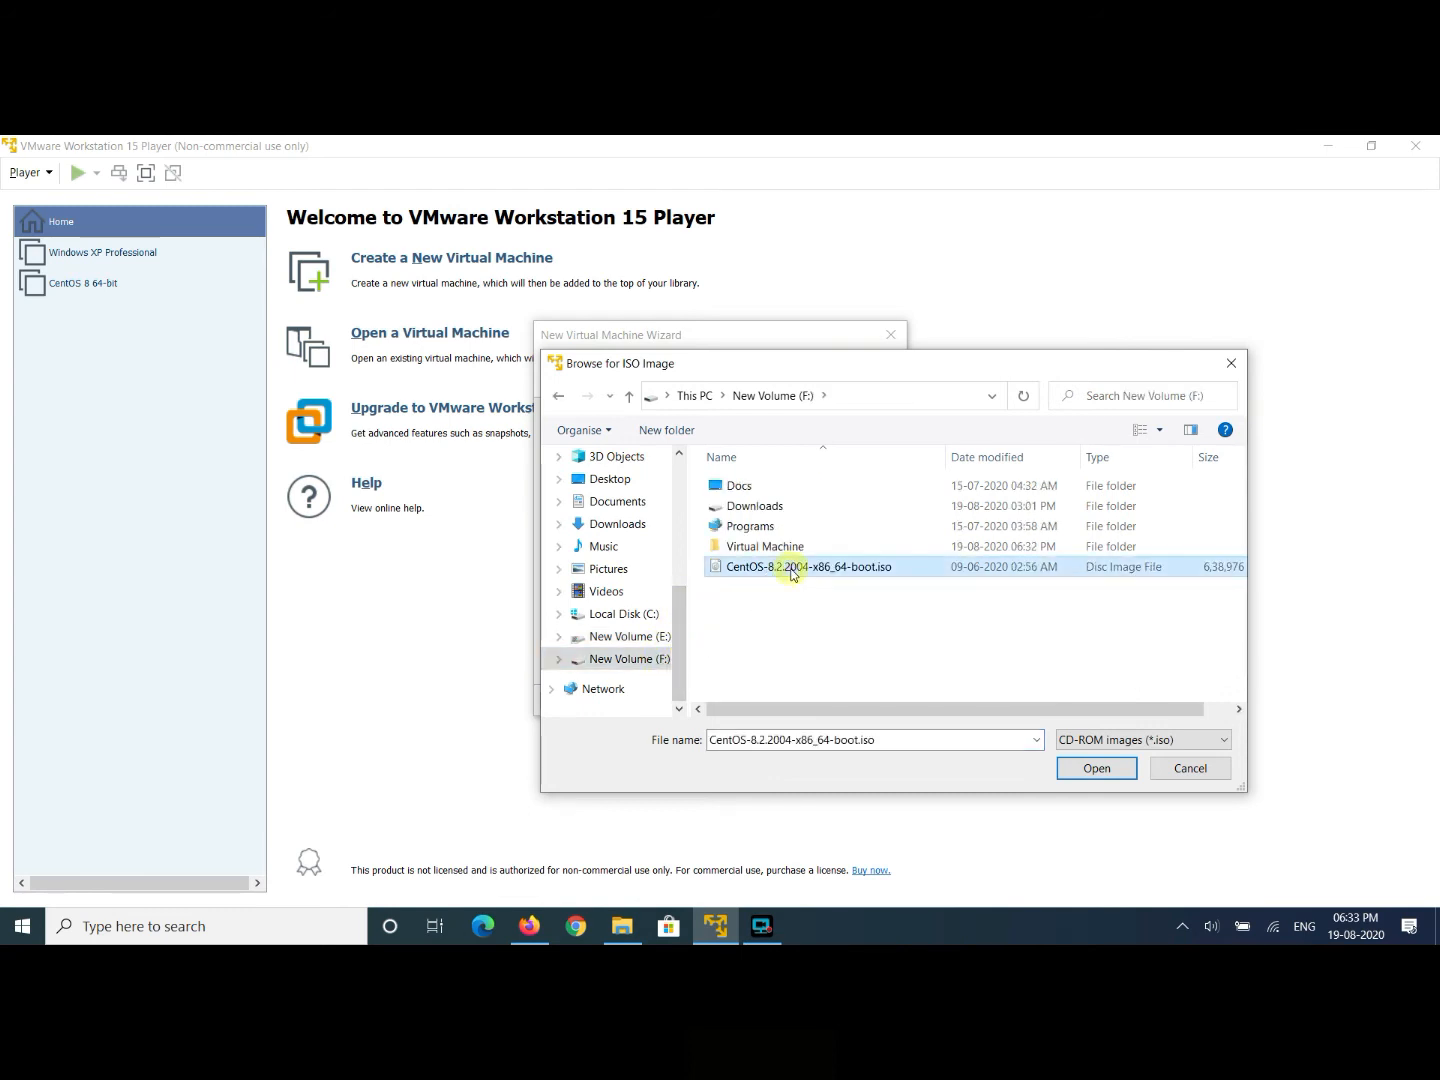
click(1075, 772)
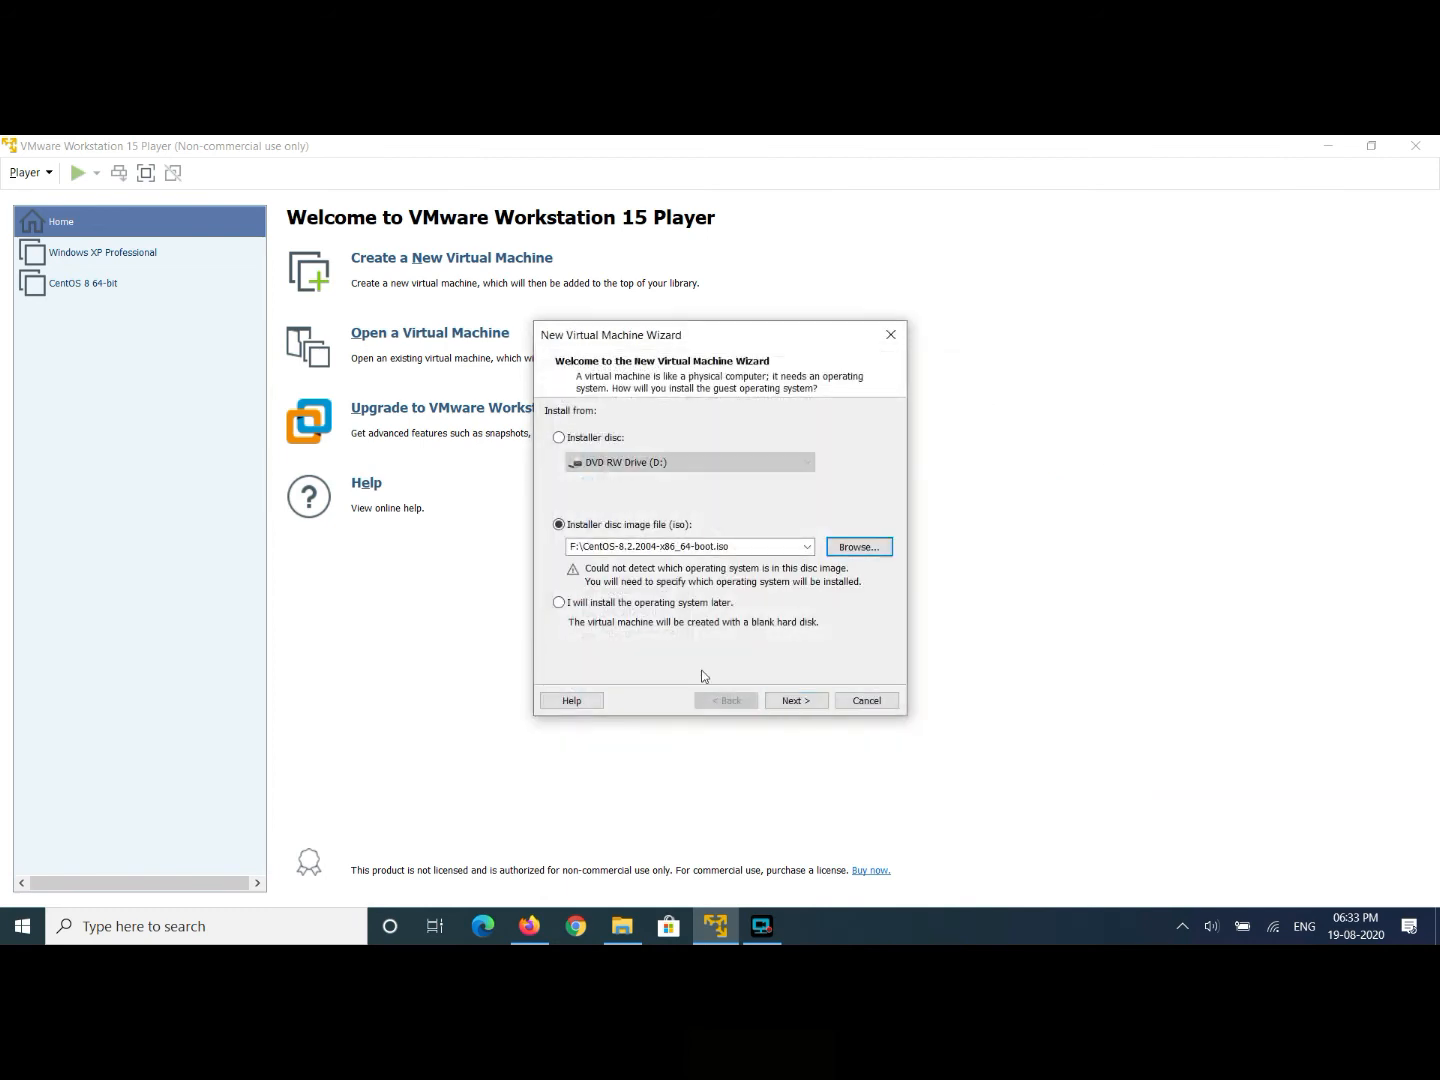
- Keep Linux CentOS 8 64-bit as the guest operating system
click(806, 703)
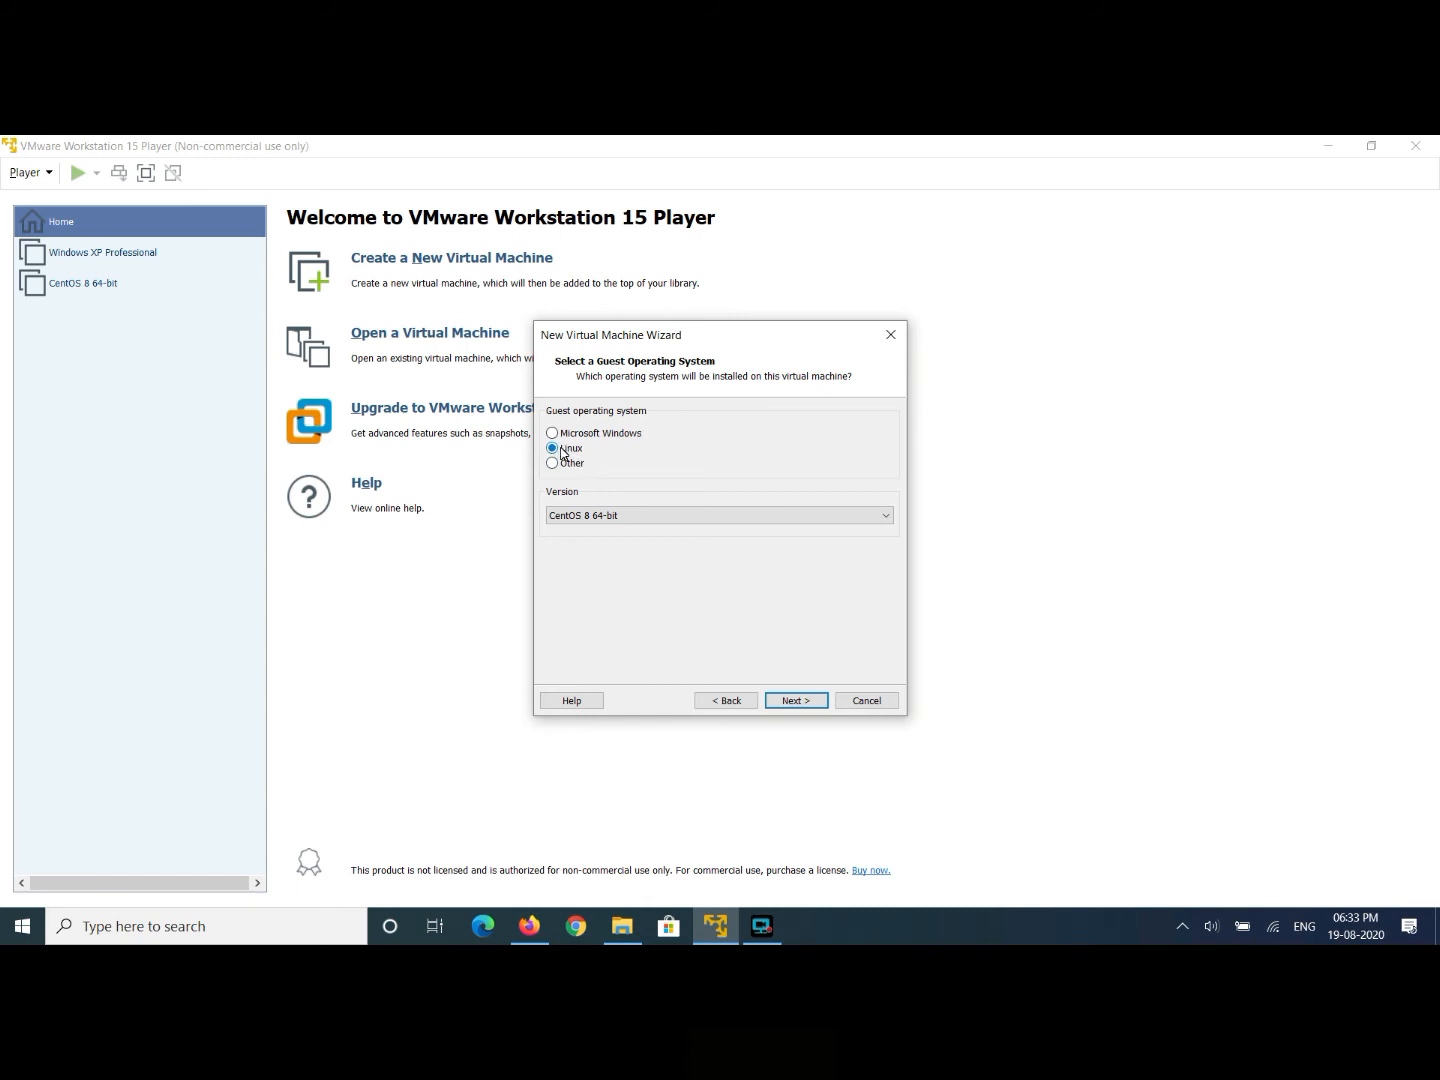
click(585, 519)
click(585, 519)
click(796, 700)
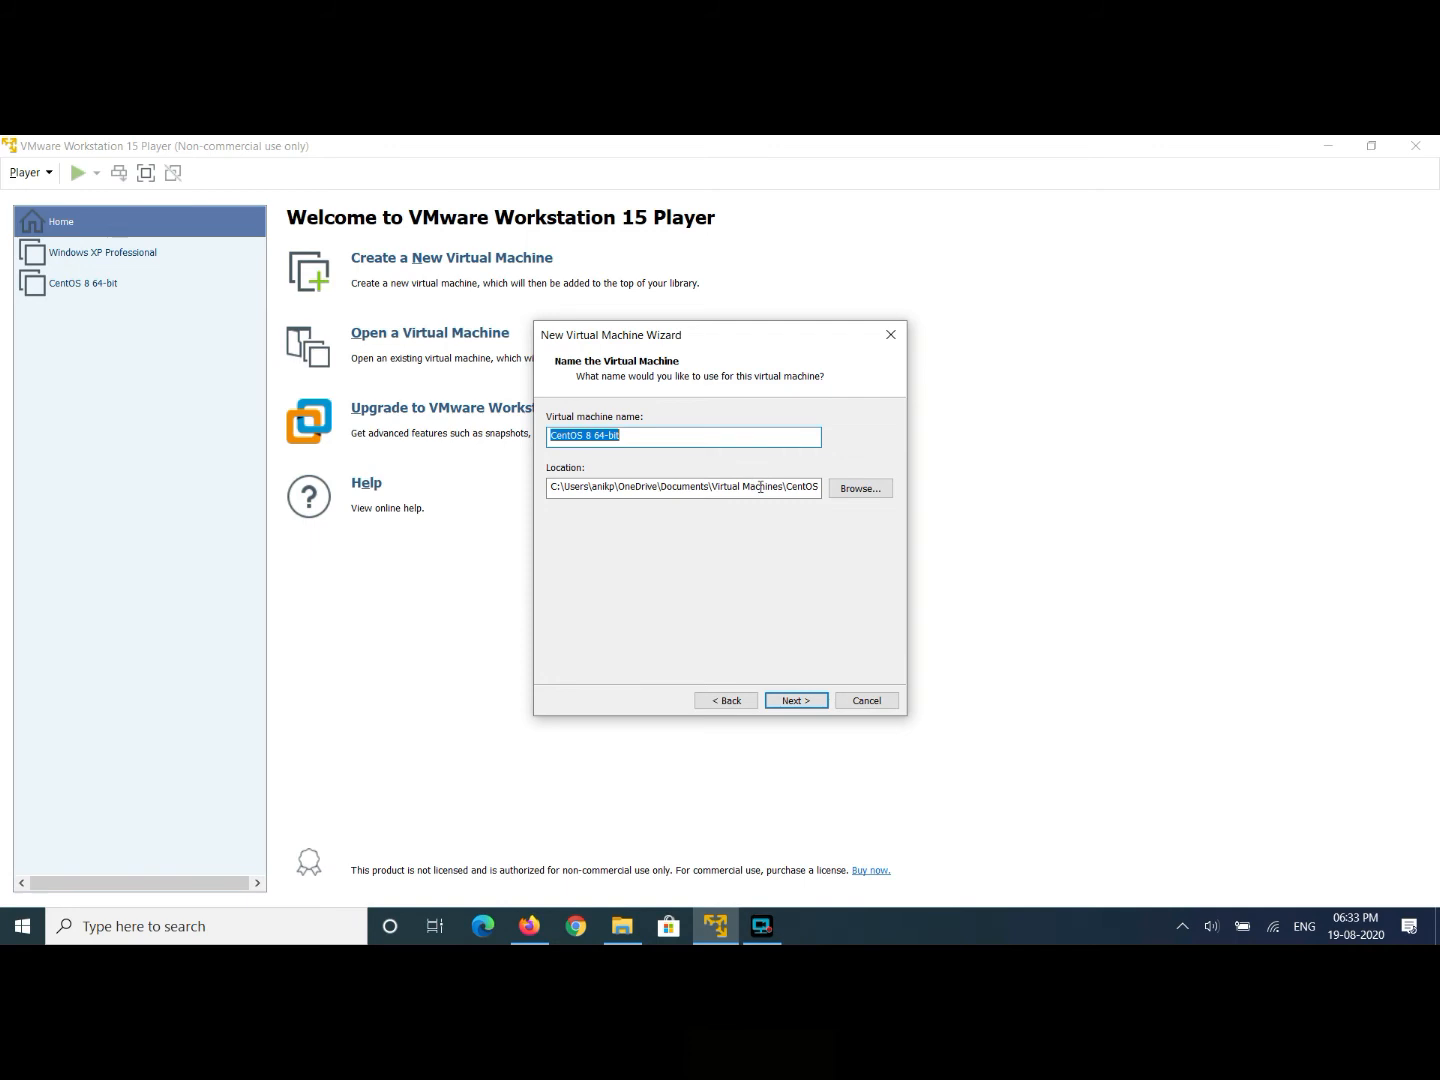
- Set the machine's location to F:\Virtual Machine\CentOS 8 64-bit and proceed to disk size
click(855, 492)
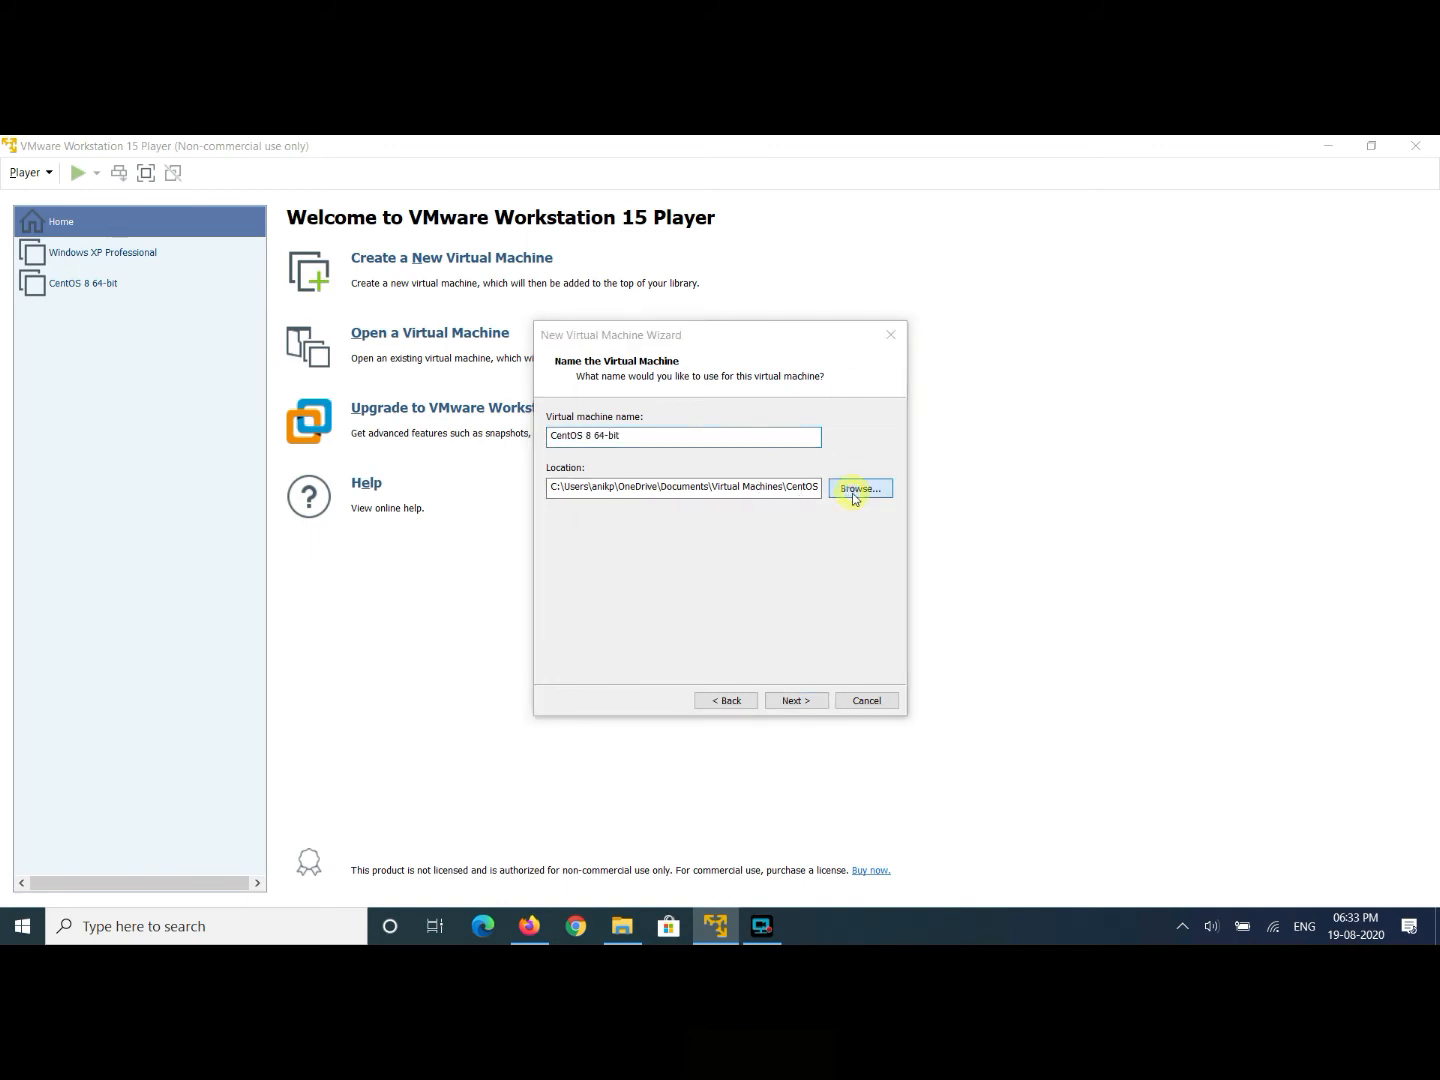
drag(842, 497, 840, 566)
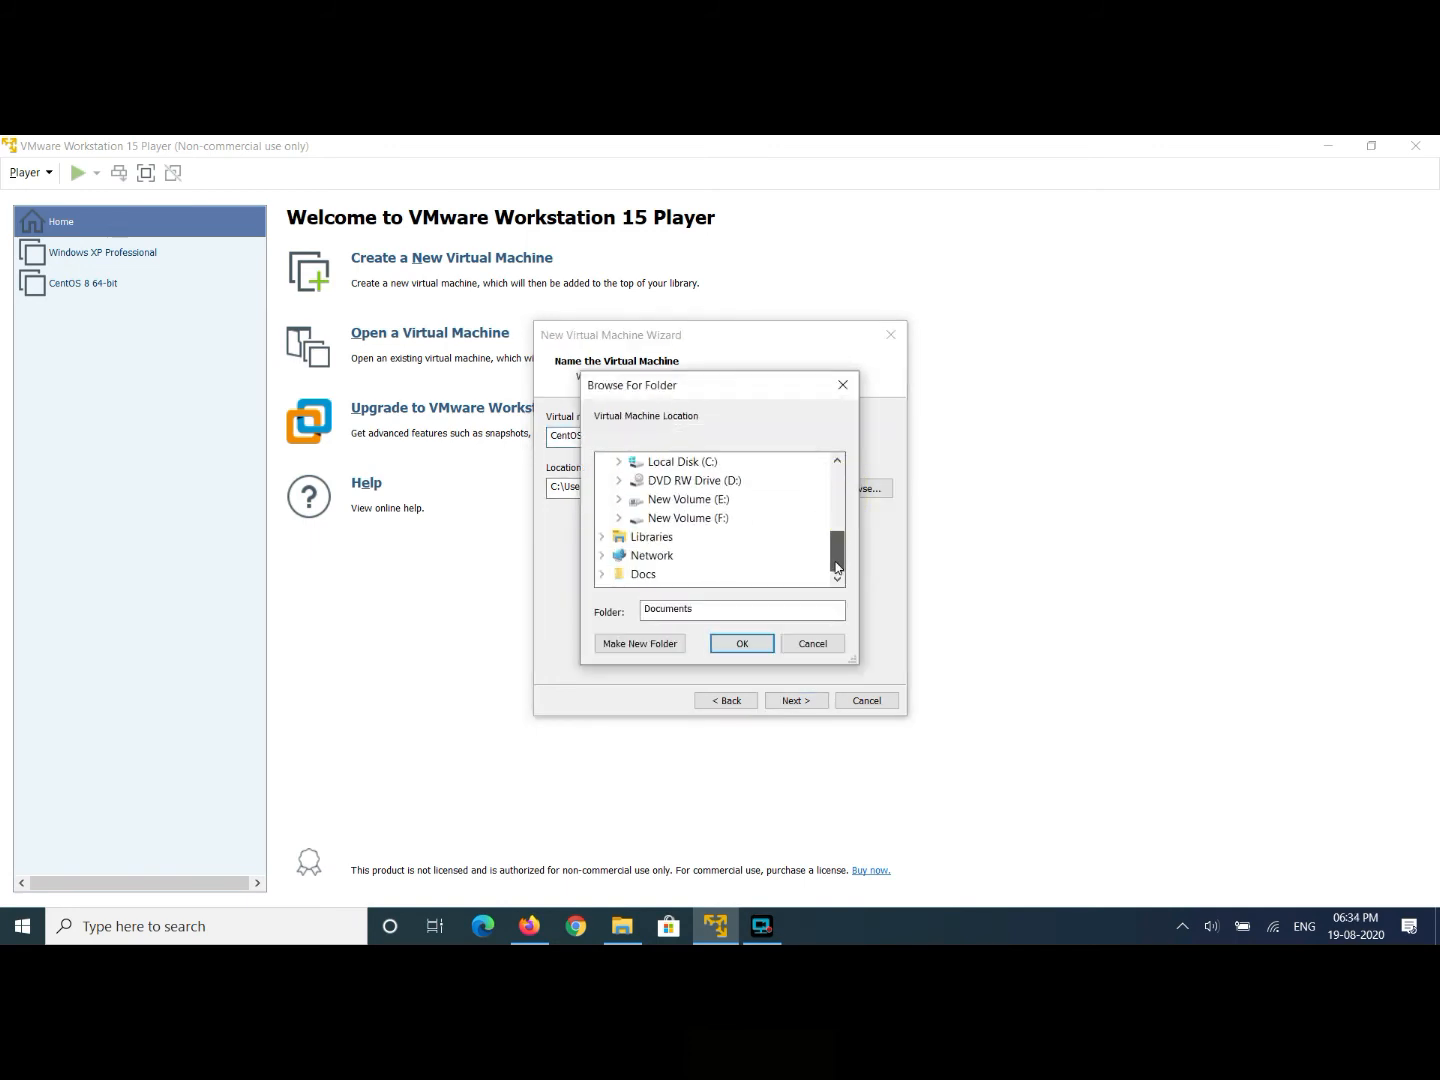
click(618, 518)
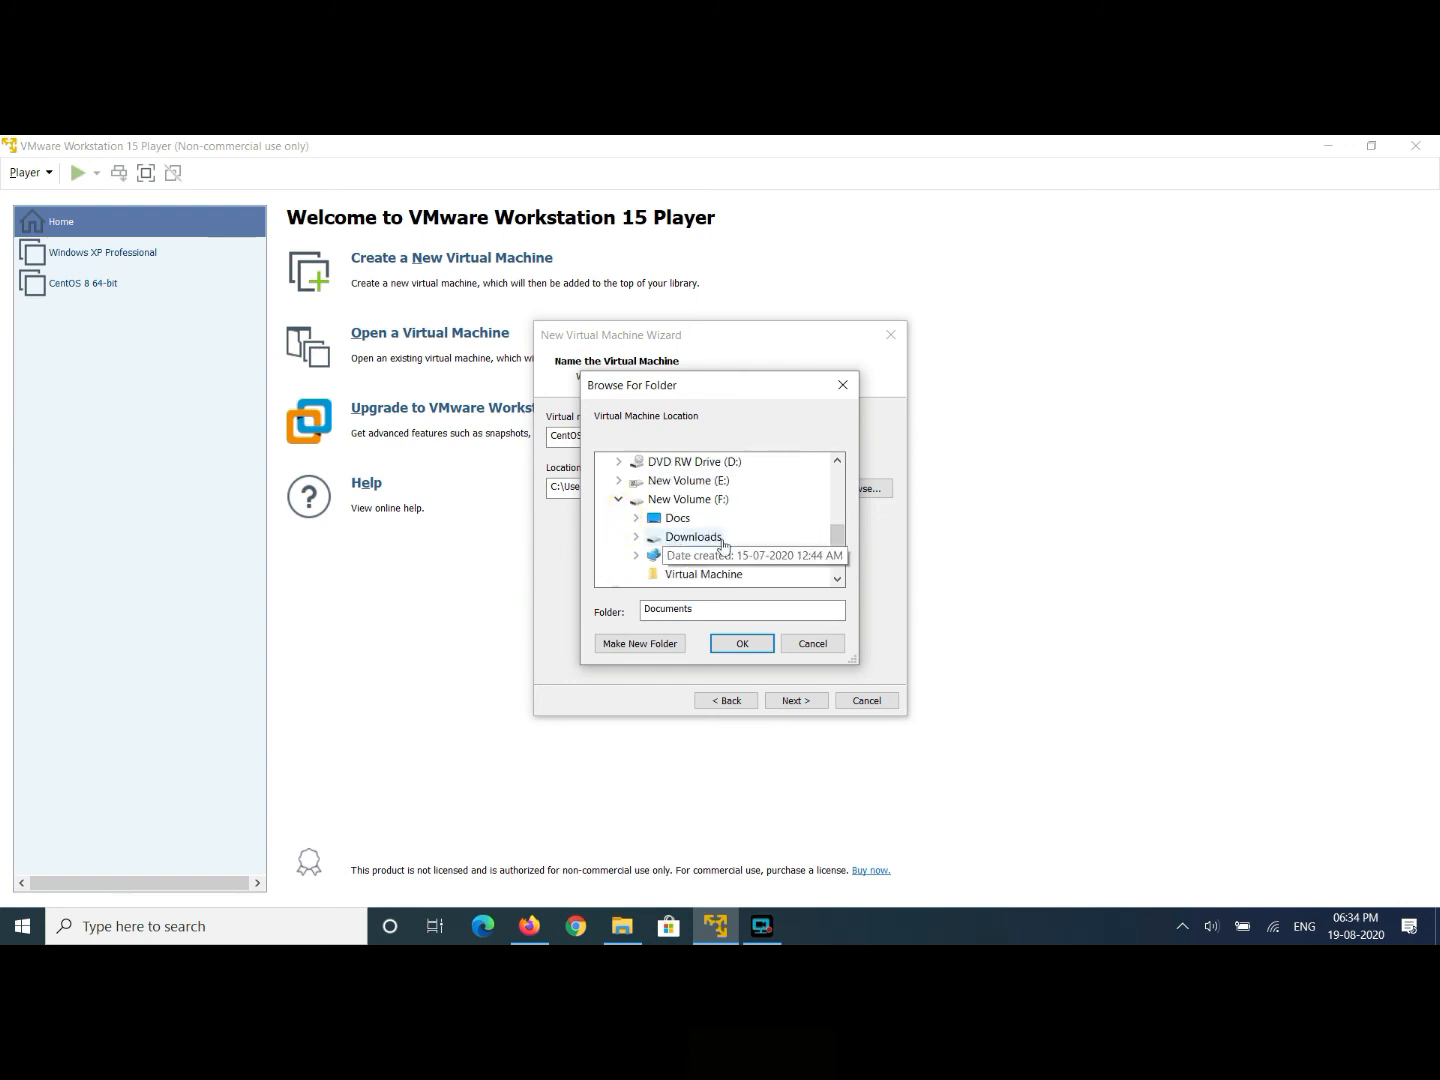
click(704, 574)
click(745, 645)
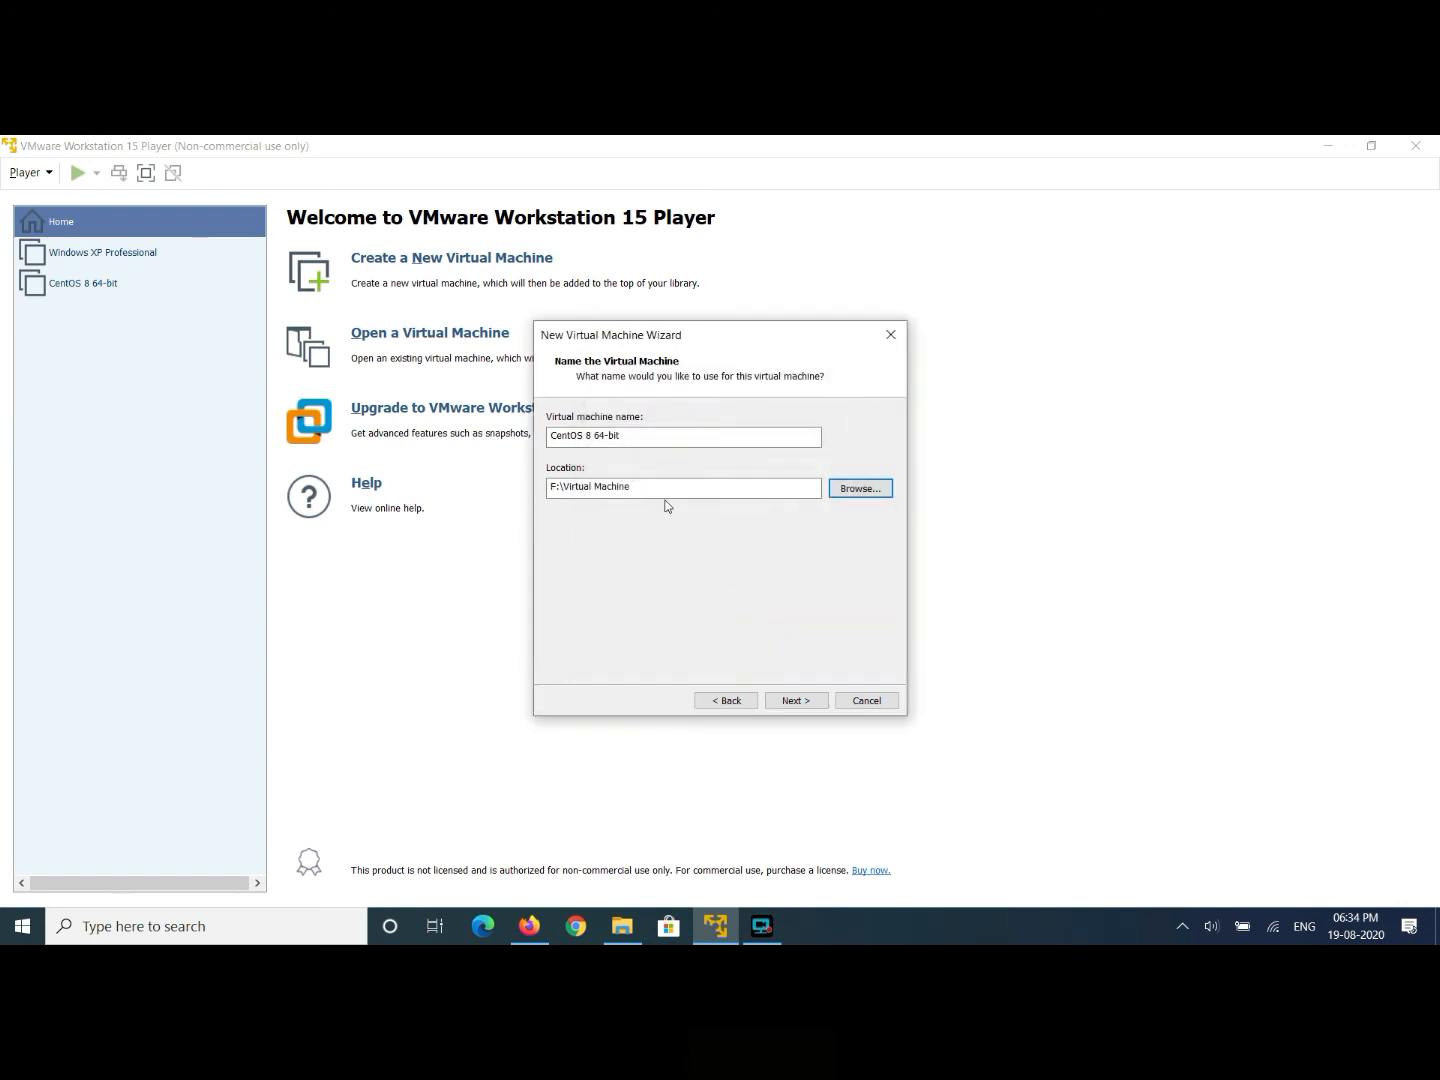
click(643, 436)
key(ctrl+c)
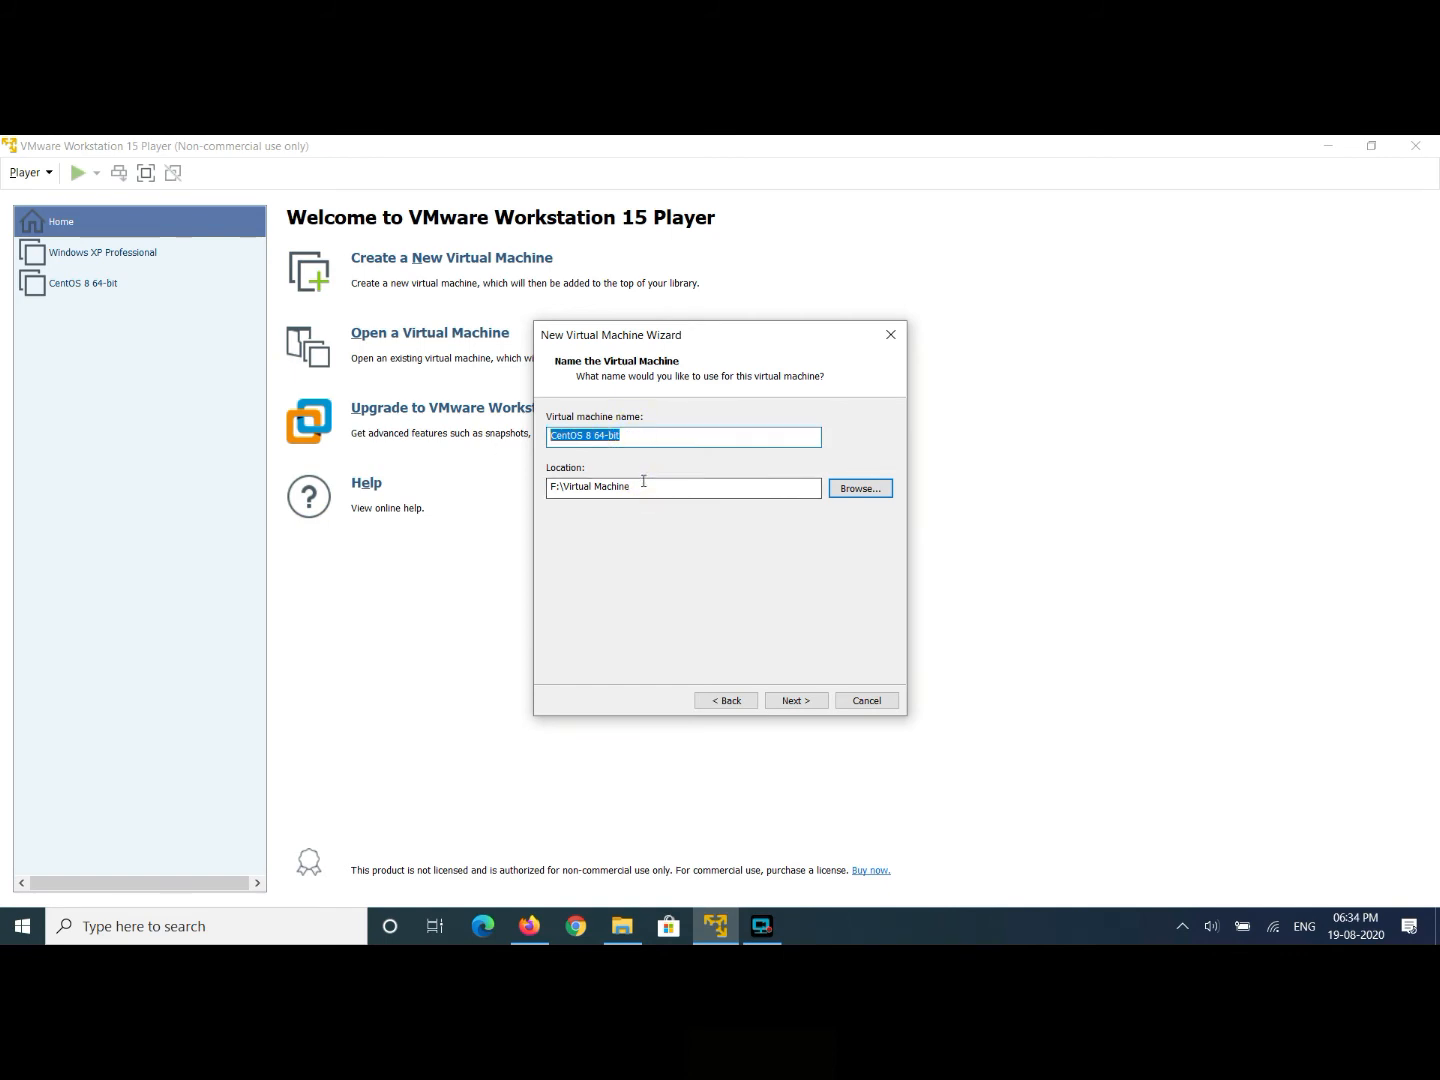
click(643, 484)
text(\)
key(ctrl+v)
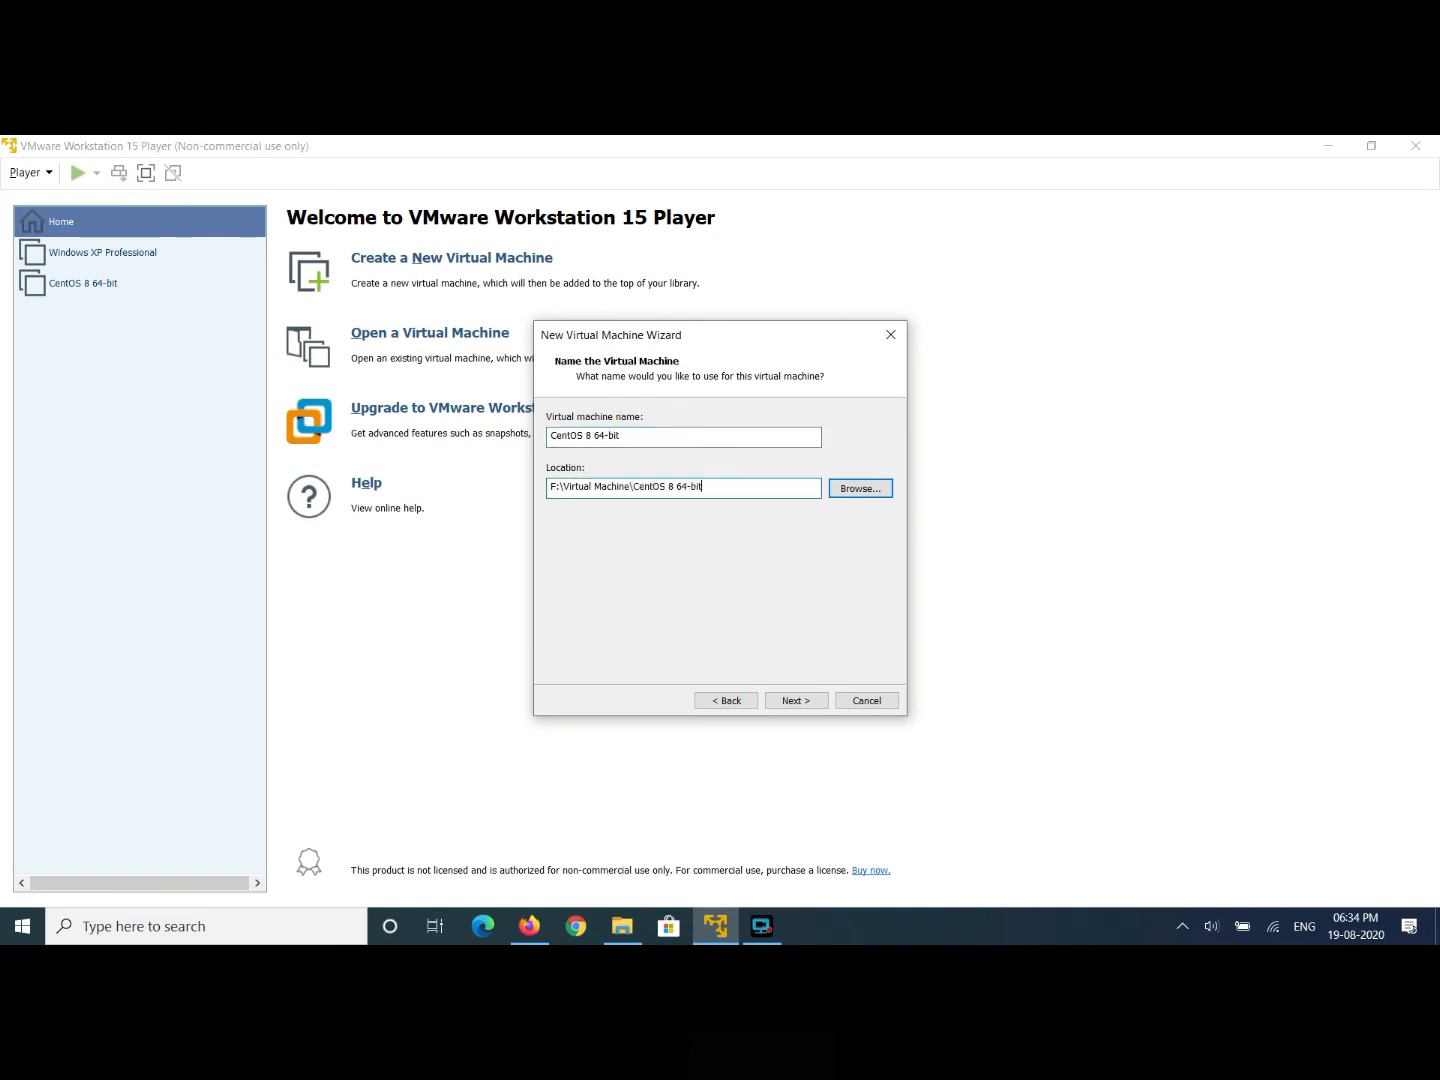
click(798, 701)
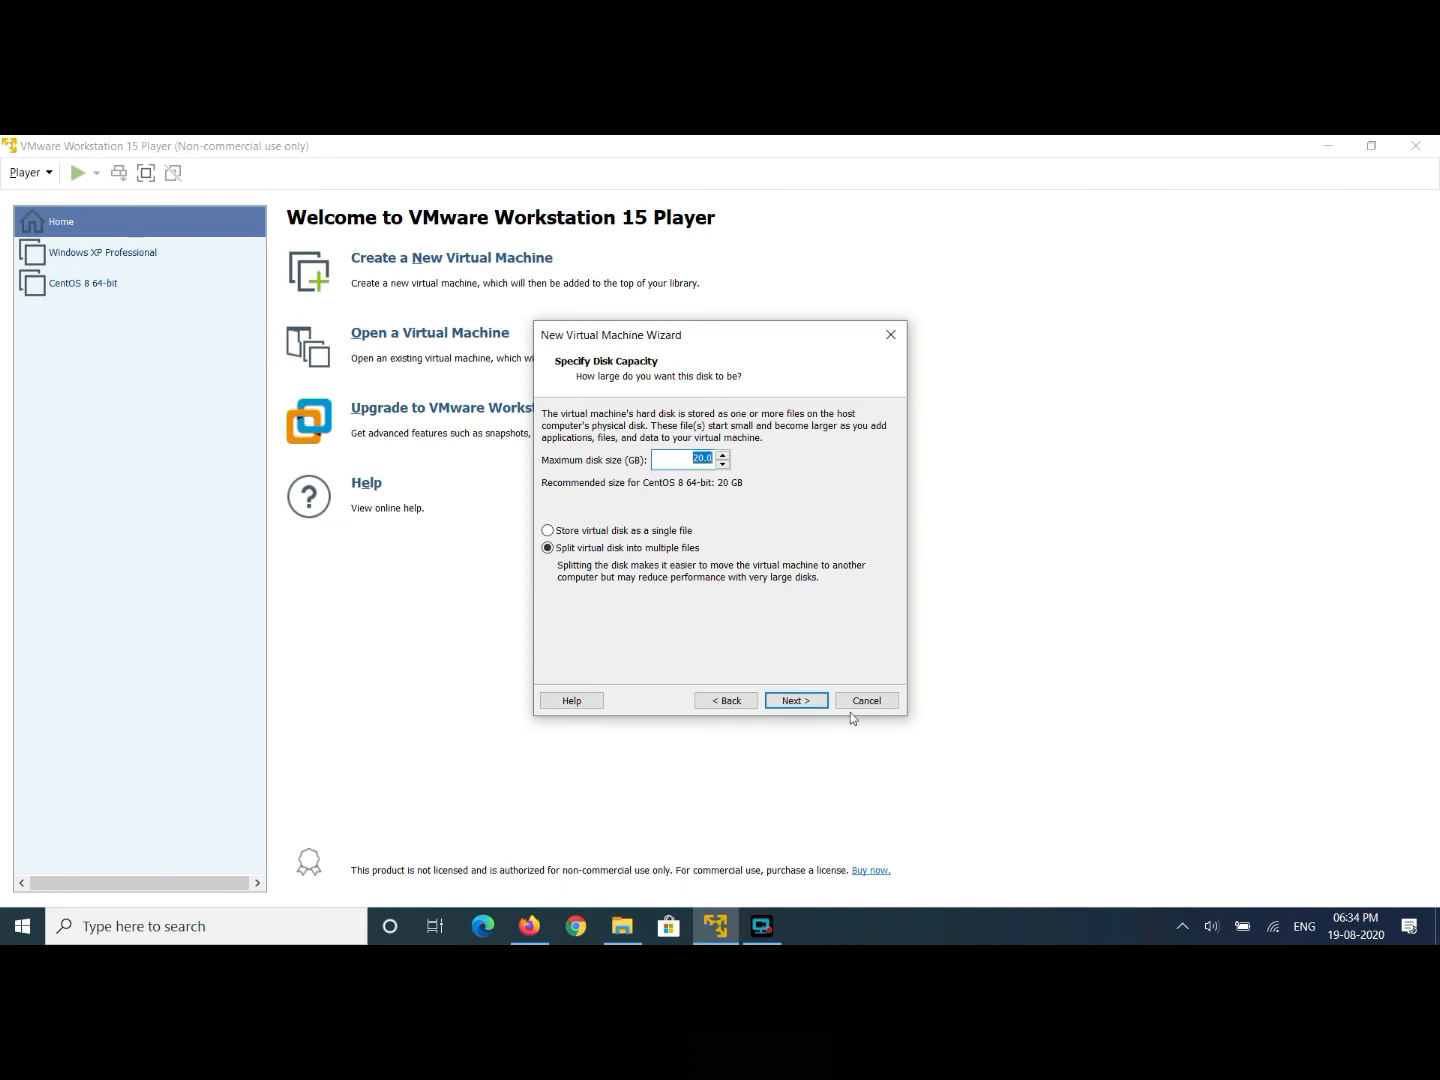
- Keep the 20 GB split disk and advance to the Ready to Create summary
click(812, 701)
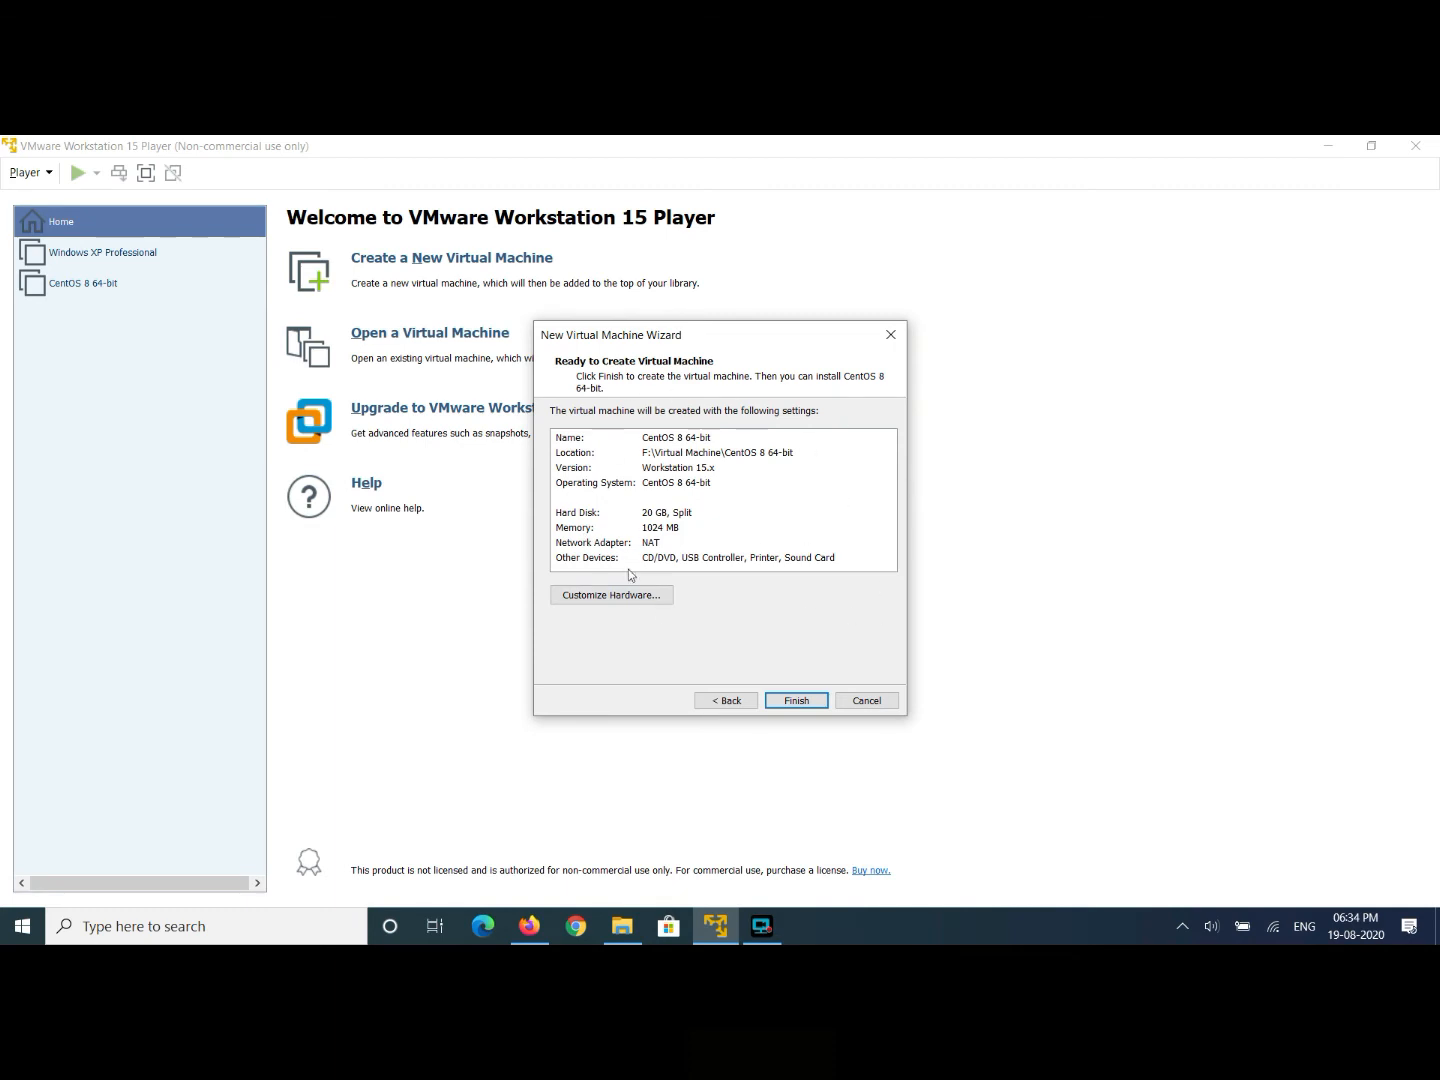
- Customize the VM hardware to 2048 MB memory and 2 processor cores
click(612, 598)
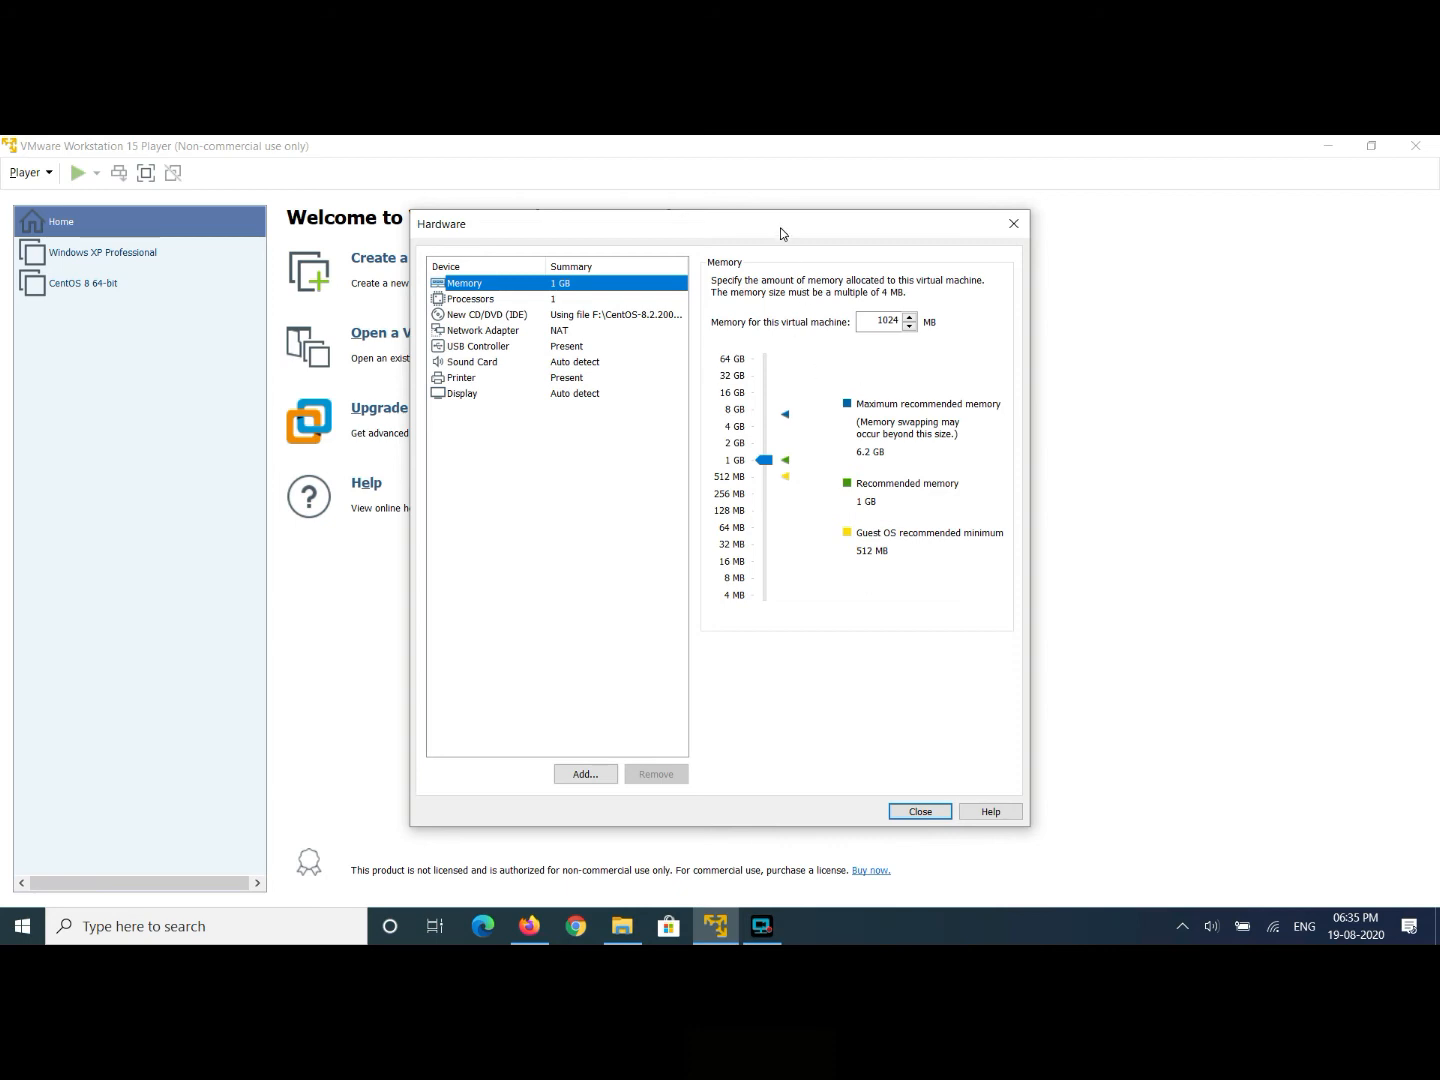
drag(764, 459, 768, 442)
click(740, 449)
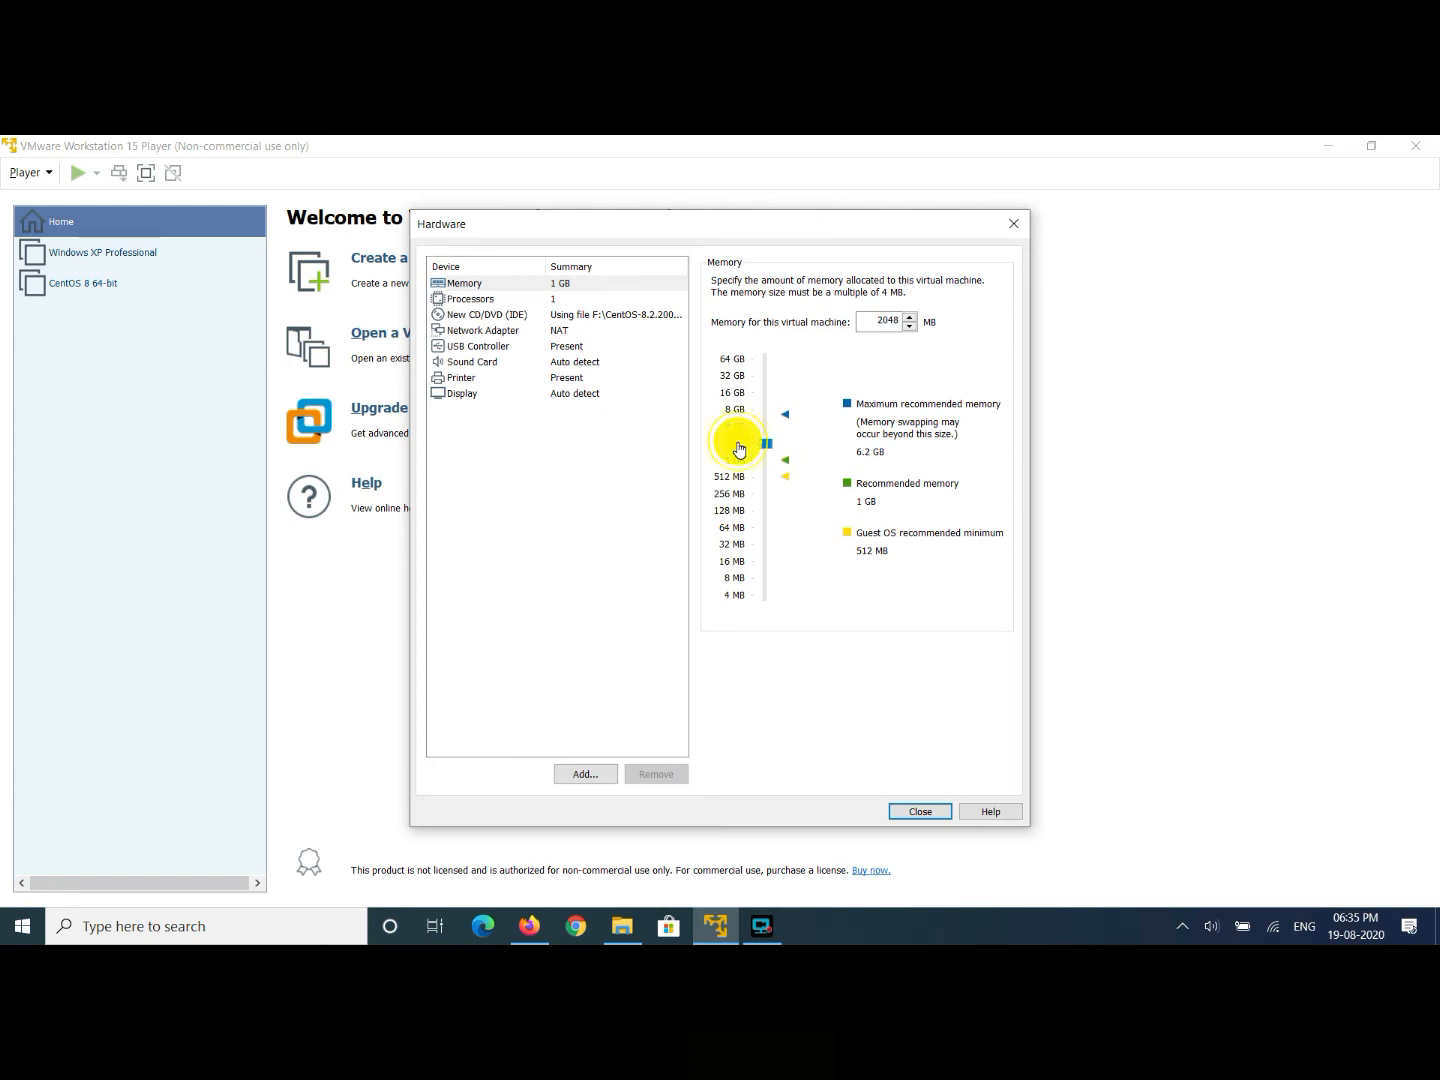
click(476, 302)
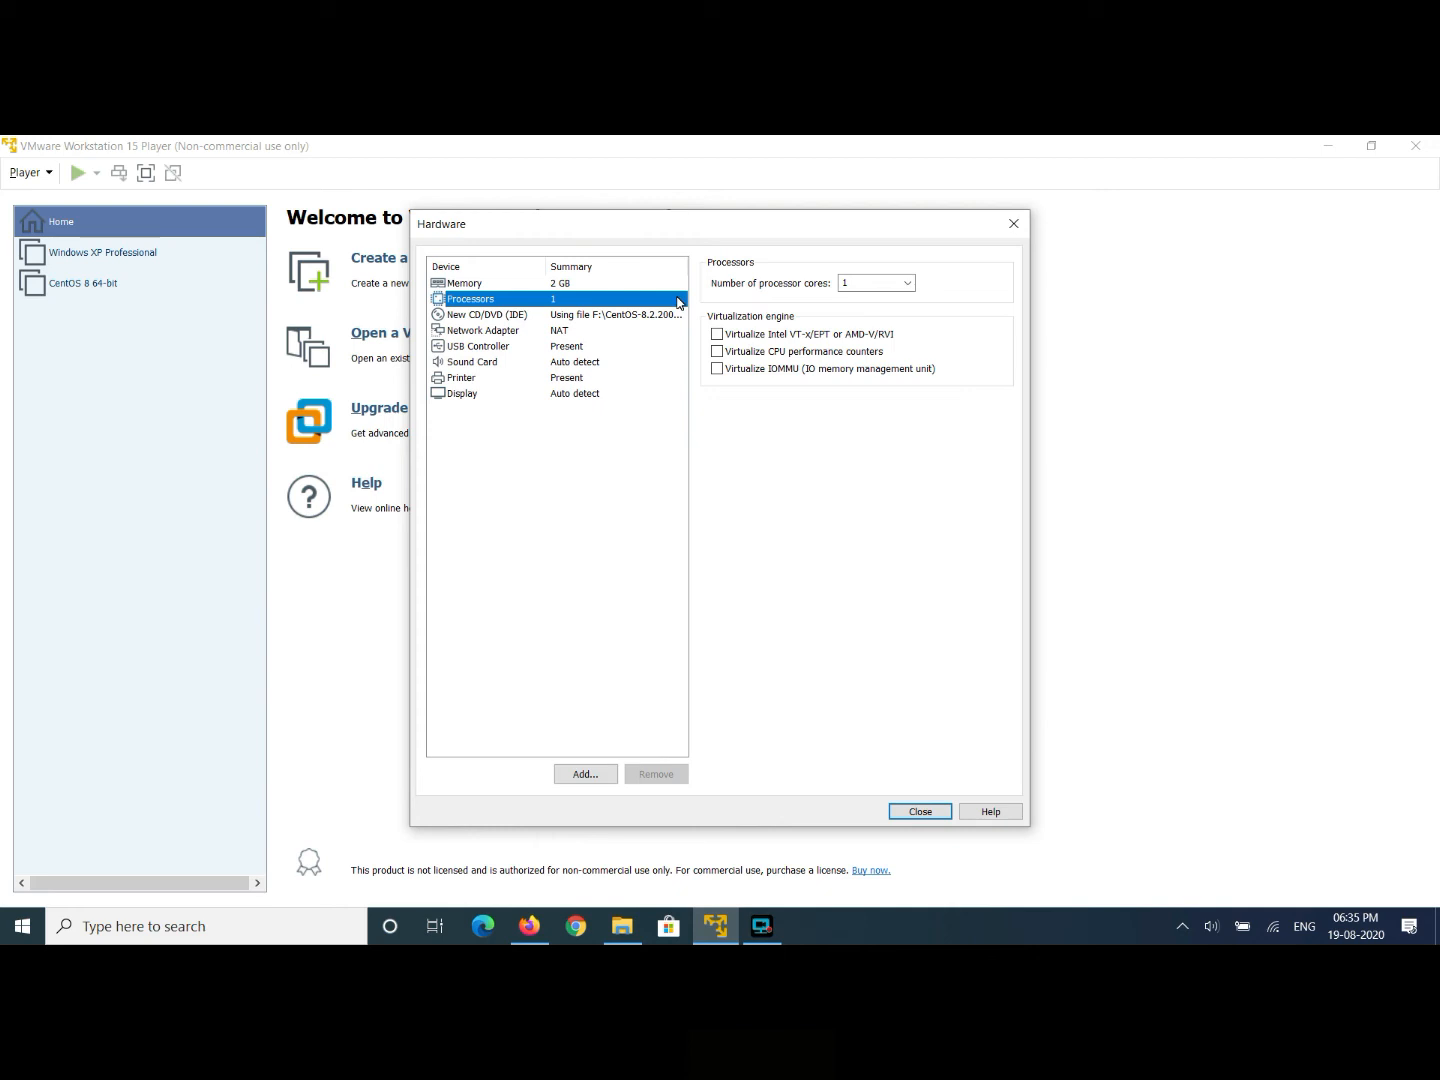
click(906, 284)
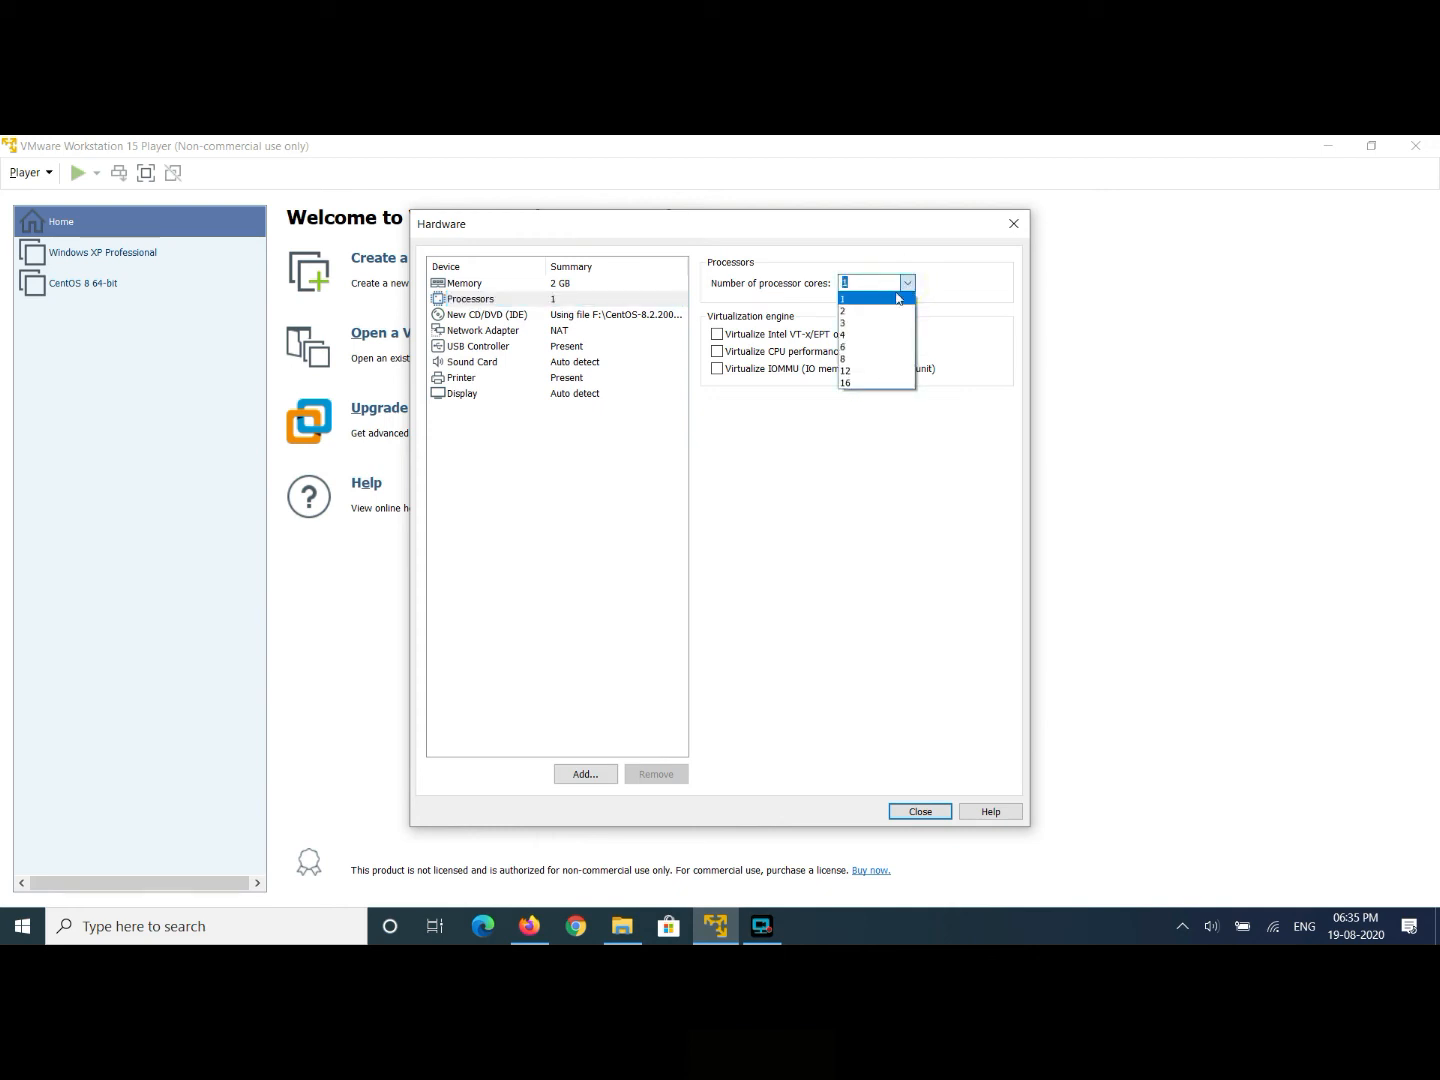
click(862, 311)
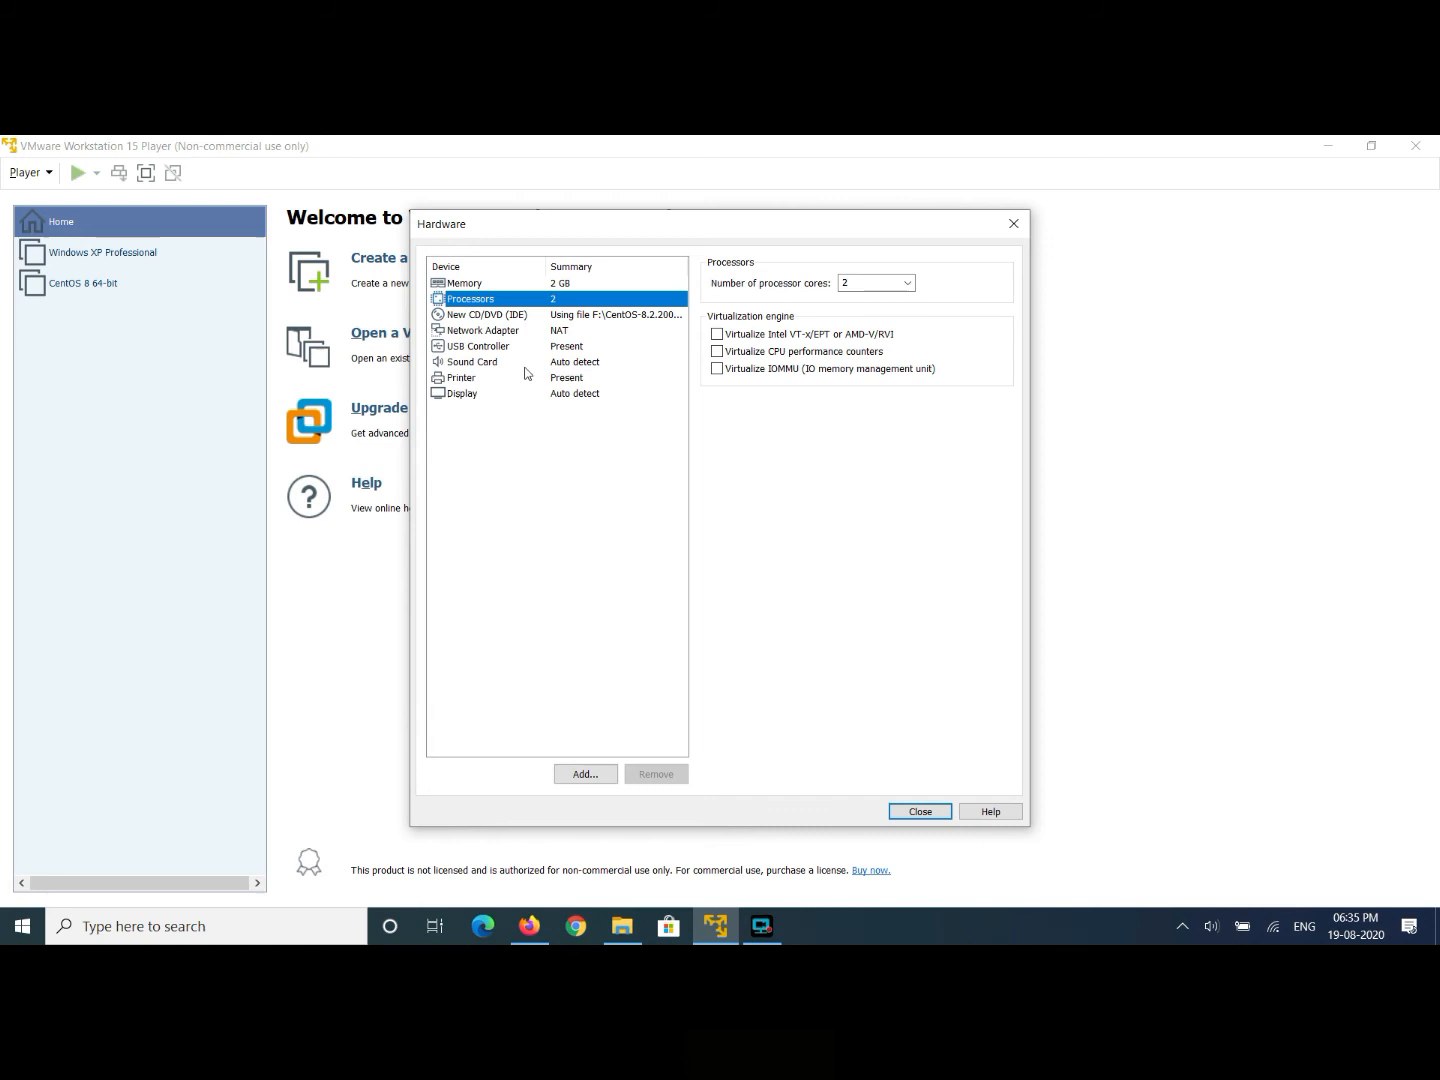
click(919, 812)
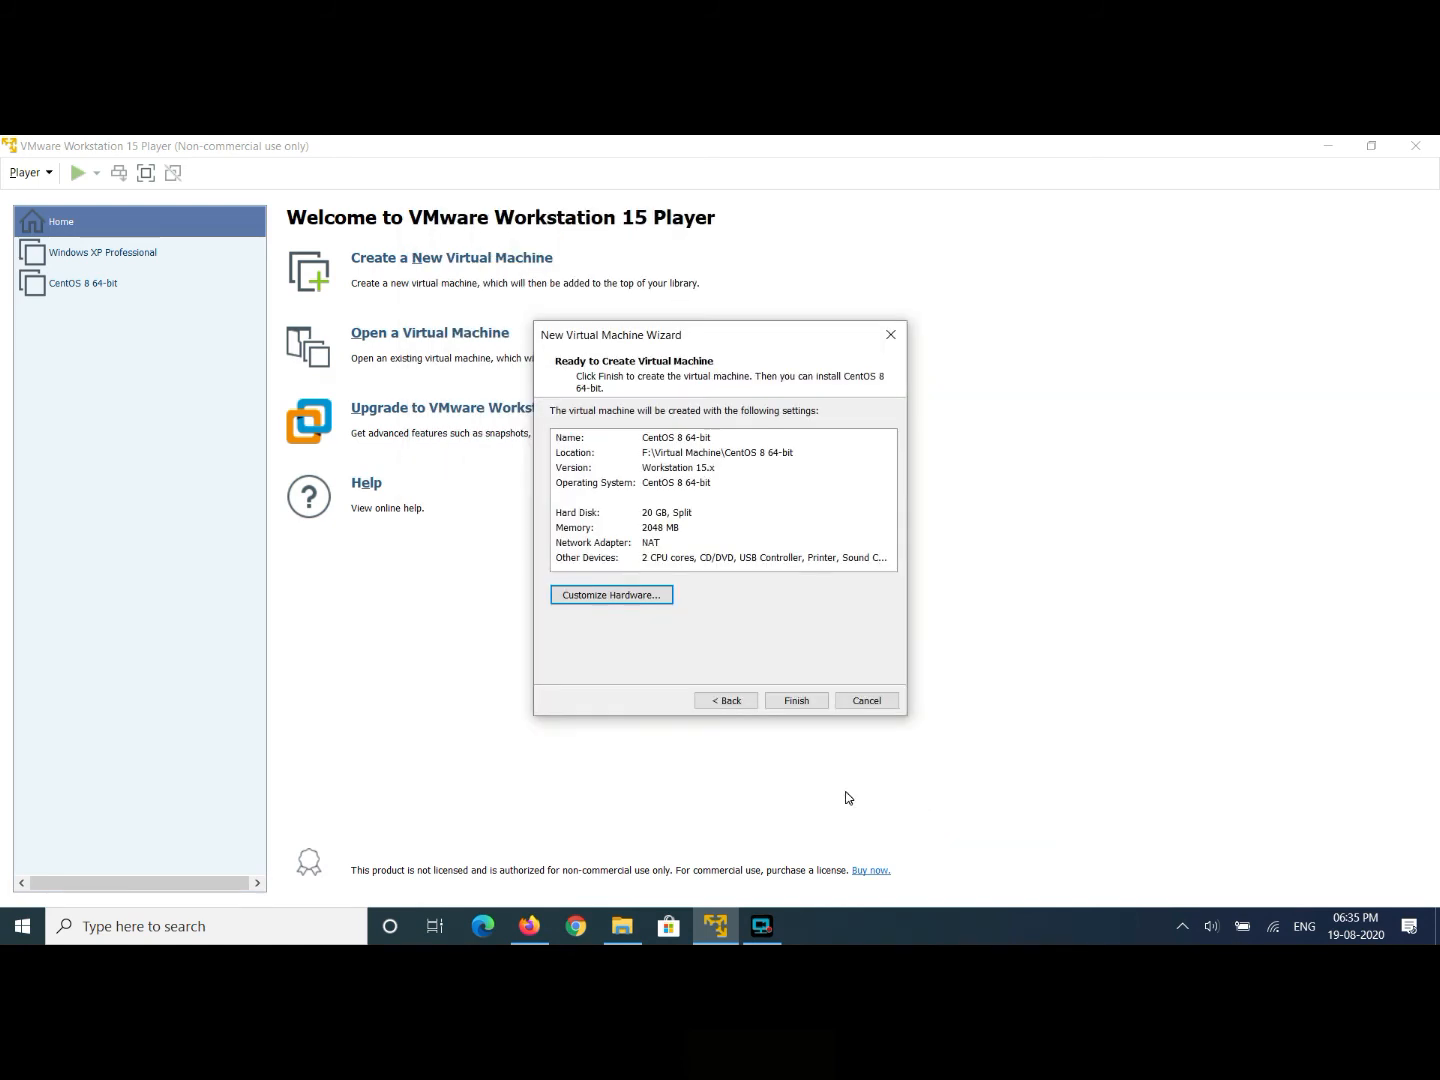
- Finish creating the CentOS 8 64-bit machine and power it on
click(798, 703)
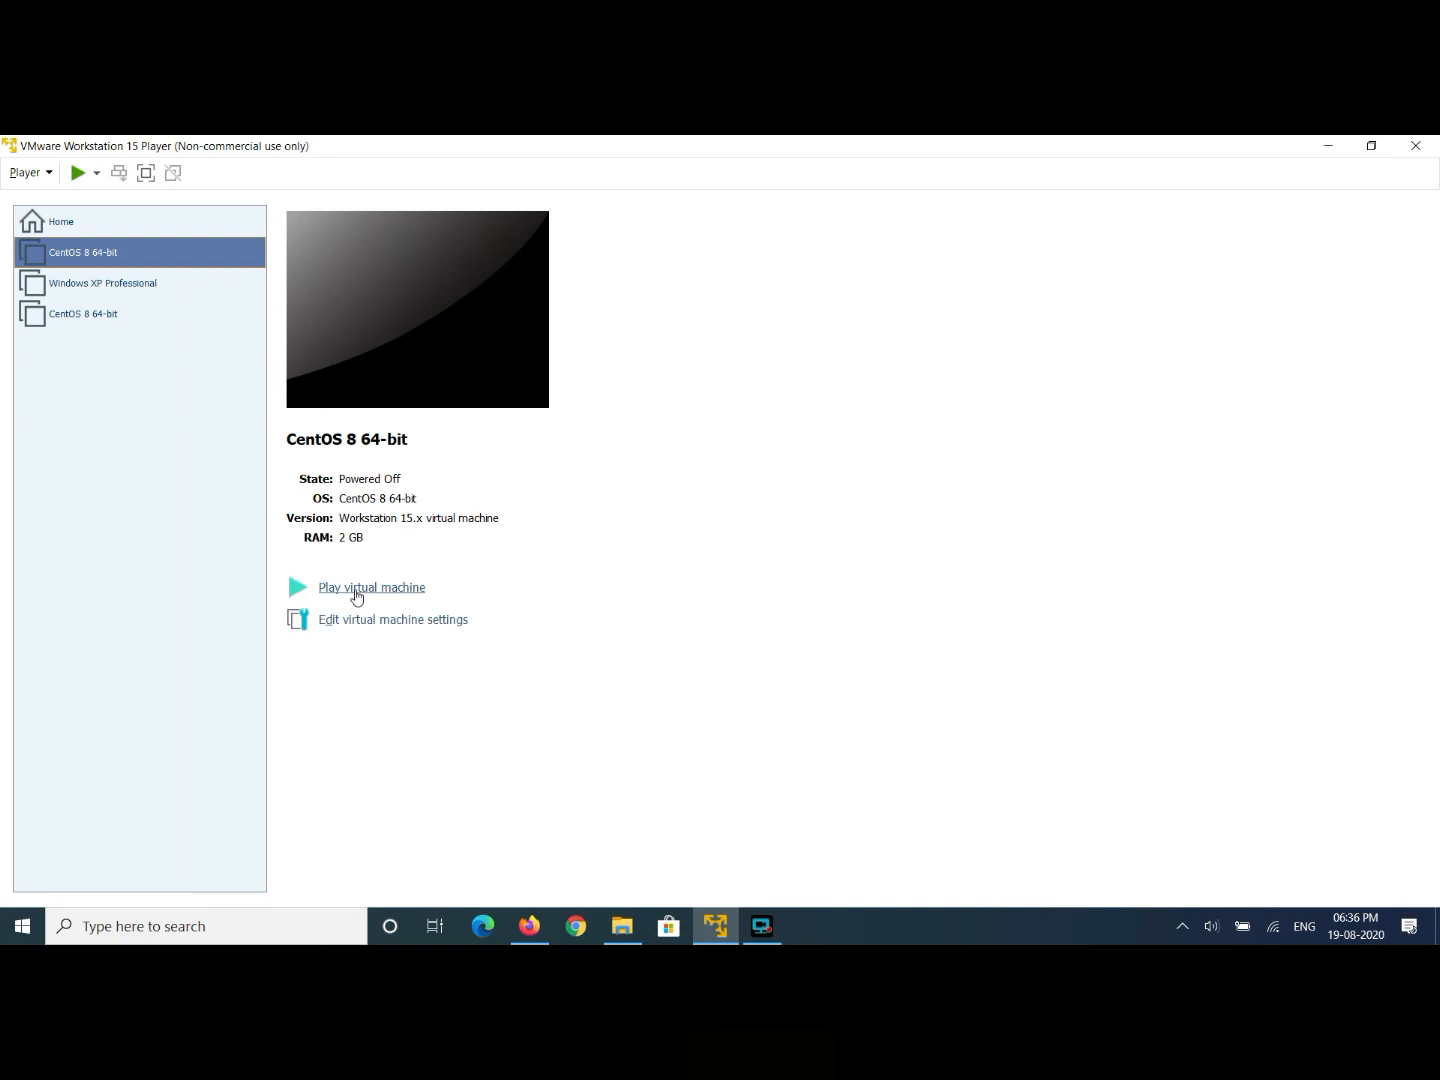
click(356, 594)
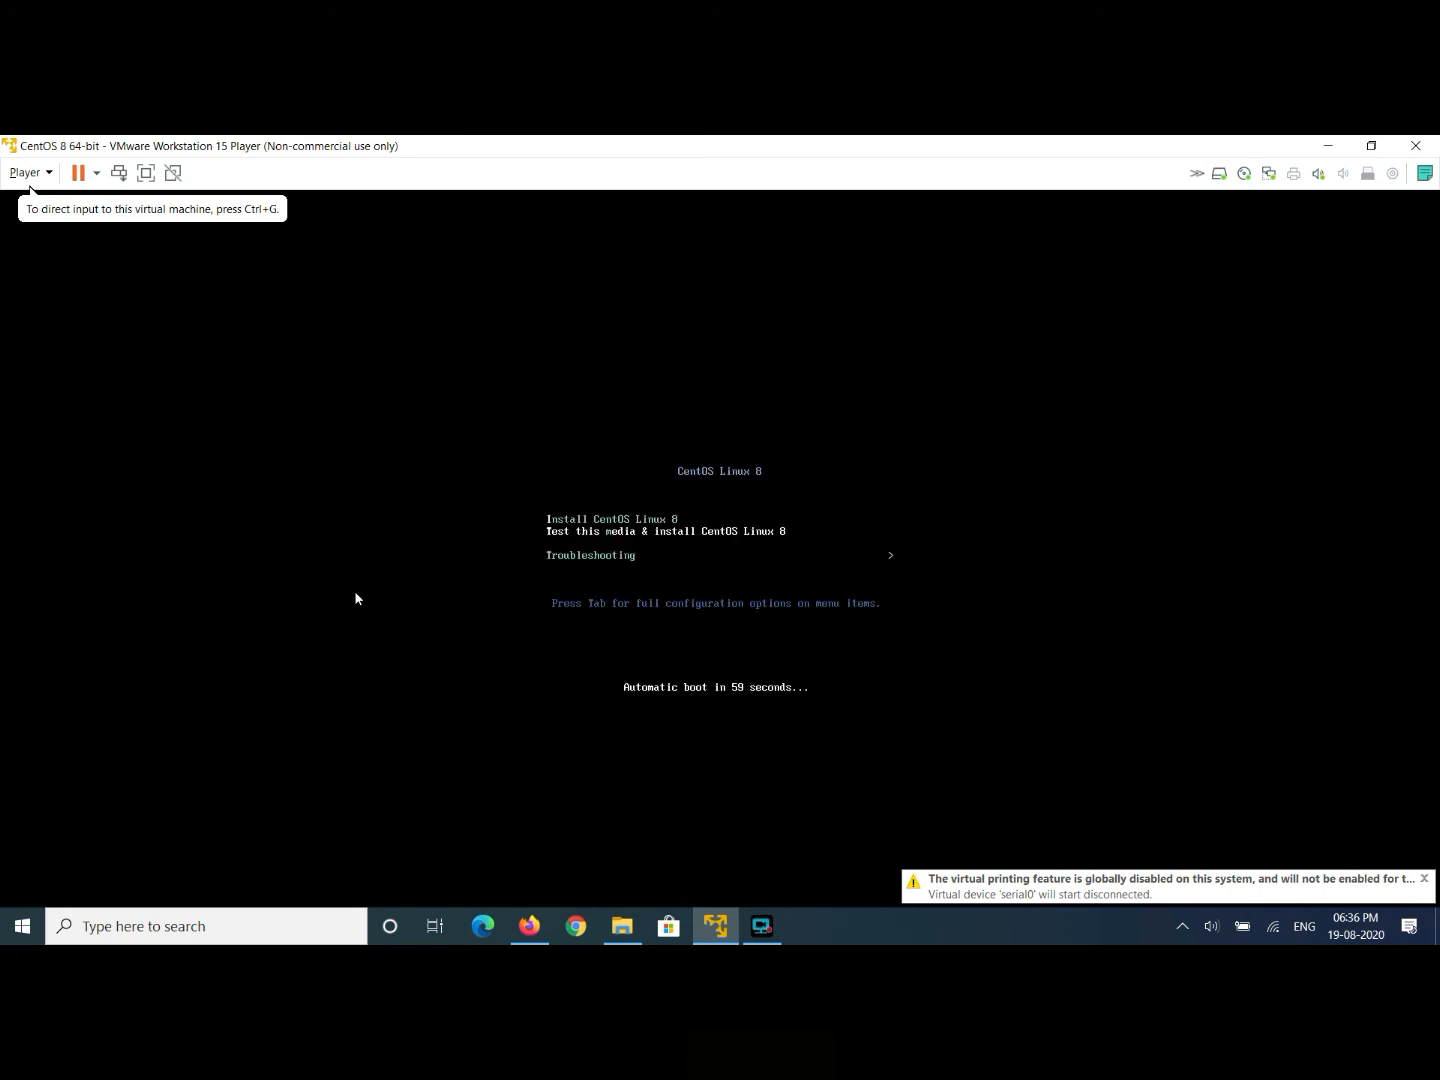
- Boot the VM from the Install CentOS Linux 8 menu entry
click(505, 611)
key(Up)
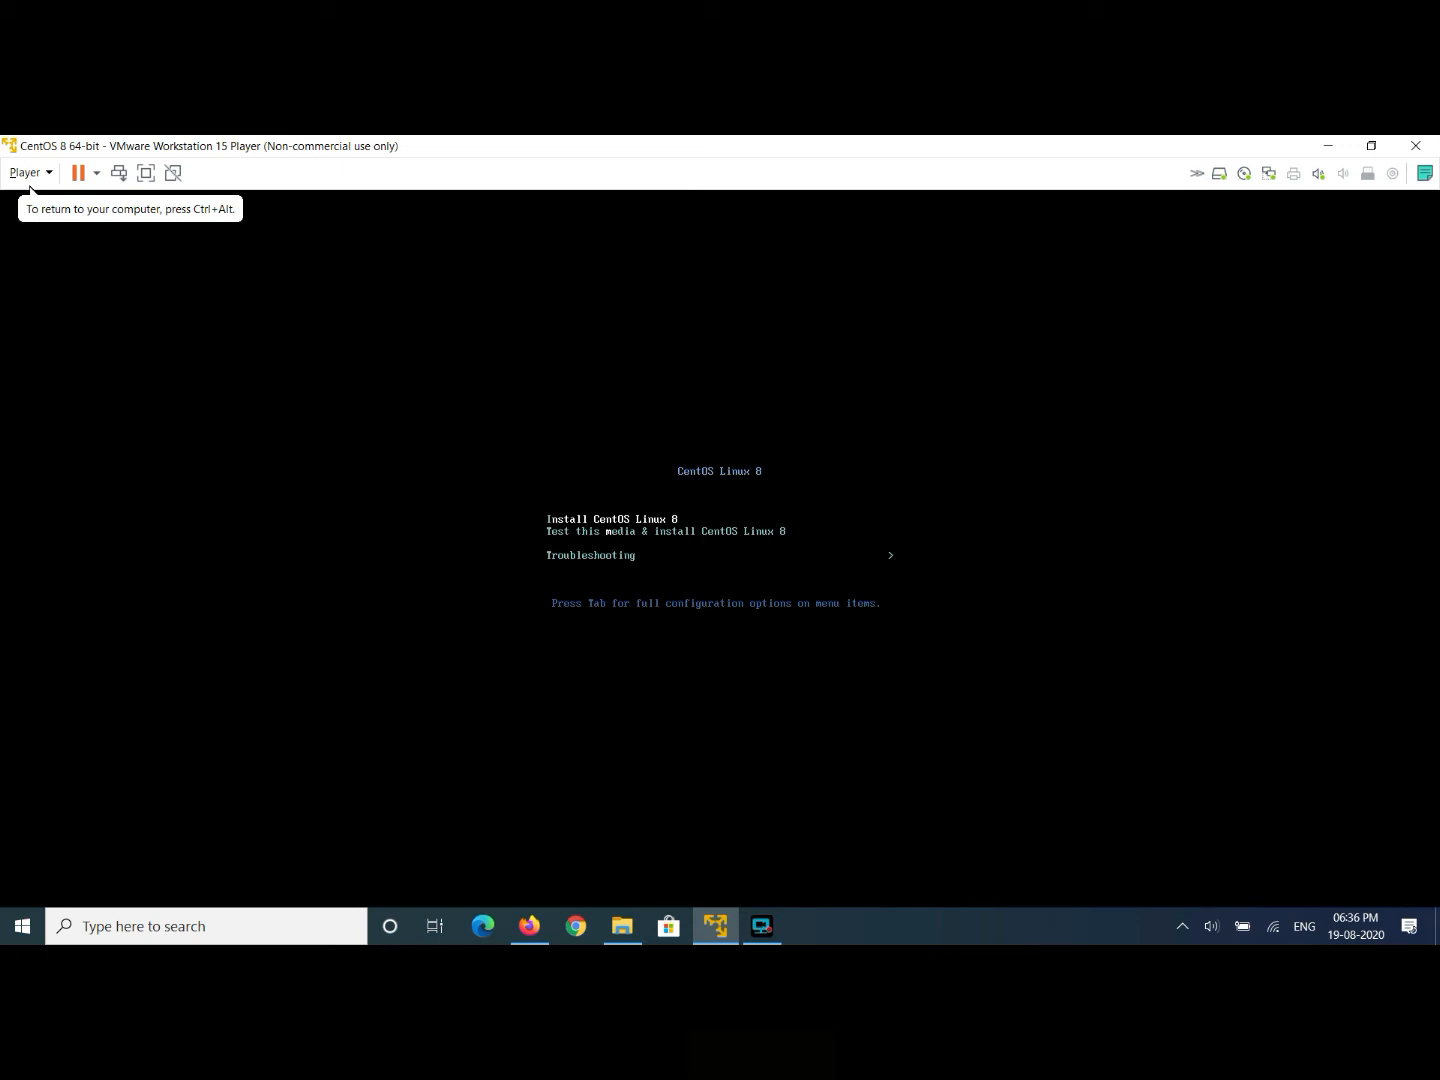
key(Return)
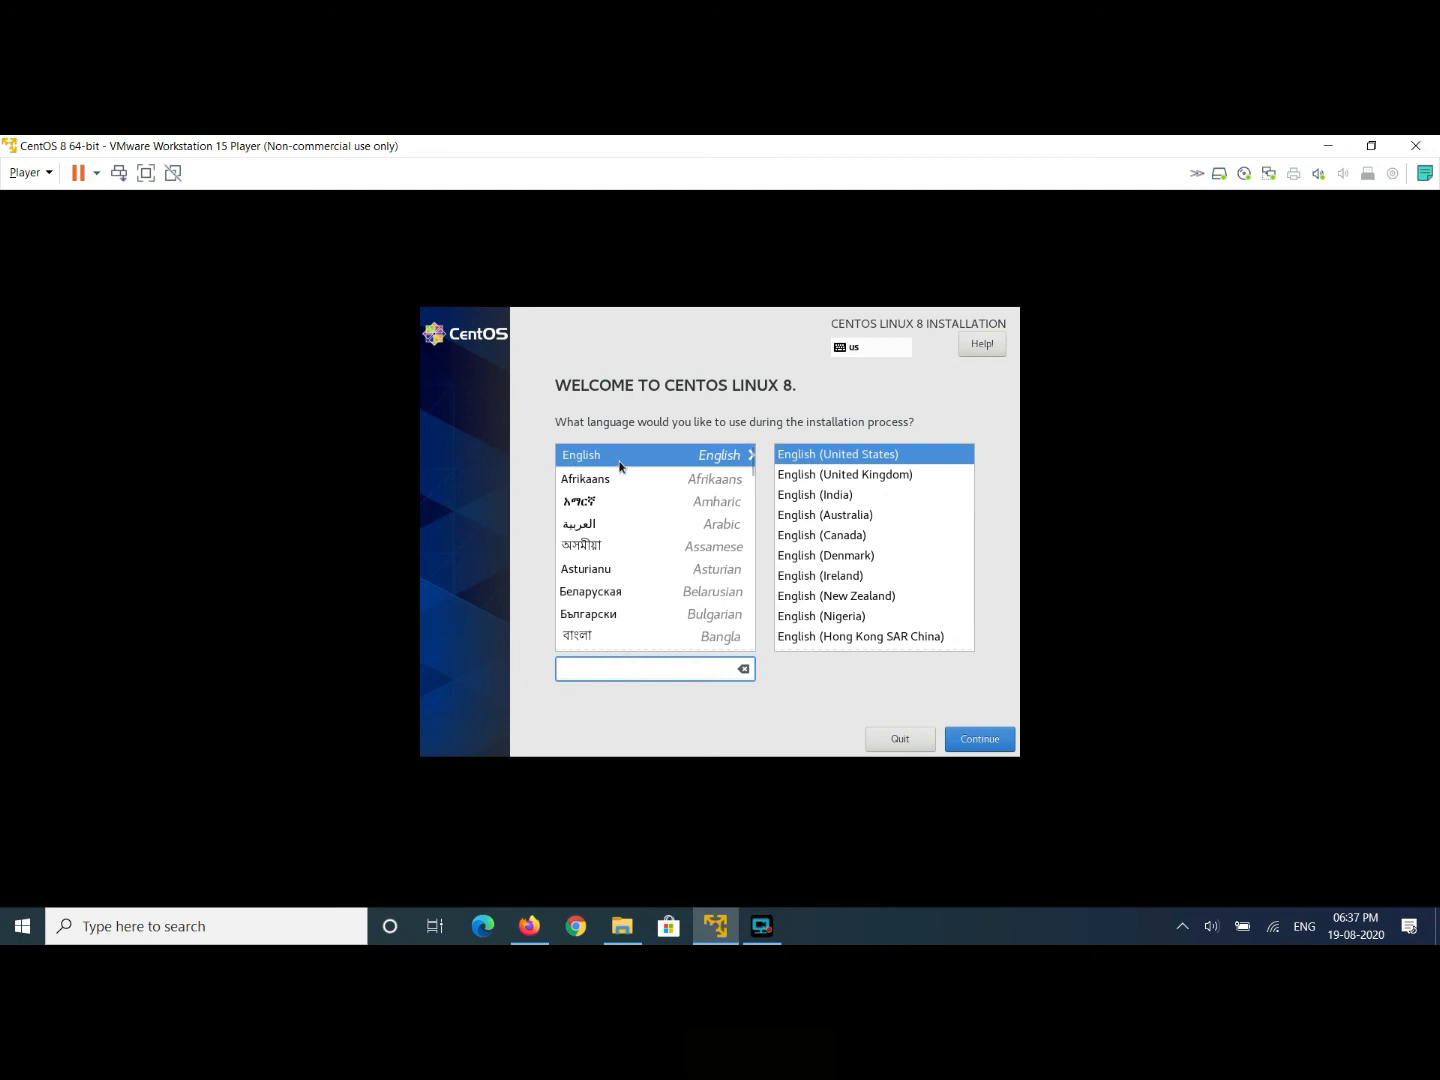
- Choose English (India) as the installation language and continue
click(802, 500)
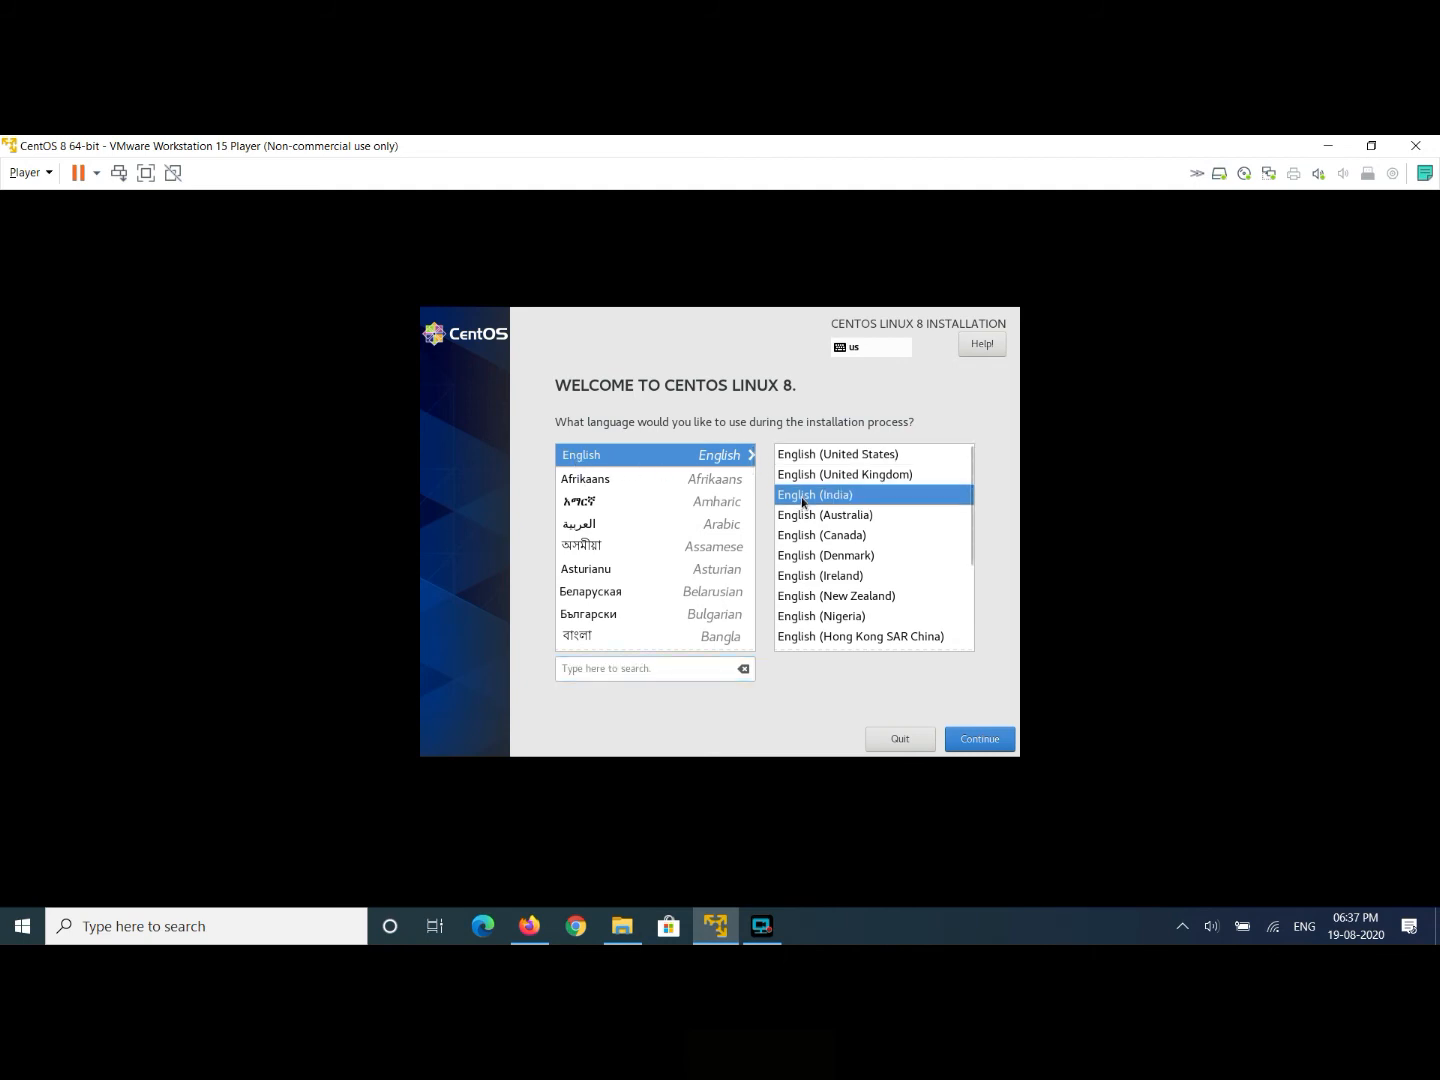
click(988, 744)
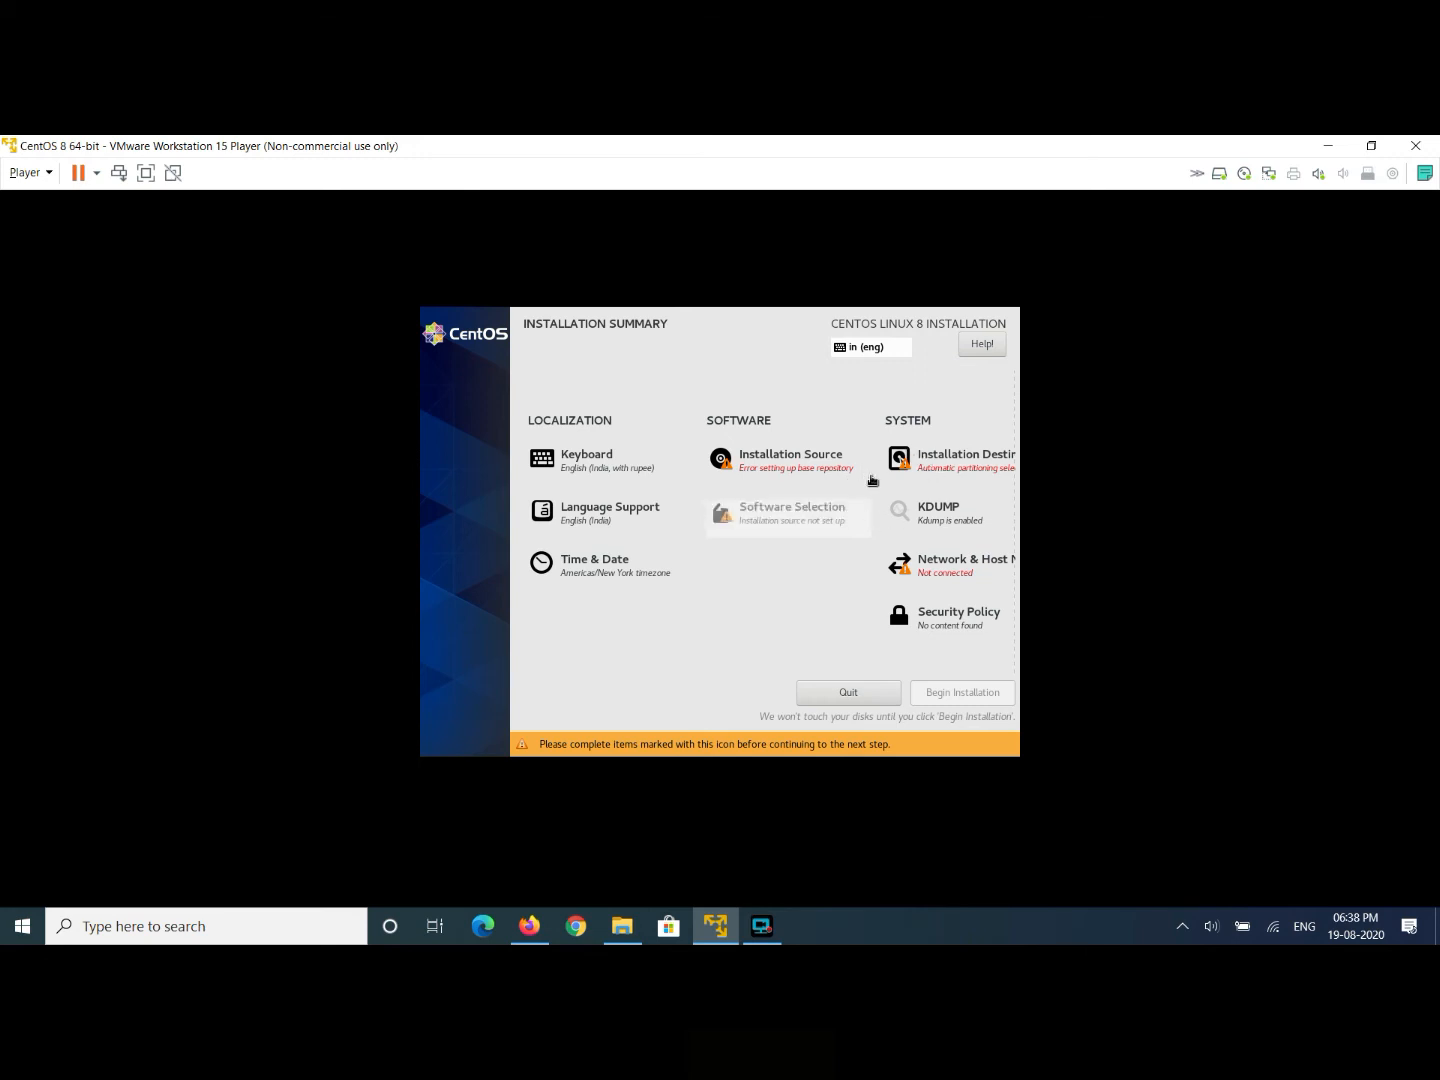
- Turn on the Ethernet ens33 connection in Network & Host Name
click(940, 570)
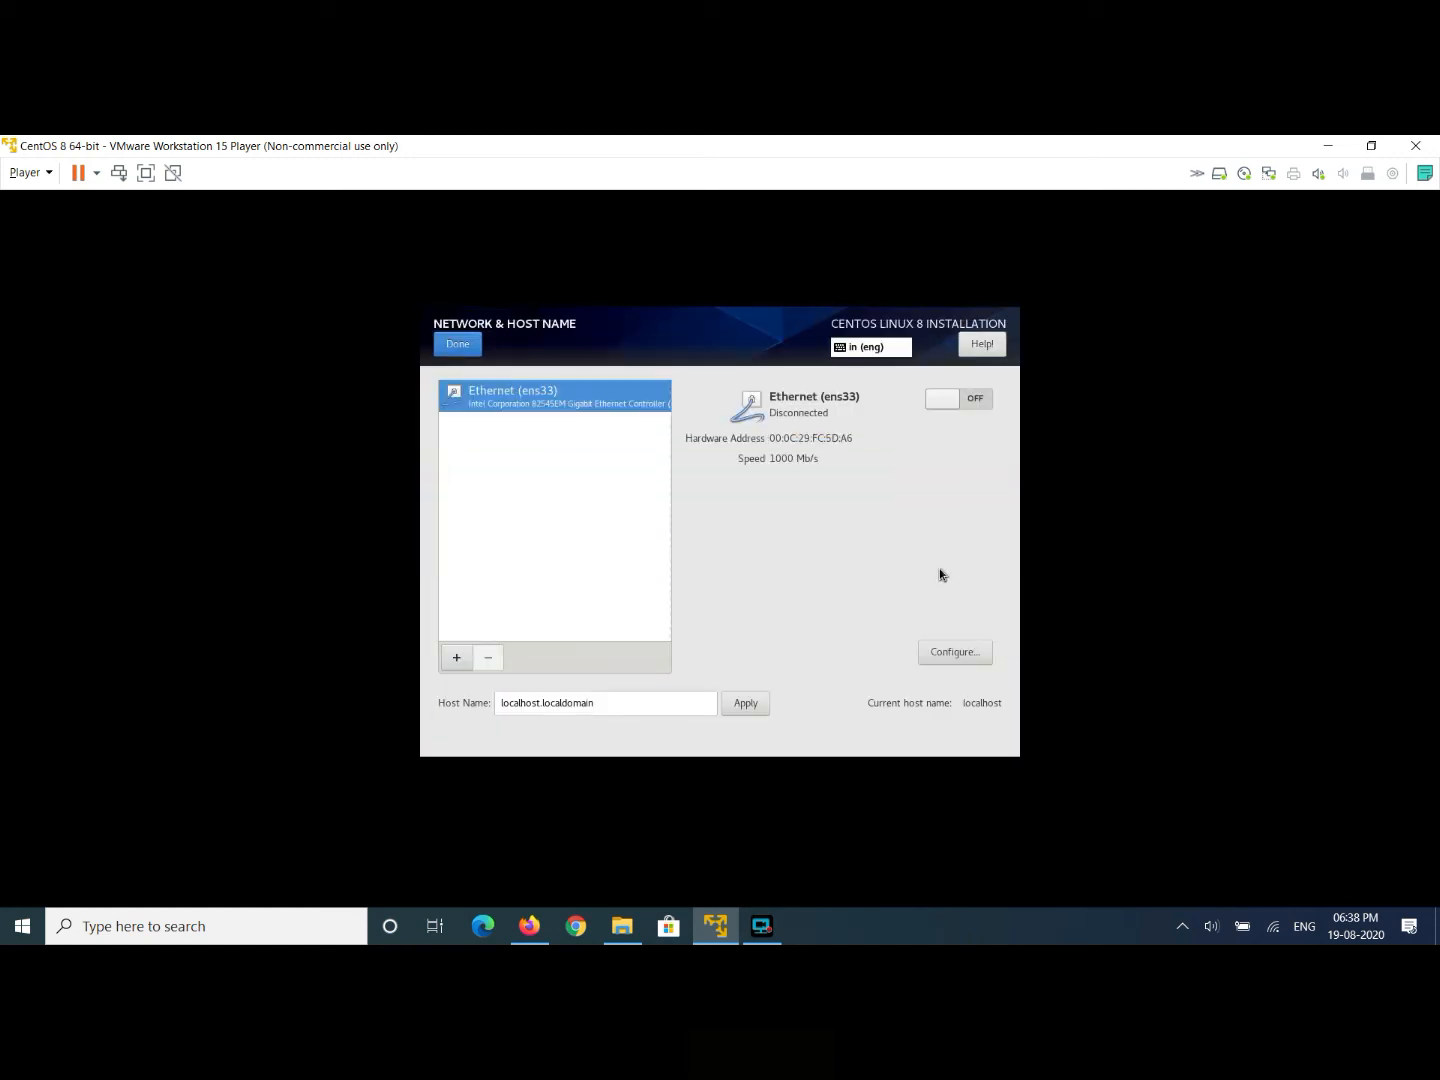
click(971, 406)
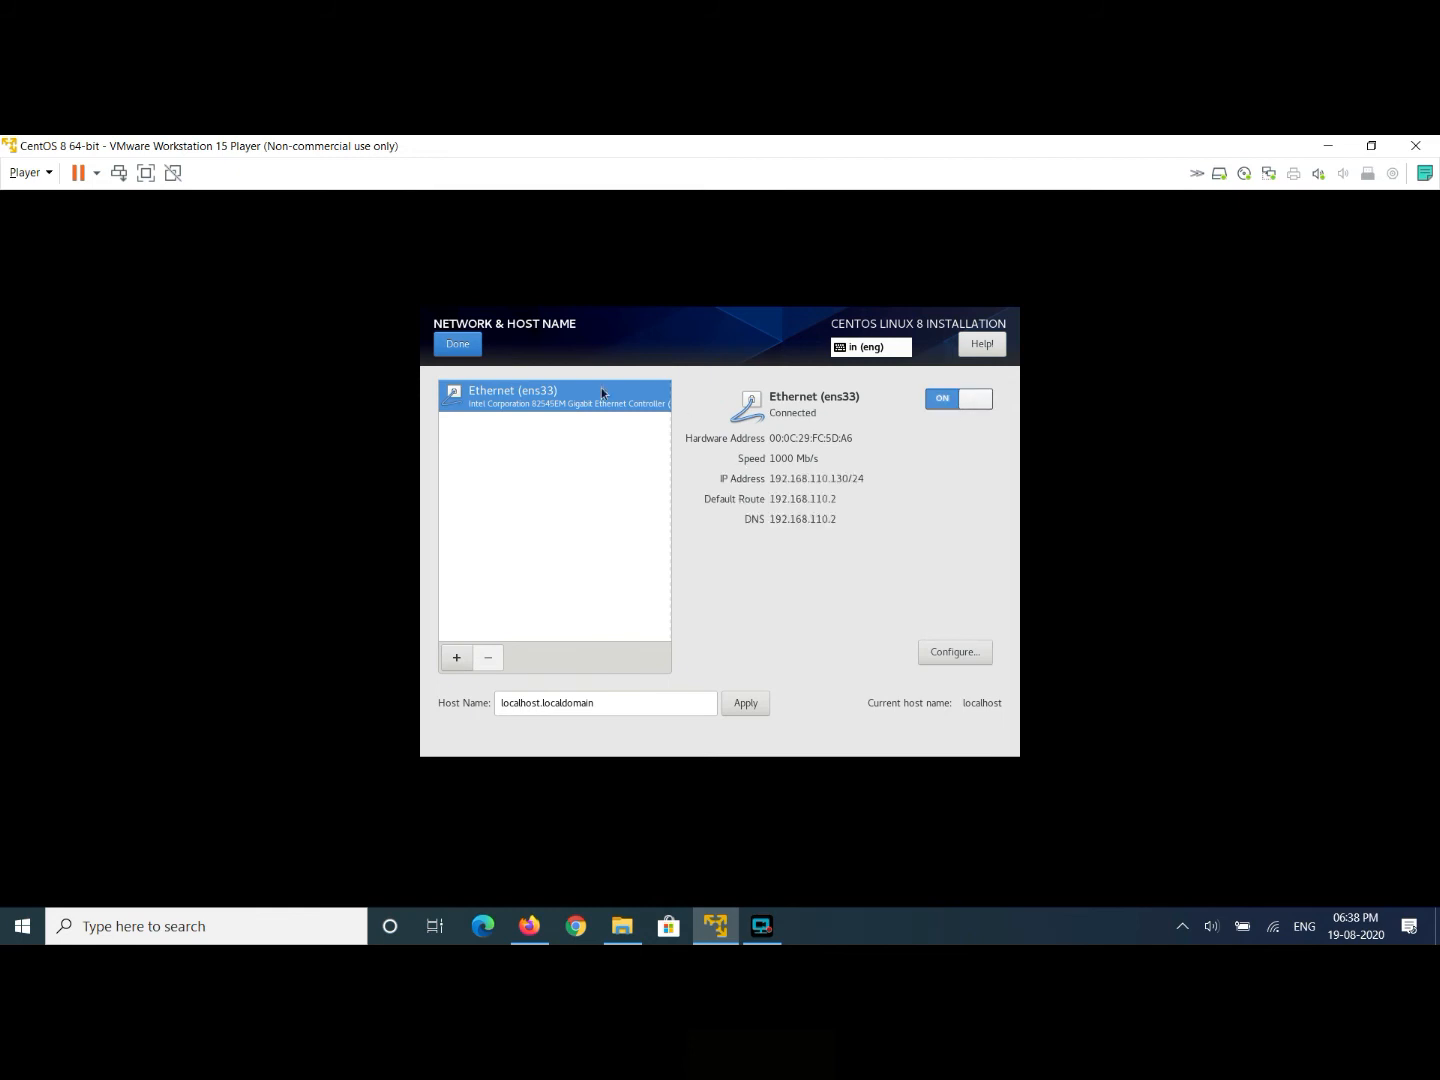
click(475, 350)
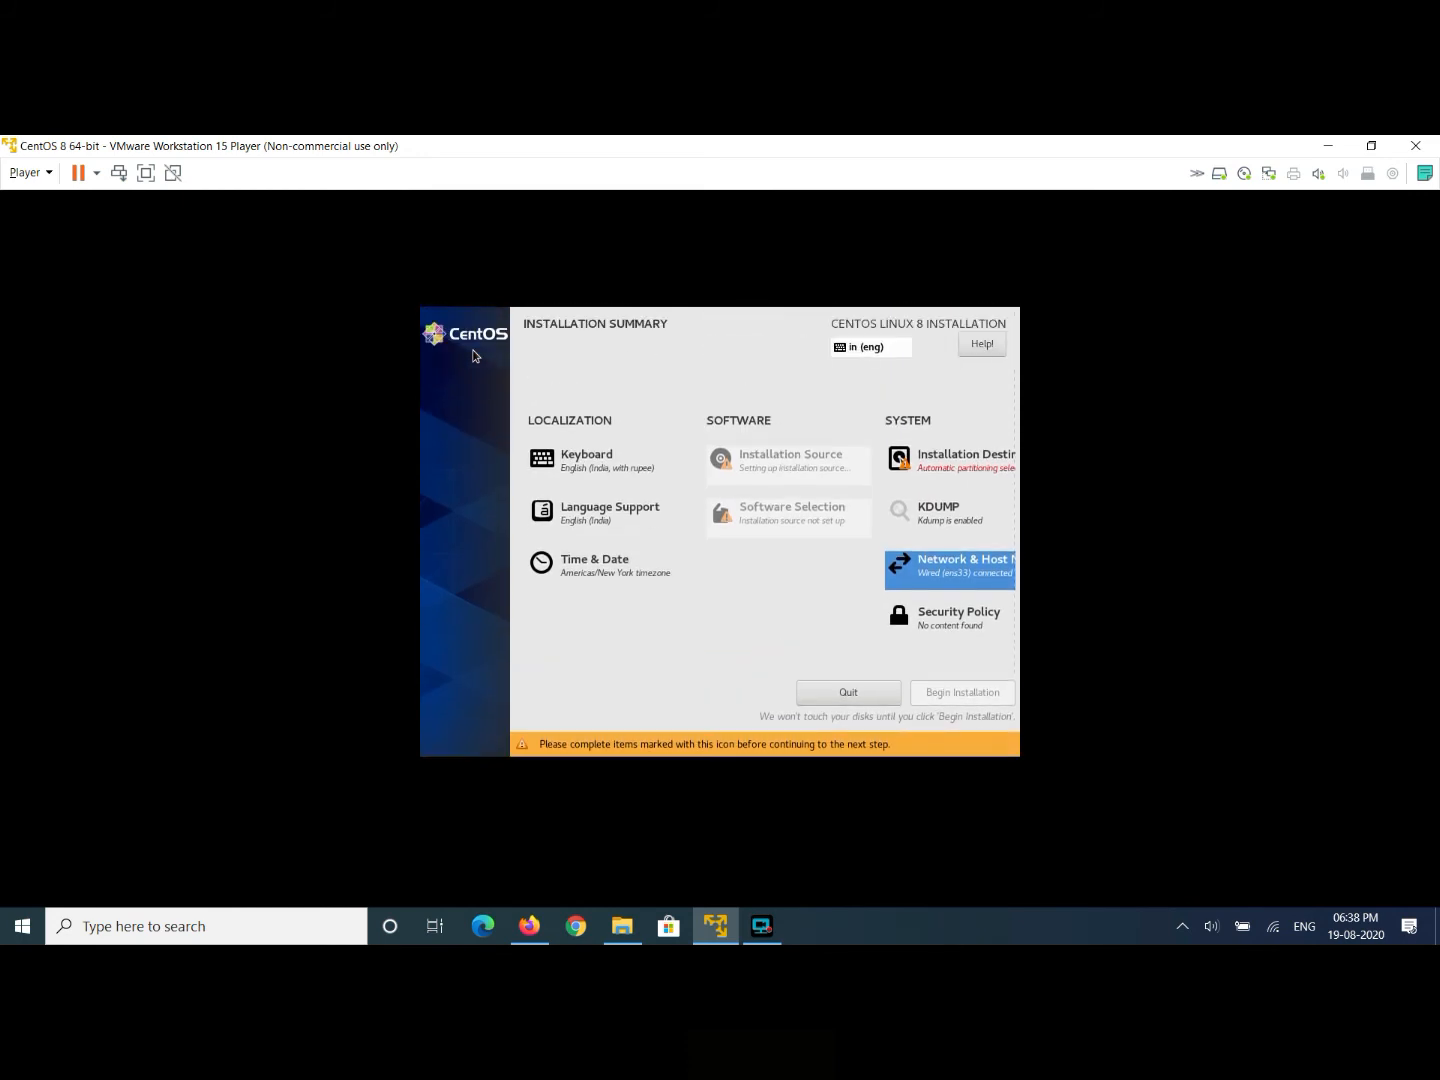
- Confirm the 20 GiB virtual disk as the installation destination
click(948, 465)
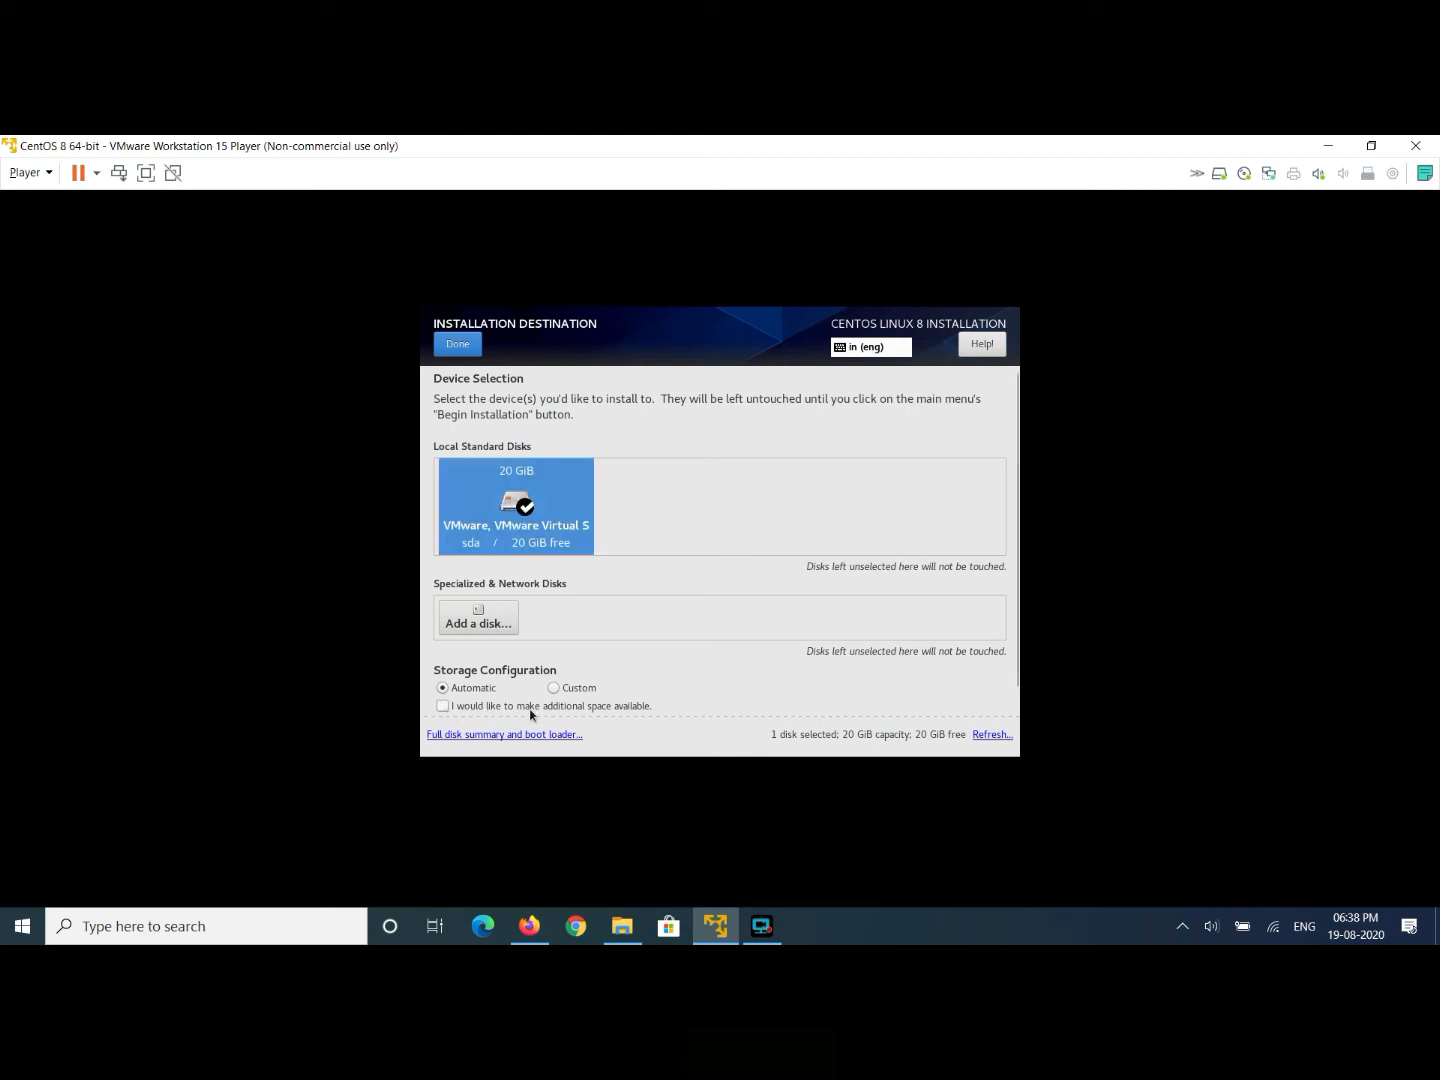
click(457, 348)
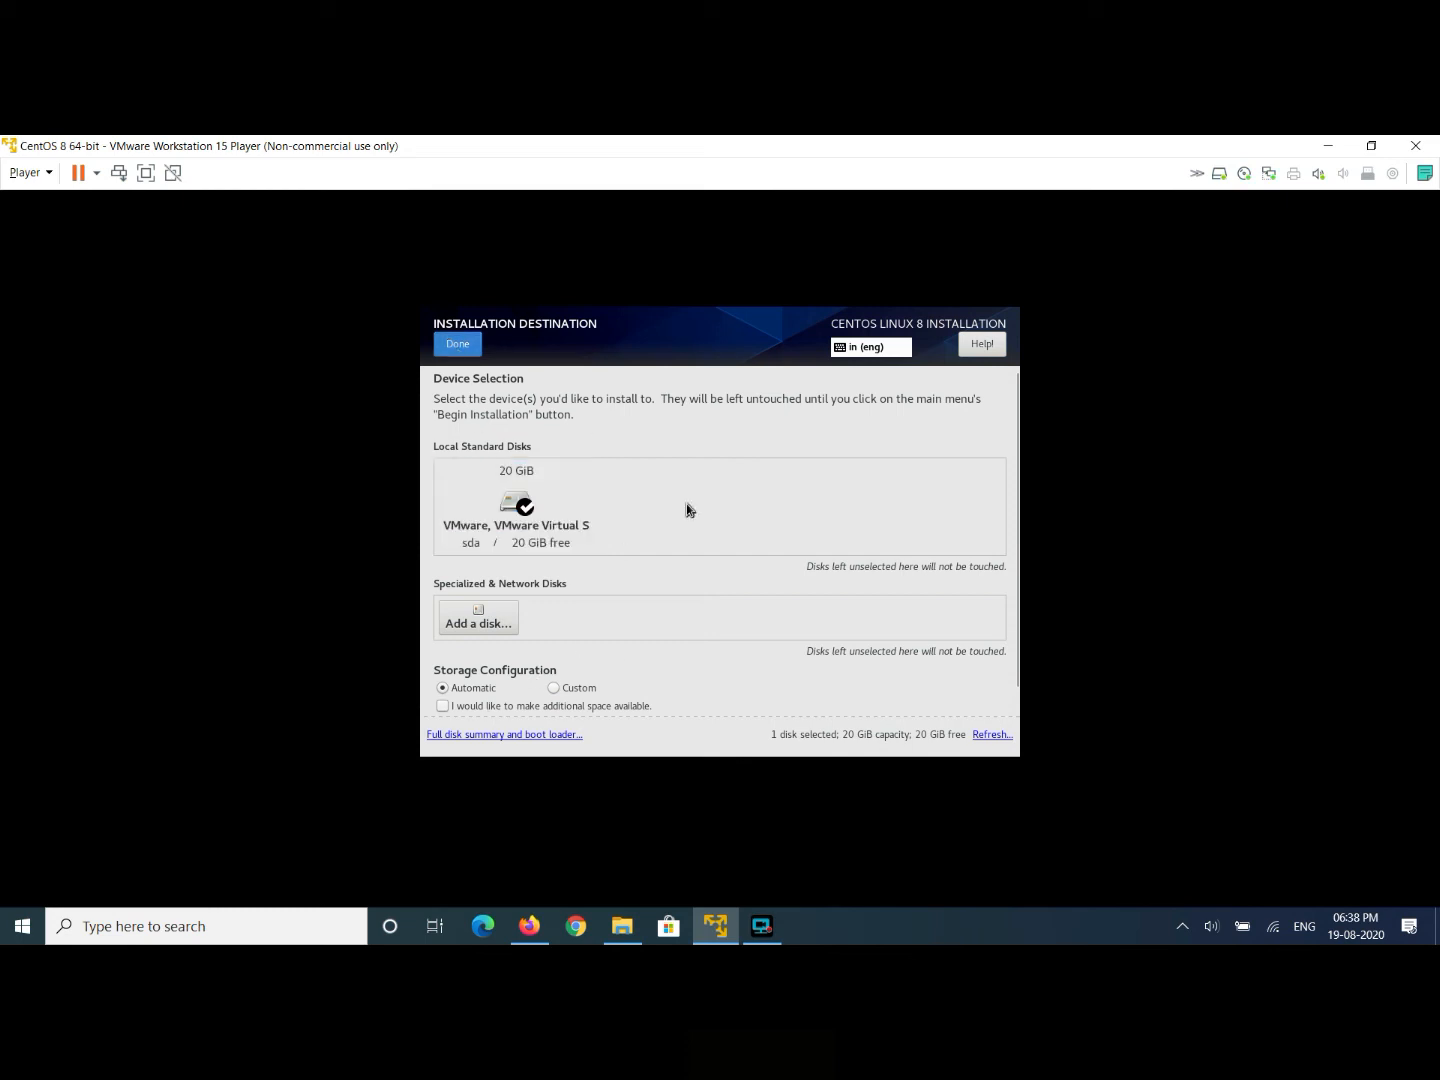
click(460, 346)
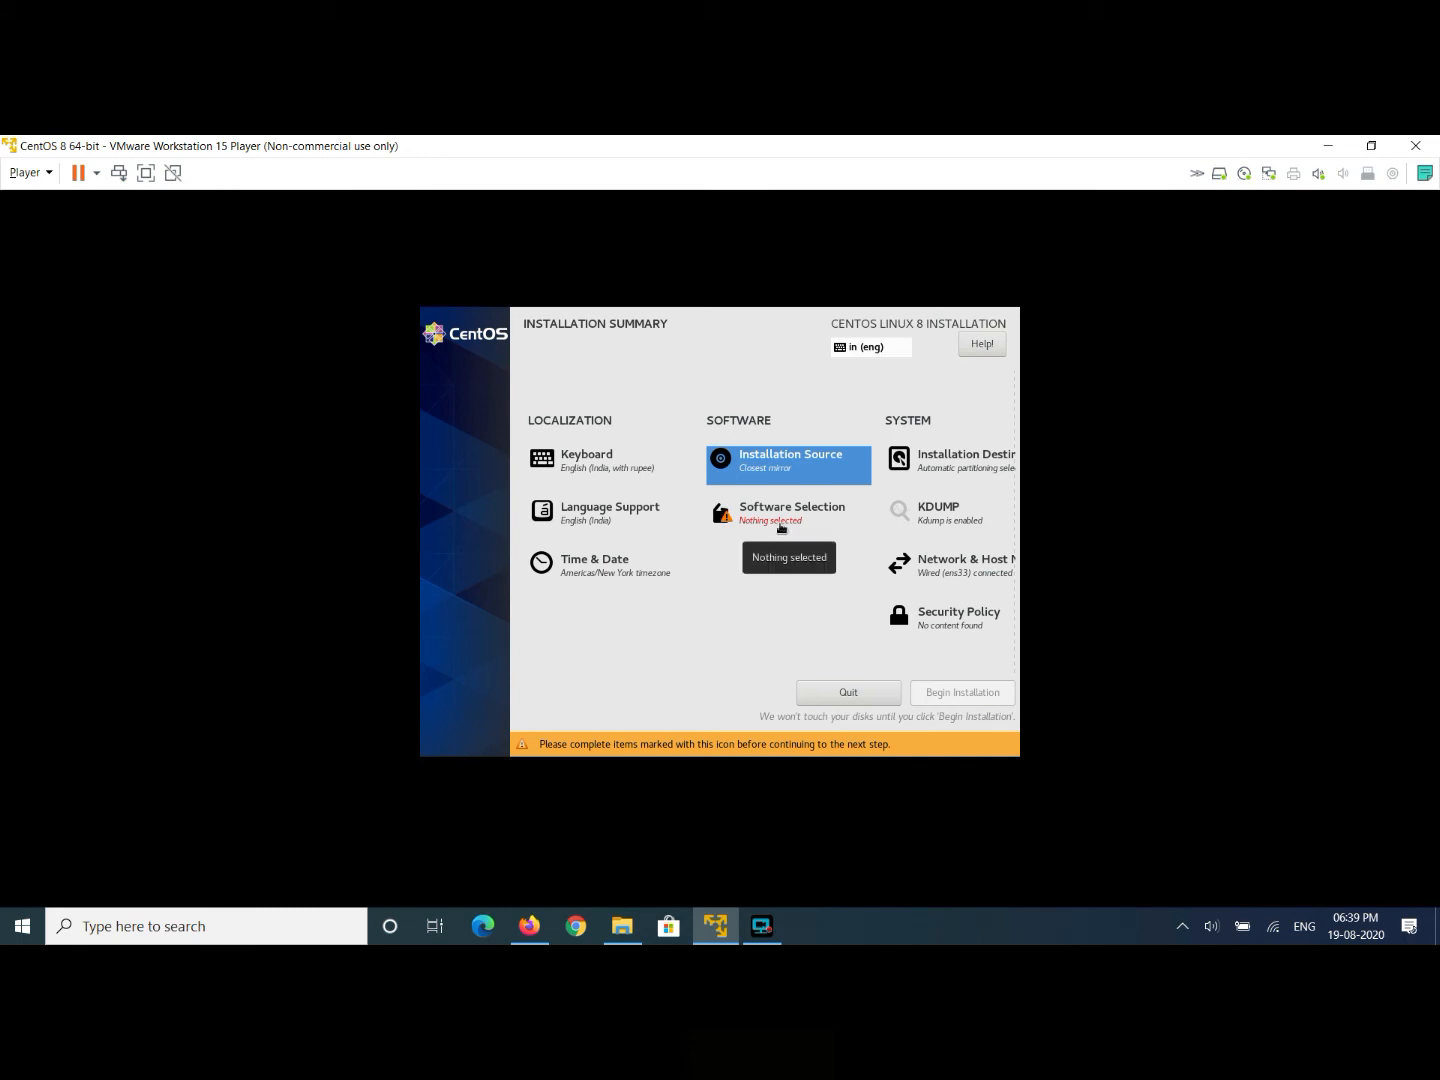
- Under Server with GUI, tick Debugging Tools, FTP Server, Guest Agents, Basic Web Server, File and Storage Server, Infiniband, Mail Server, Network Servers
click(781, 527)
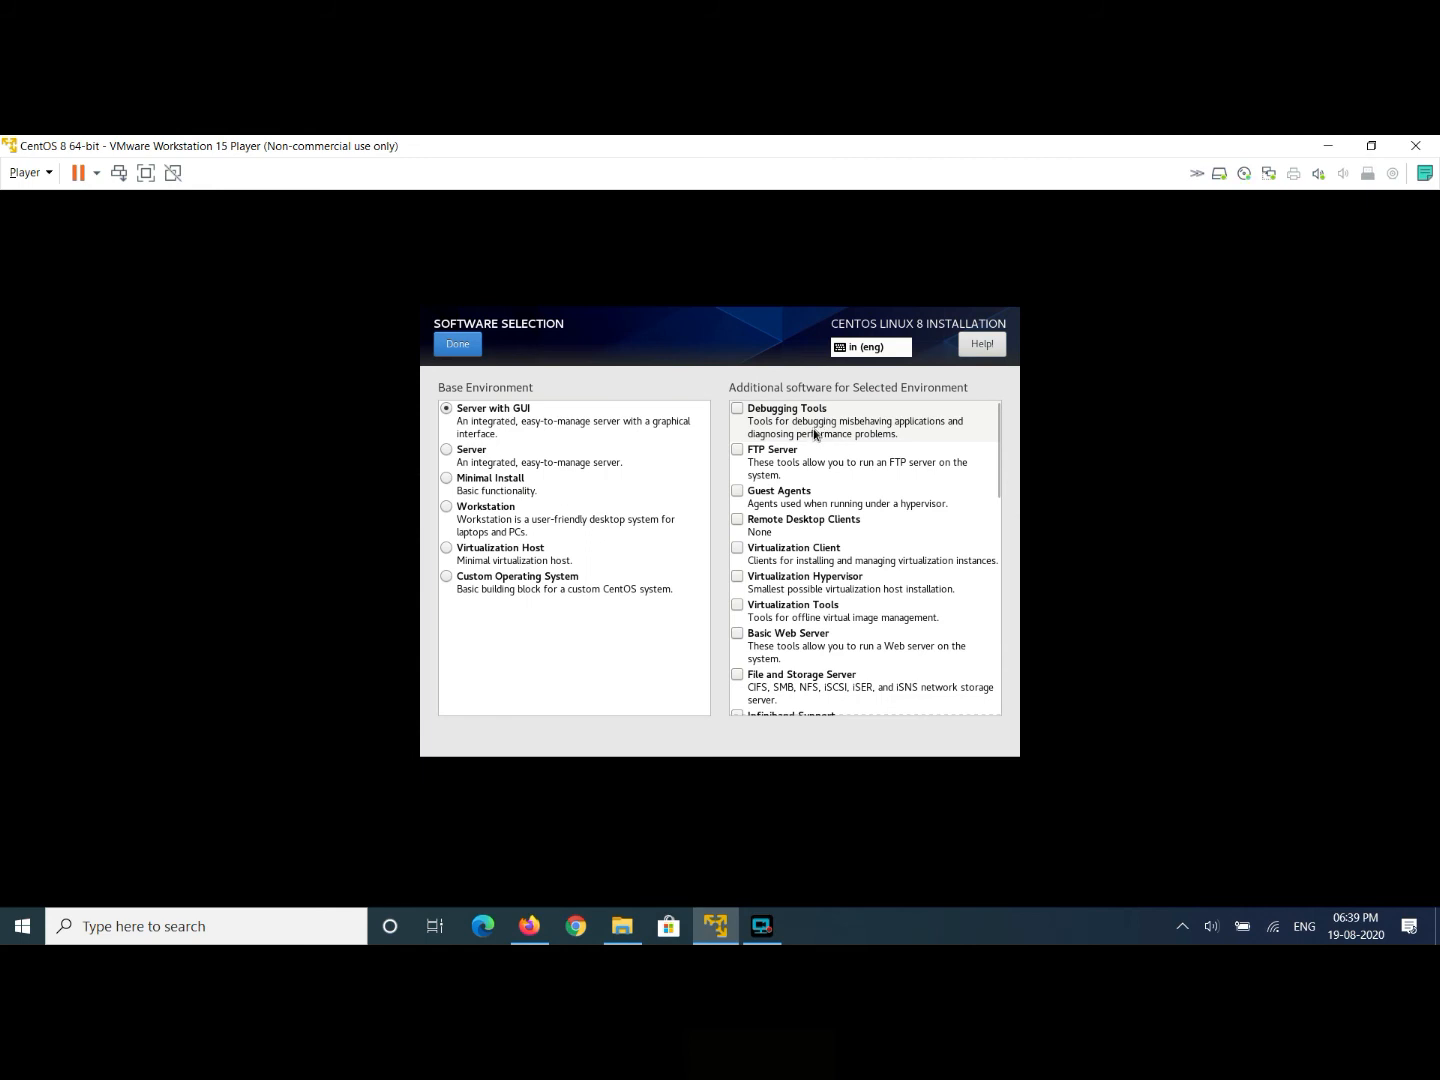
click(737, 410)
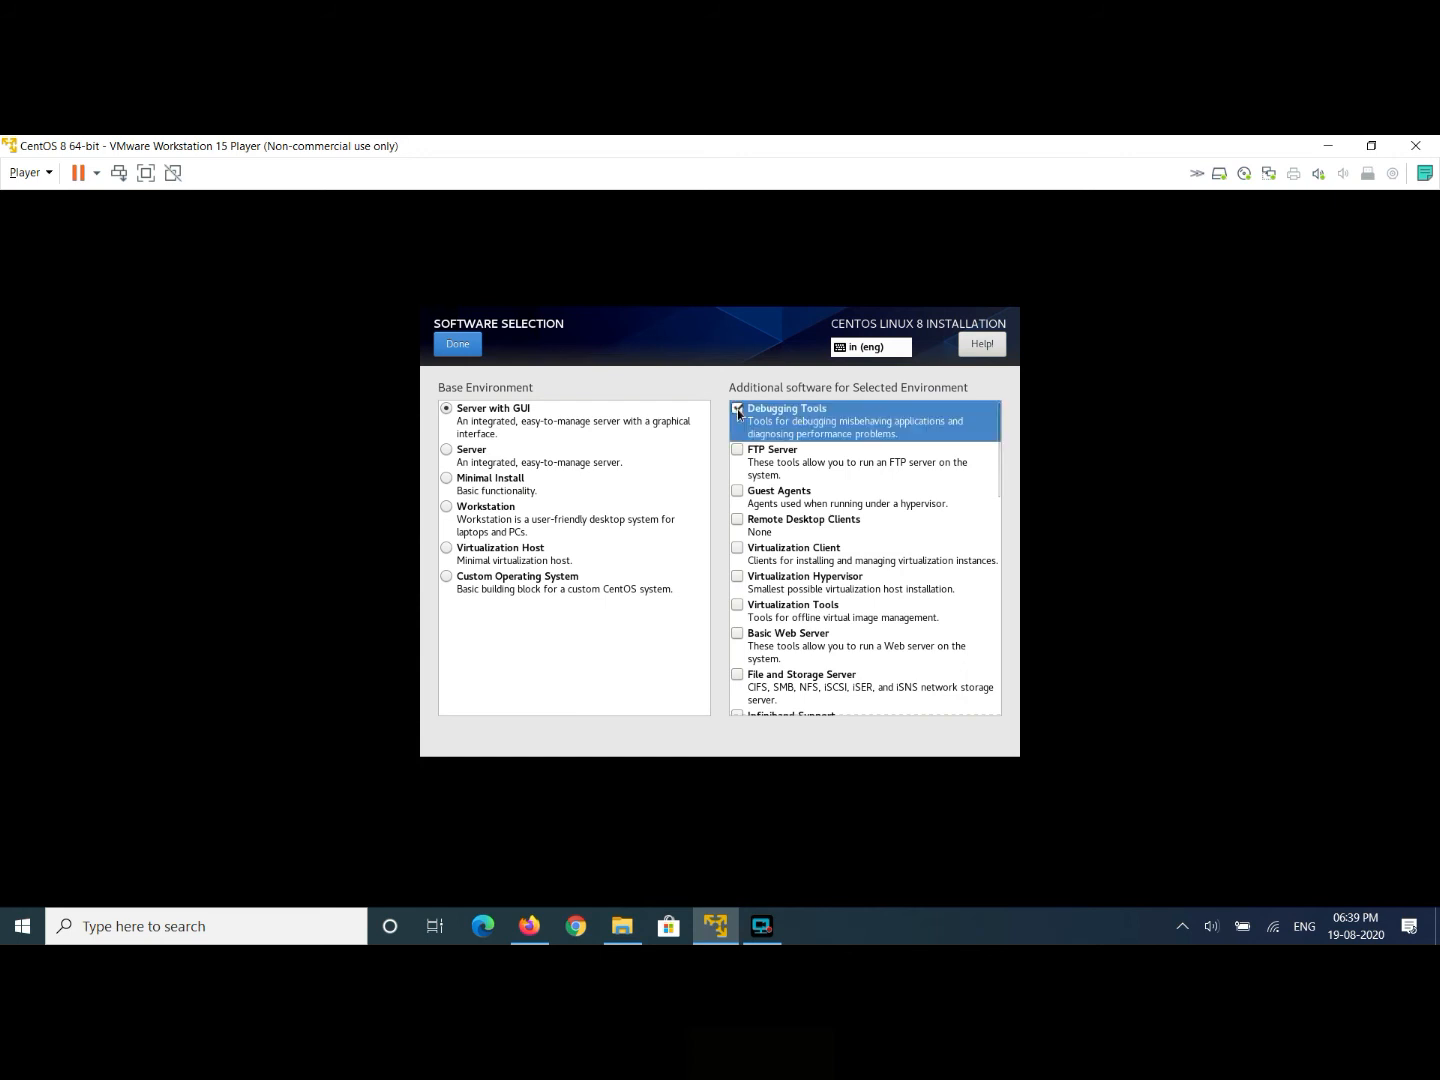
click(738, 451)
click(738, 492)
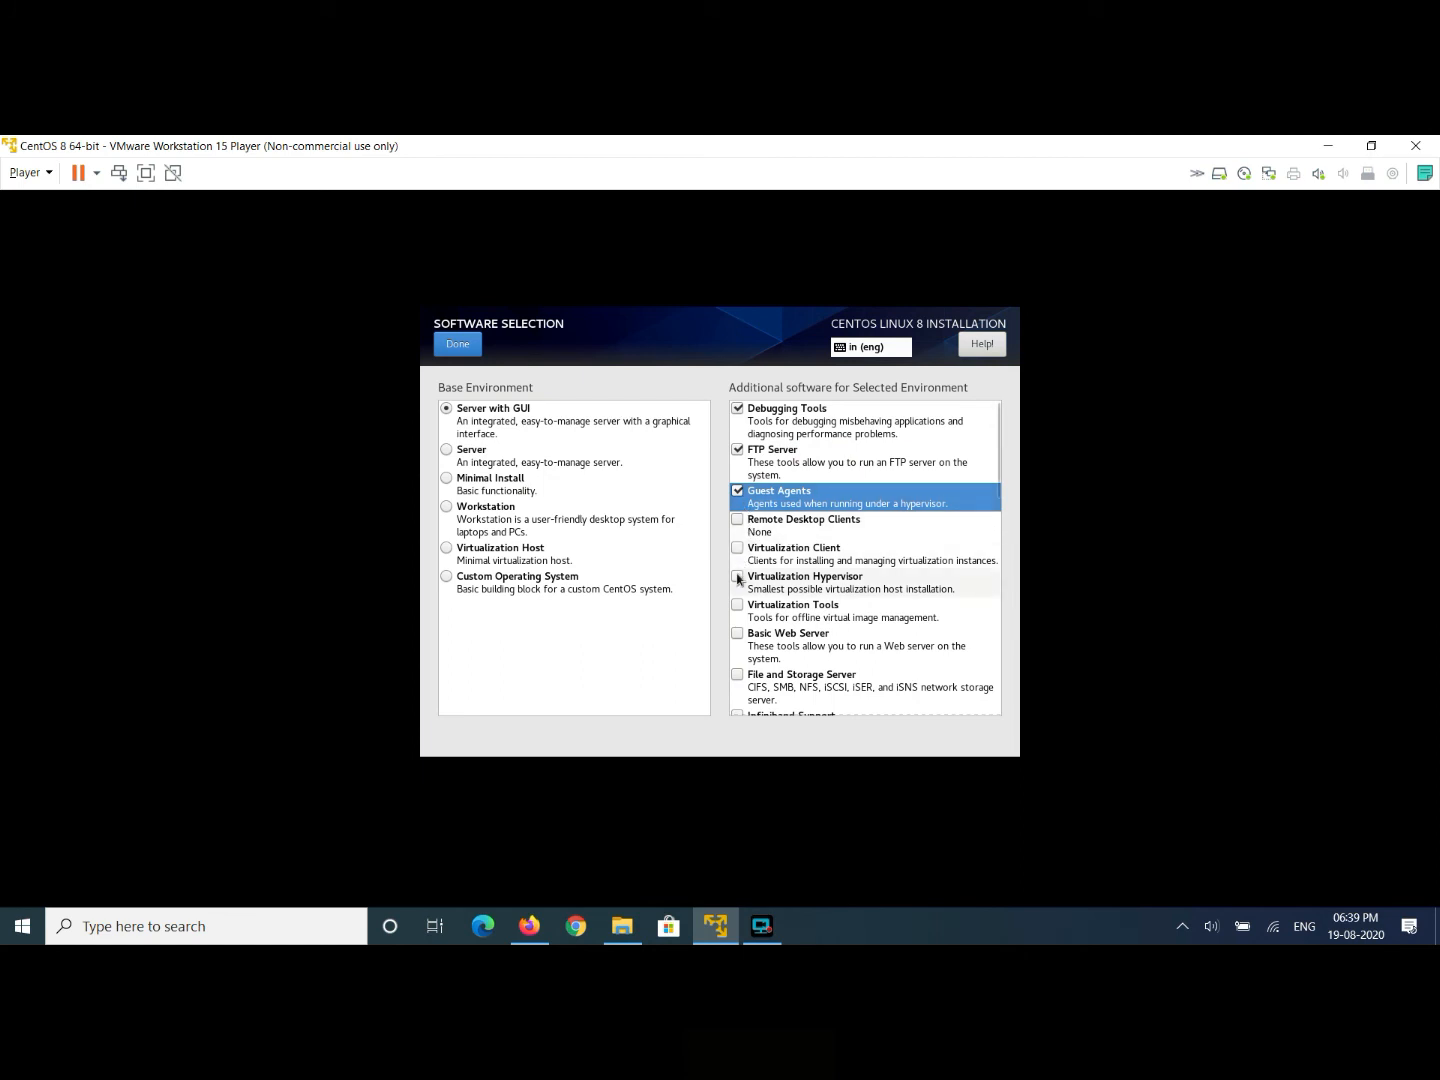
click(738, 633)
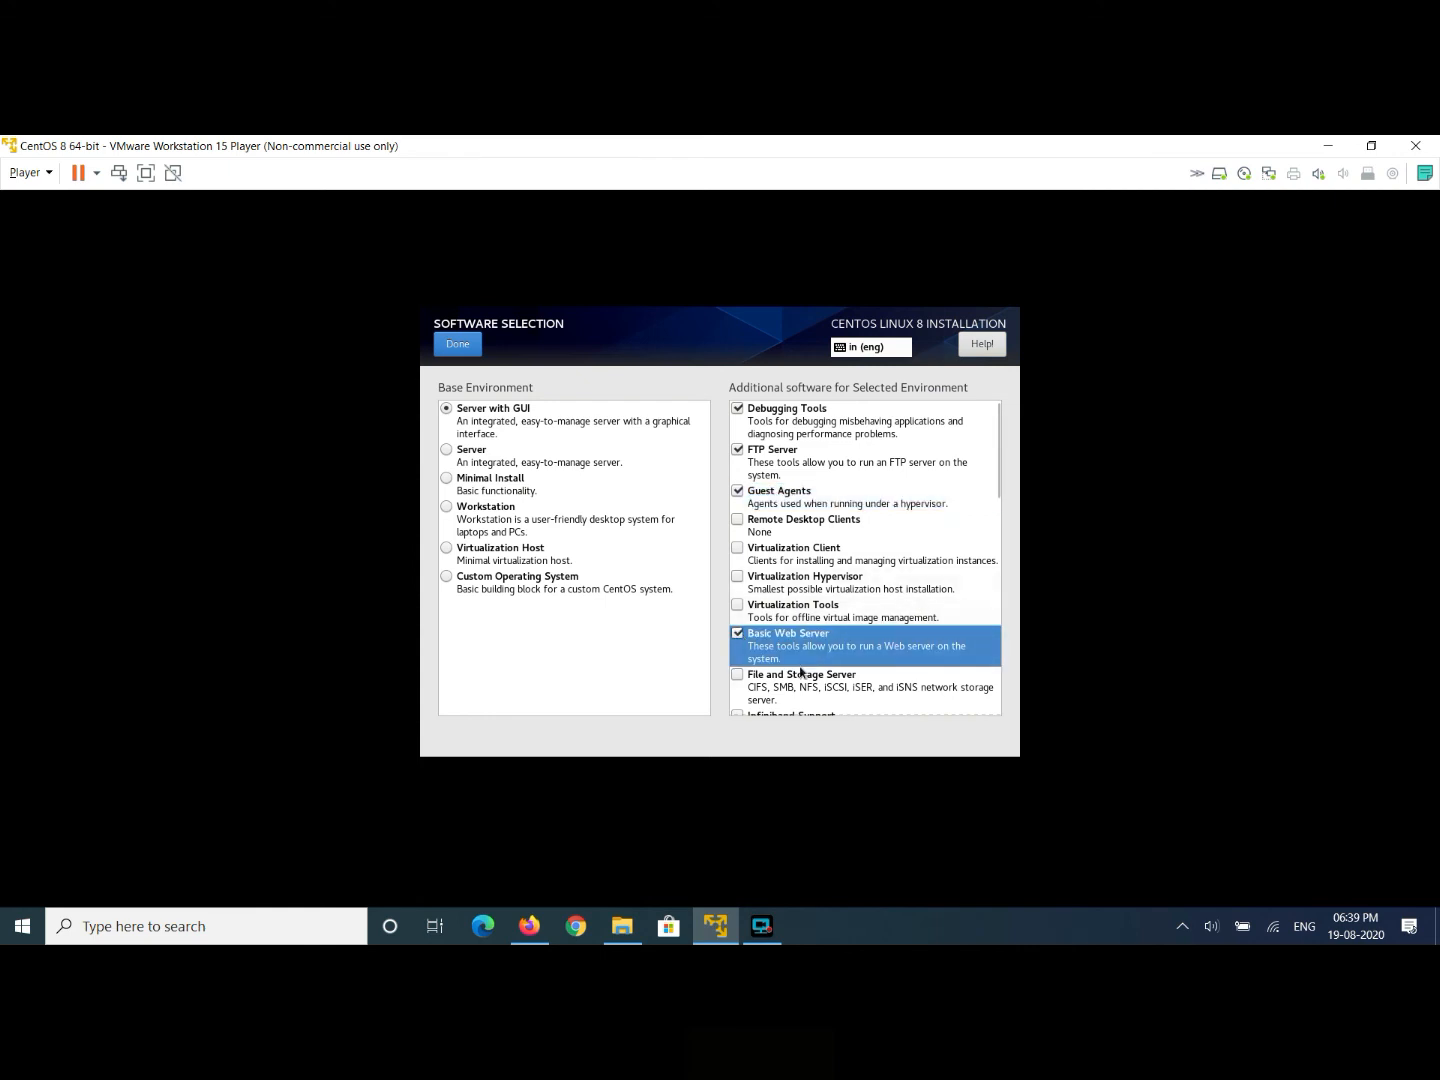
click(738, 675)
scroll(997, 553, down, 4)
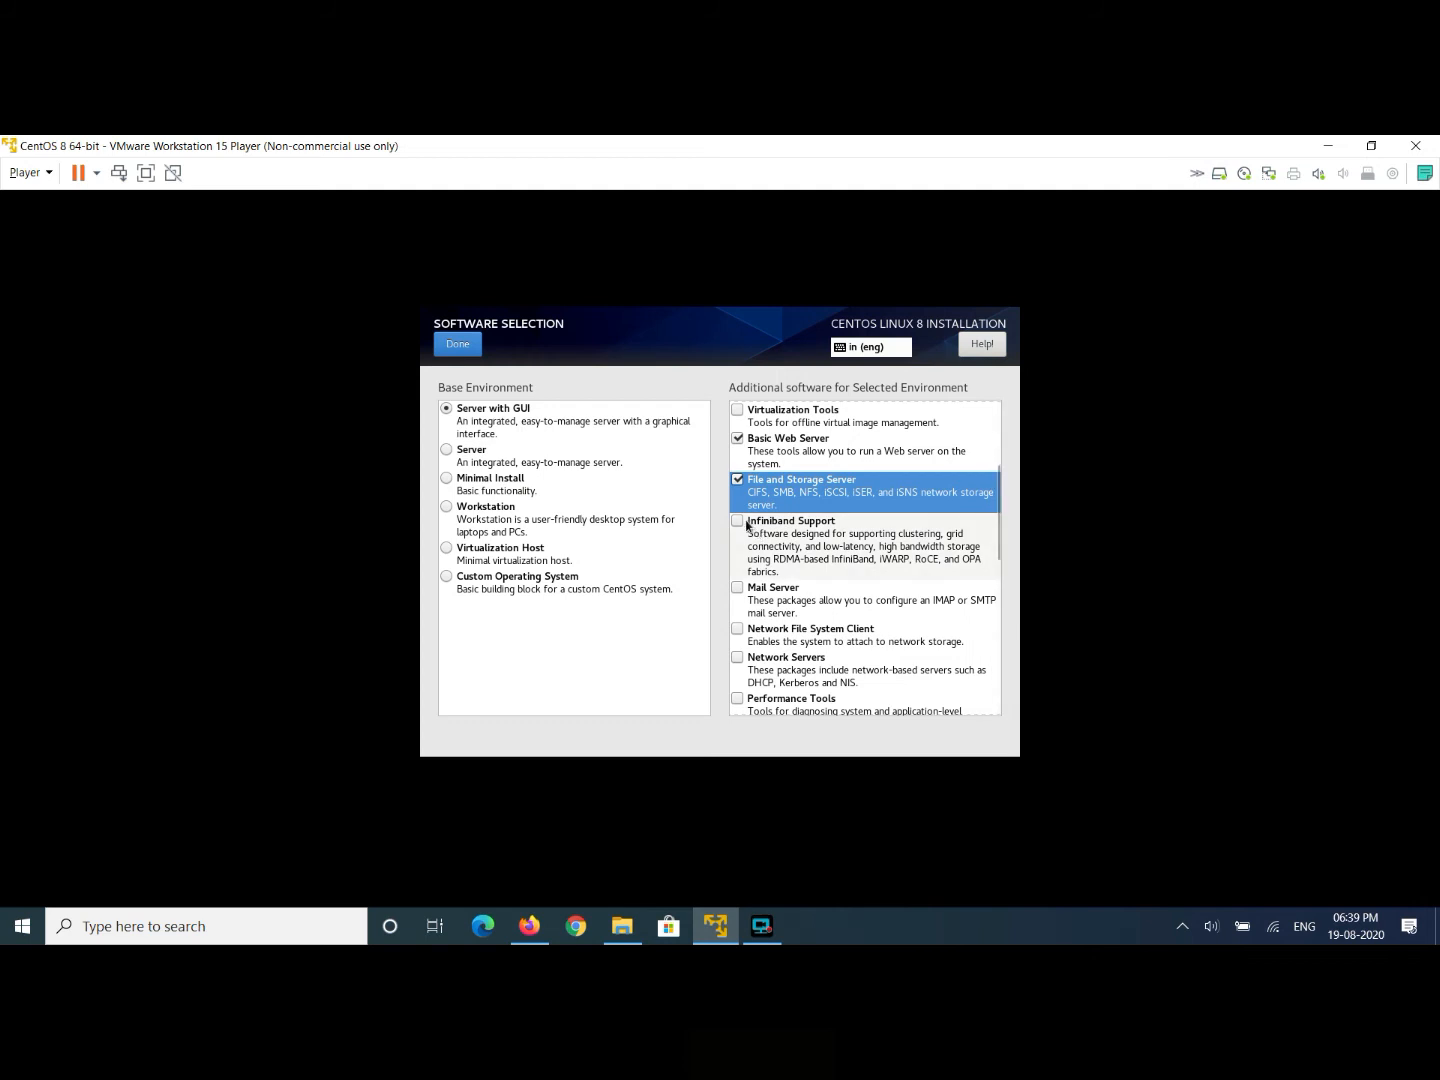
click(737, 521)
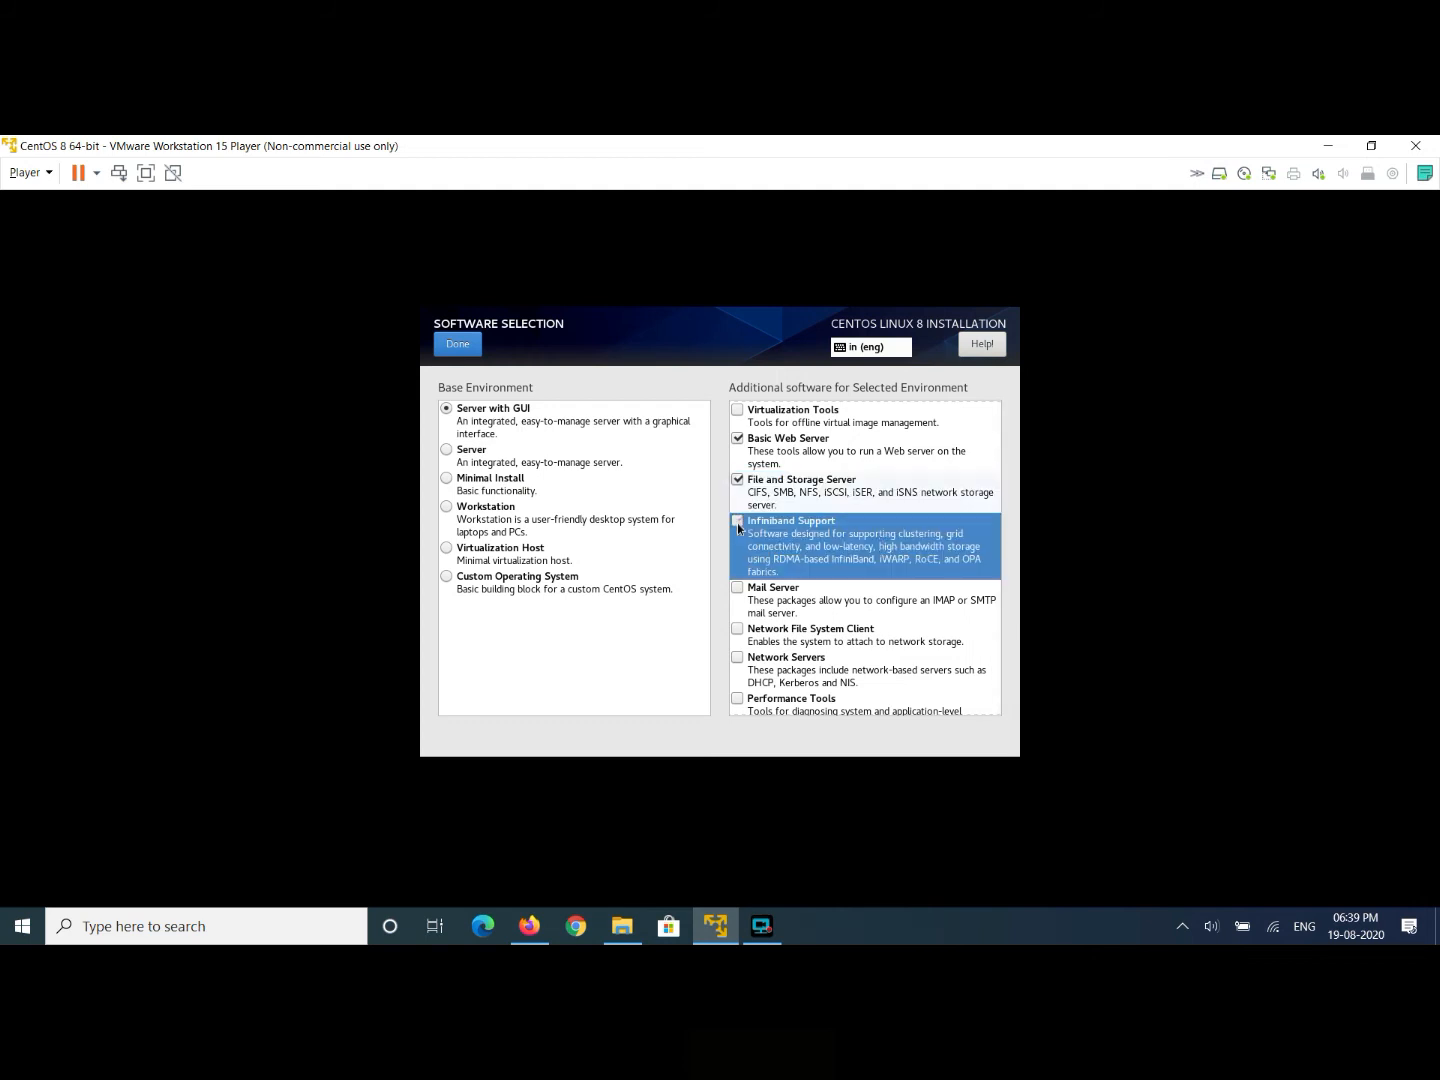
drag(995, 516, 995, 540)
scroll(995, 540, down, 2)
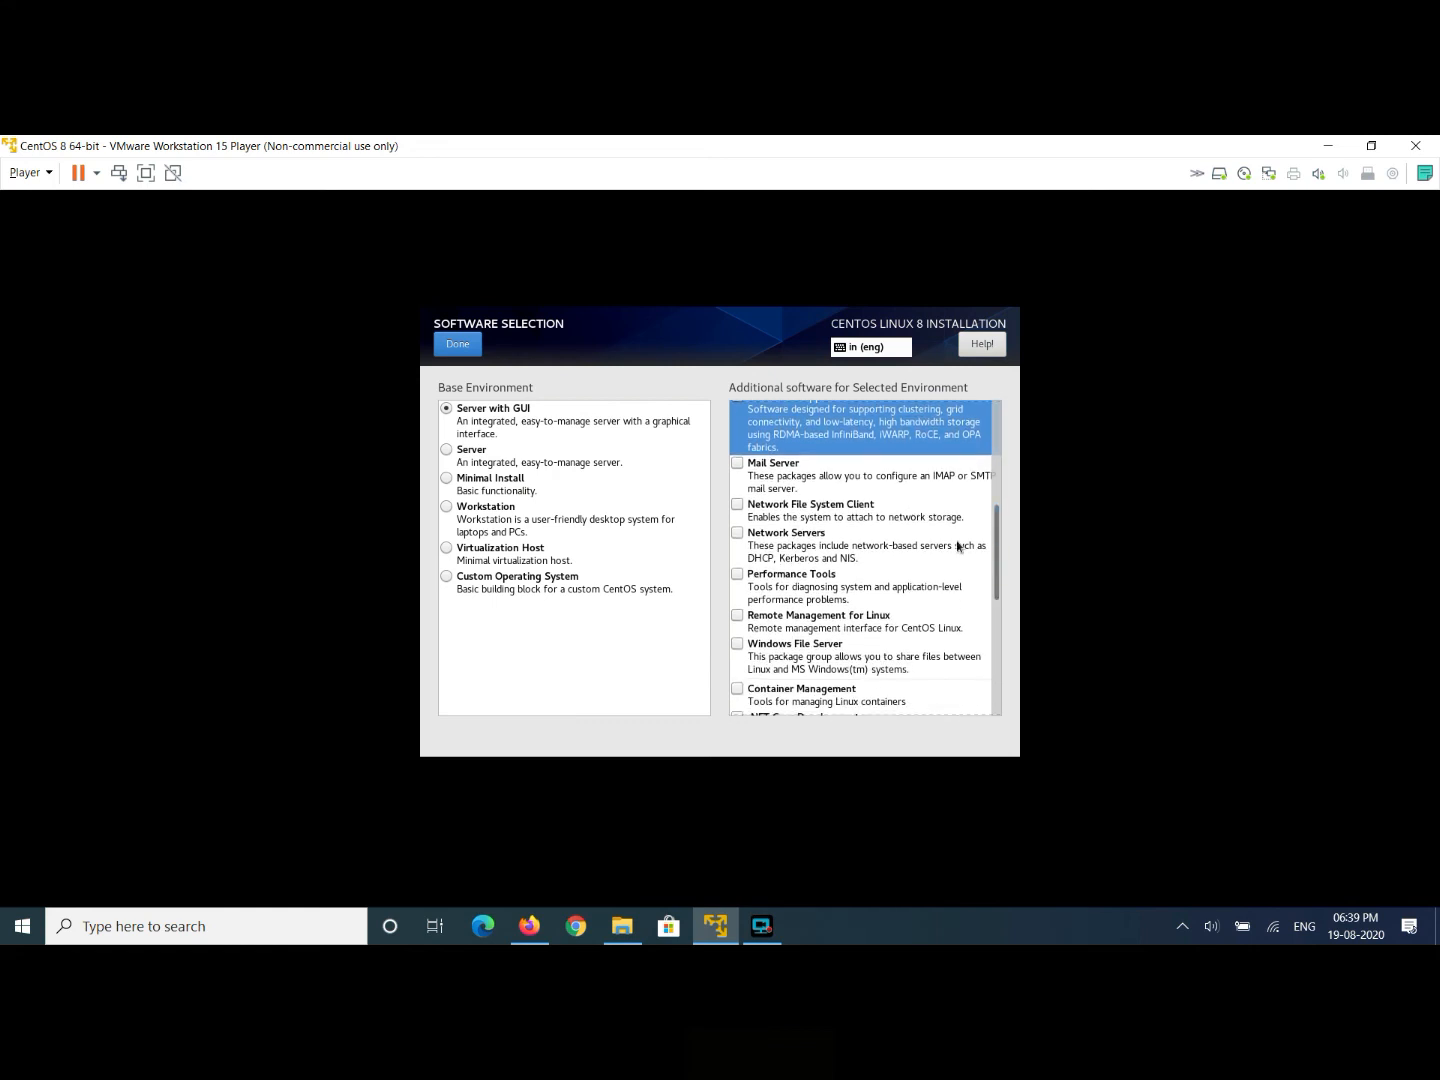
click(740, 472)
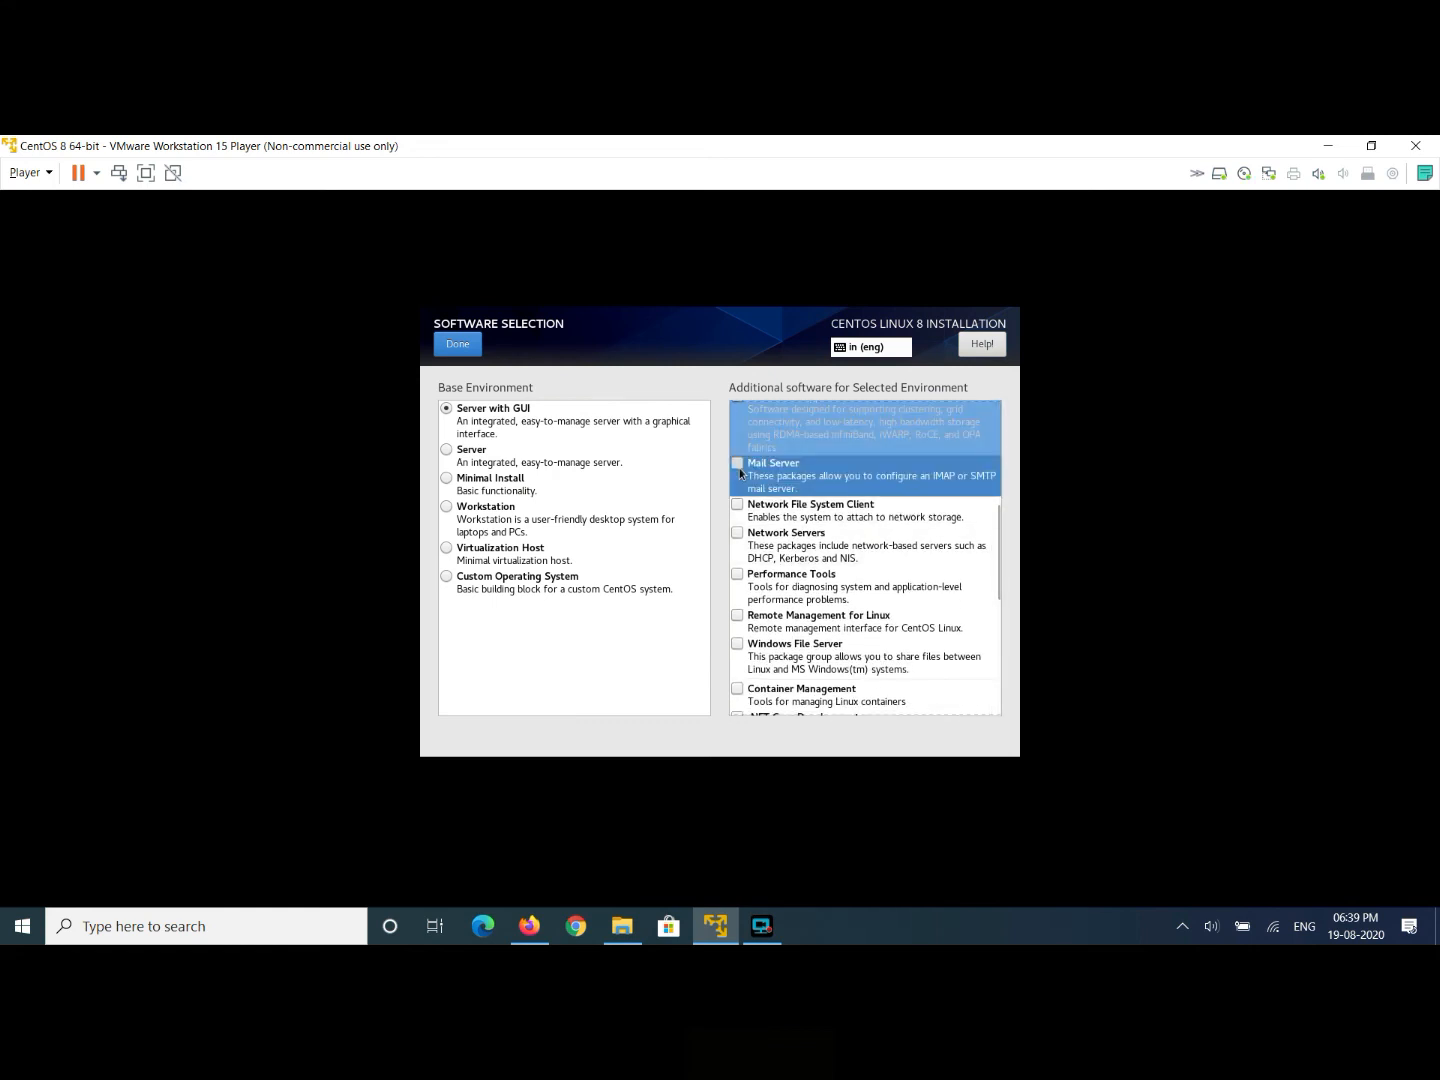
click(736, 532)
- Tick Remote Management for Linux, Windows File Server, Container Management, .NET Core Development and RPM Development Tools
scroll(993, 596, down, 3)
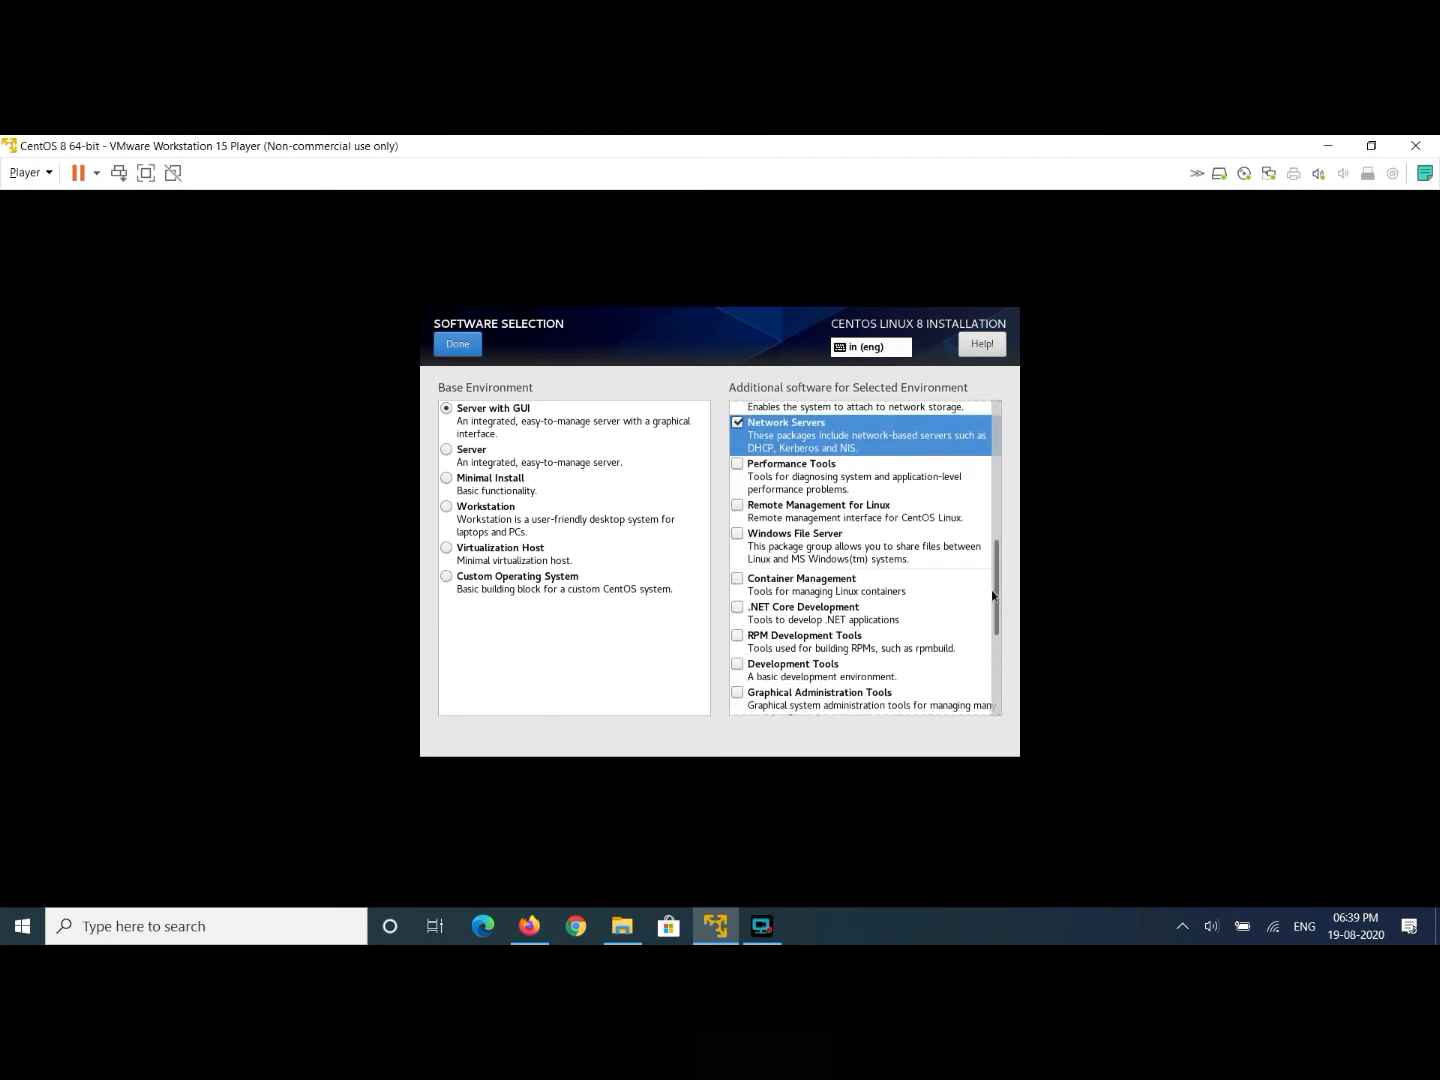
click(738, 506)
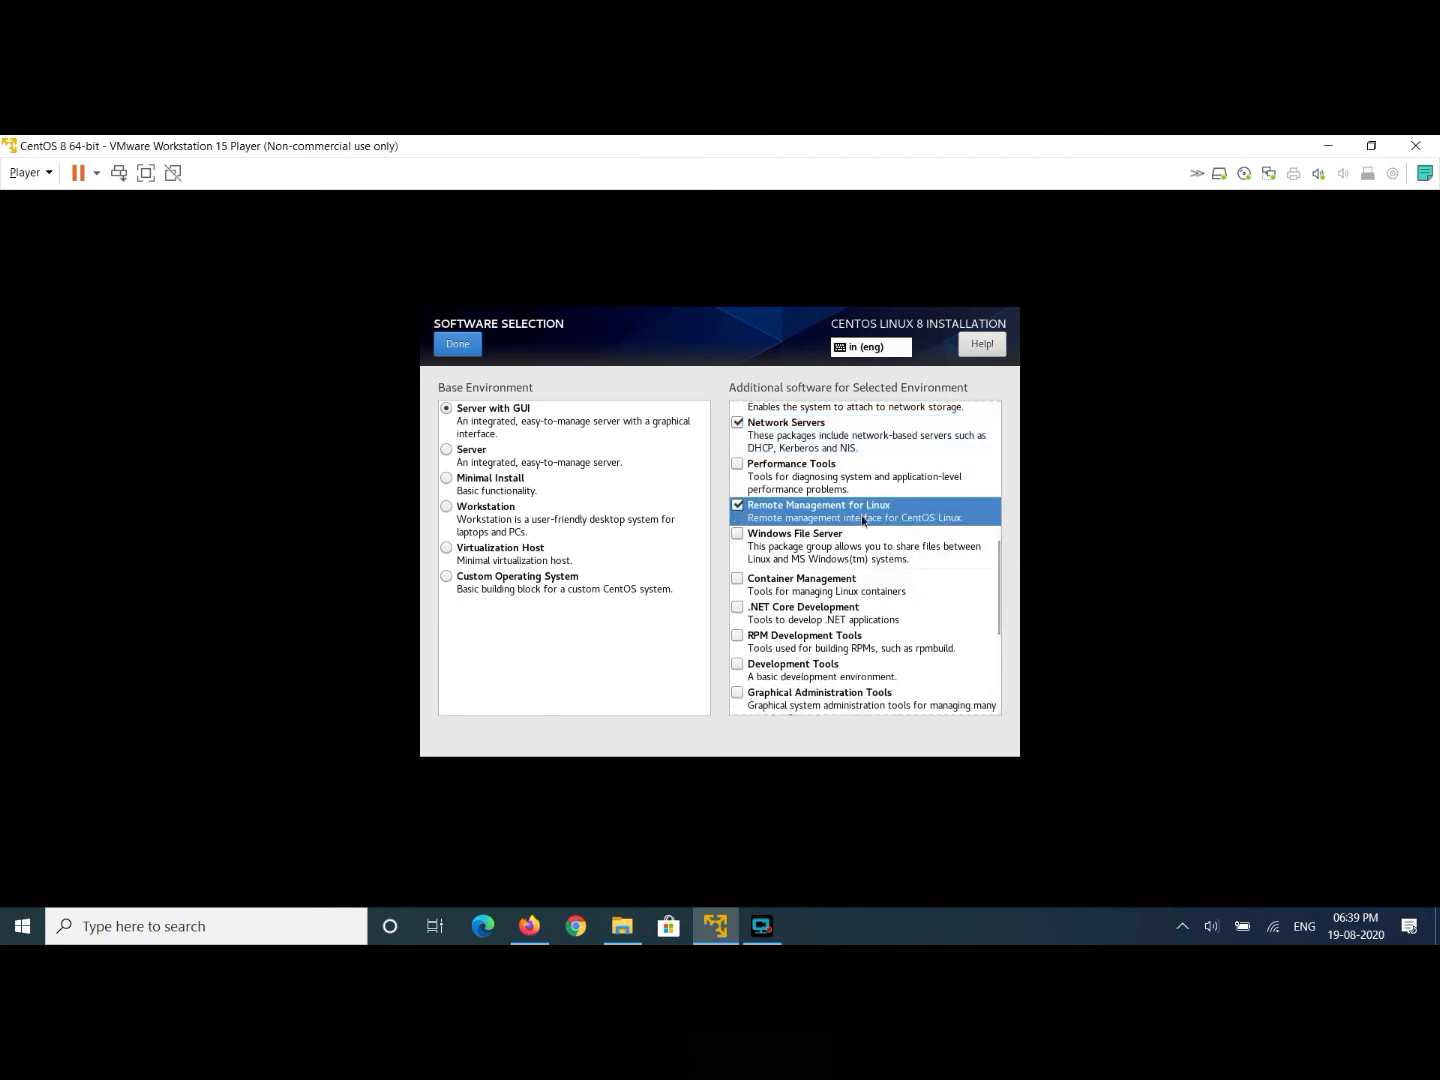
click(739, 585)
click(739, 535)
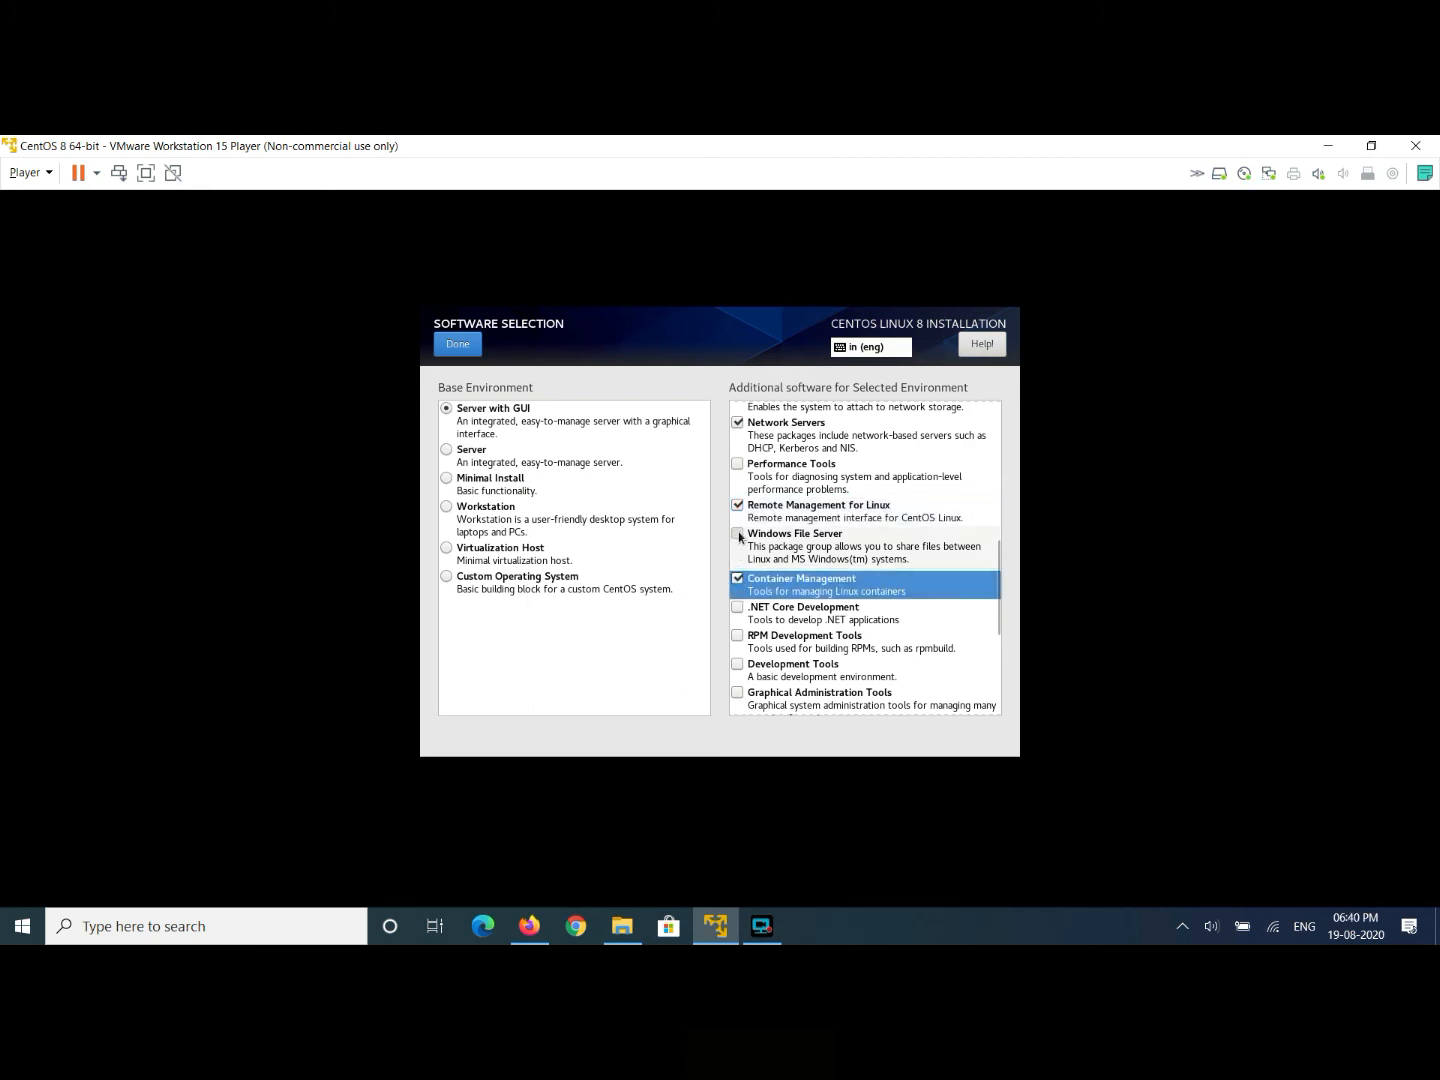
click(740, 581)
click(738, 607)
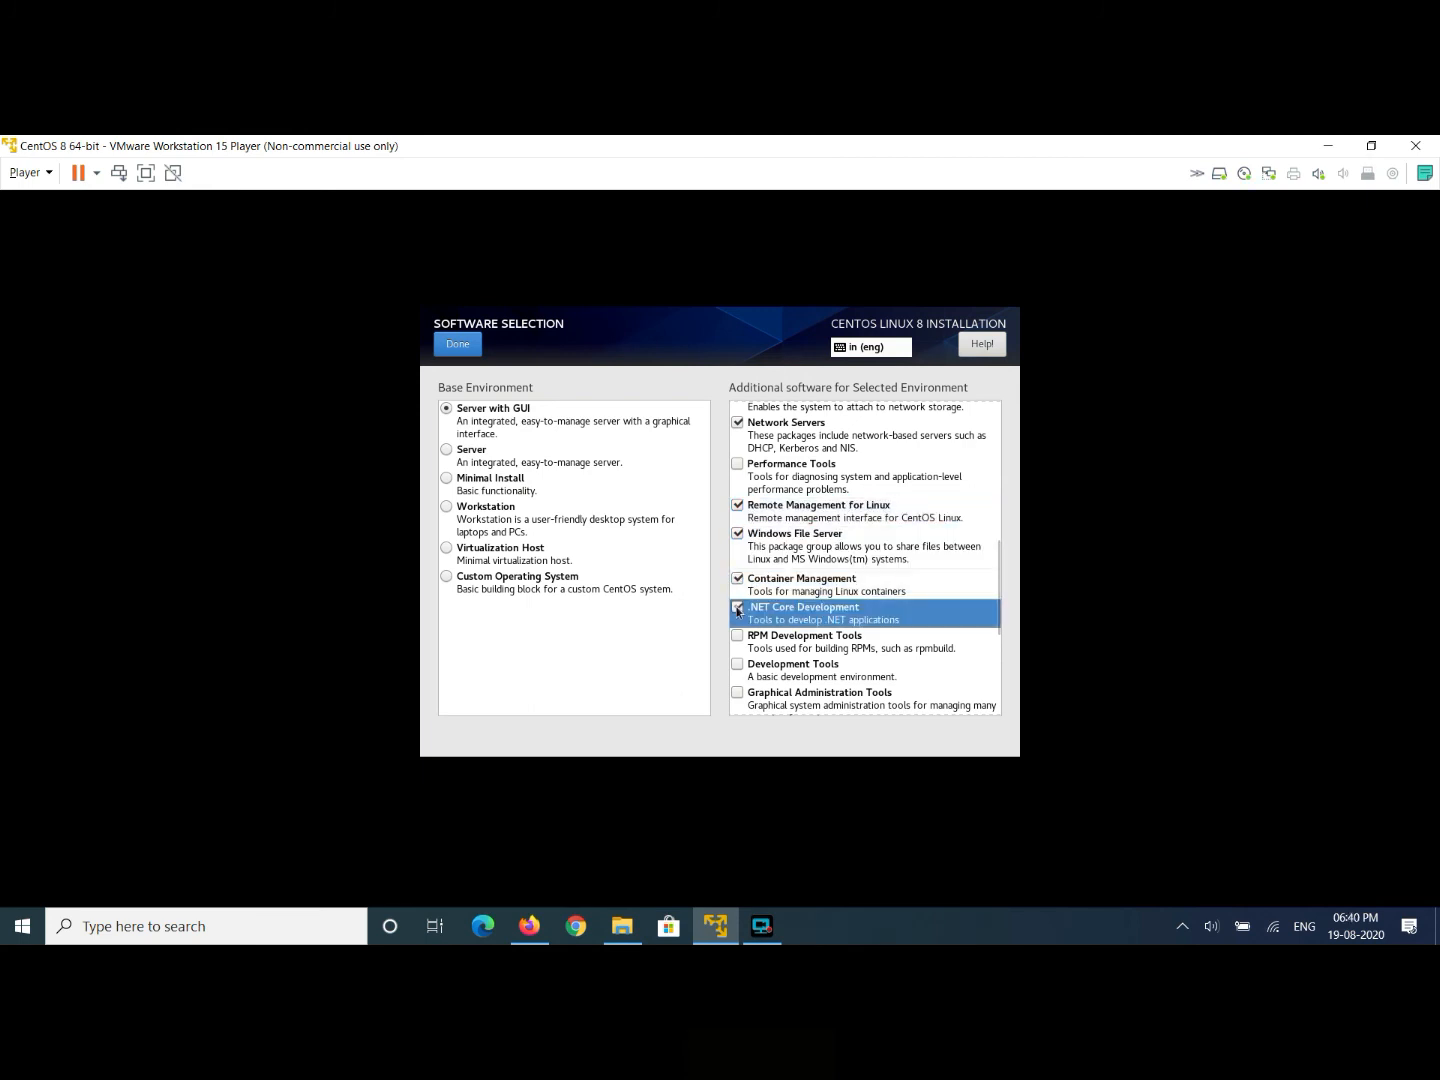
click(917, 634)
click(737, 635)
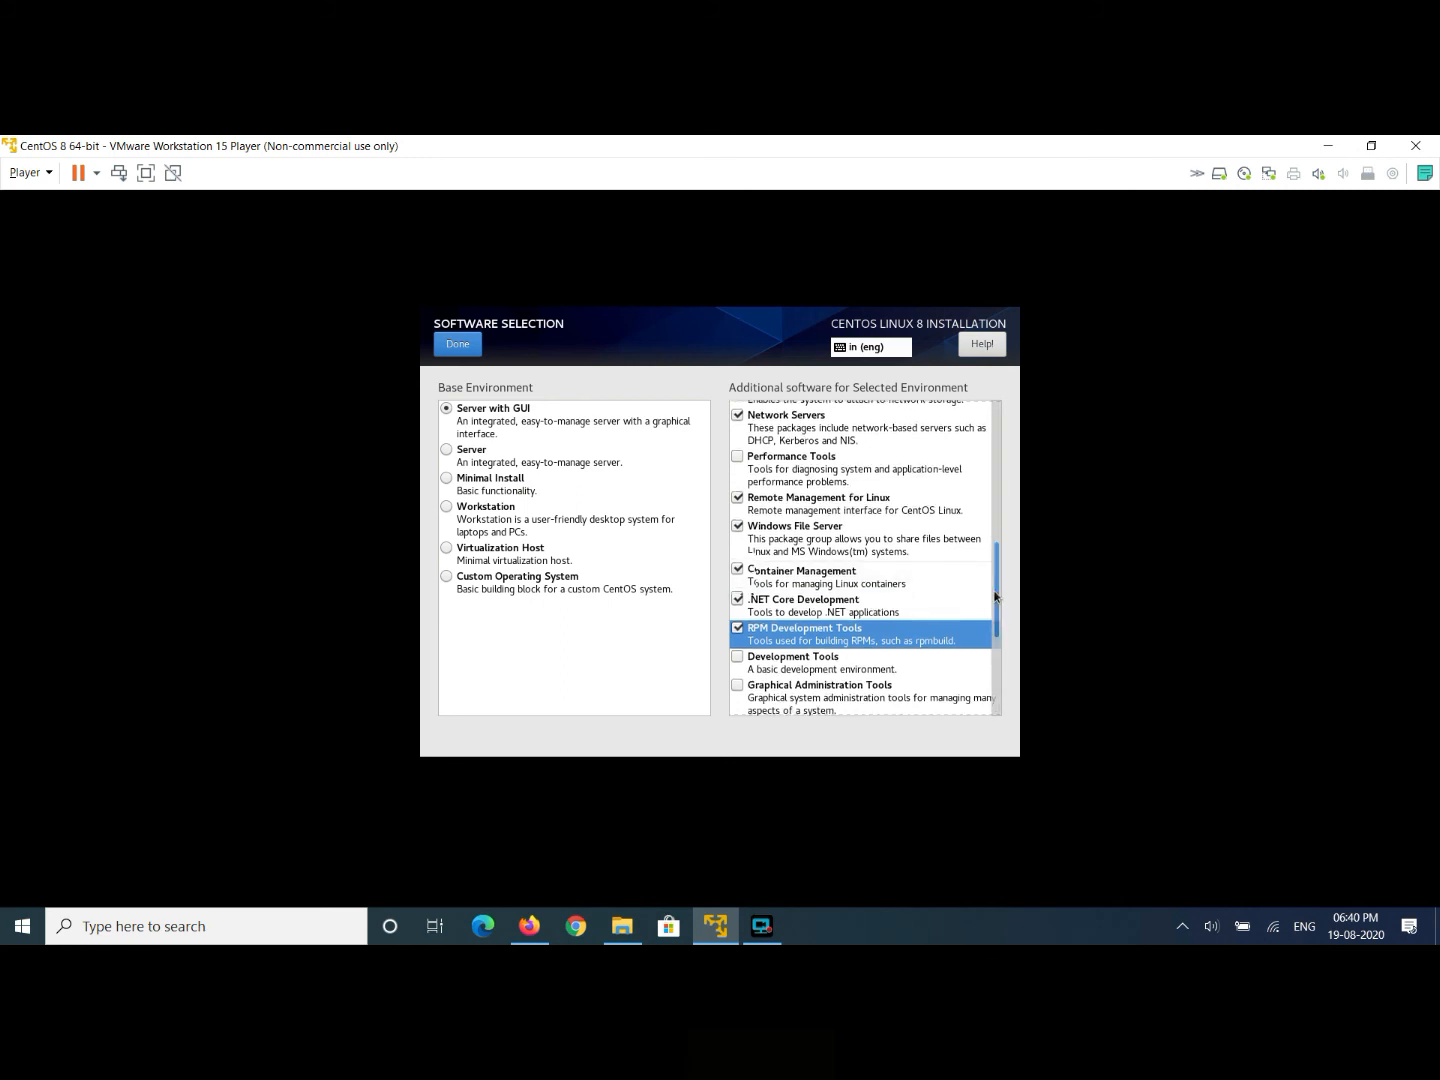
- Tick Development Tools, Graphical Administration, Headless Management, Legacy UNIX Compatibility, Scientific Support, Security Tools, System Tools
scroll(800, 600, down, 3)
click(737, 493)
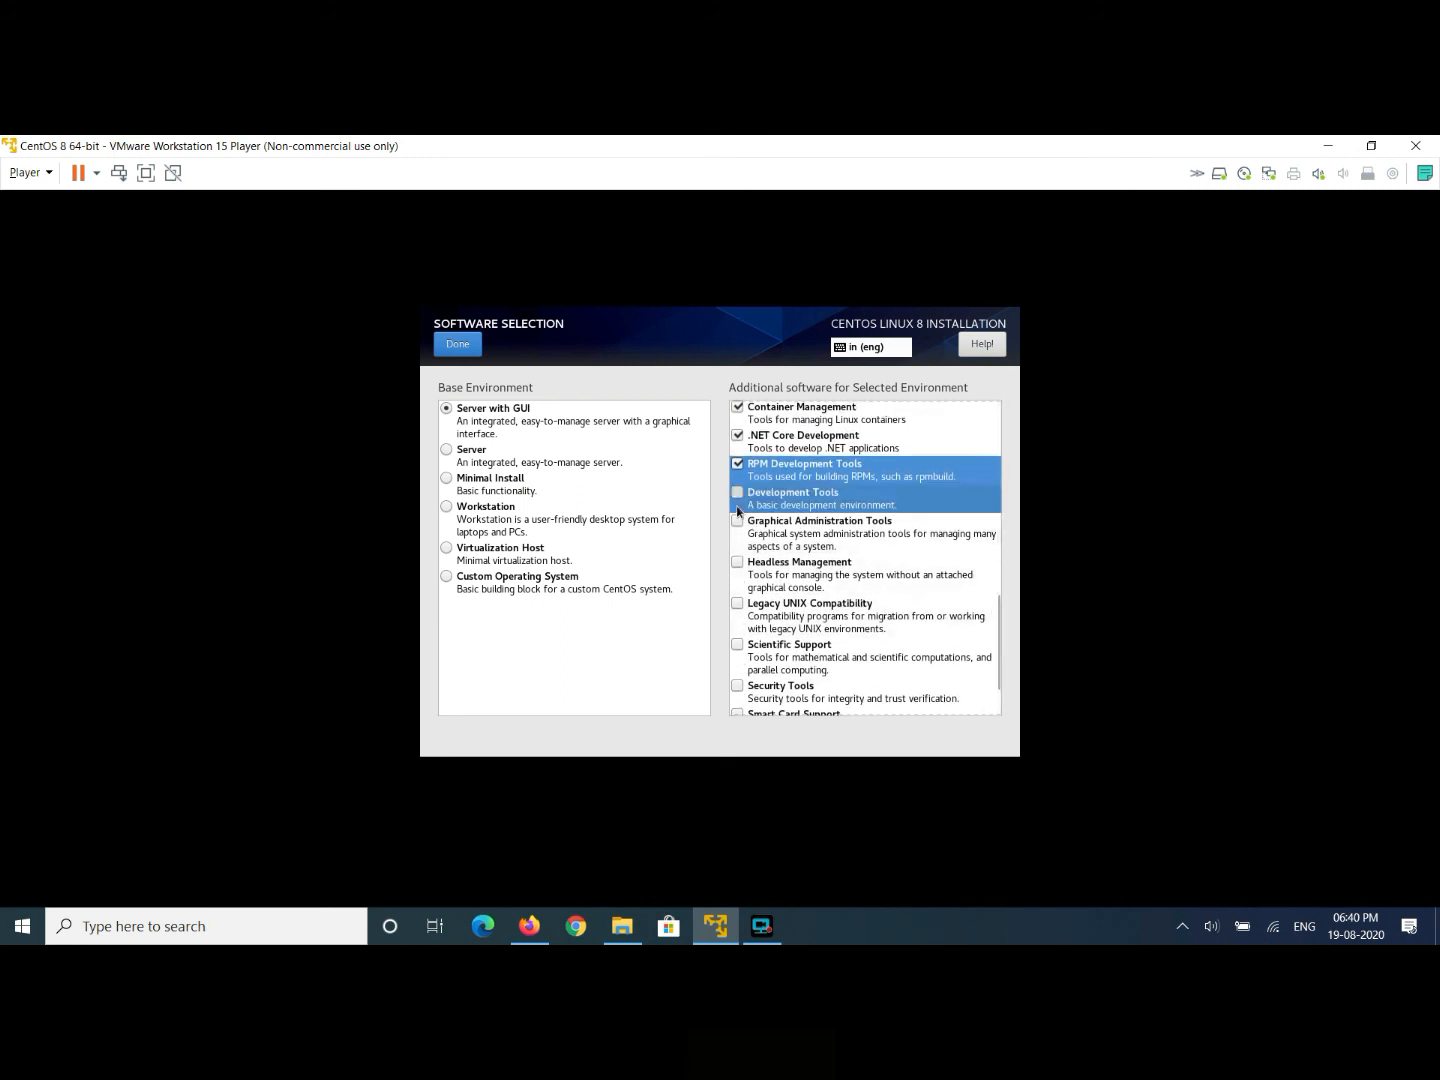
click(738, 522)
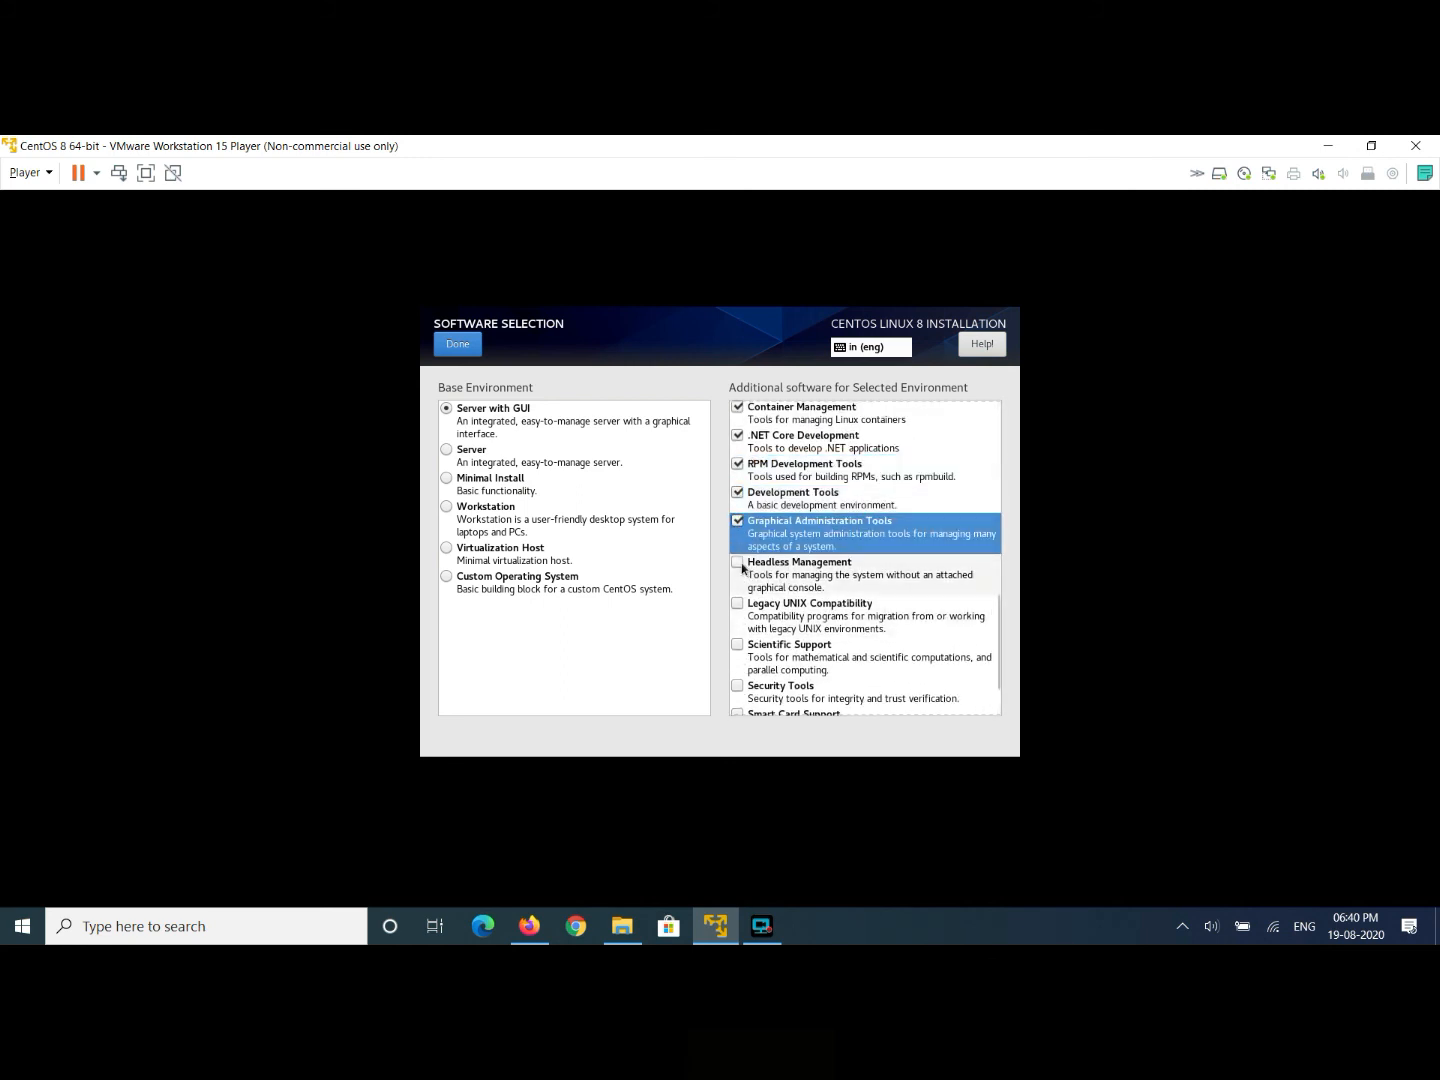
click(738, 563)
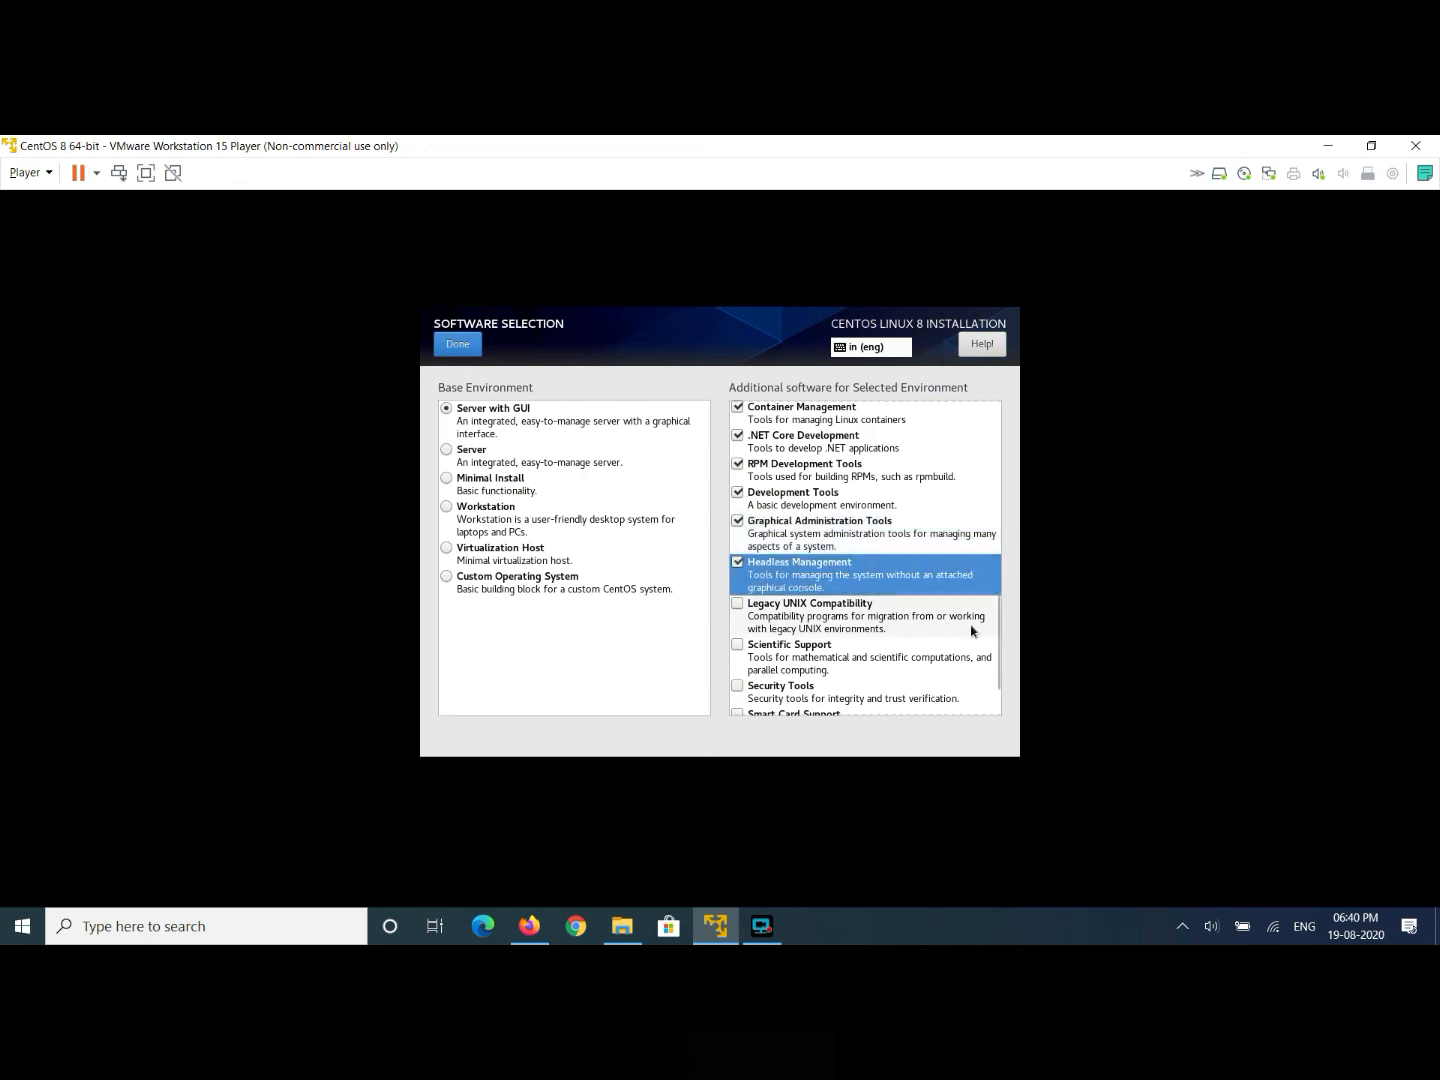
click(738, 604)
scroll(990, 645, down, 2)
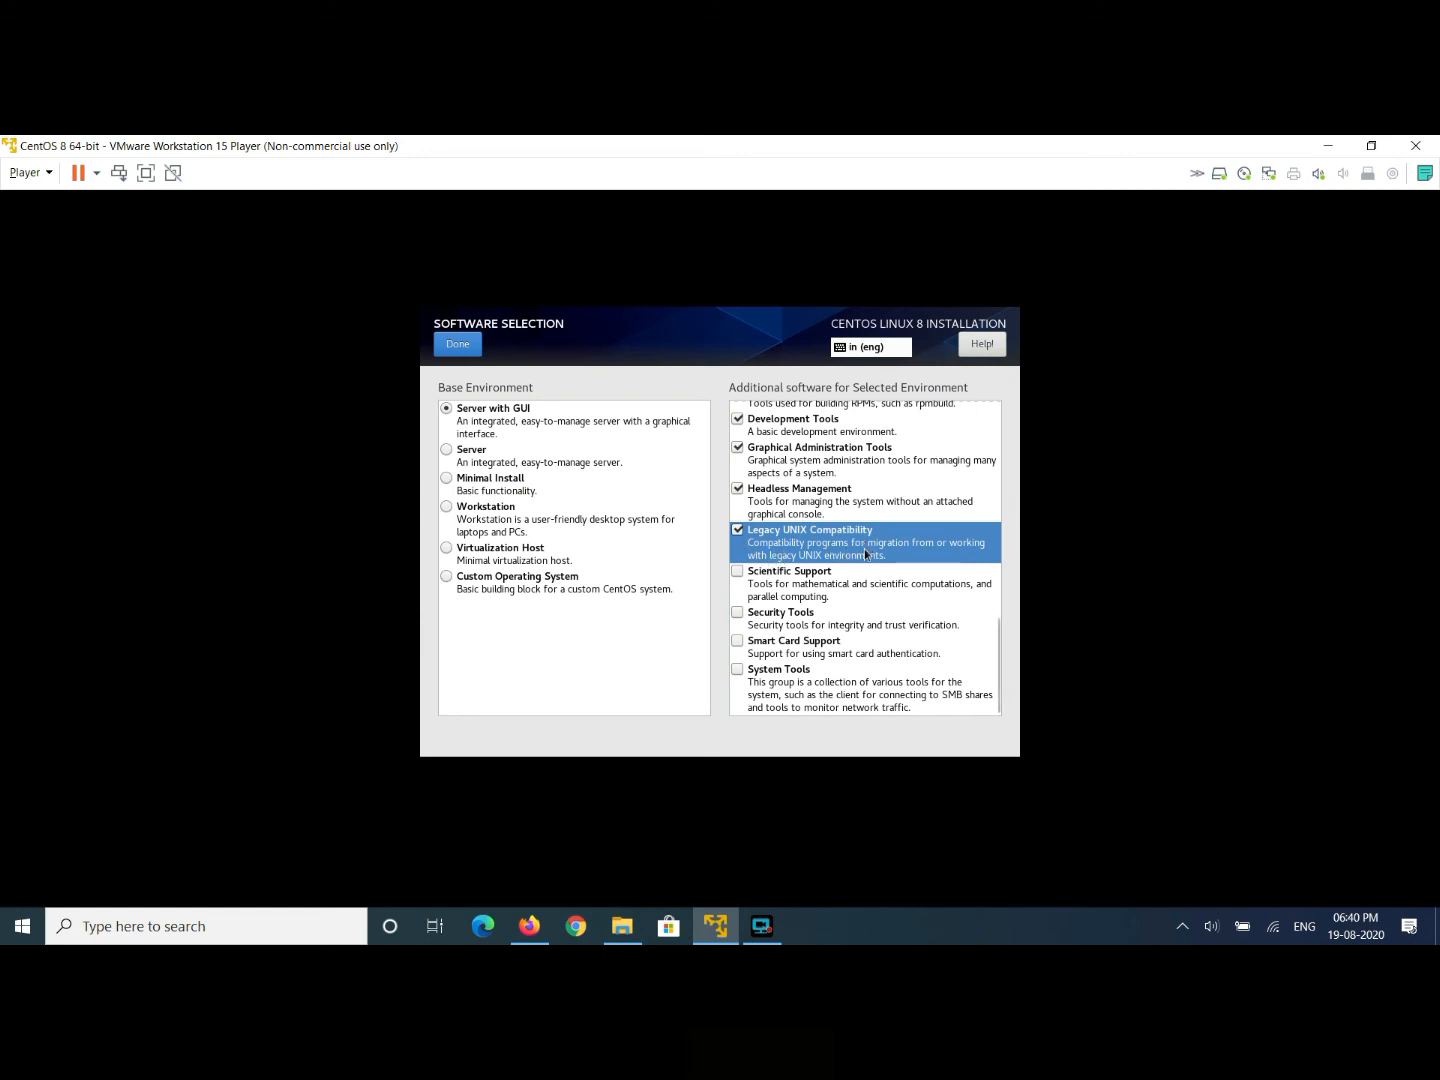
click(737, 571)
click(737, 612)
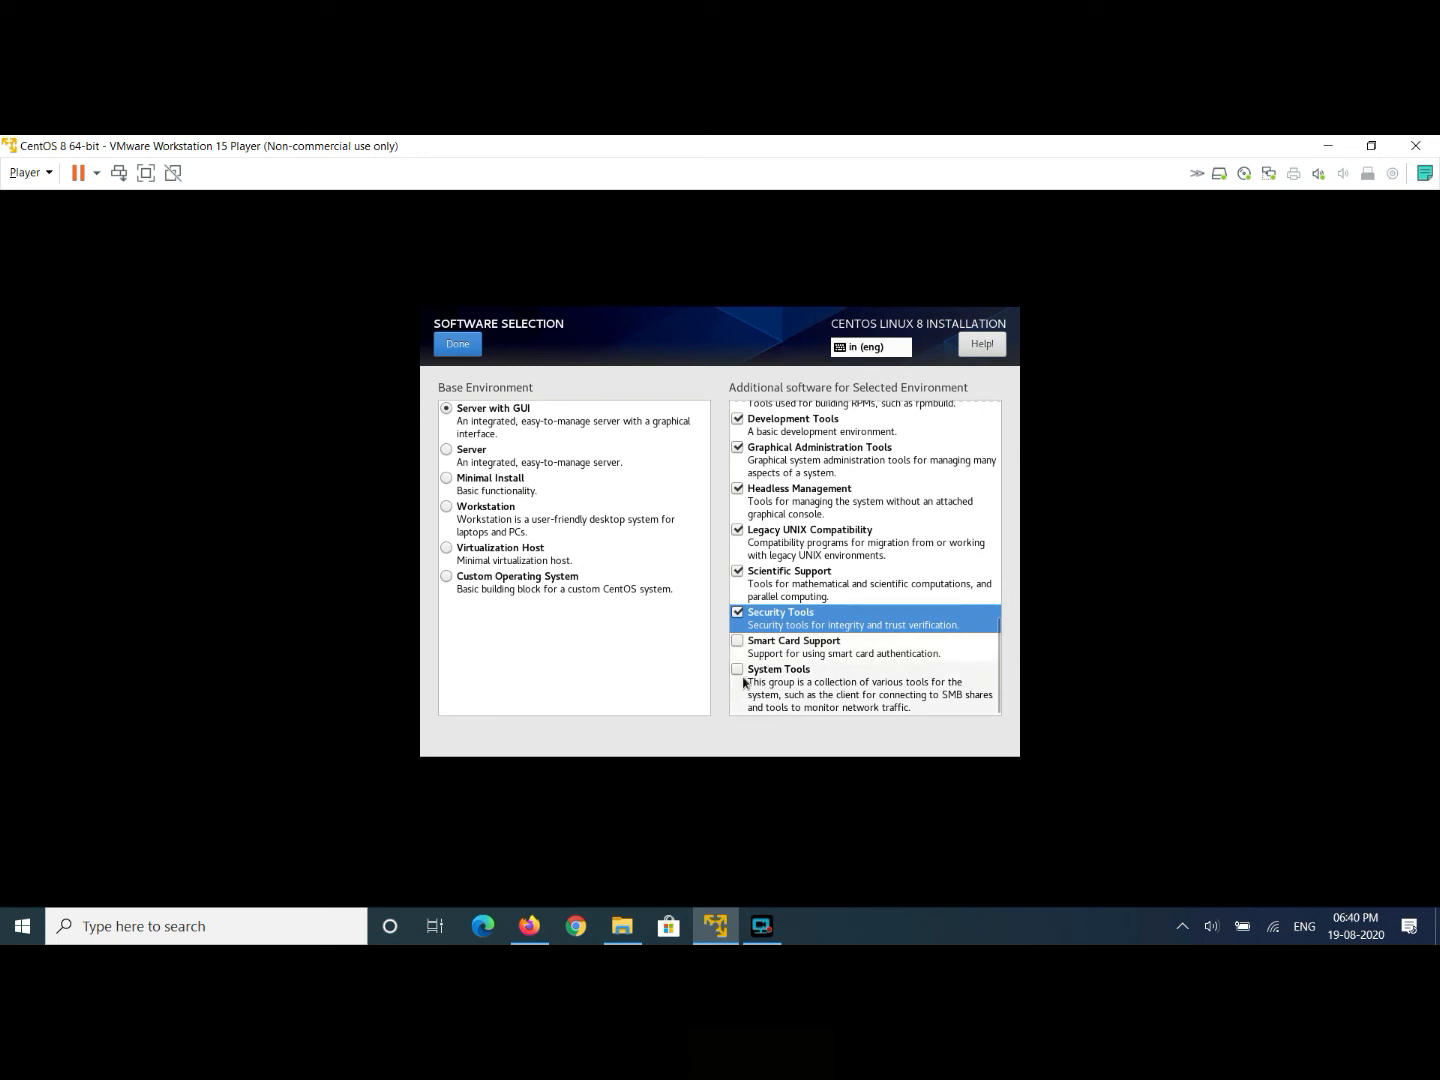
click(737, 670)
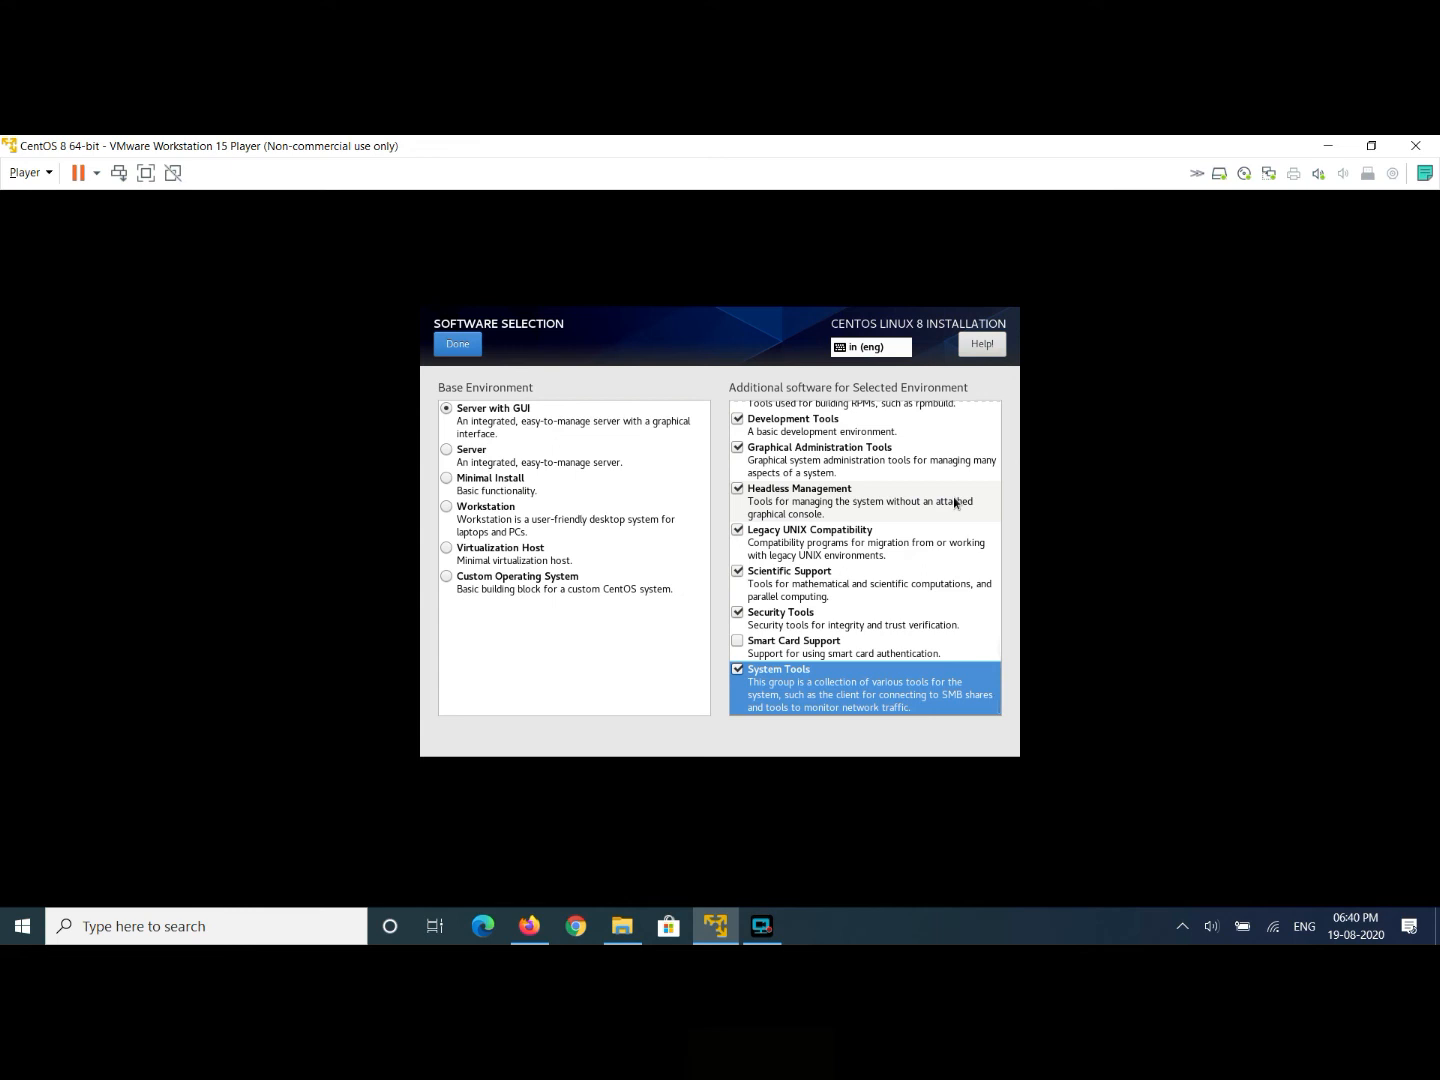
- Confirm the software selection and begin the CentOS installation
click(455, 345)
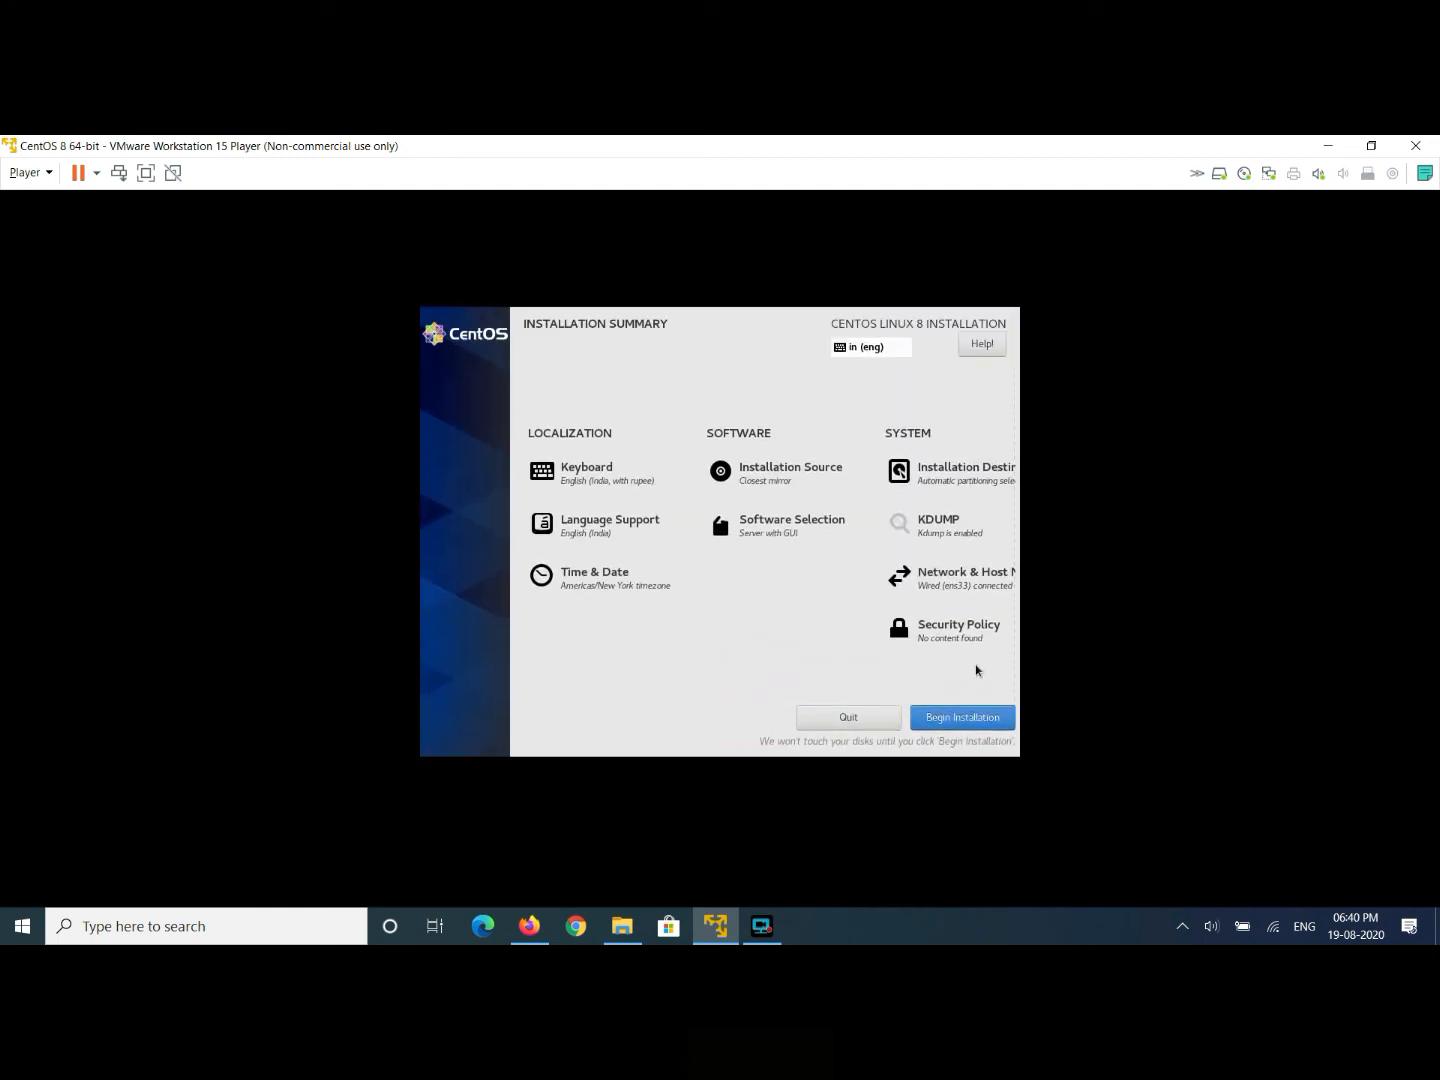
click(956, 720)
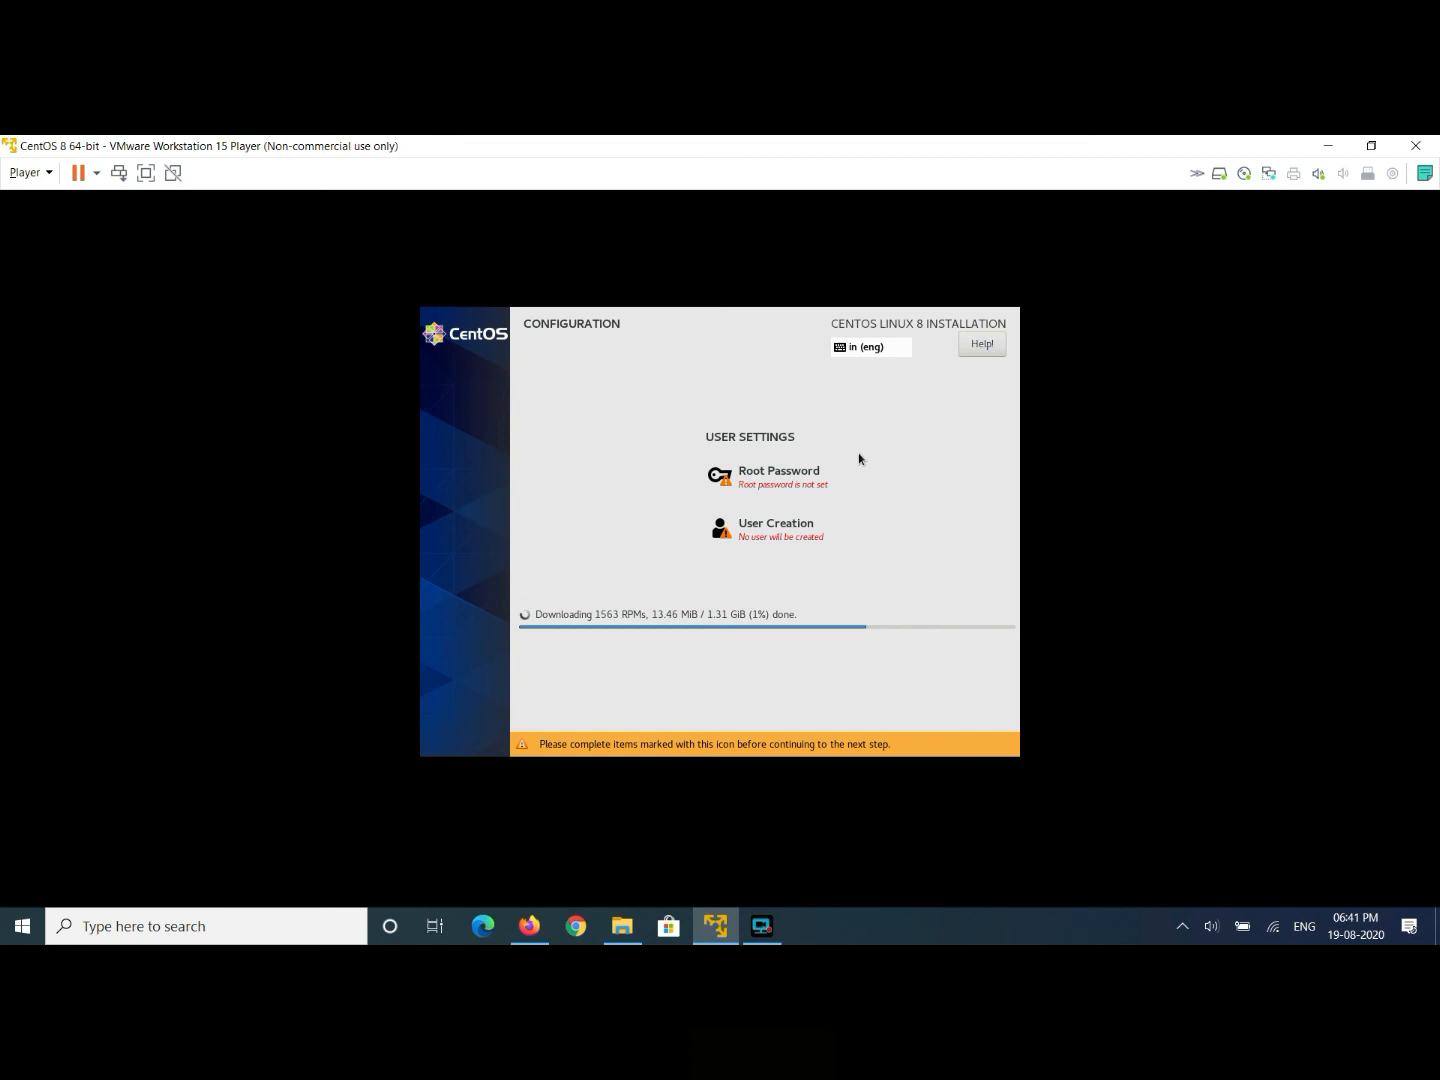
- Set and confirm the root password, accepting the short-password warning
click(756, 487)
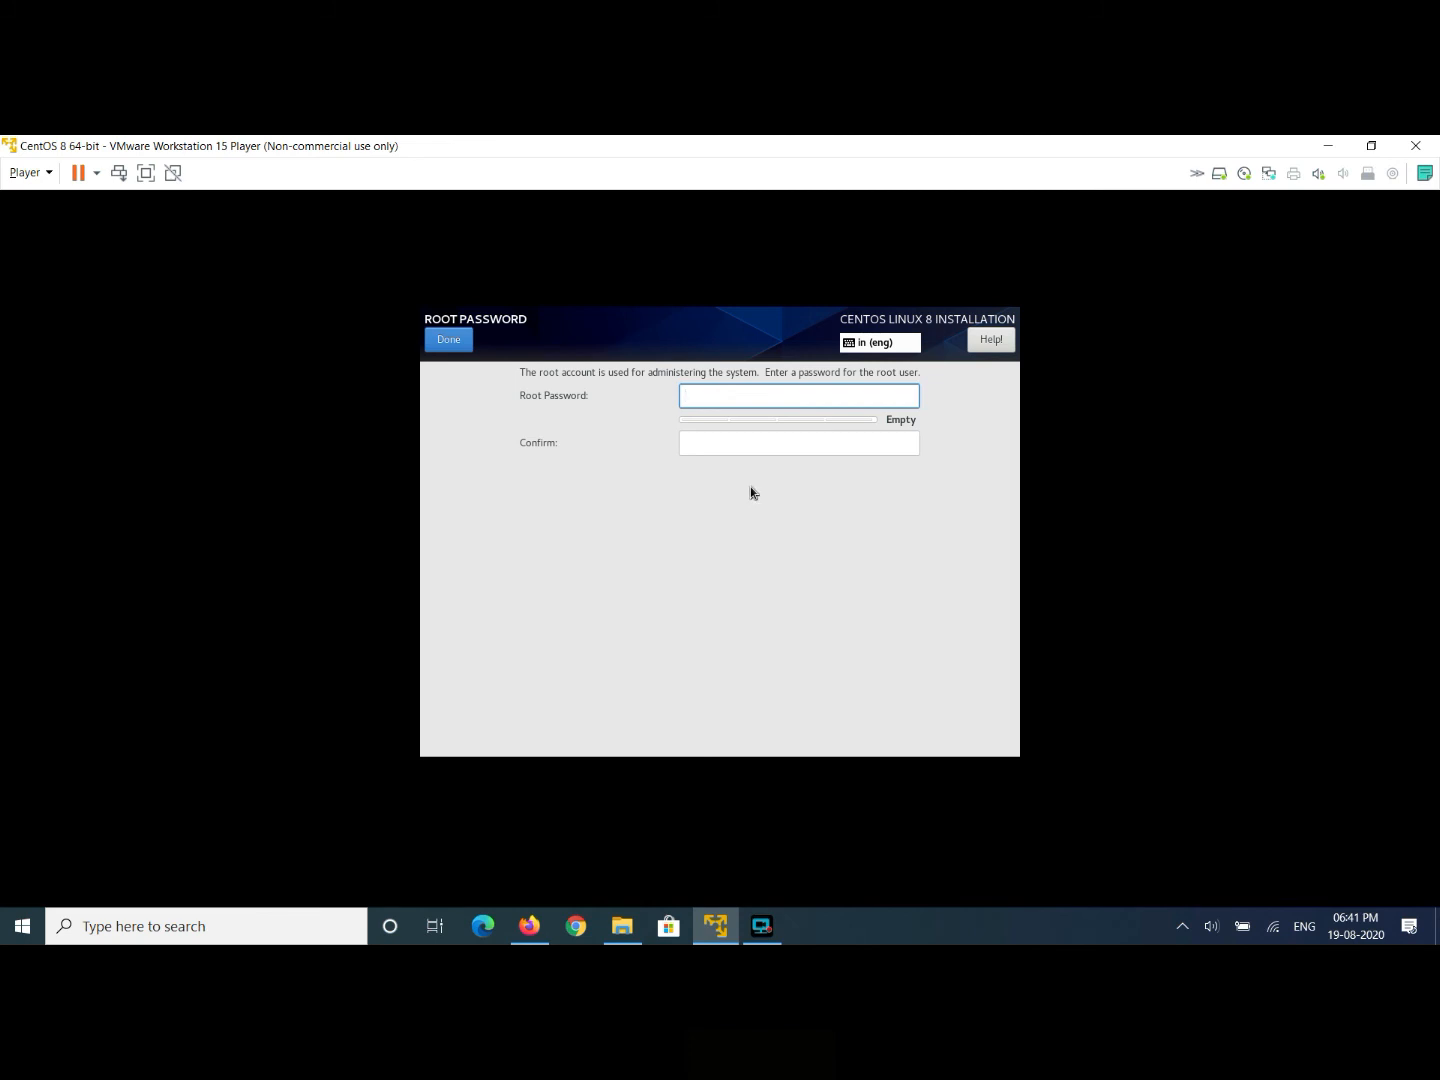
text(root)
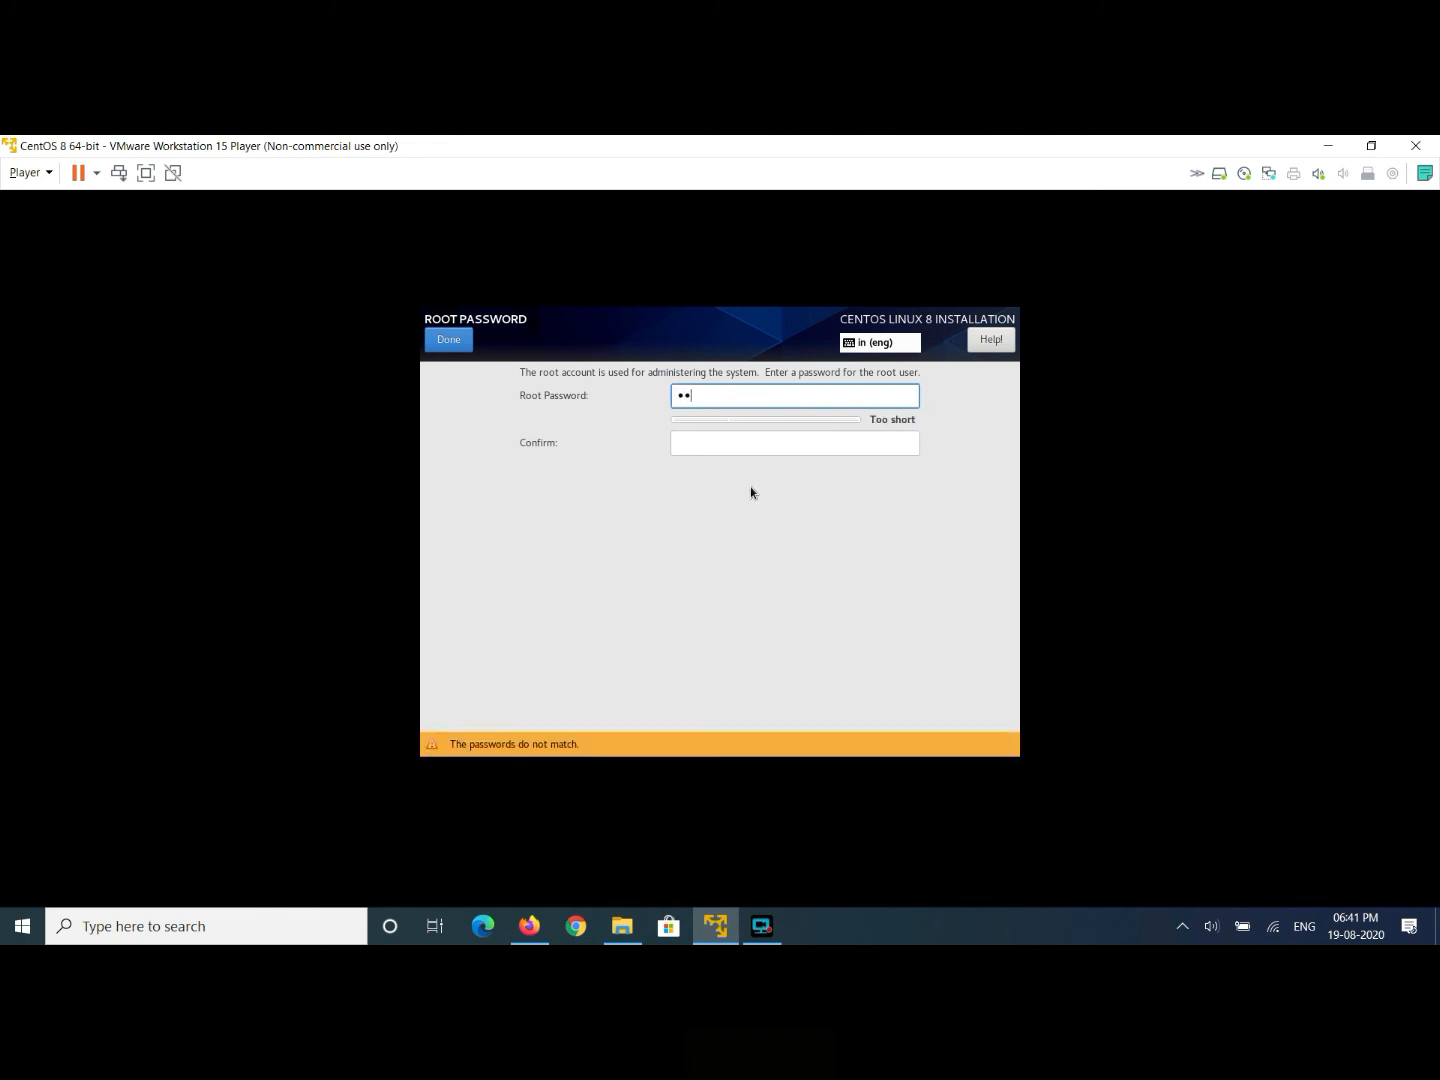
key(Tab)
text(root)
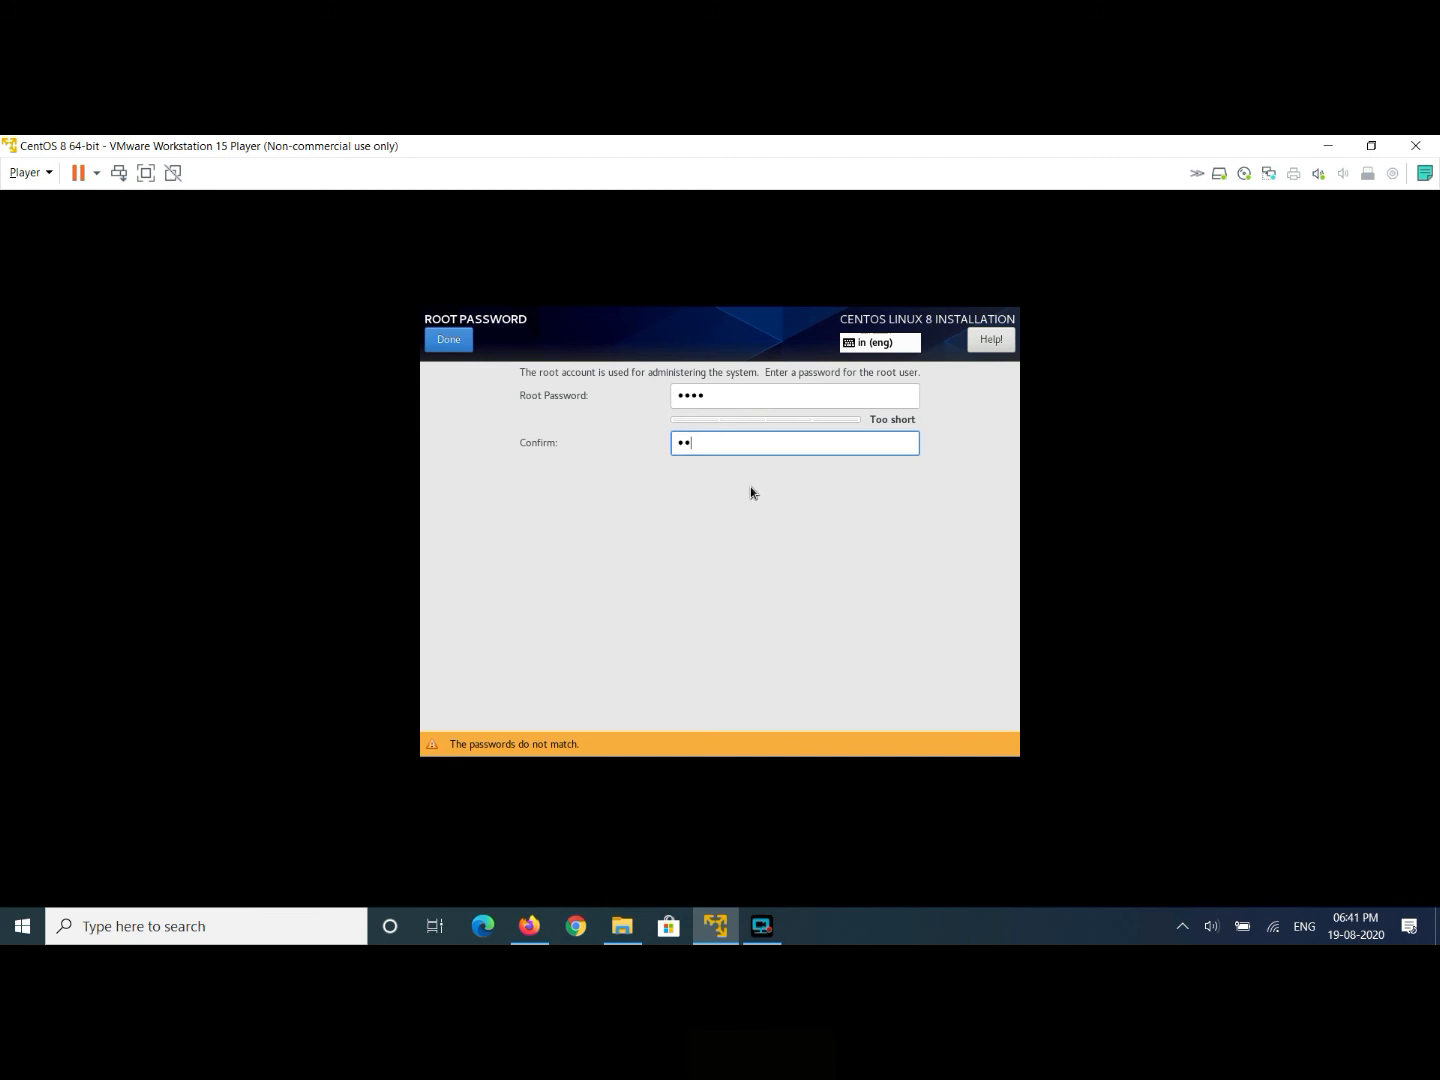
click(447, 345)
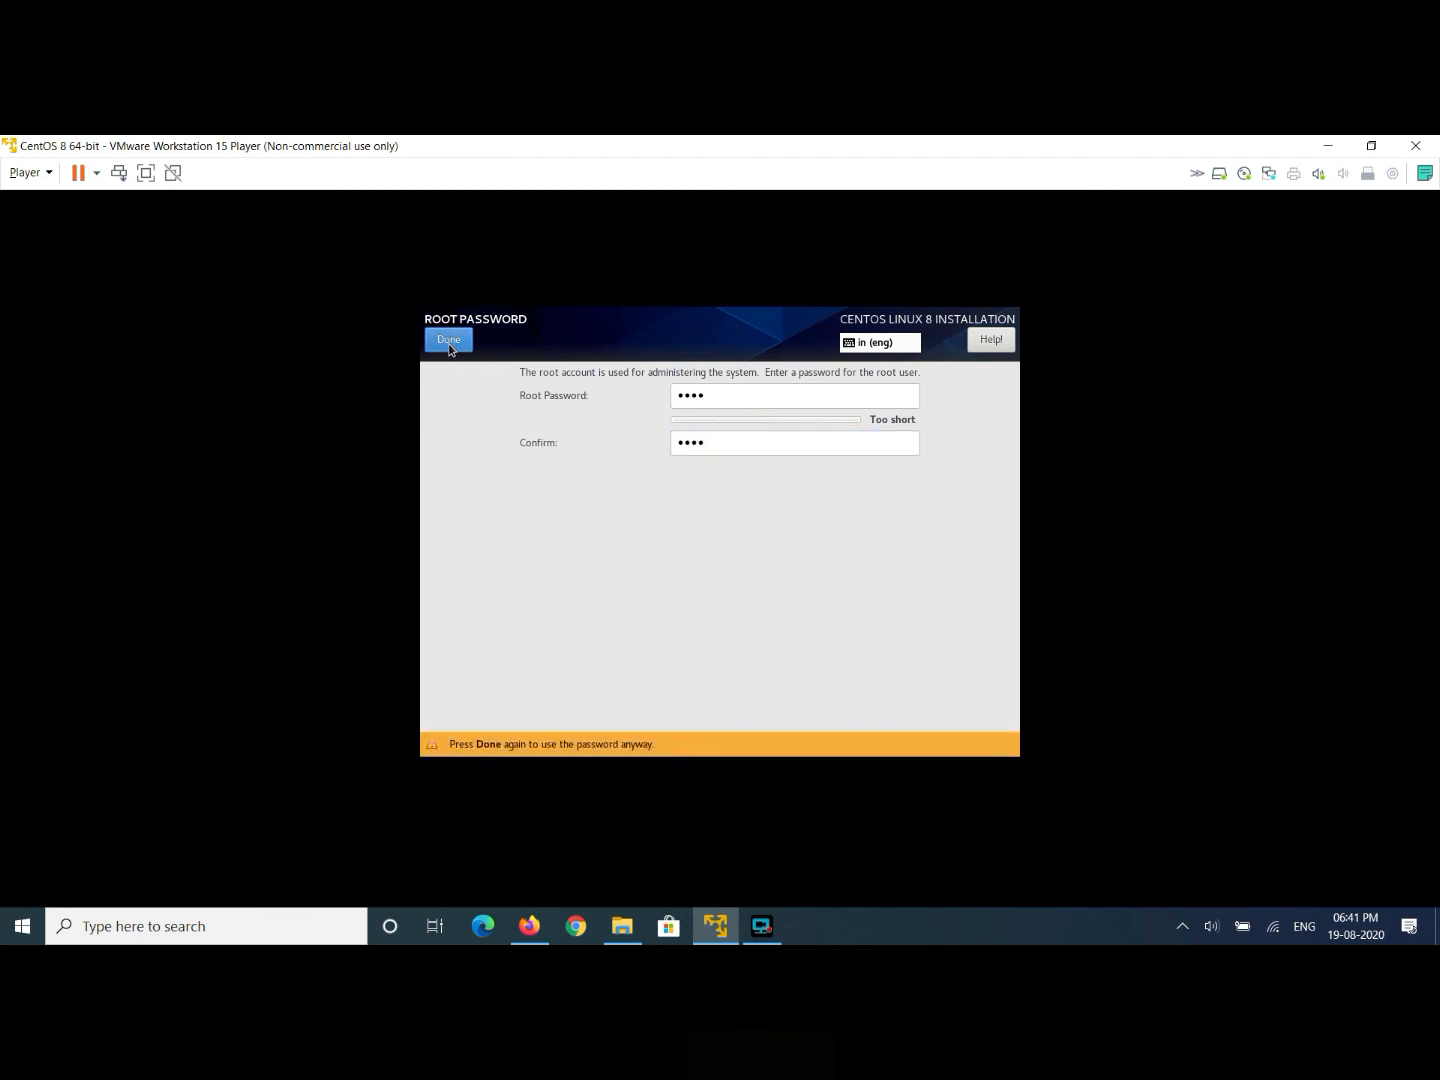
click(450, 348)
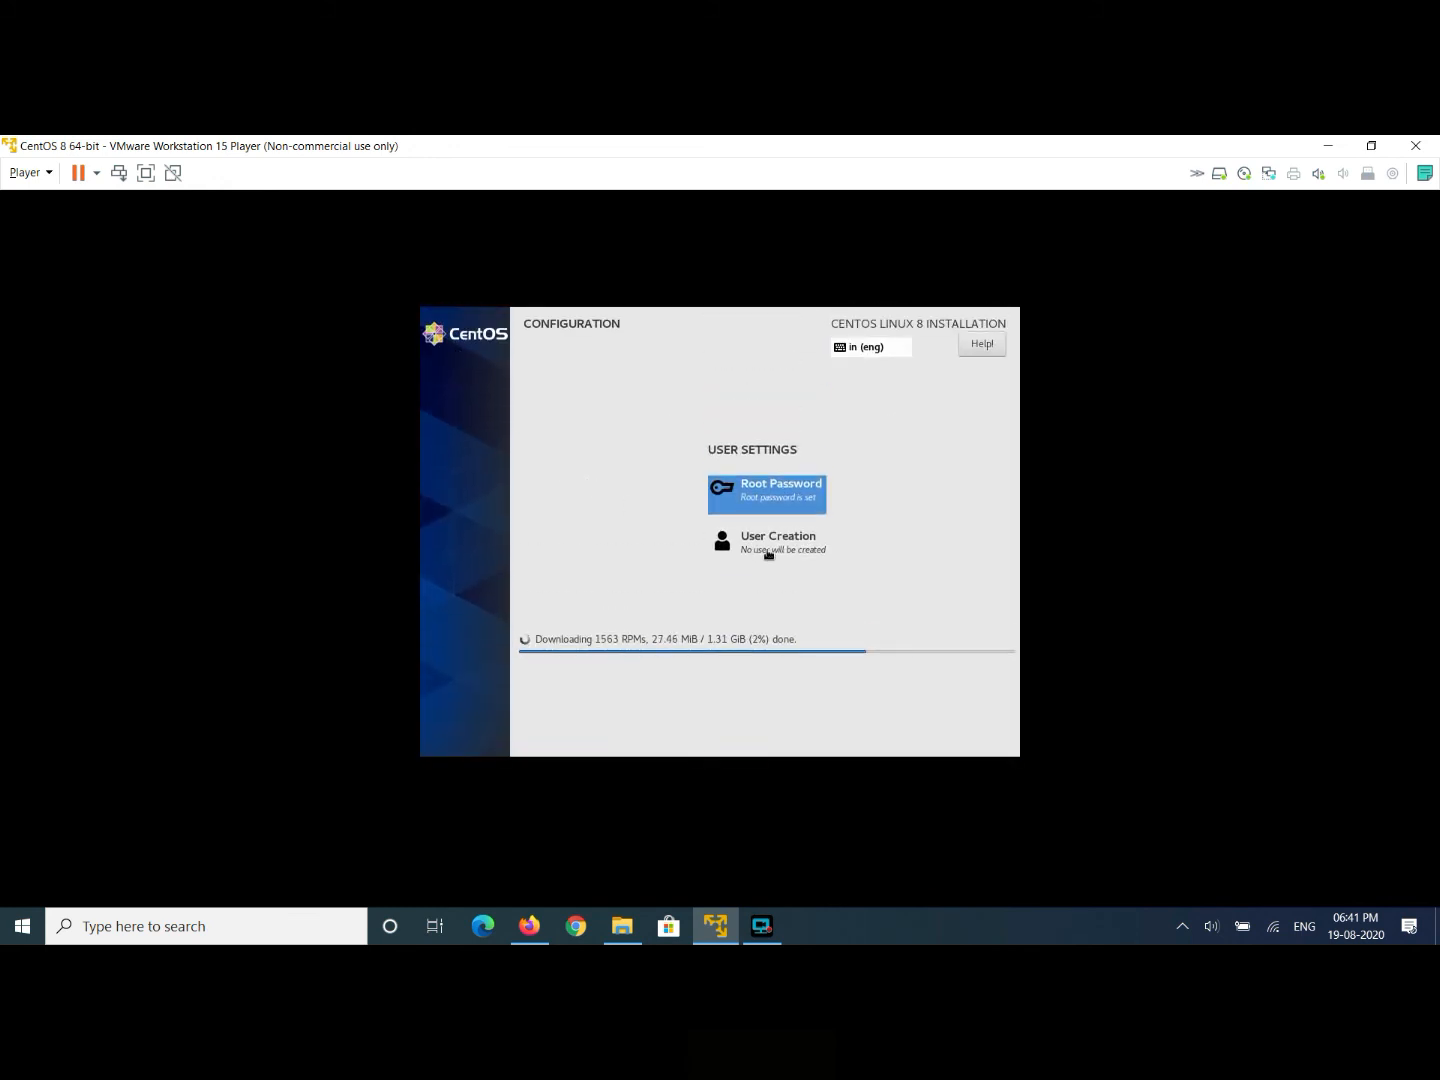
- Create the user account with full name, user name and a short password, accepting the warning
click(767, 550)
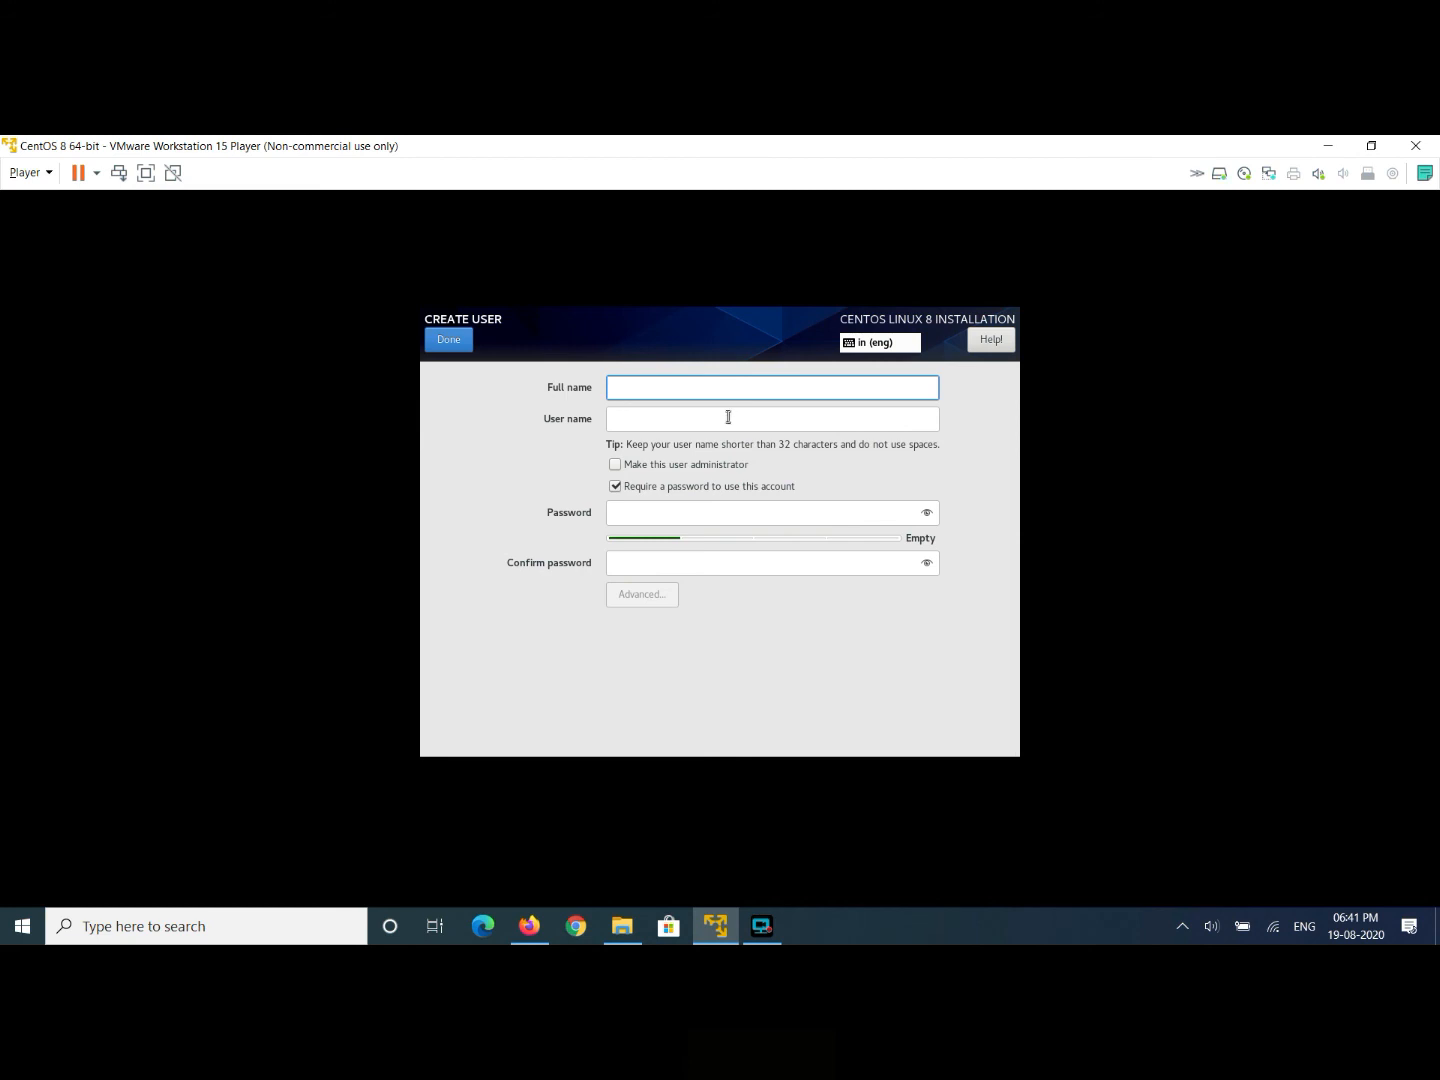
text(Anik Patra)
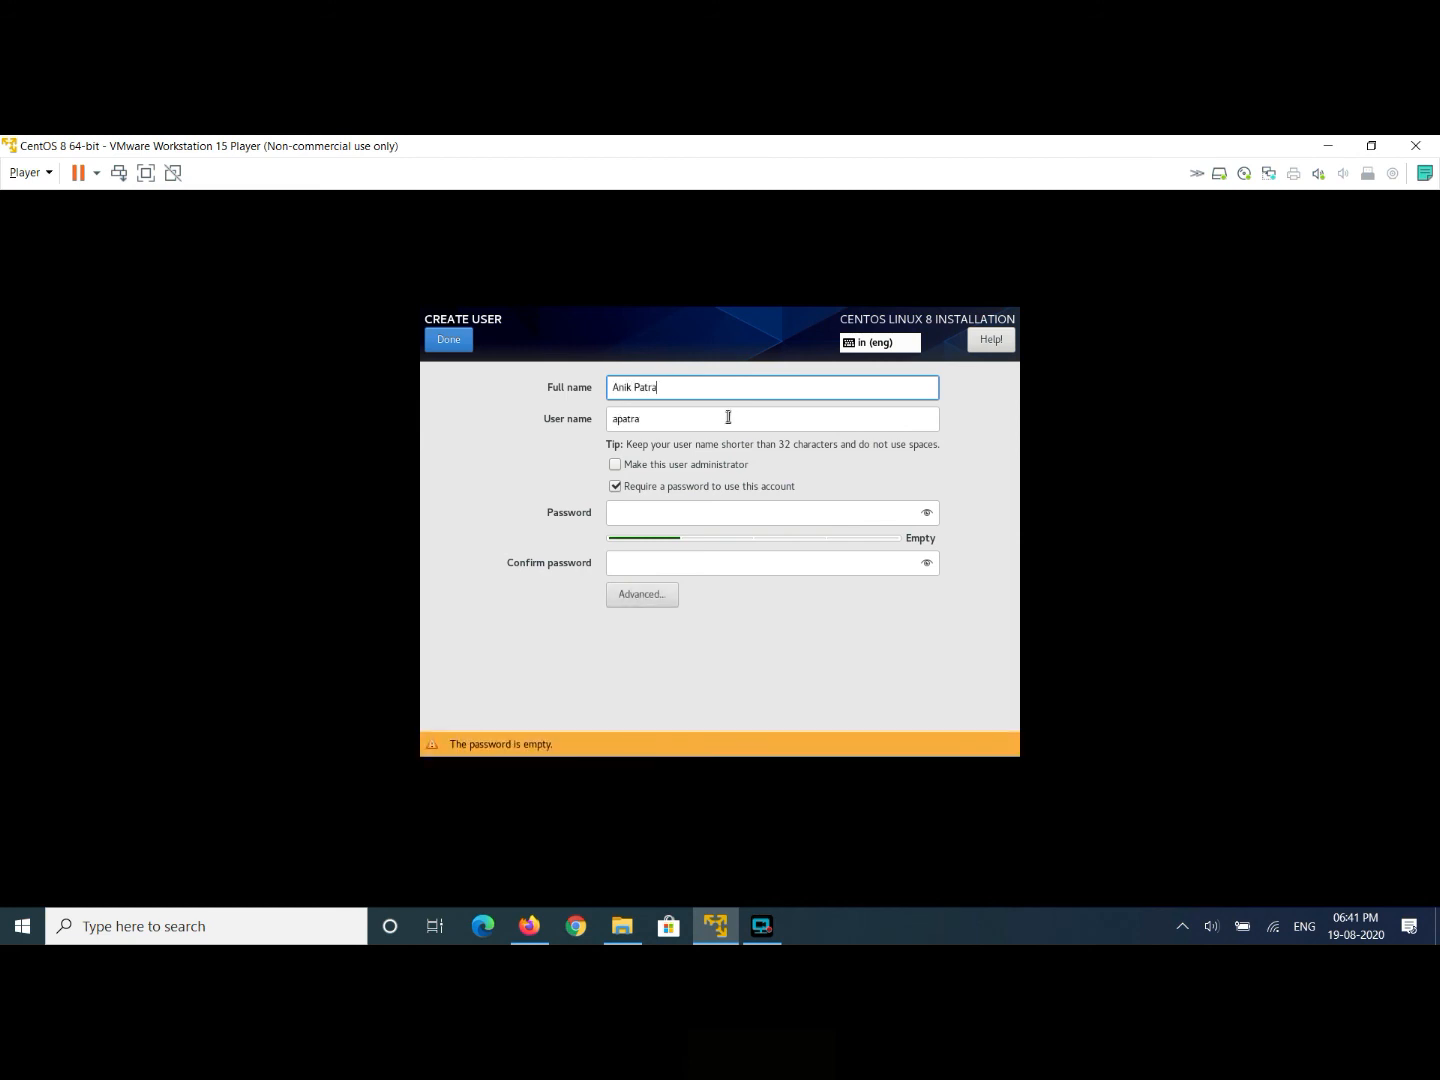
key(Tab)
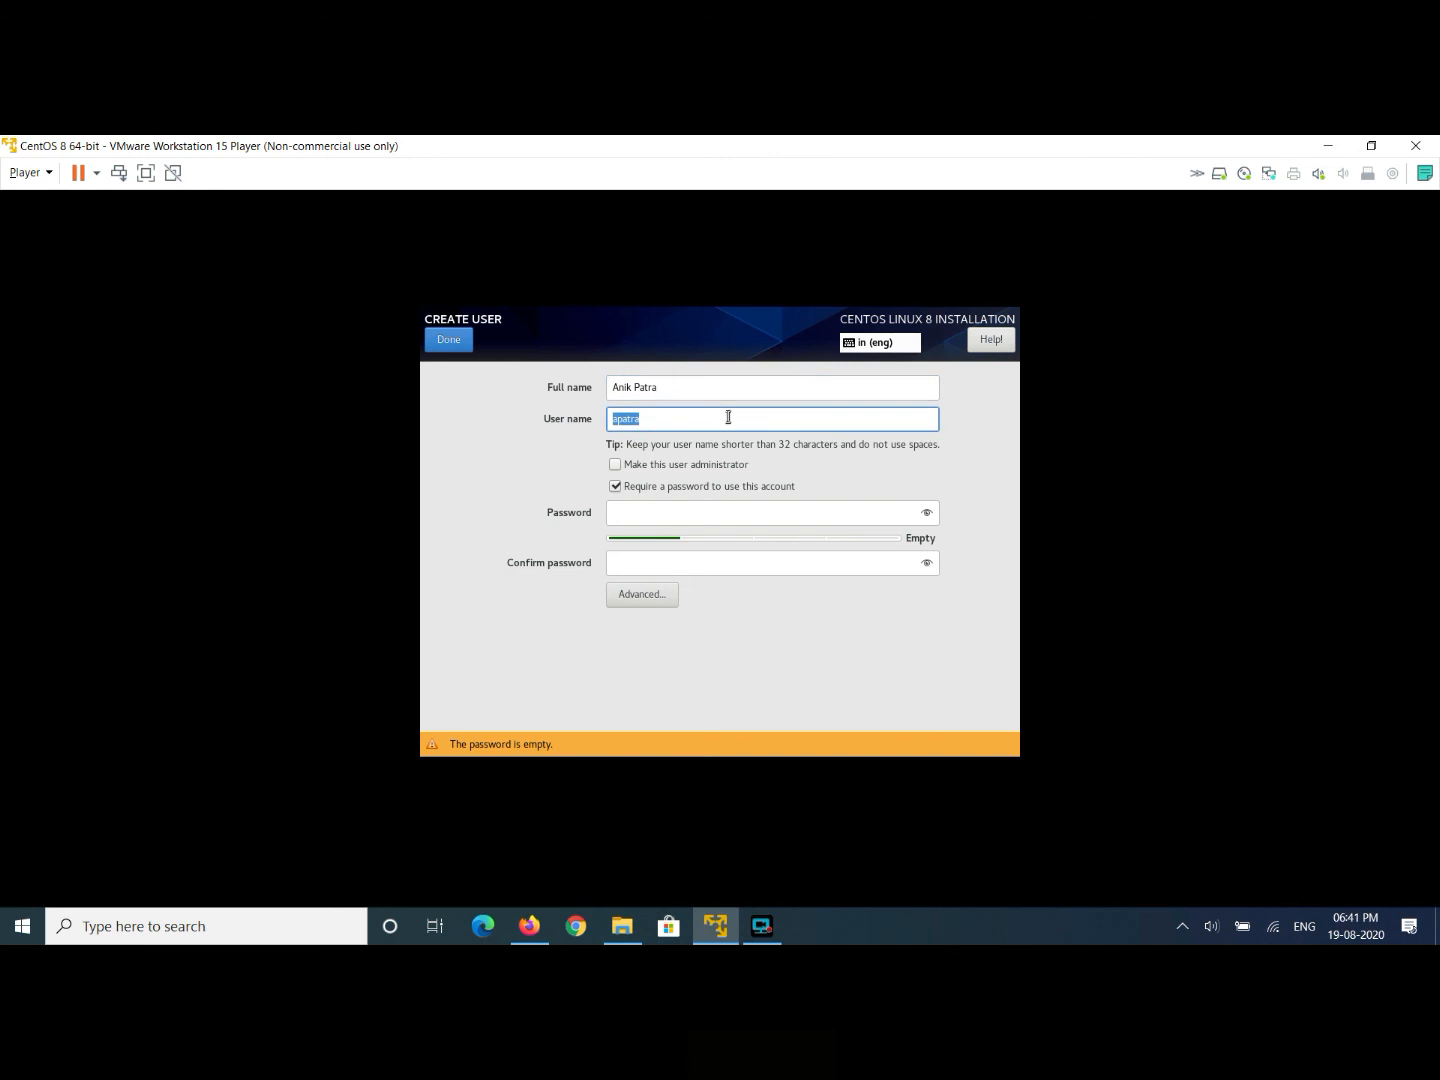
text(anikpatra)
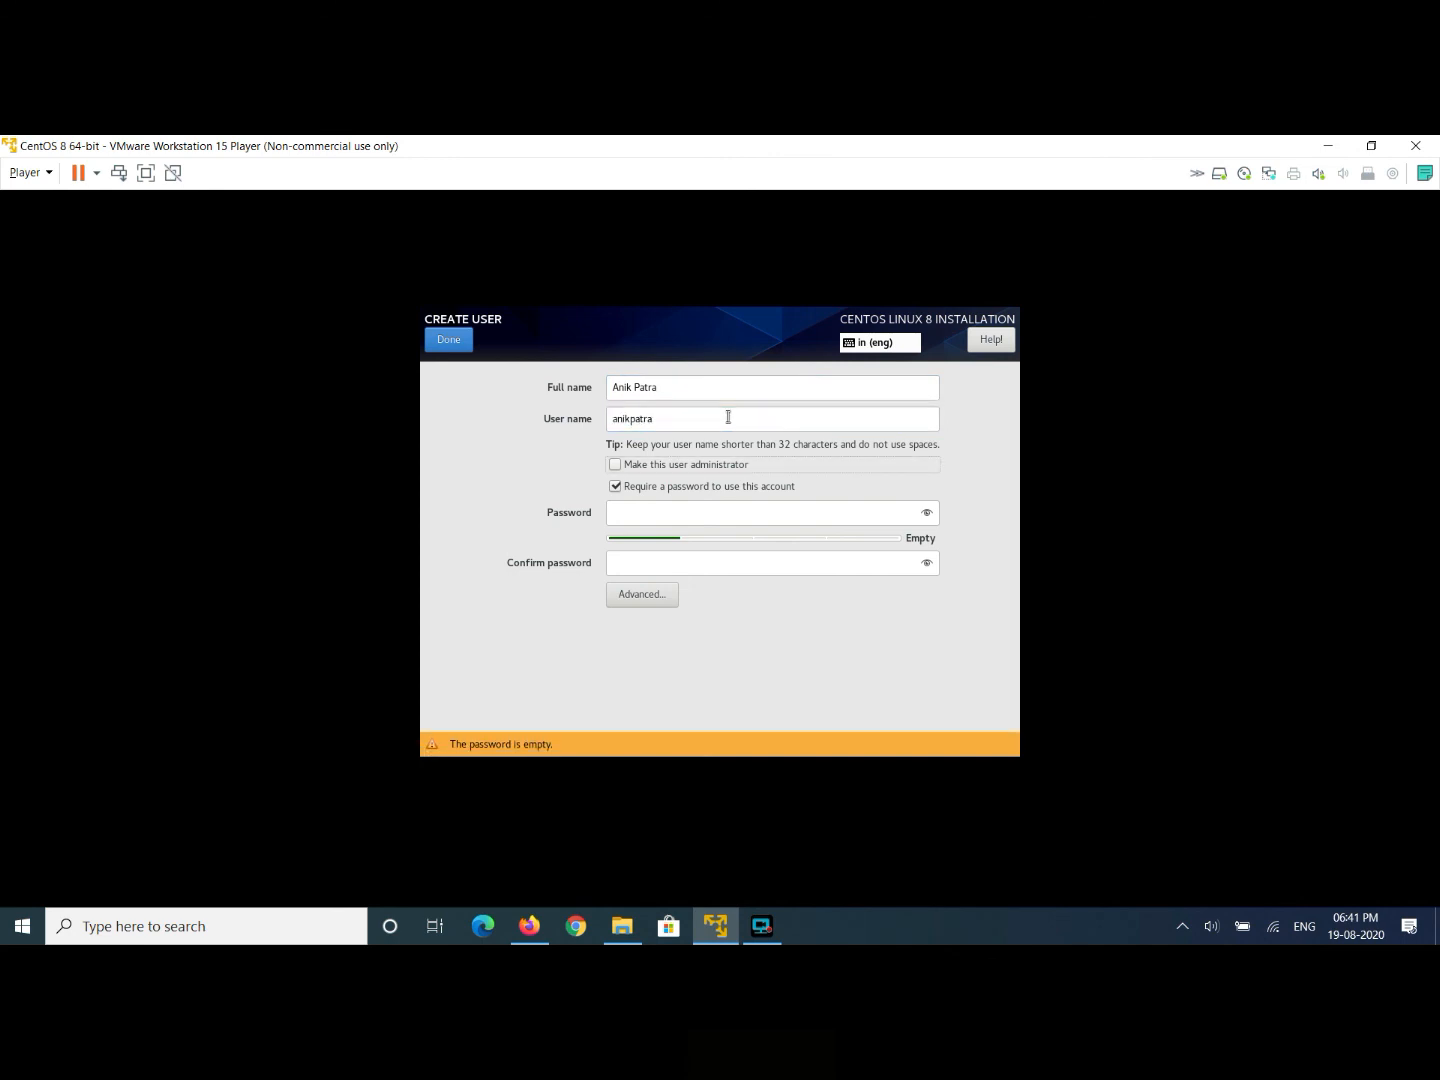
key(Tab)
text(••••)
key(Tab)
text(••••)
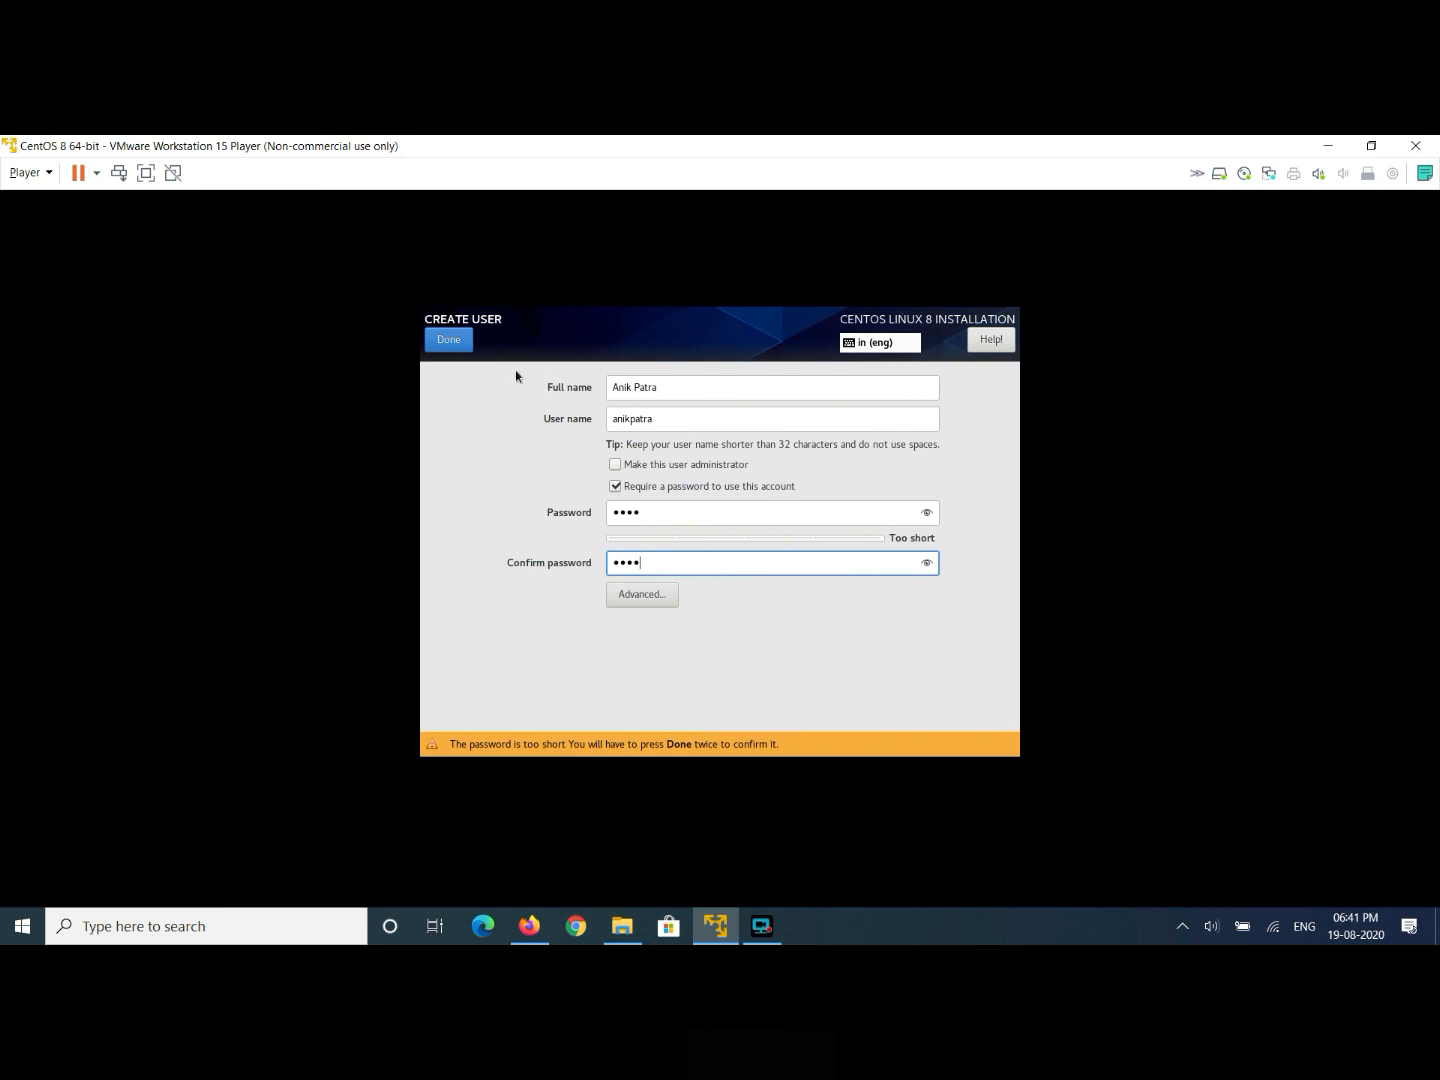
click(449, 338)
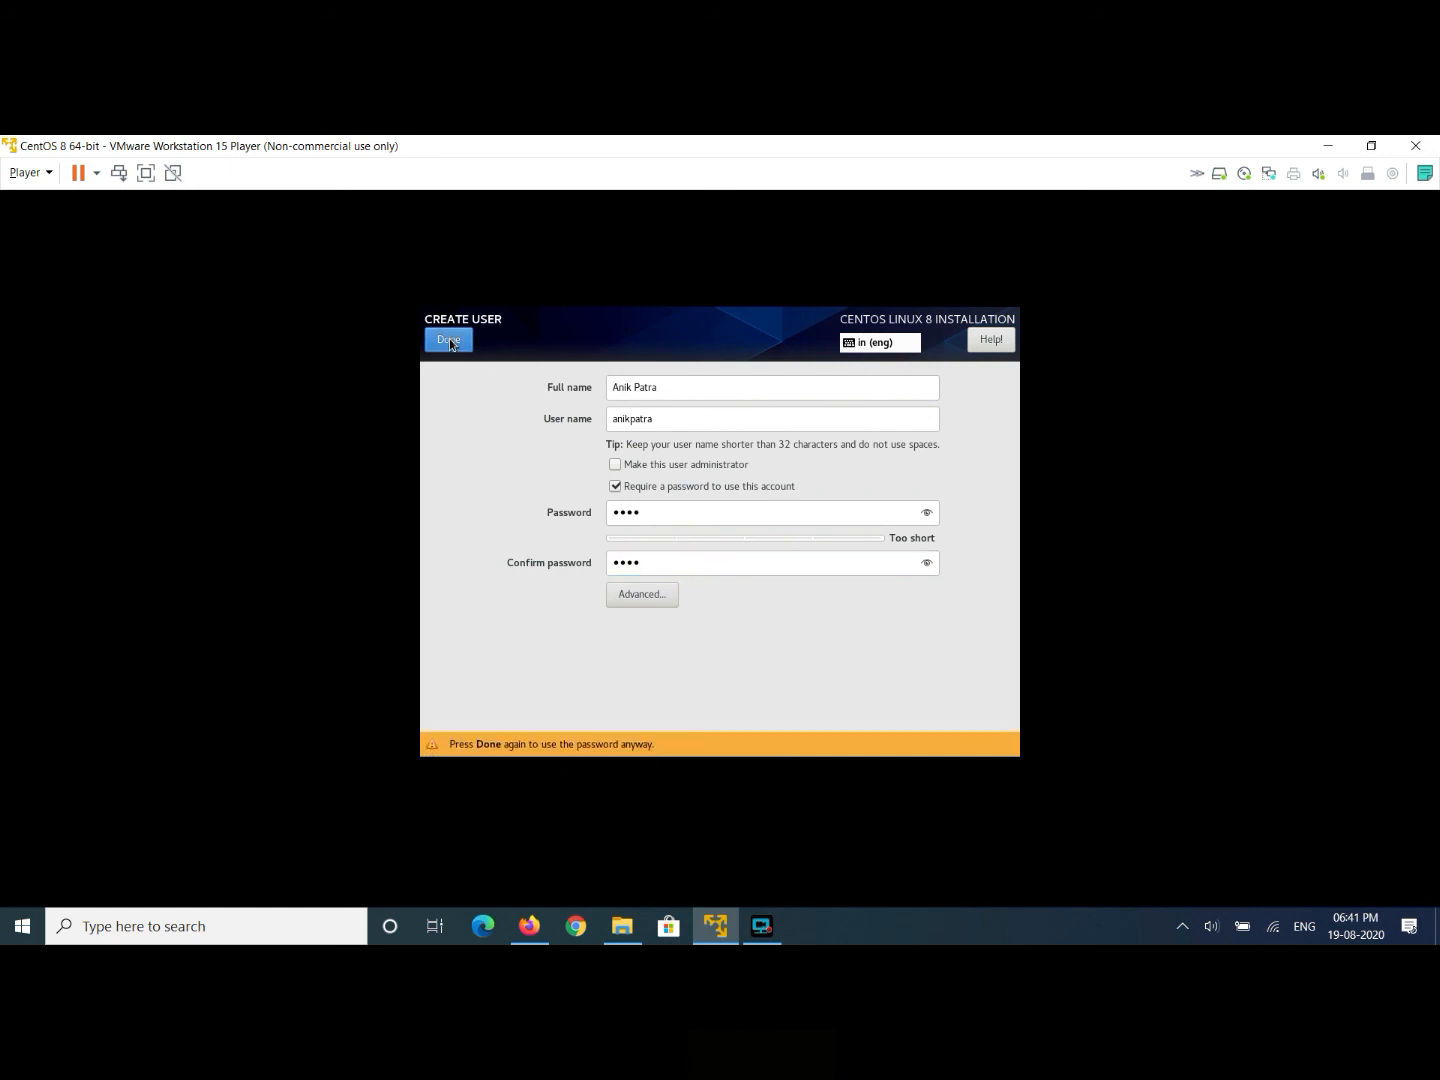
click(449, 340)
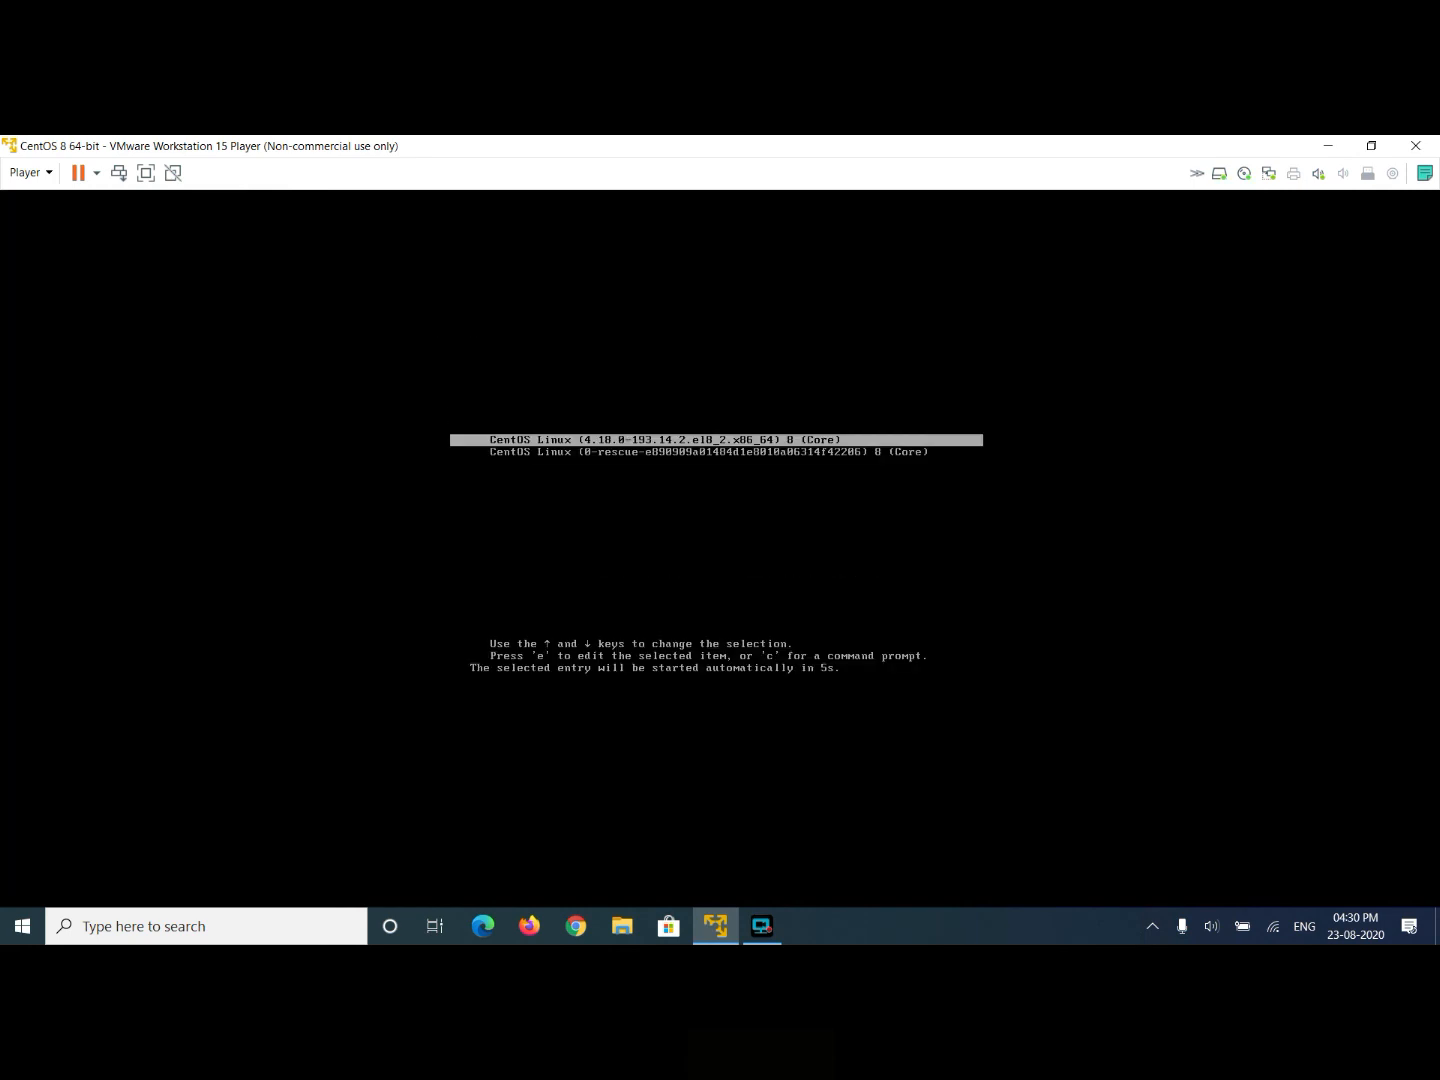
- Boot the default CentOS kernel from GRUB and switch the VM to full screen
key(Return)
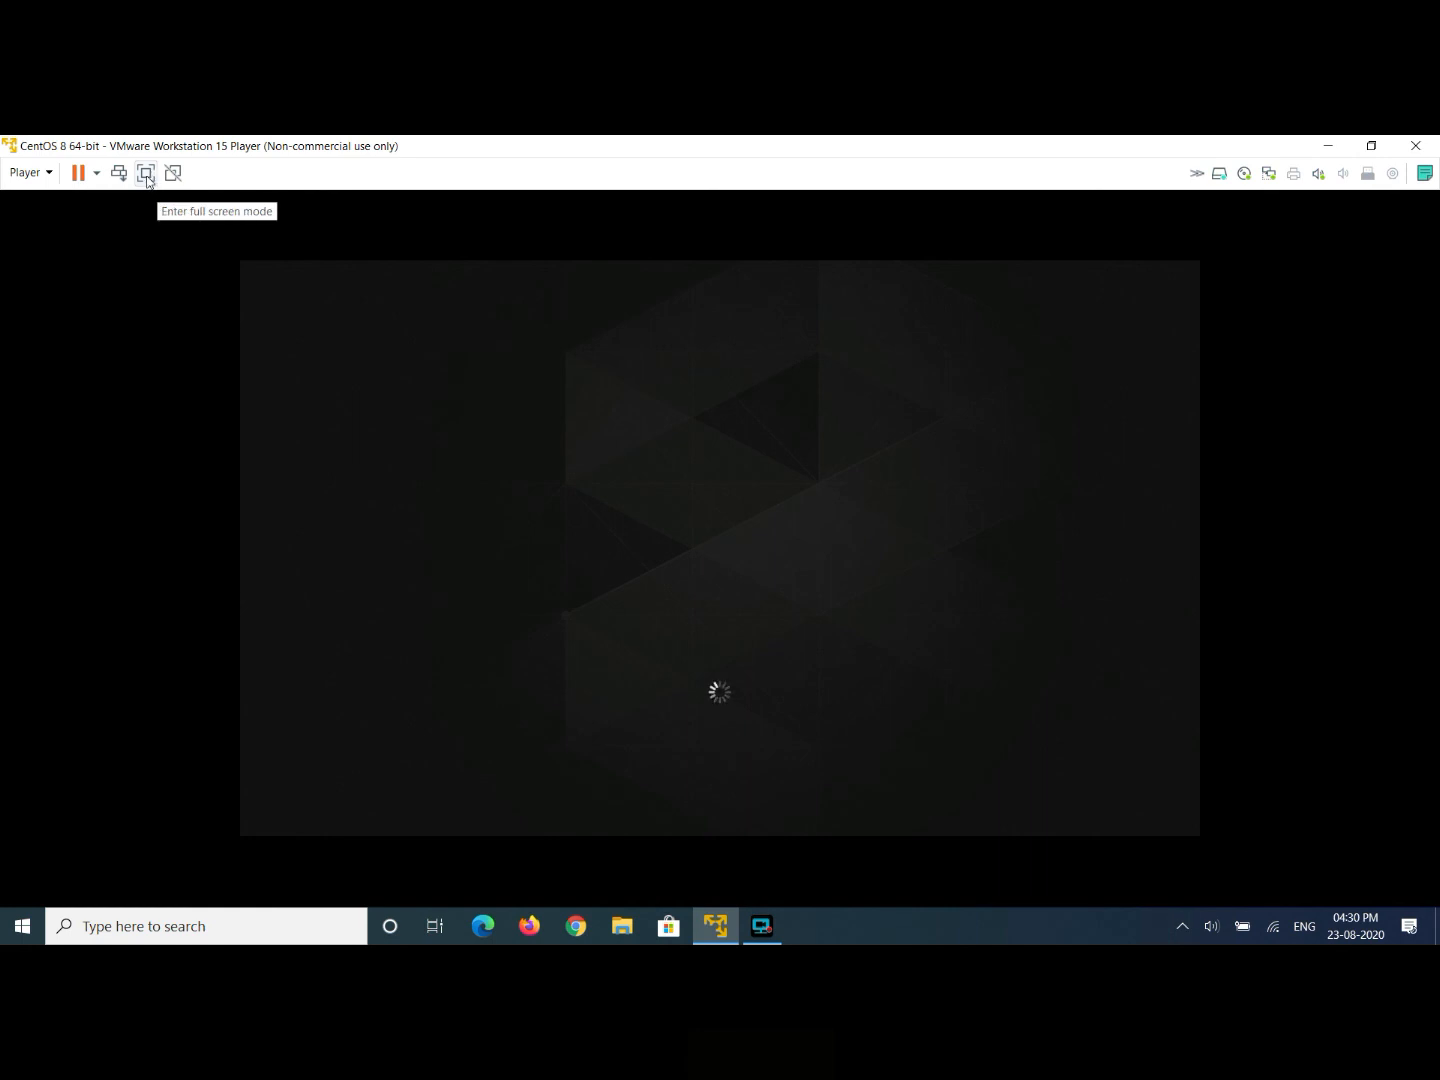
click(146, 174)
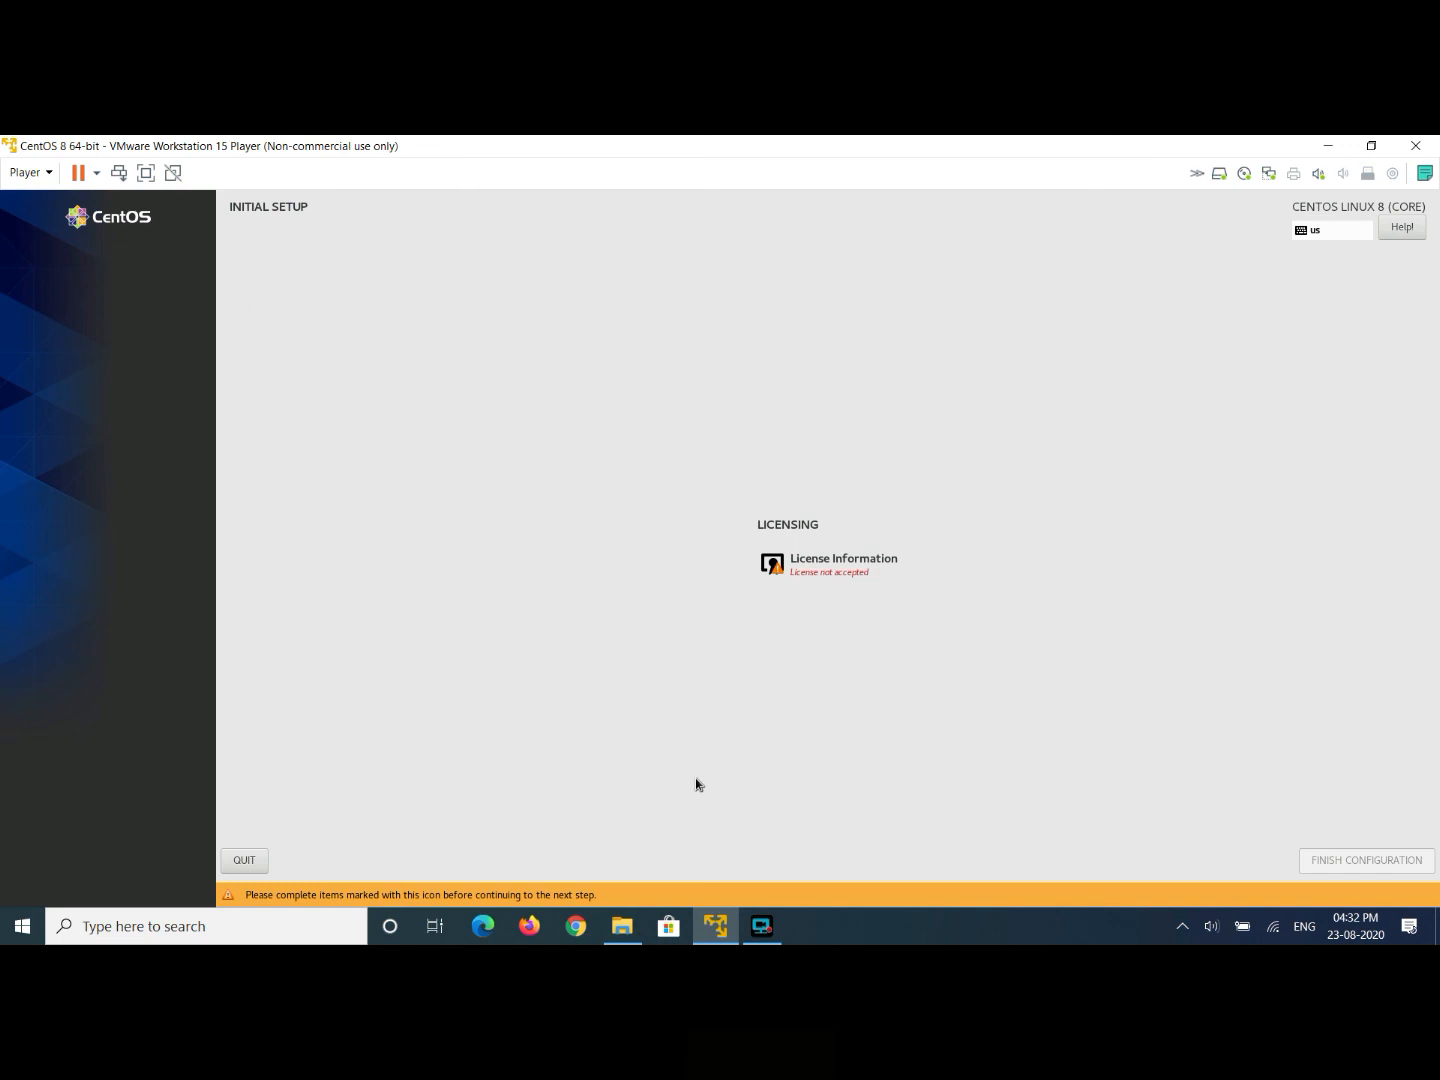
- Accept the CentOS license agreement under License Information and finish the initial configuration
click(857, 566)
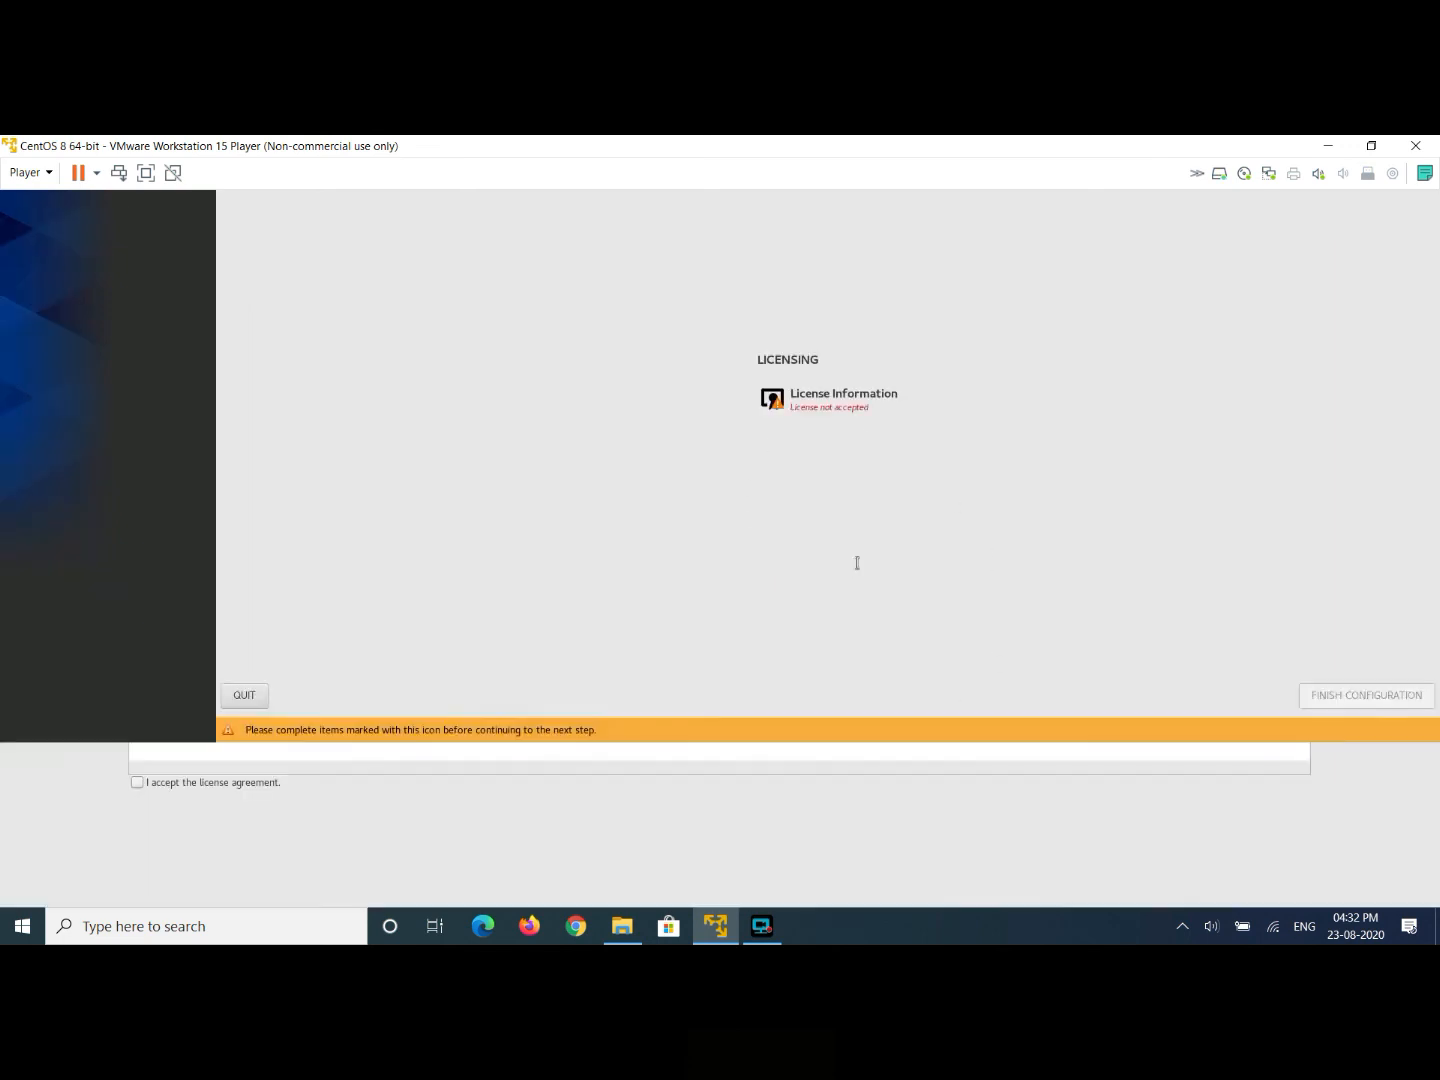
click(139, 784)
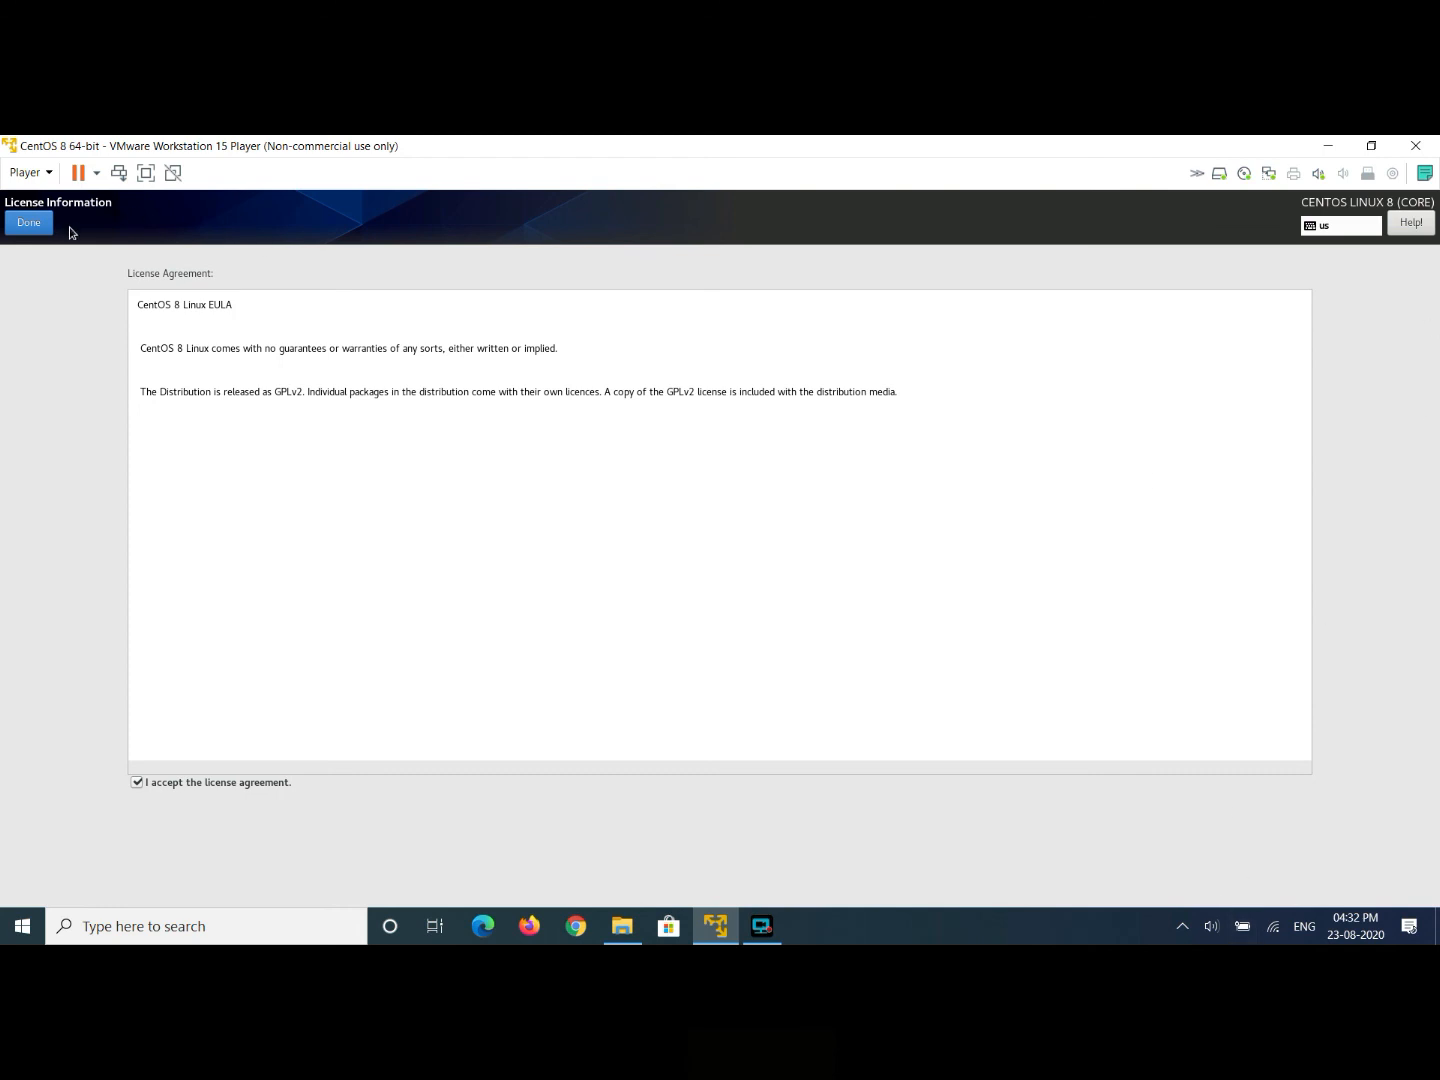
click(28, 224)
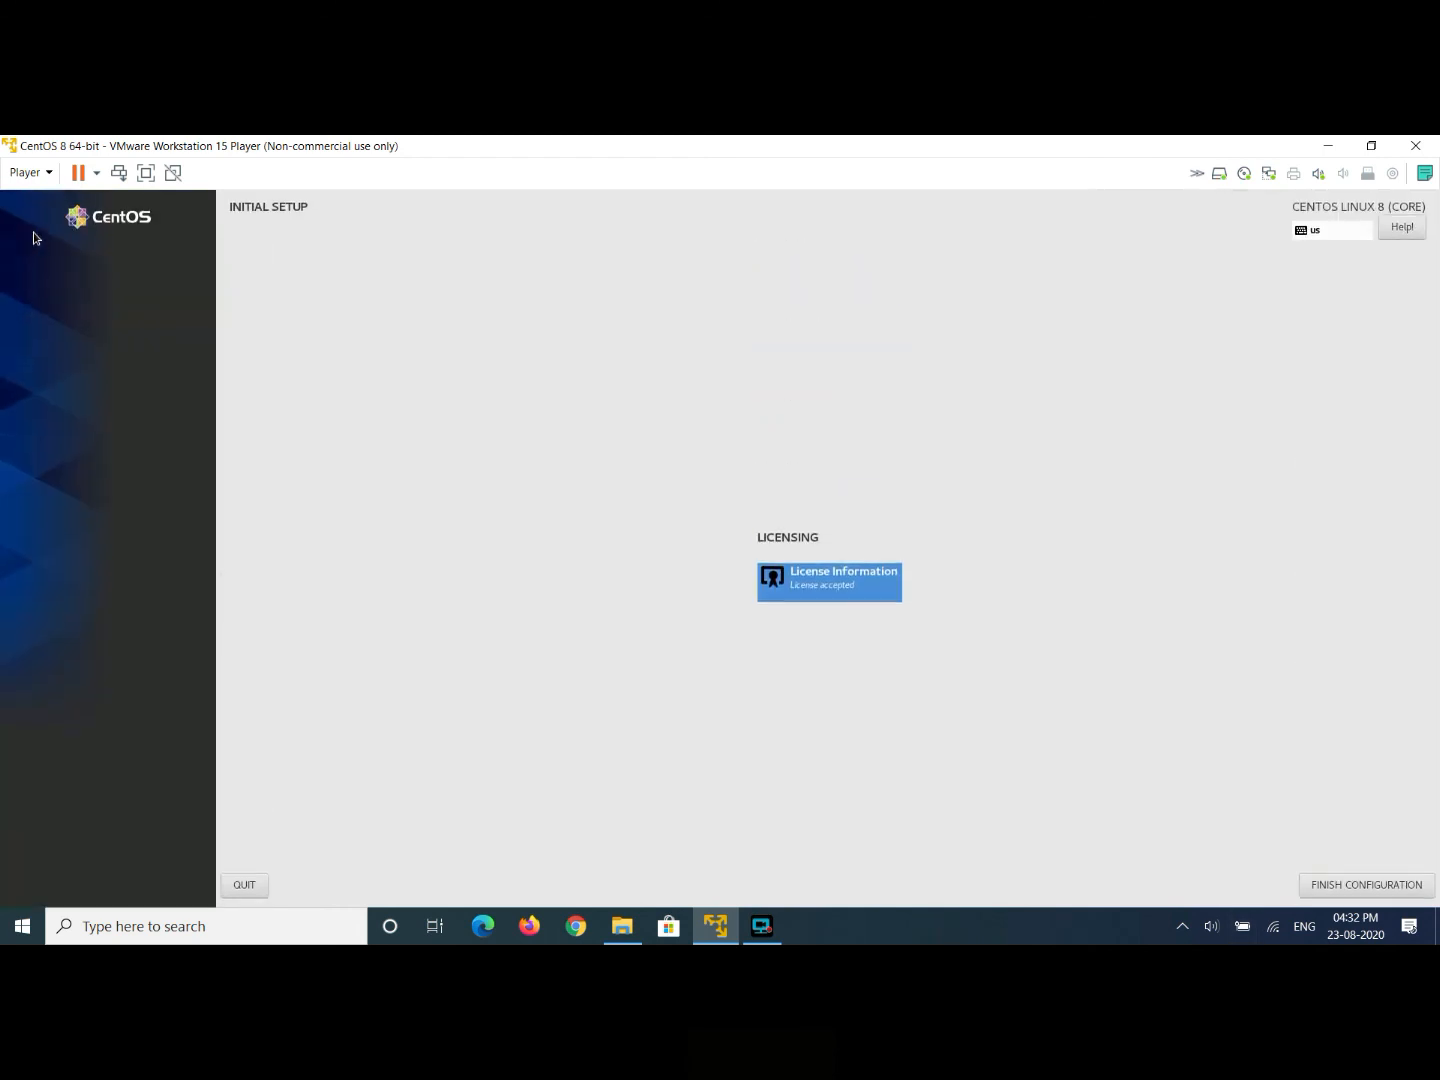
click(1353, 886)
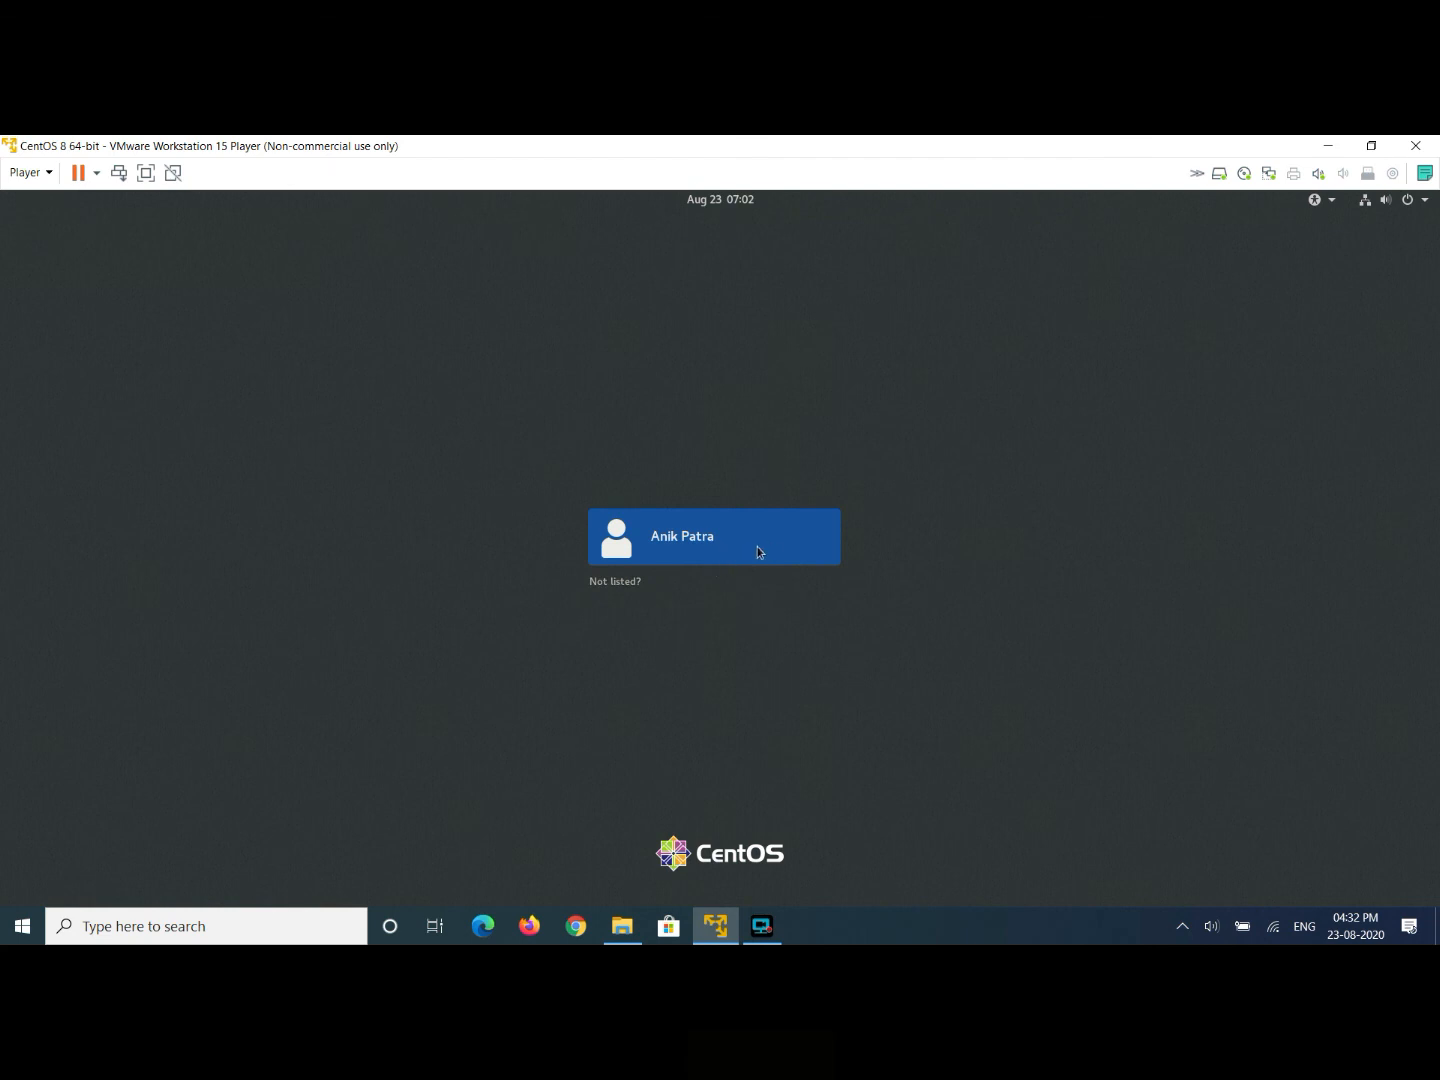
- Sign in to the new user account on the login screen with its password
click(691, 546)
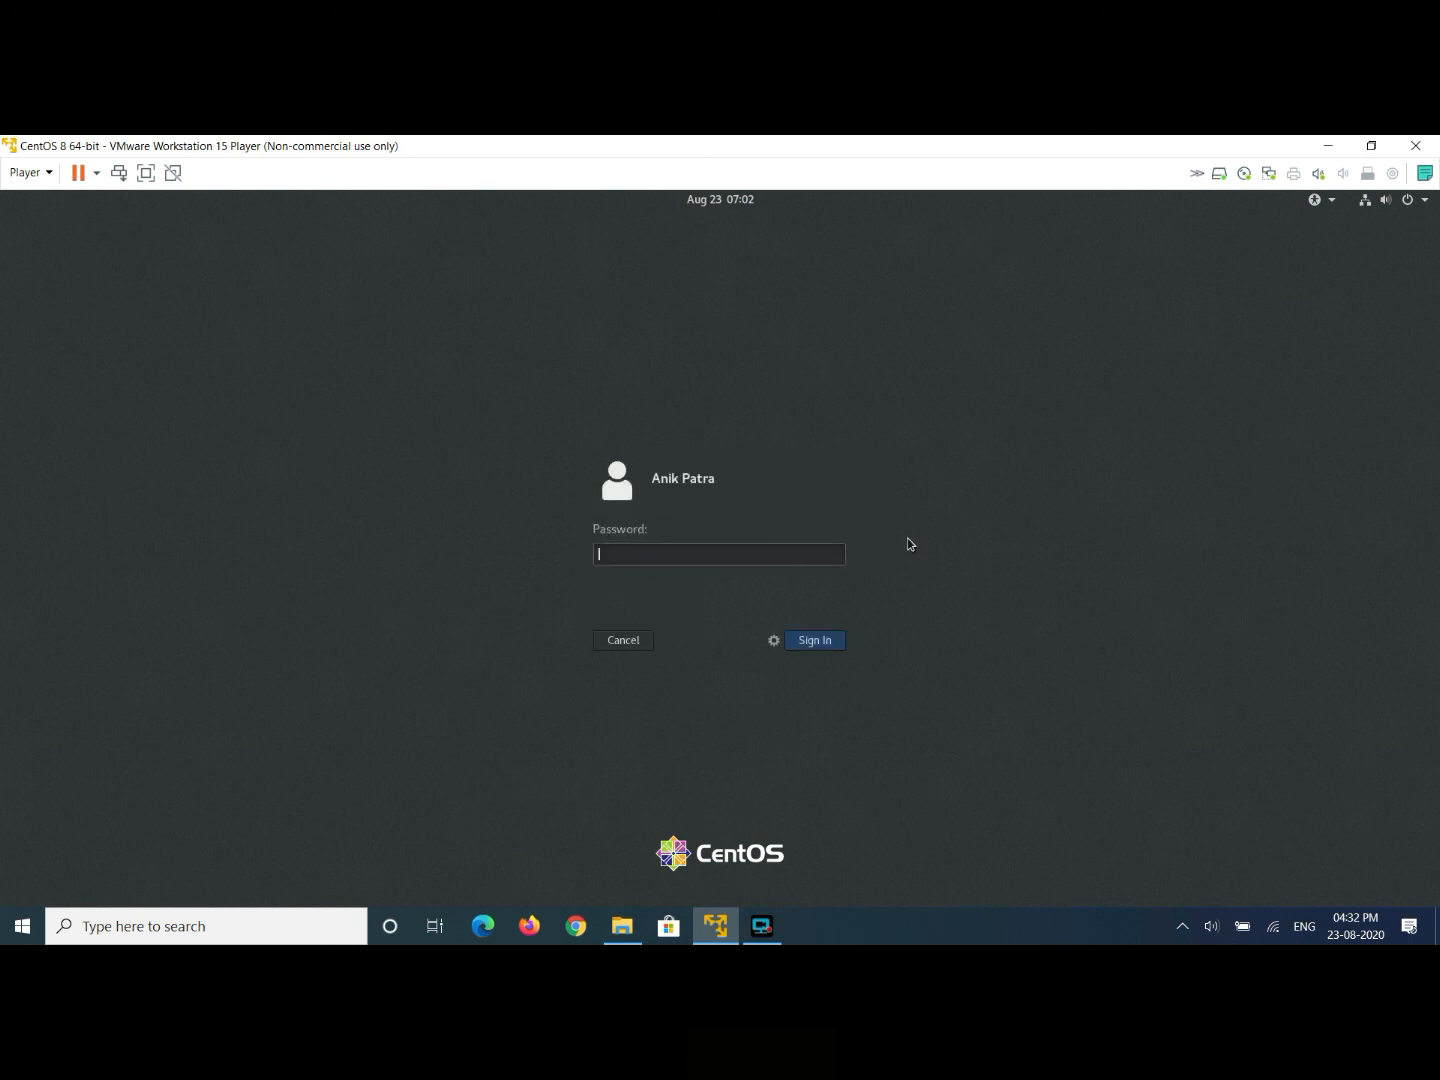
text(******)
key(Return)
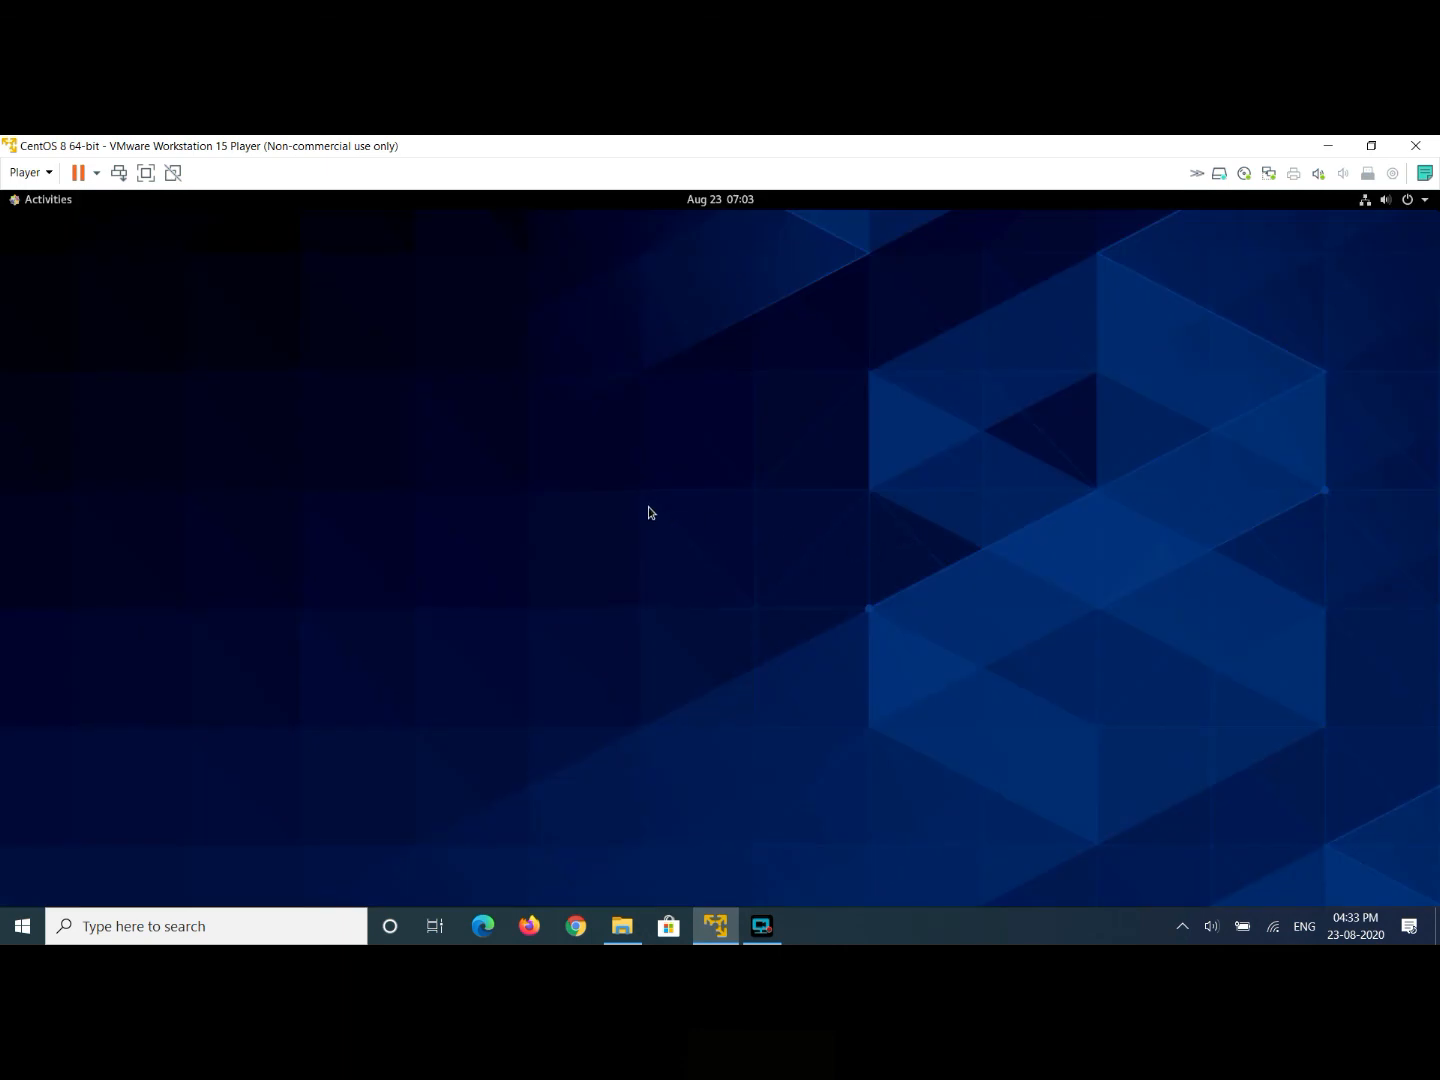
- Put the VM in full screen and launch Terminal from the Activities dash
click(146, 173)
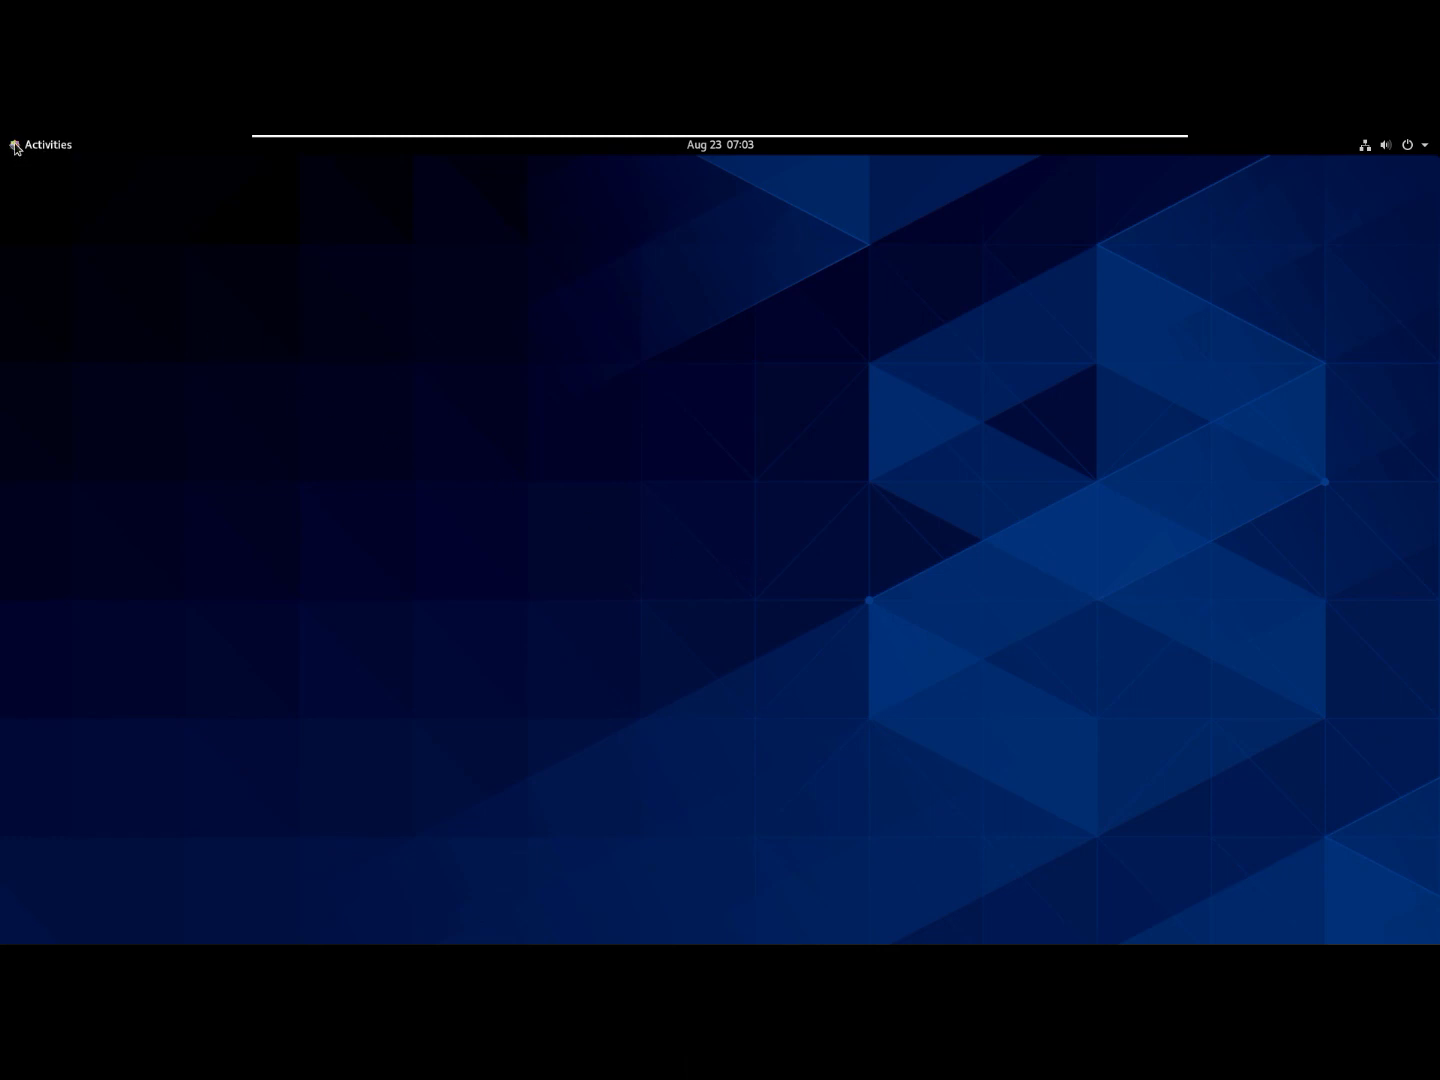
click(48, 146)
click(48, 146)
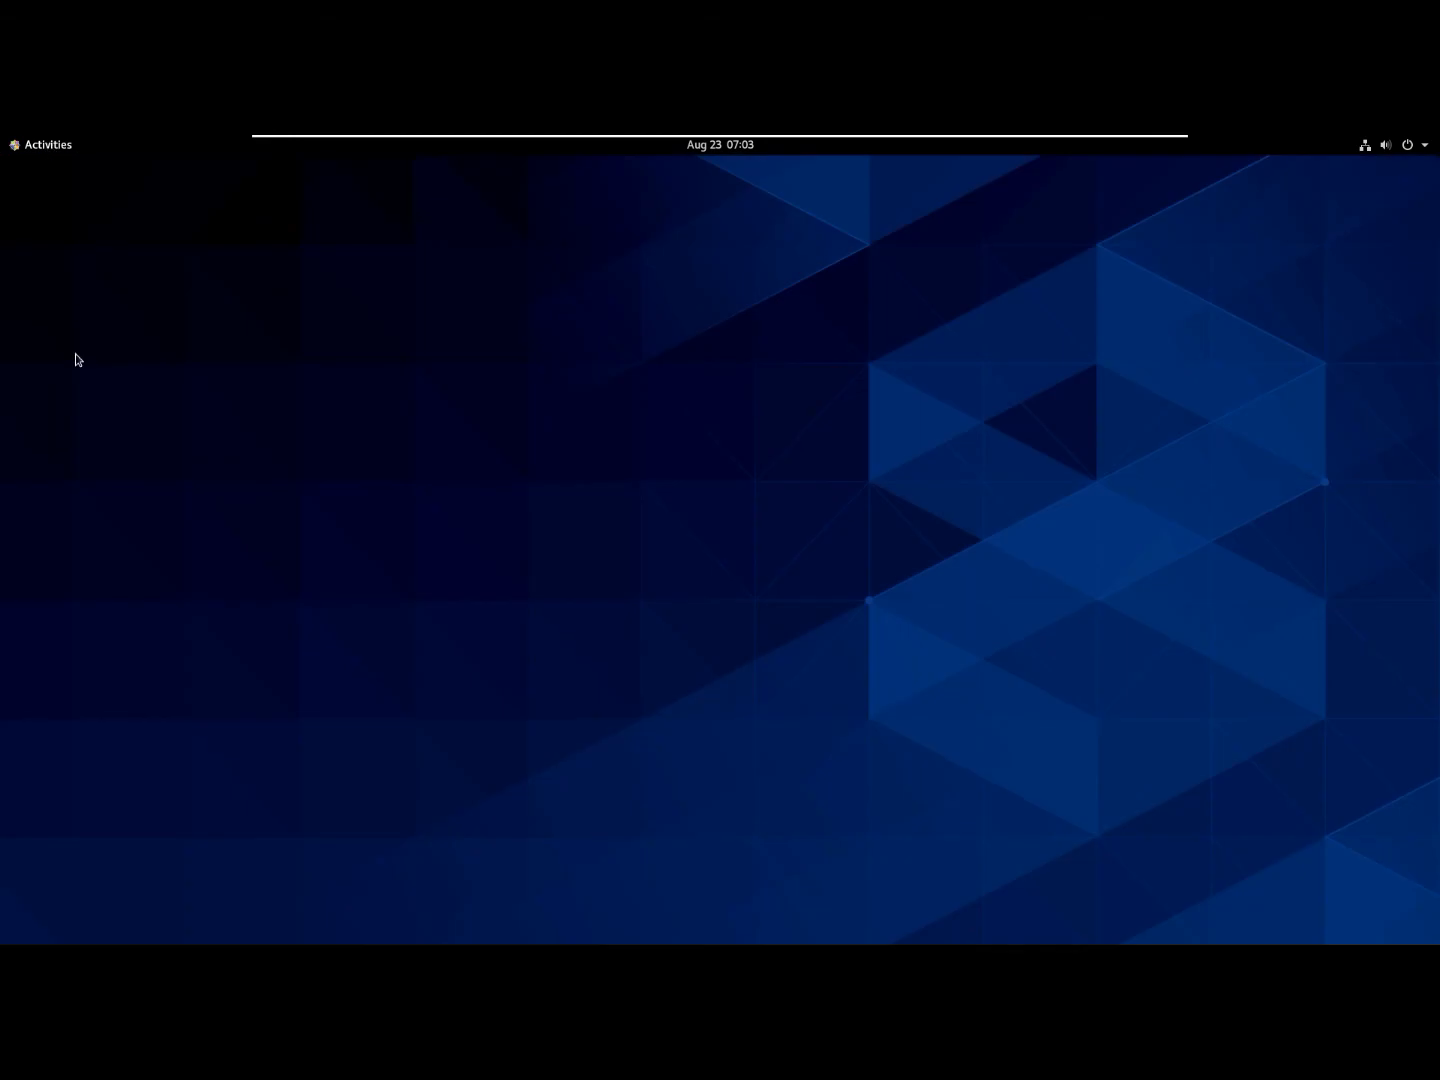
click(40, 146)
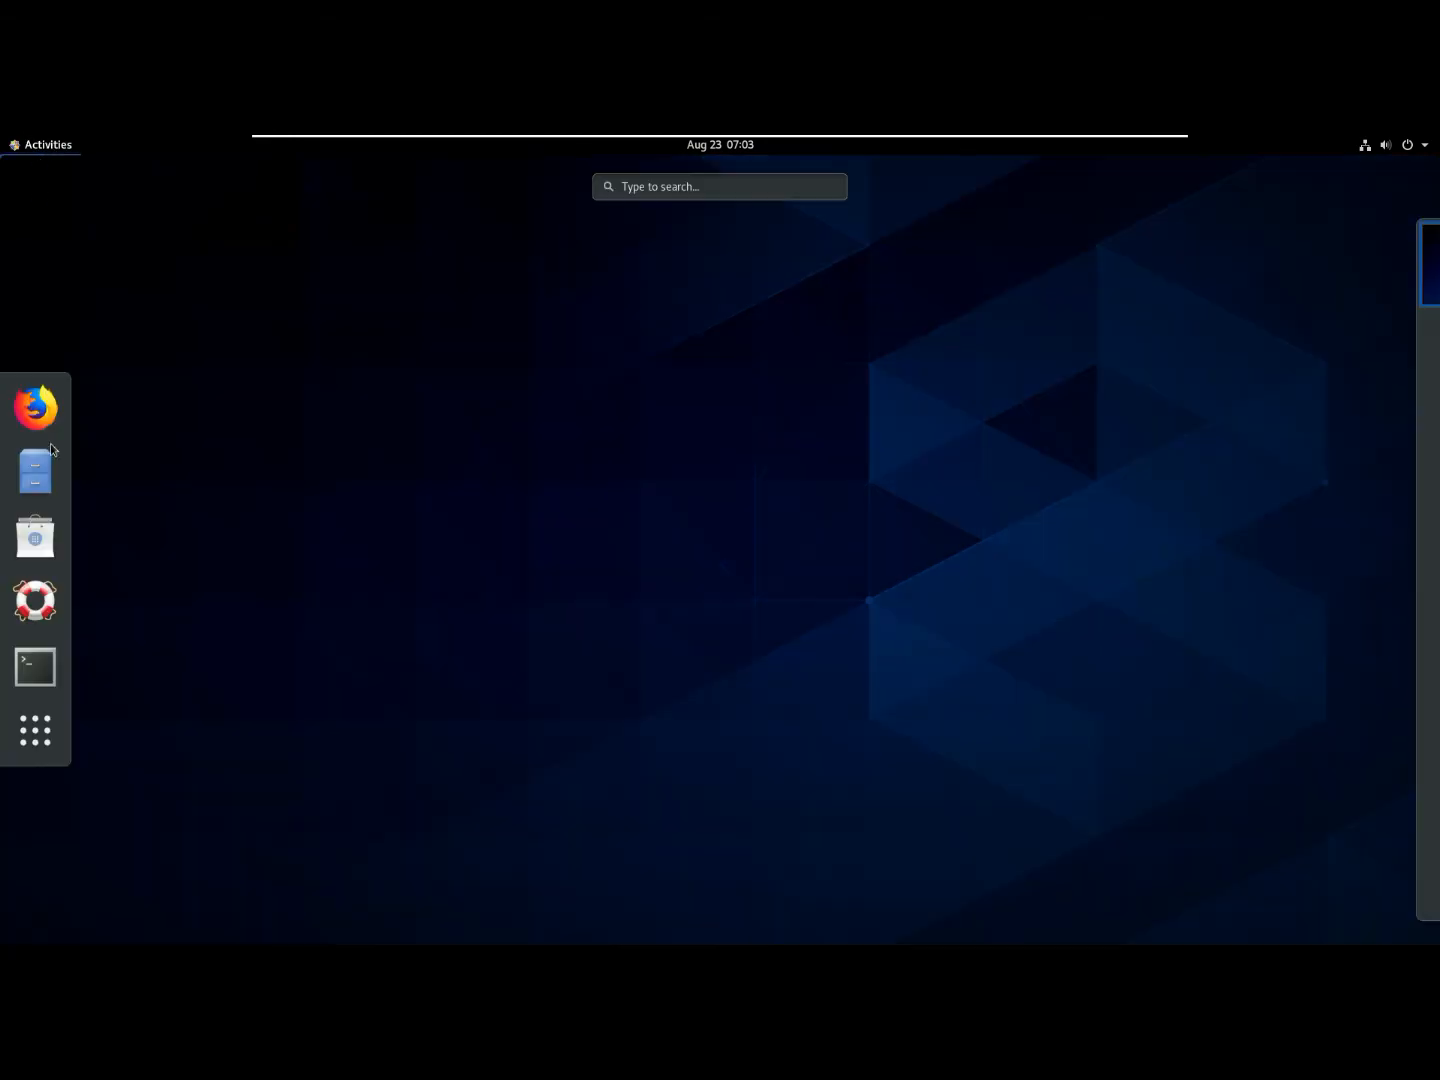
click(36, 668)
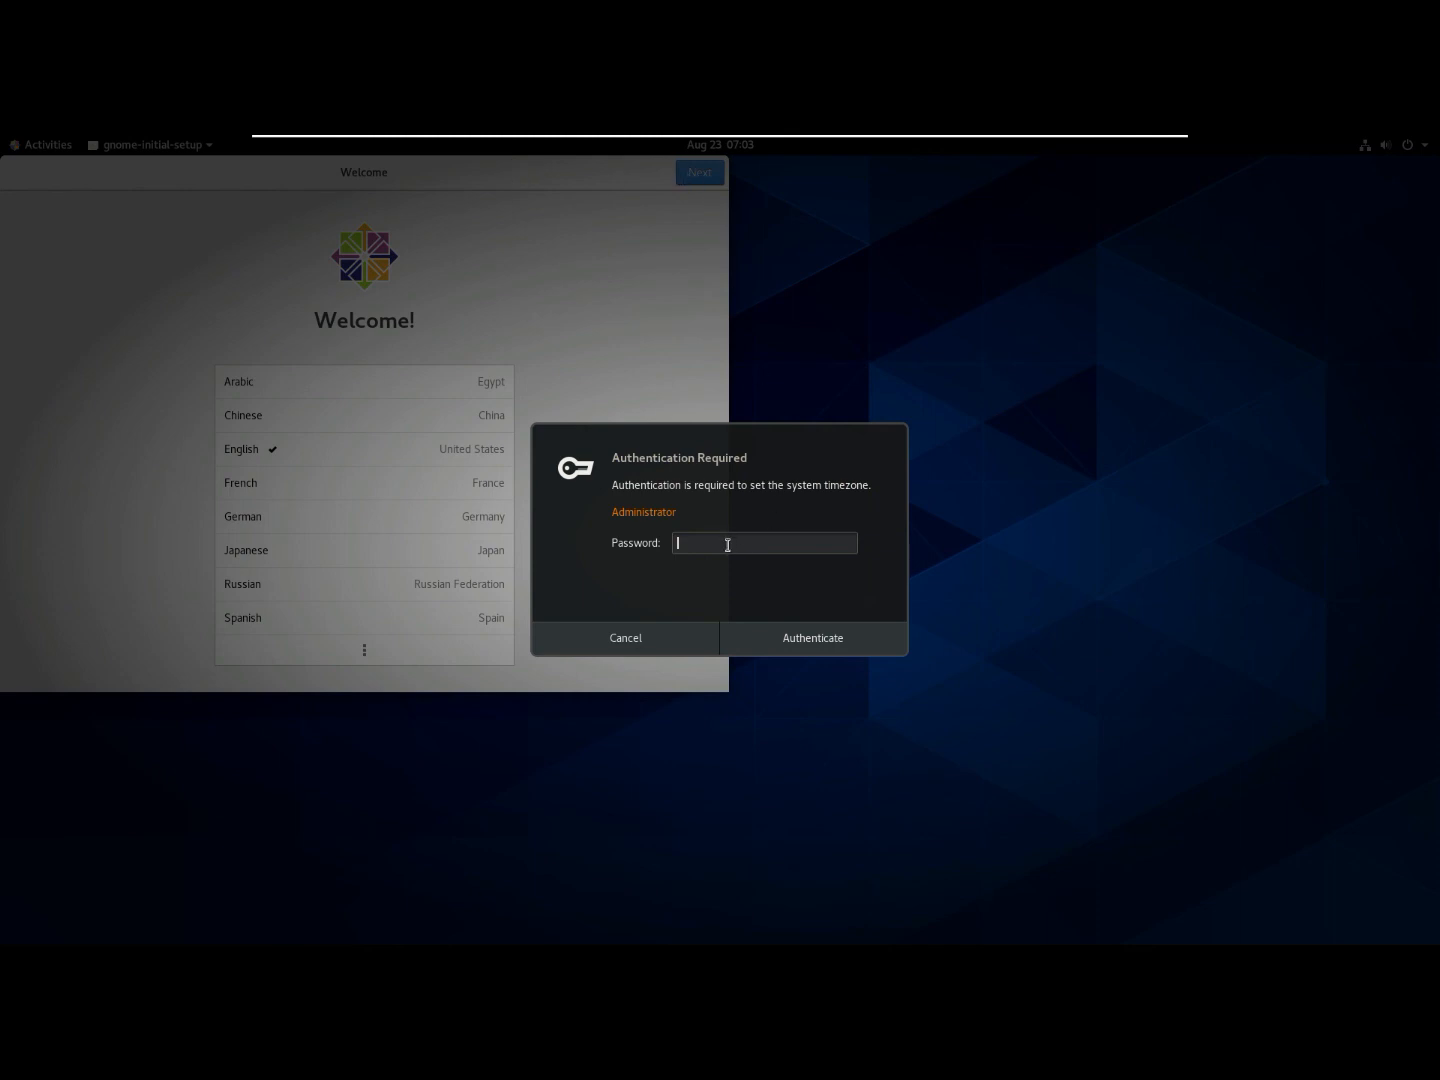
- Enter the administrator password to authorize setting the system timezone
text(******)
key(Return)
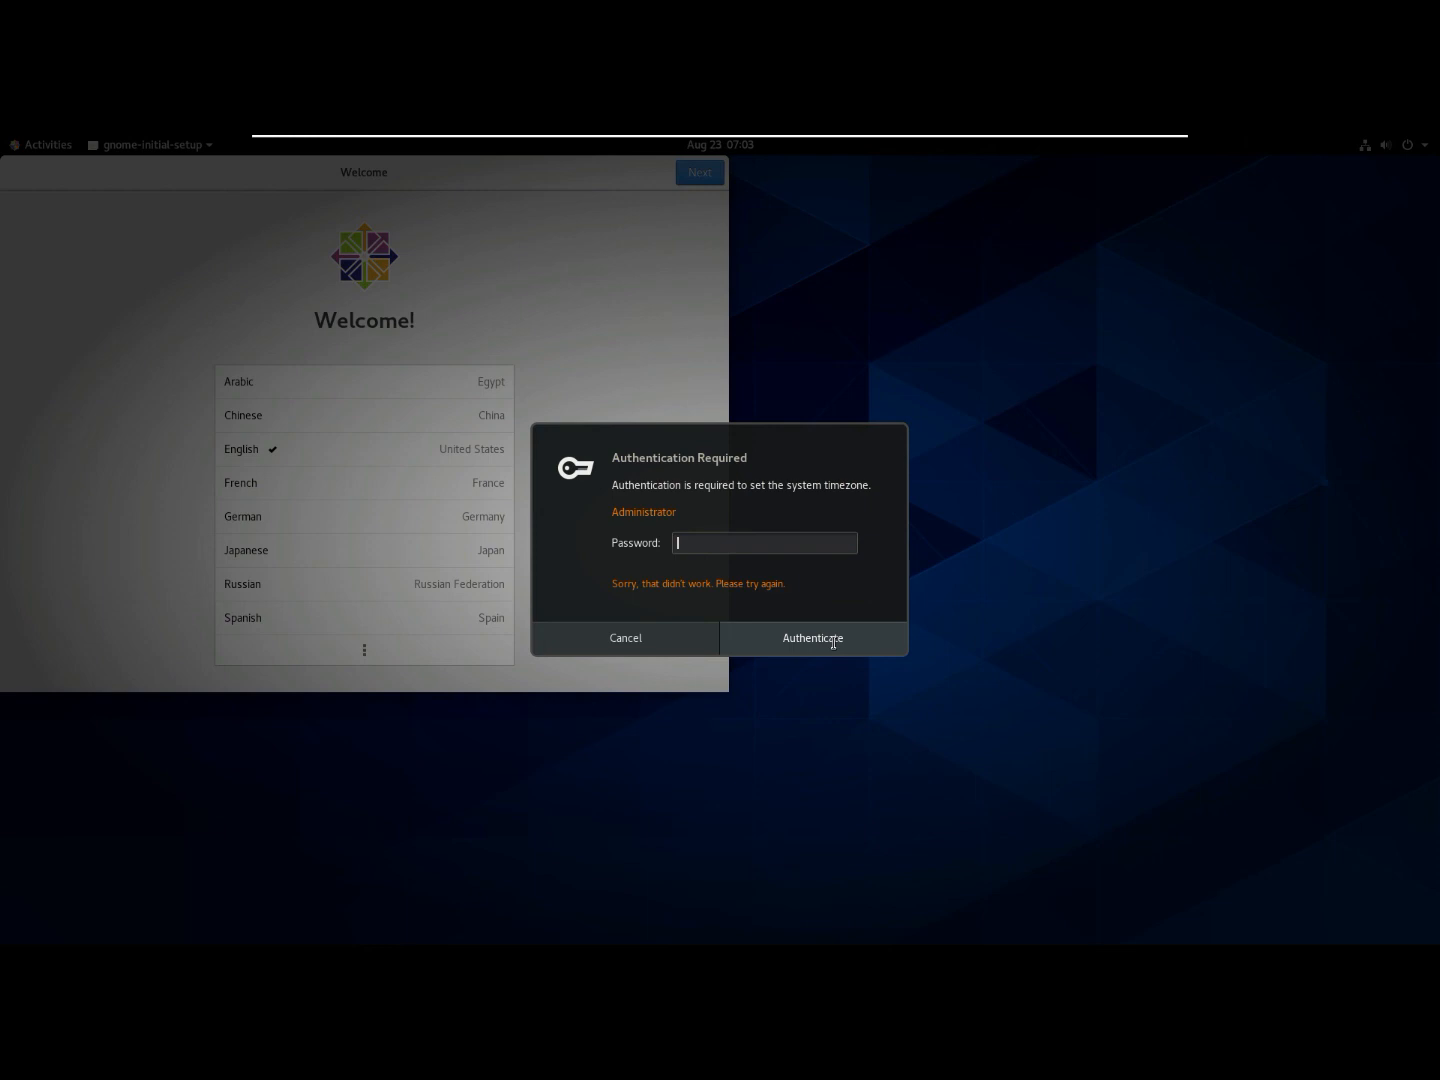
click(833, 640)
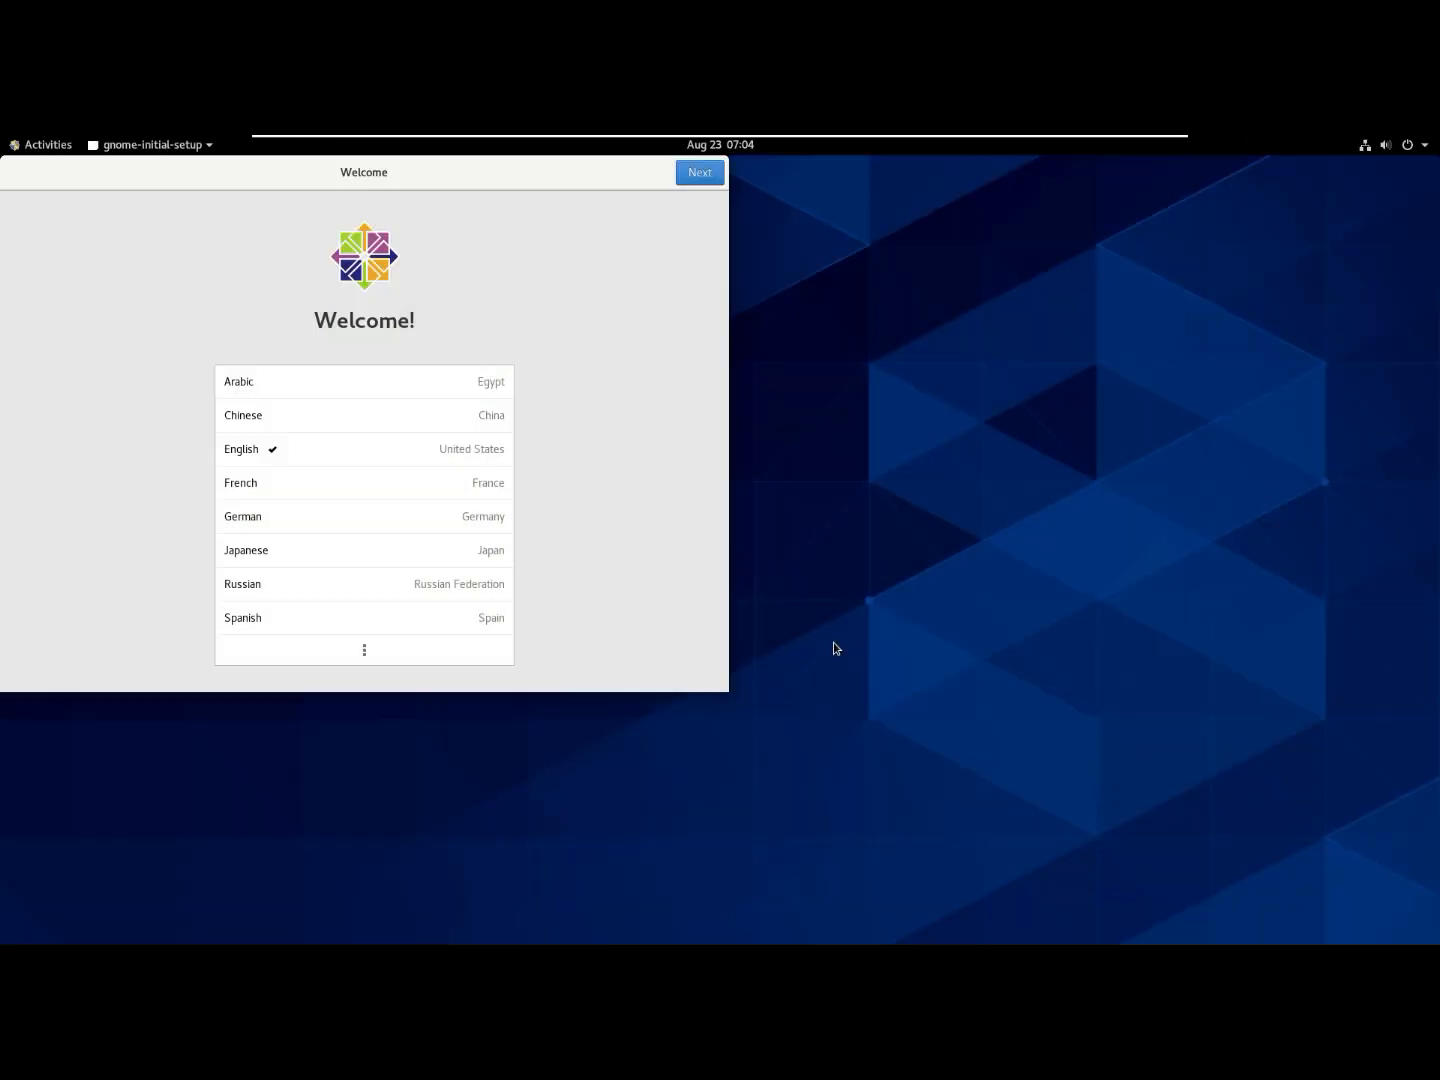
- Keep English, the keyboard layout and location services, skip online accounts, and start using CentOS Linux
click(700, 172)
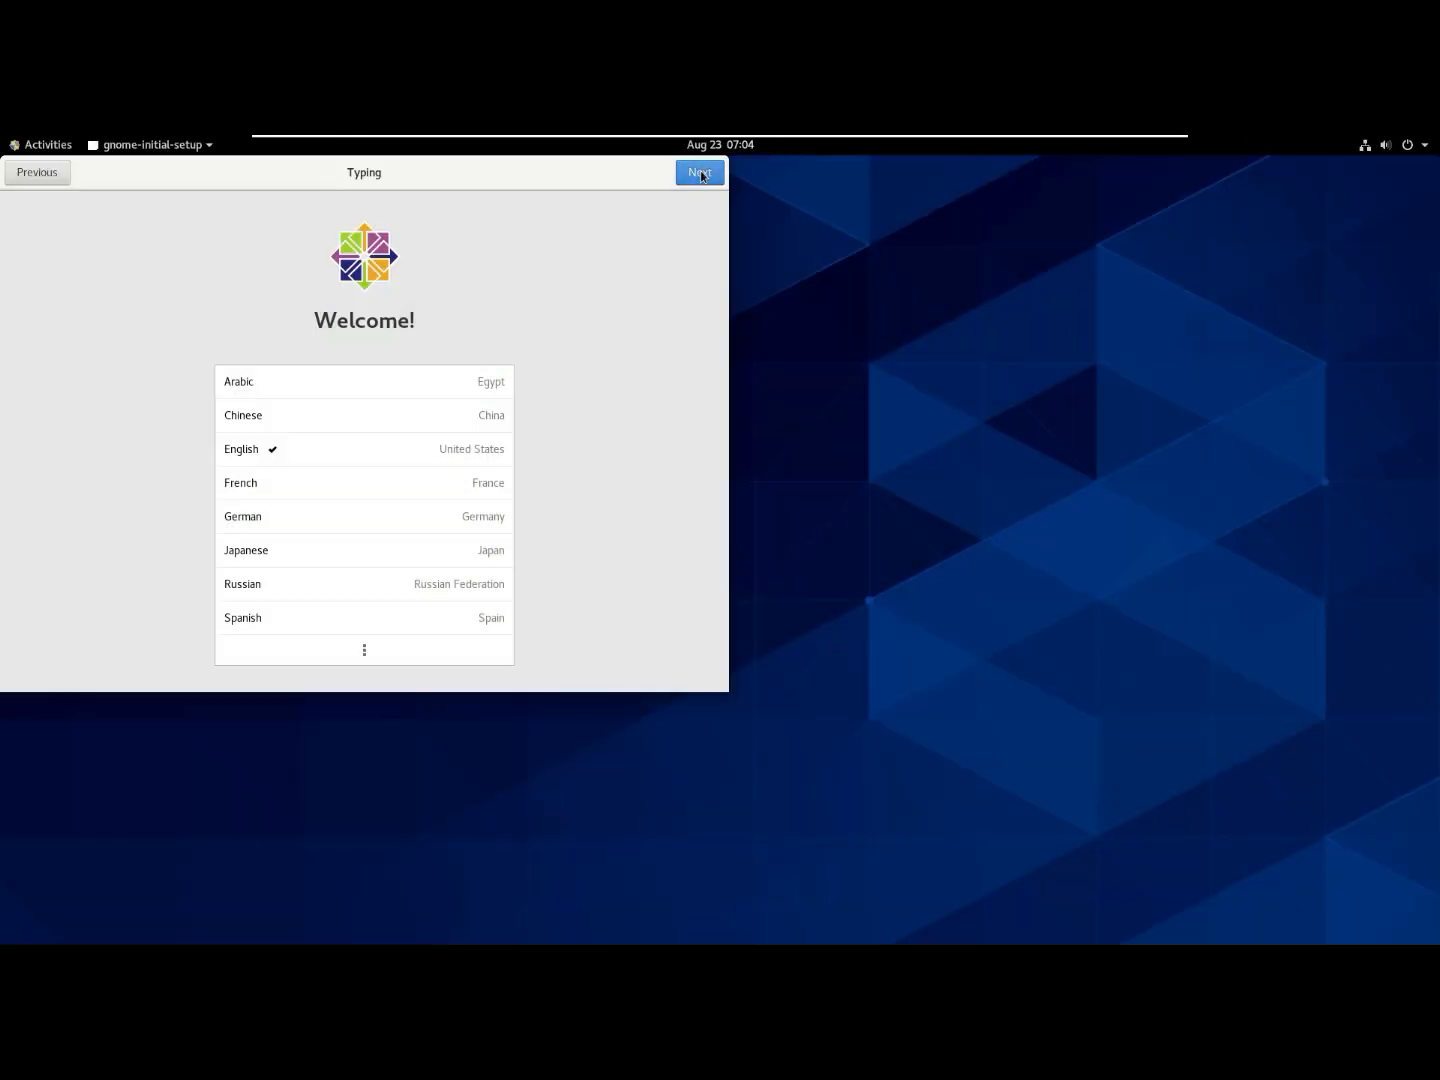
click(700, 172)
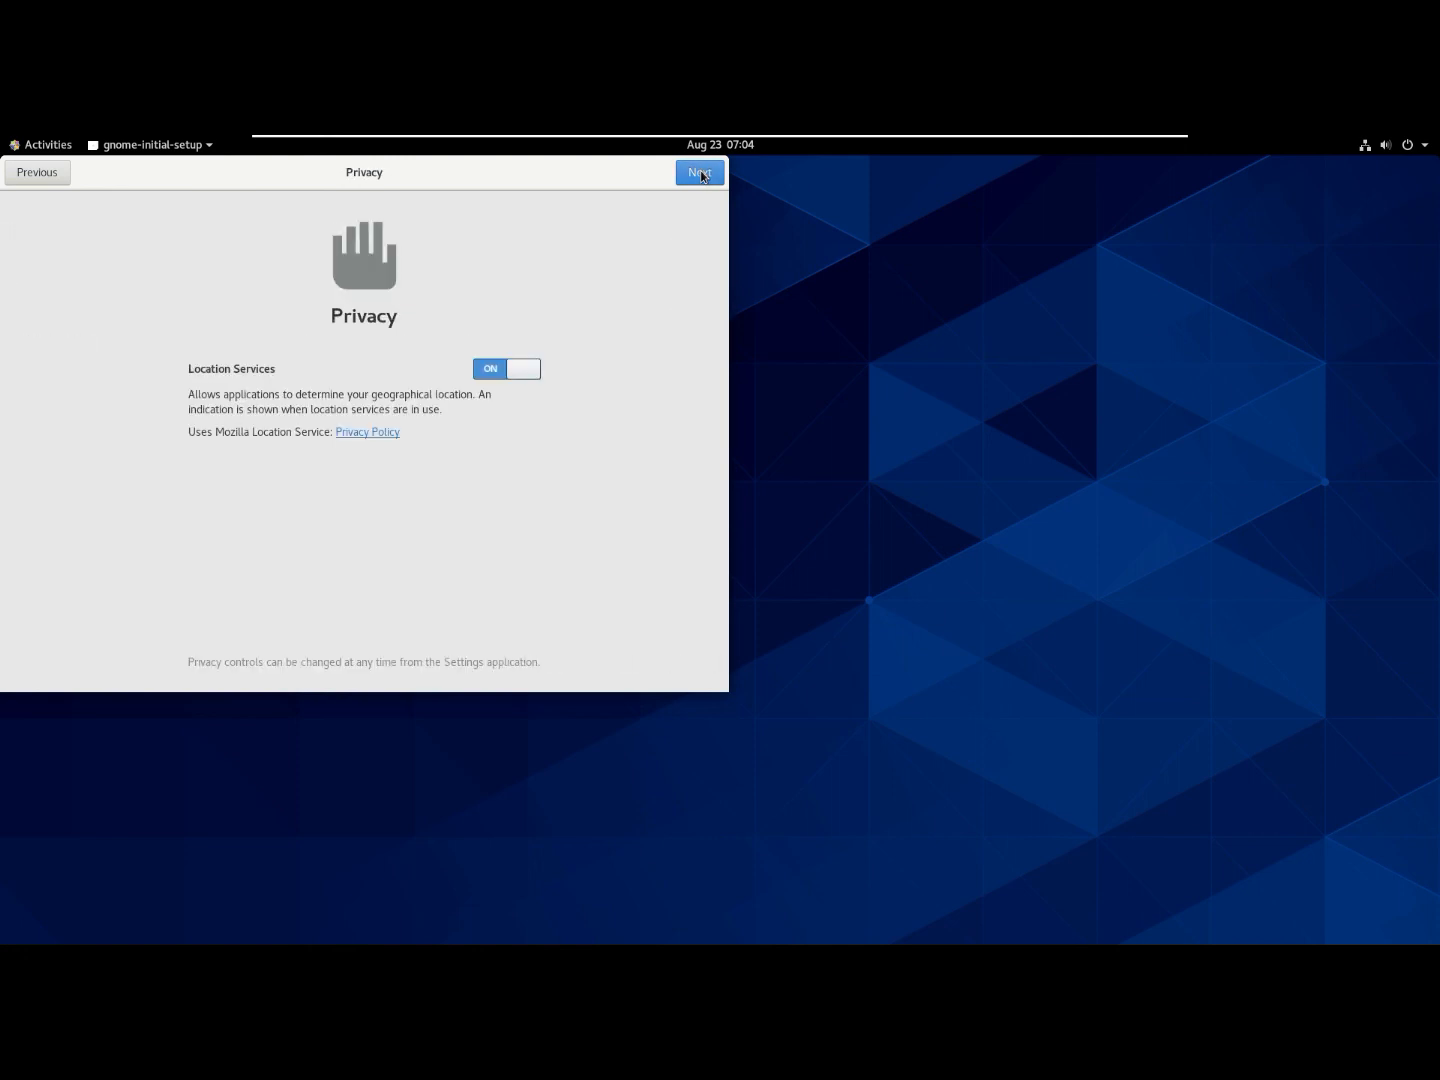
click(700, 172)
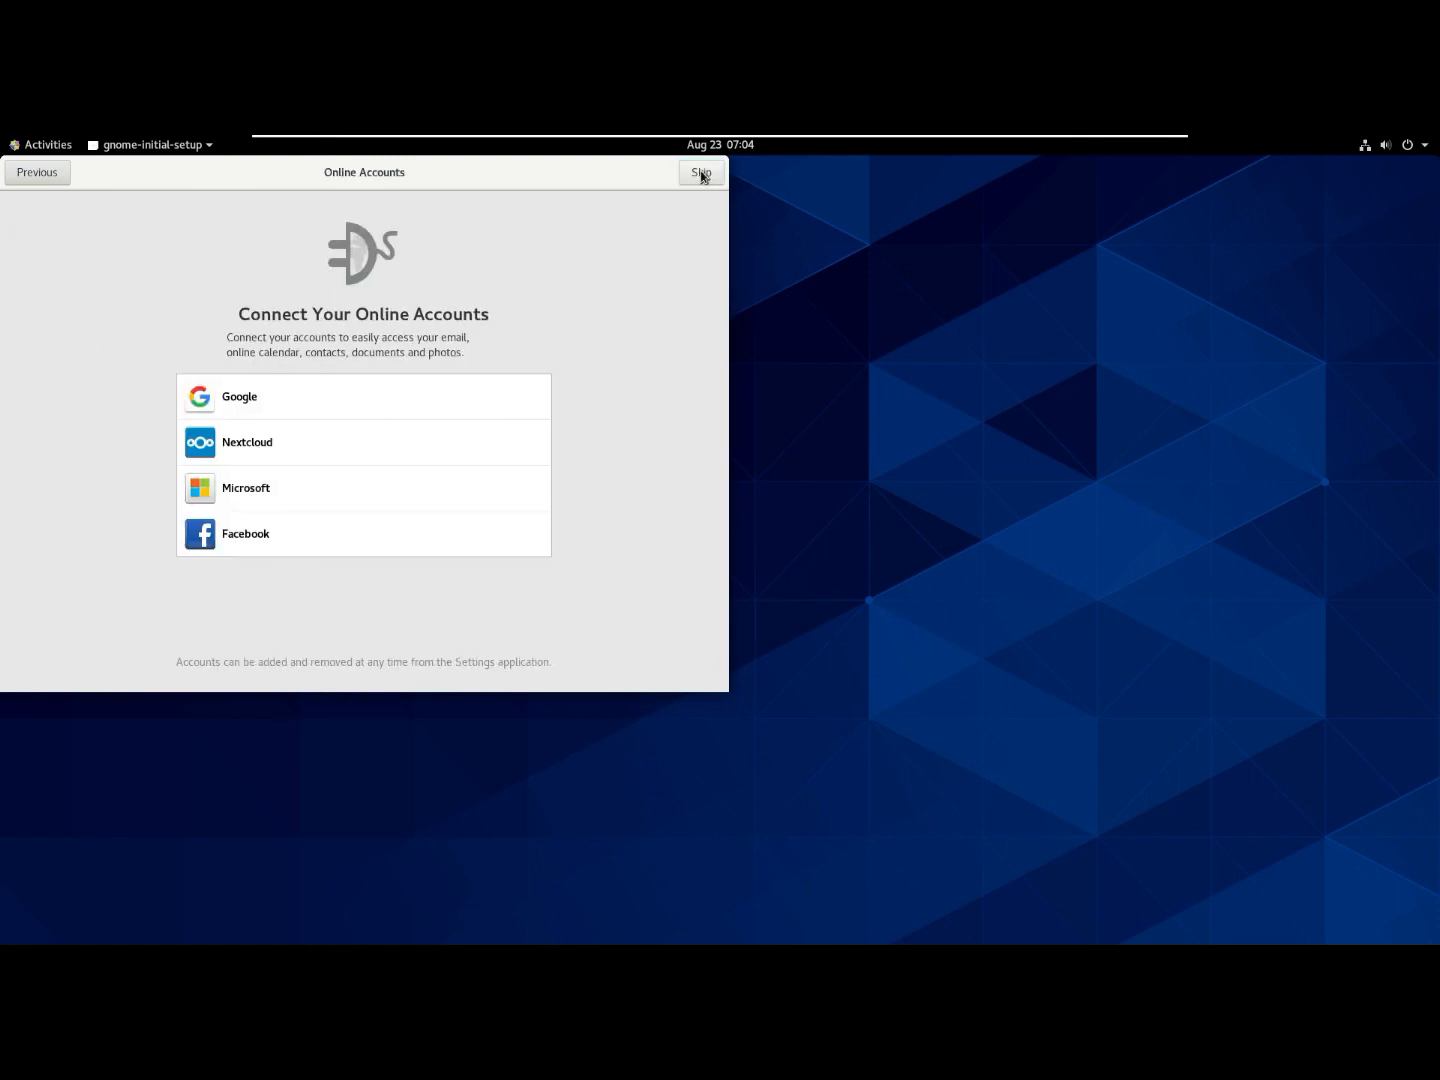
click(701, 173)
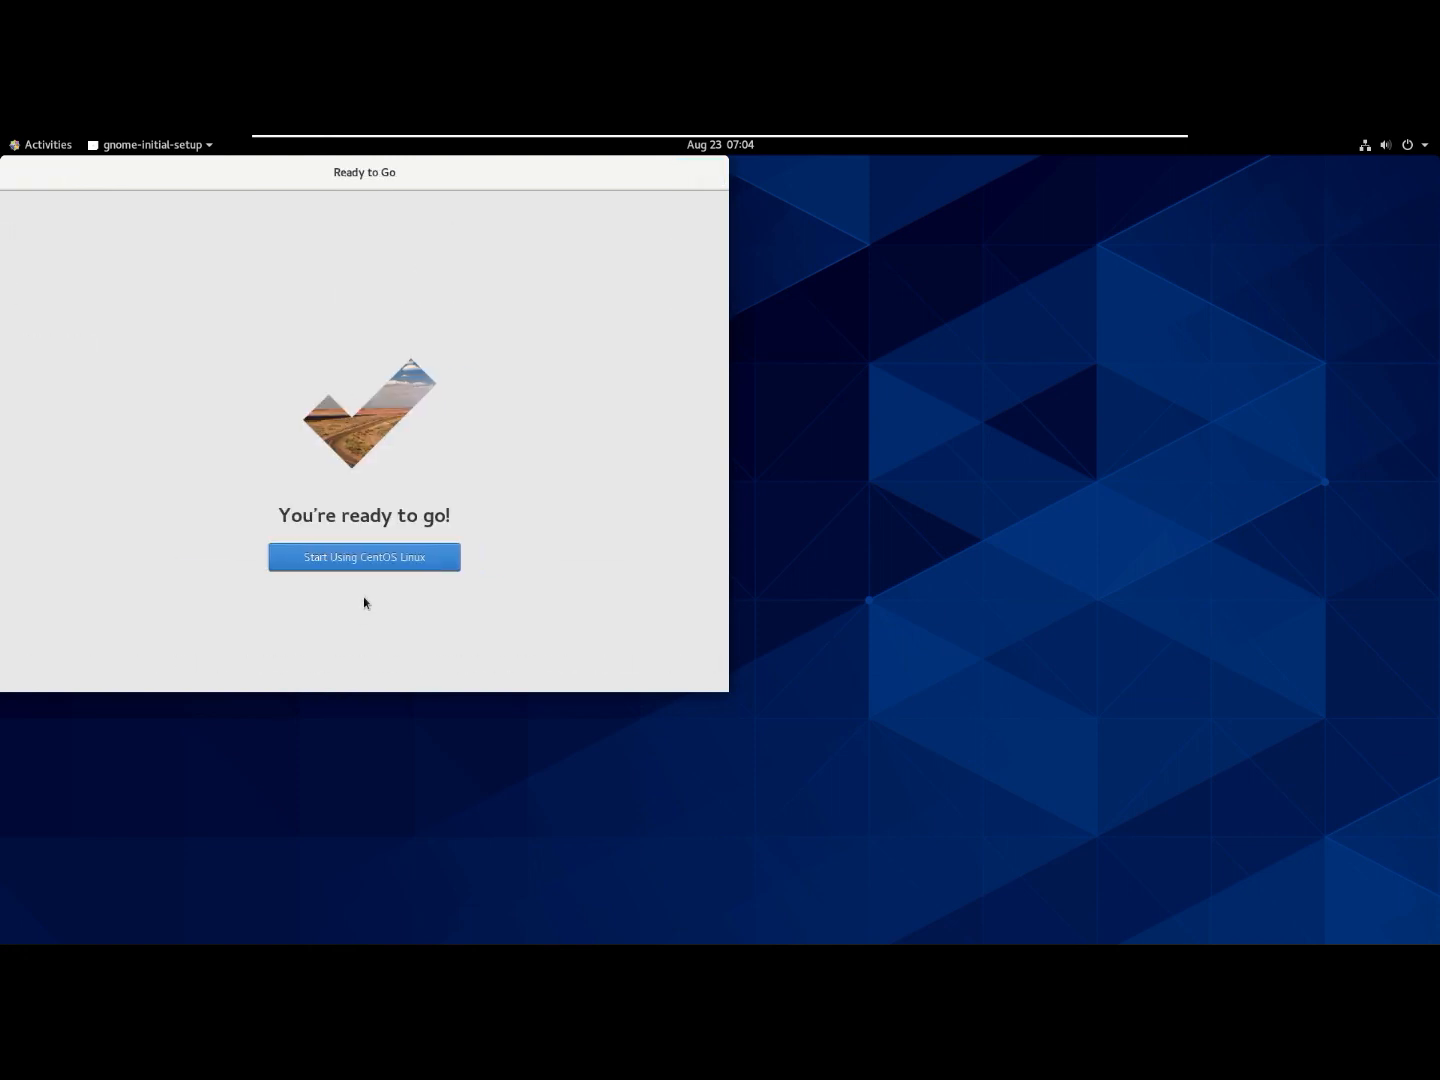
click(381, 559)
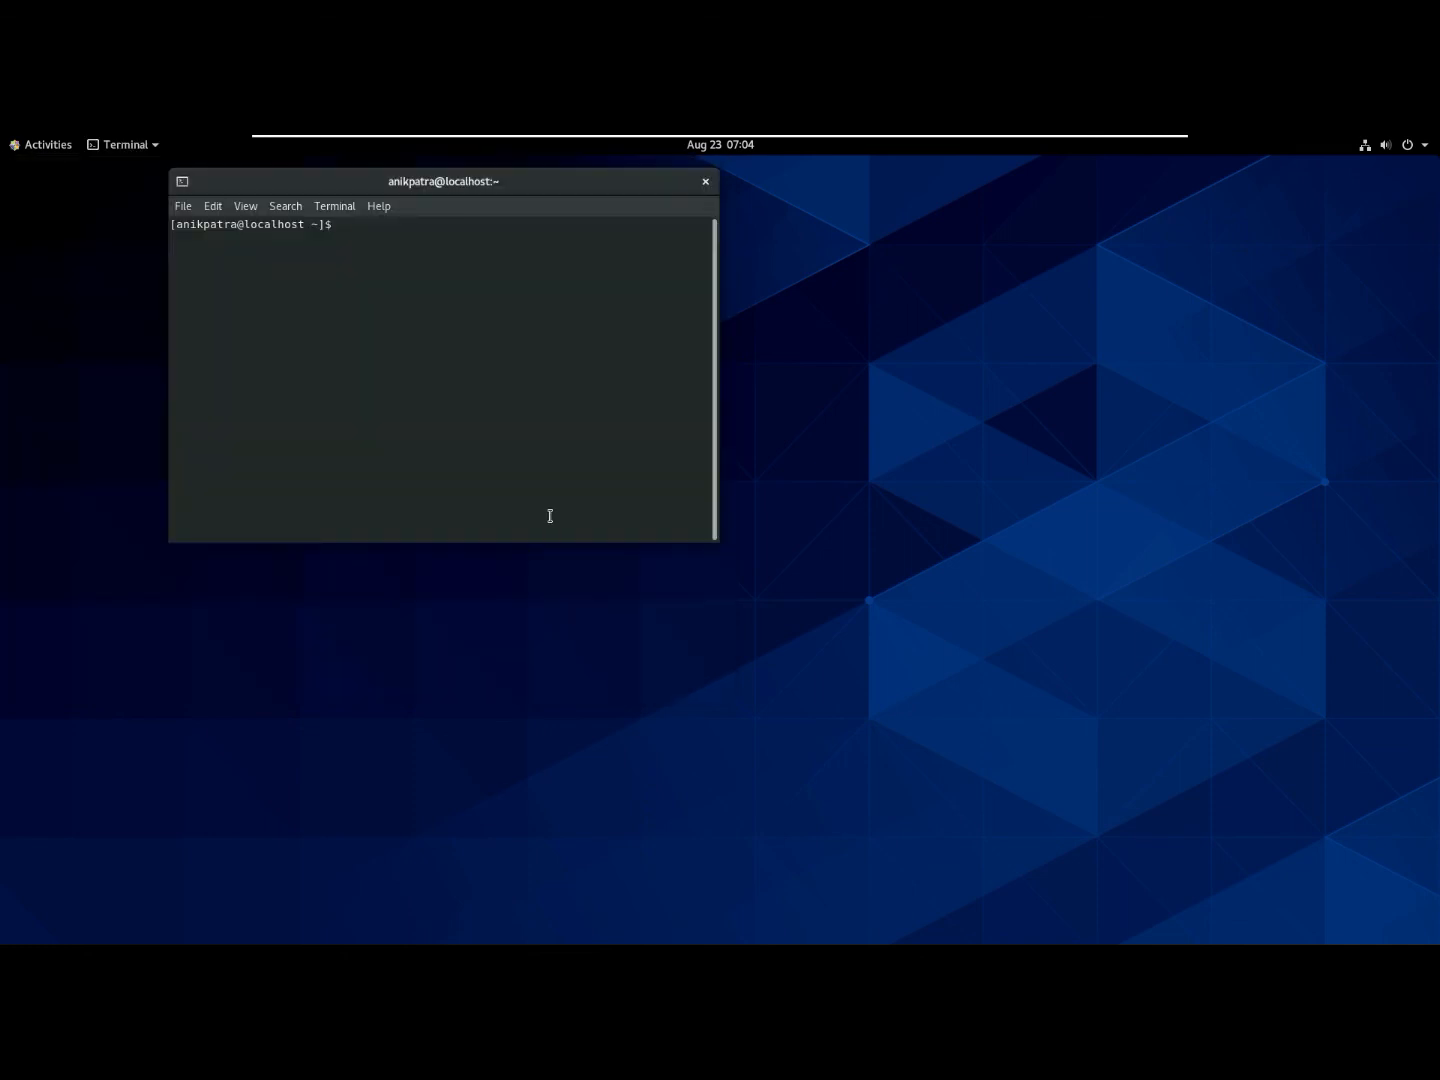
- Move the Terminal window to the screen centre and close the Help window
drag(436, 187, 735, 236)
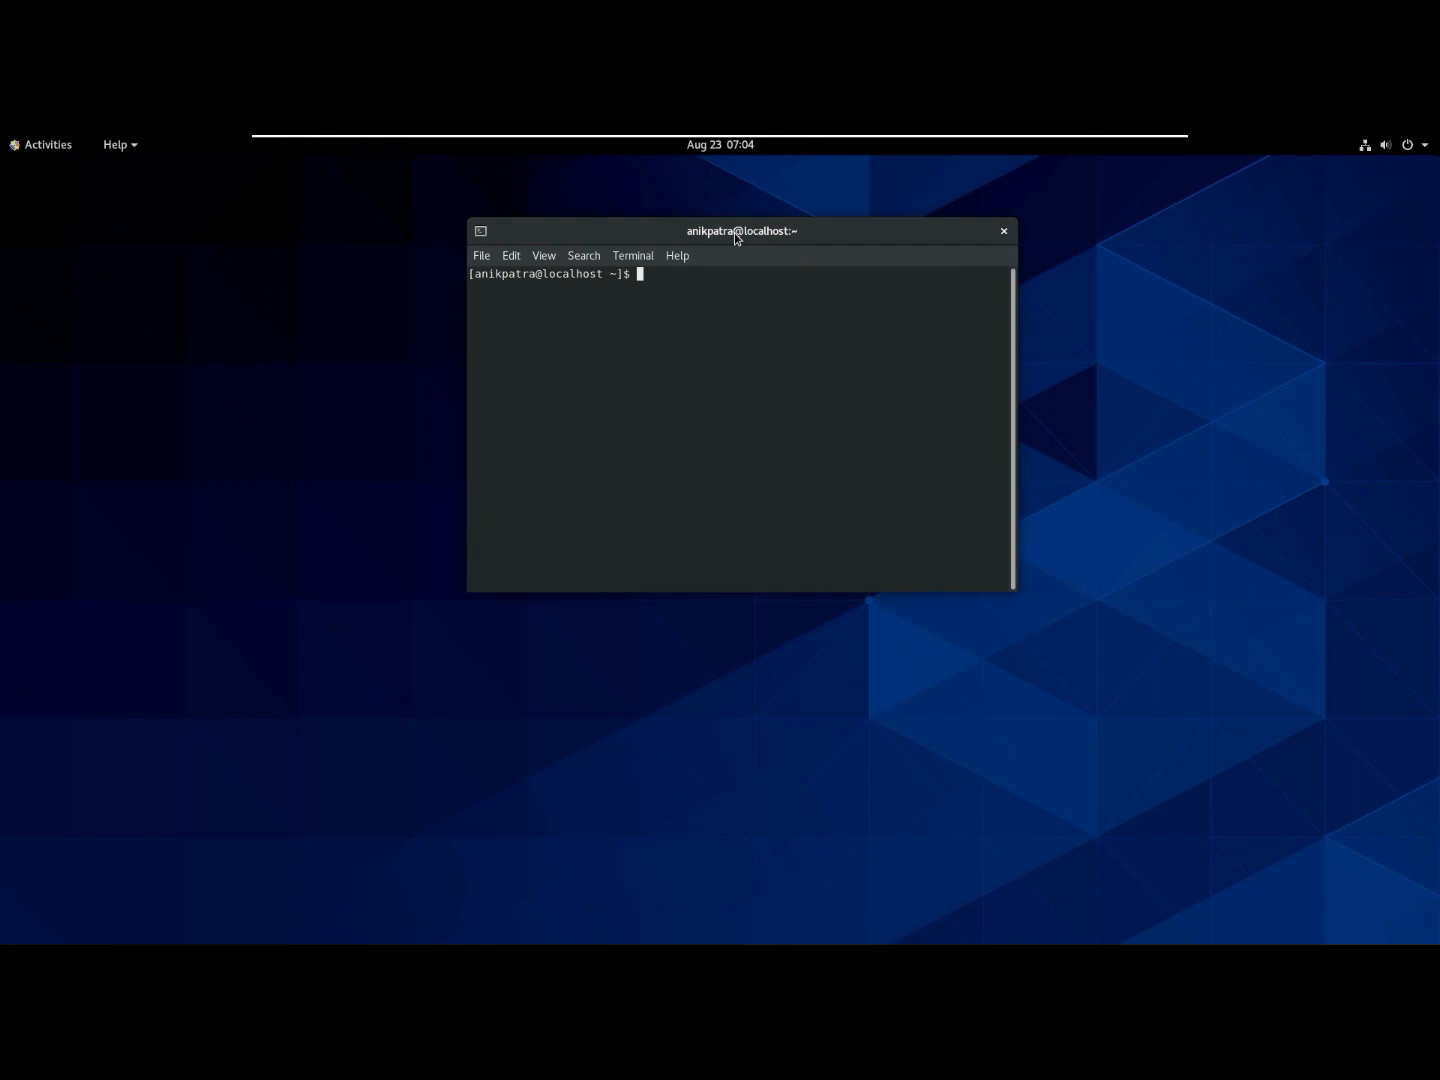
text(ls)
click(751, 174)
- Run 'ls' to list the home folder, then enter 'poweroff' to shut the system down
text(ls)
key(Return)
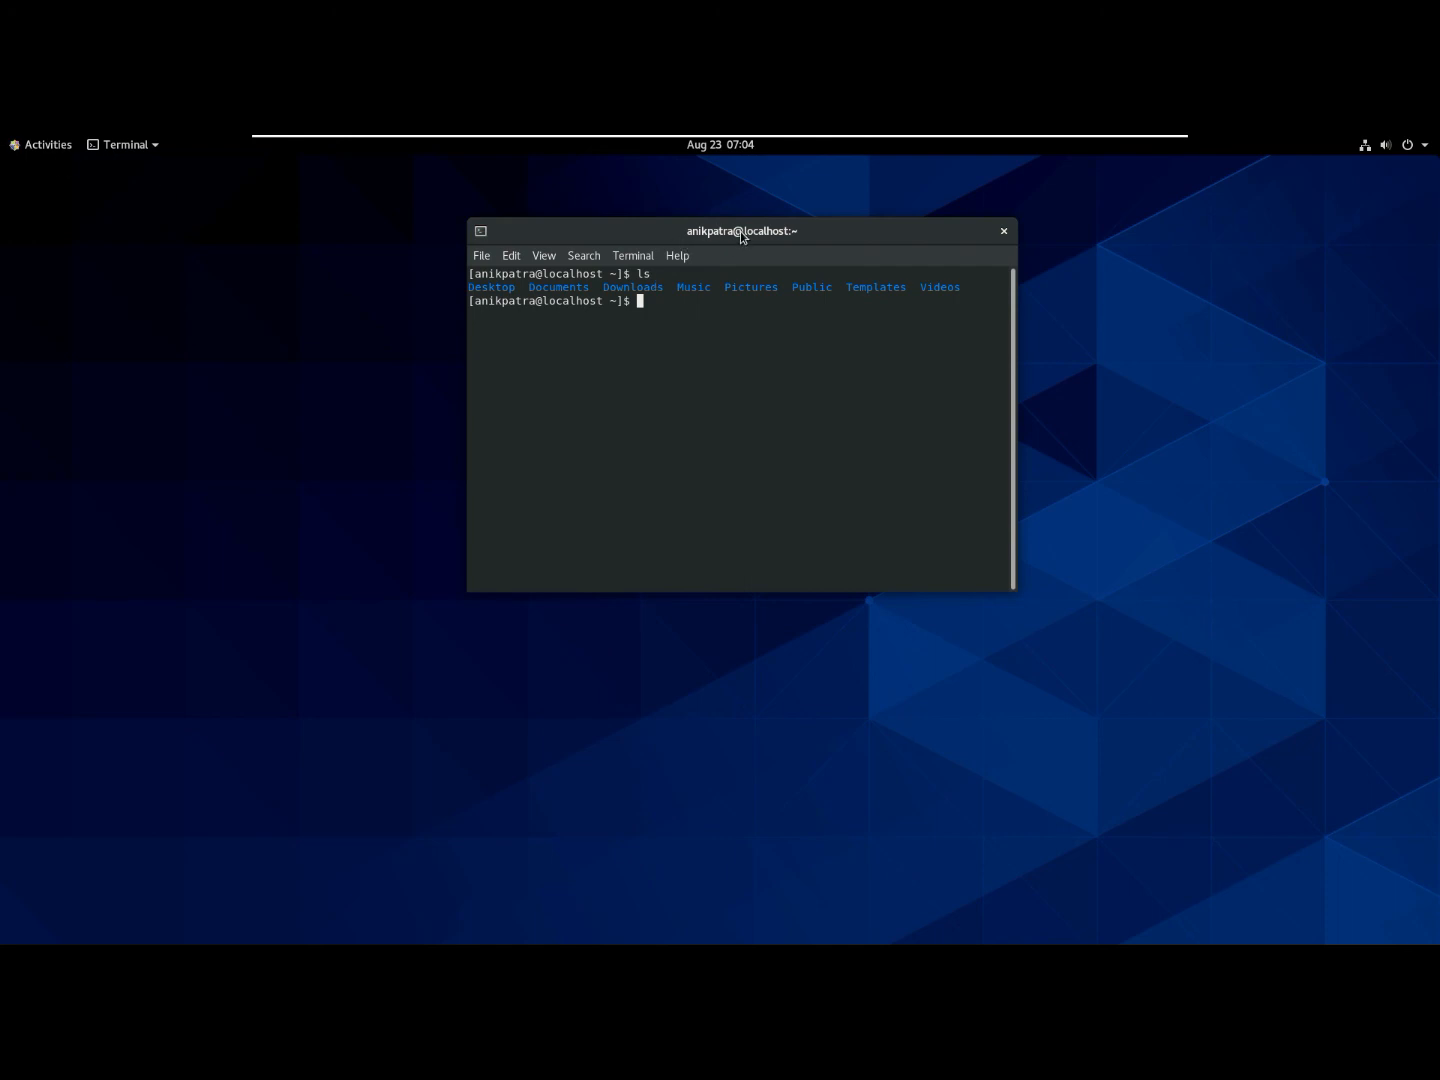
text(poweroff)
key(Return)
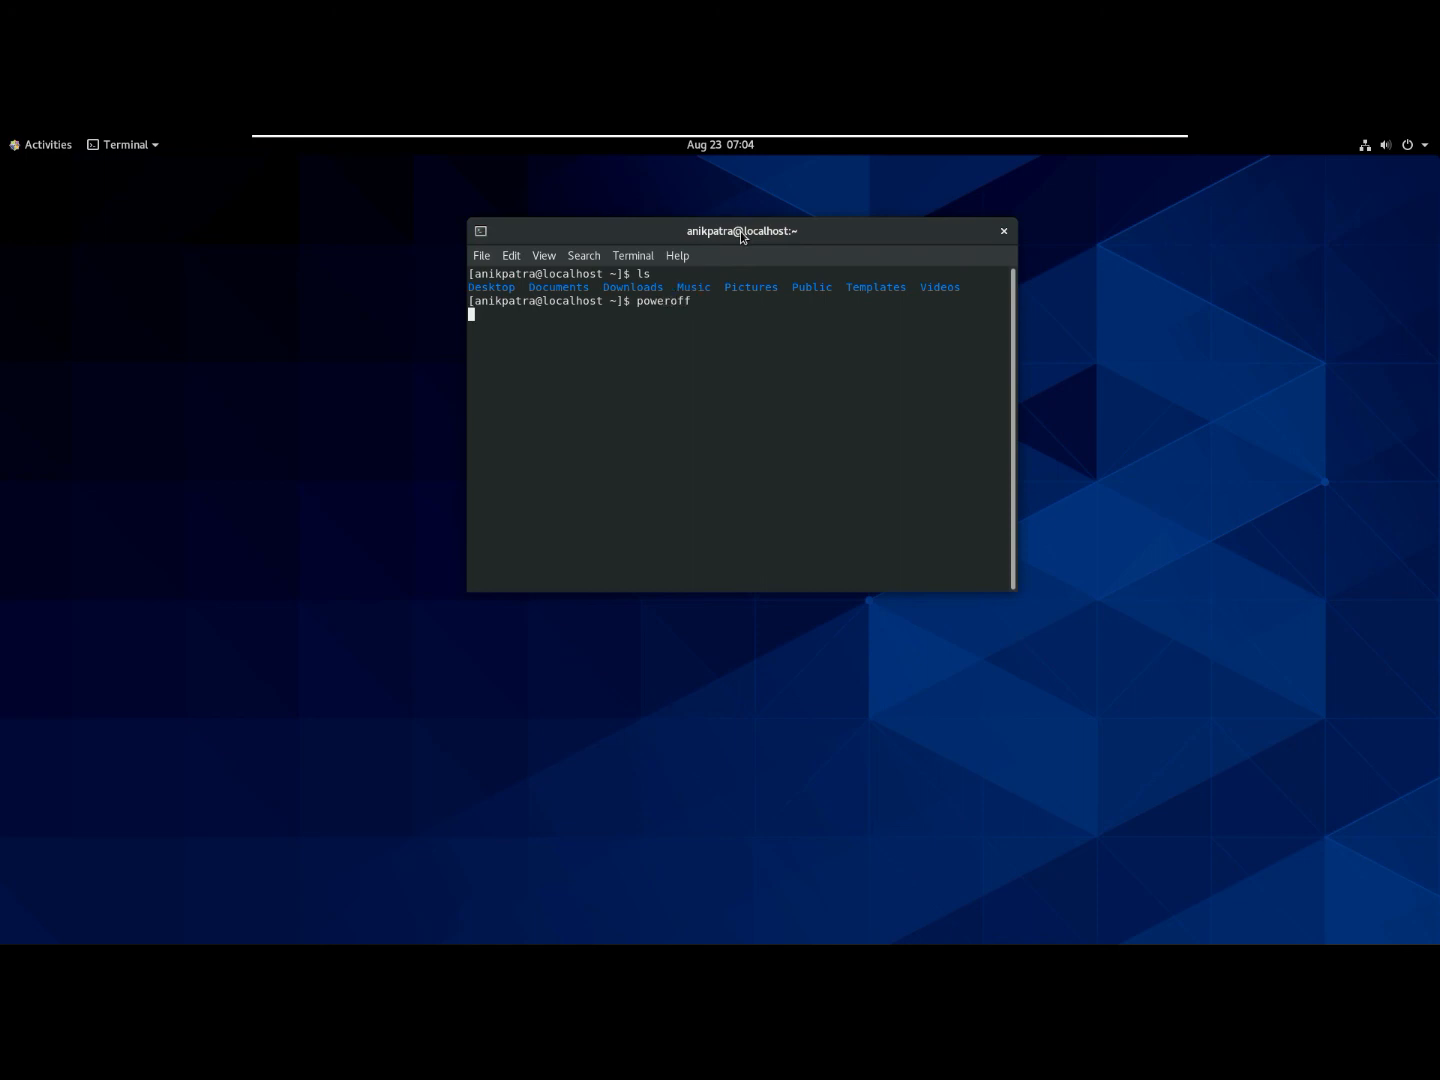